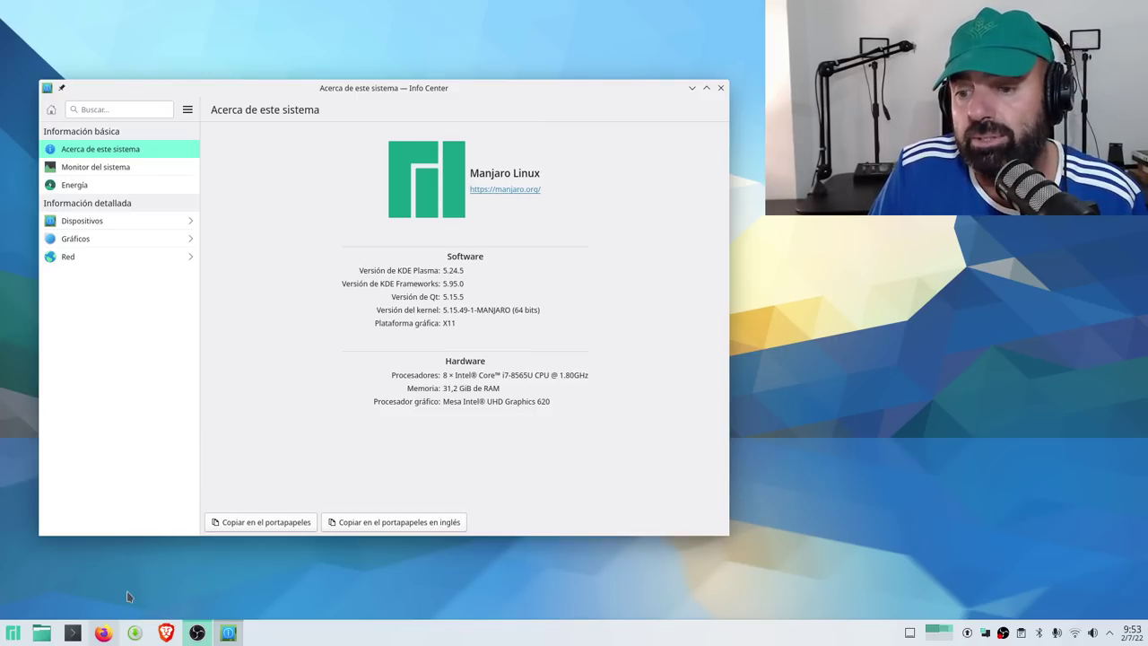
Switch to Firefox and review the Plasma Desktop edition among the official editions on the Manjaro Downloads page
{"action": "left_click", "coordinate": [103, 633]}
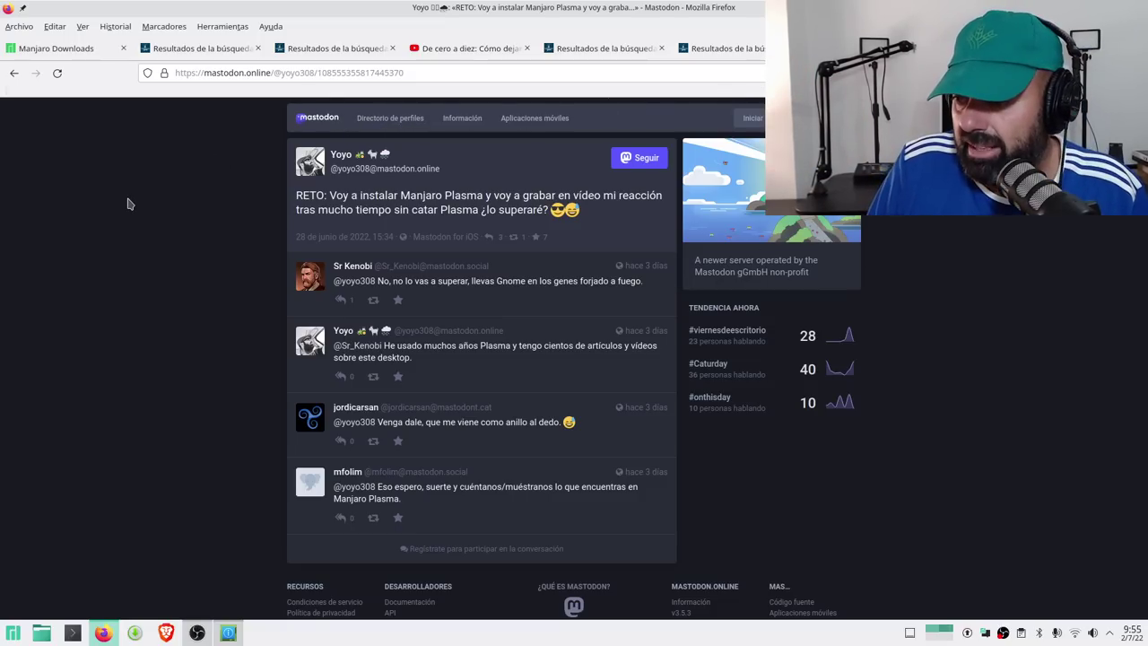
{"action": "left_click", "coordinate": [74, 56]}
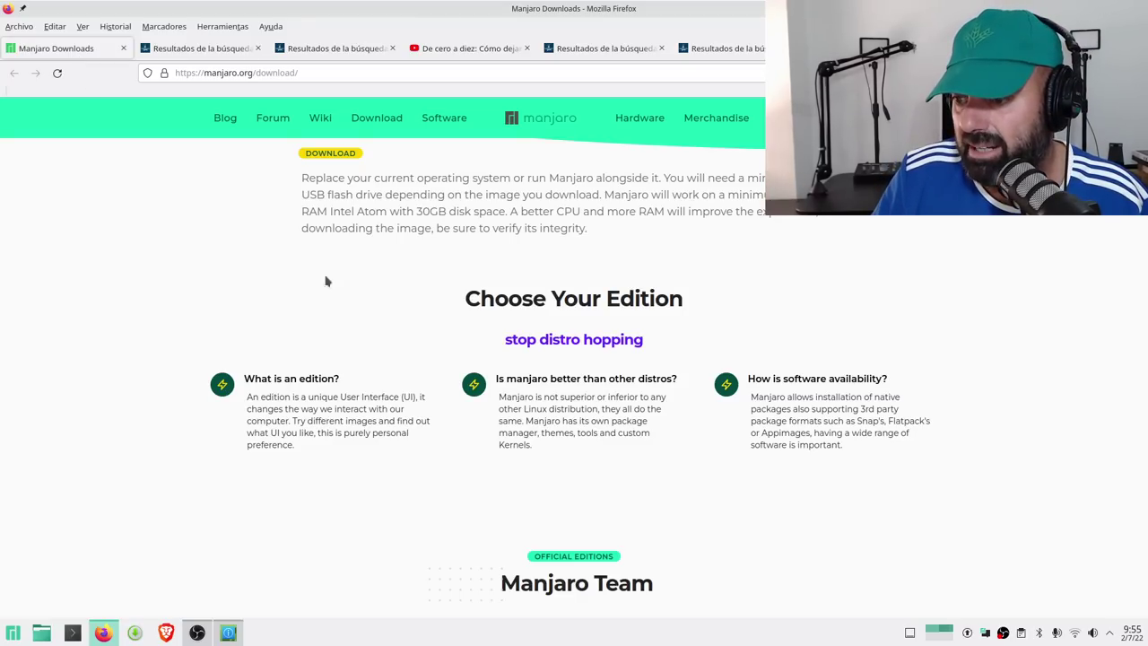
{"action": "scroll", "coordinate": [311, 287], "scroll_direction": "down", "scroll_amount": 5}
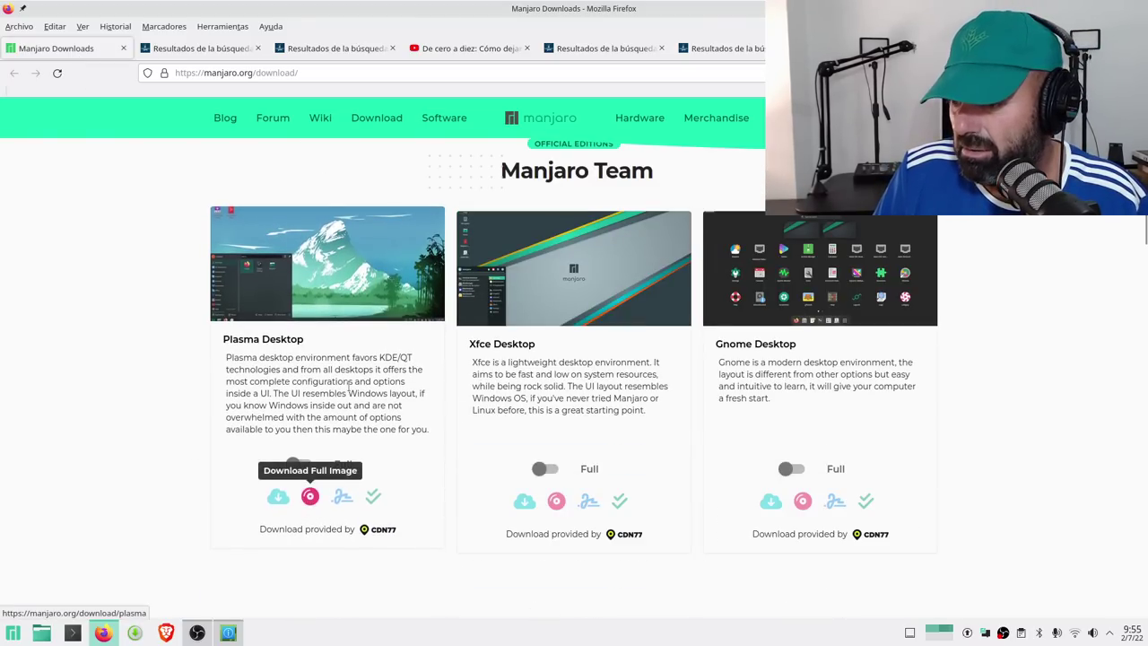
{"action": "scroll", "coordinate": [339, 377], "scroll_direction": "down", "scroll_amount": 3}
{"action": "scroll", "coordinate": [339, 377], "scroll_direction": "up", "scroll_amount": 5}
{"action": "scroll", "coordinate": [332, 375], "scroll_direction": "down", "scroll_amount": 3}
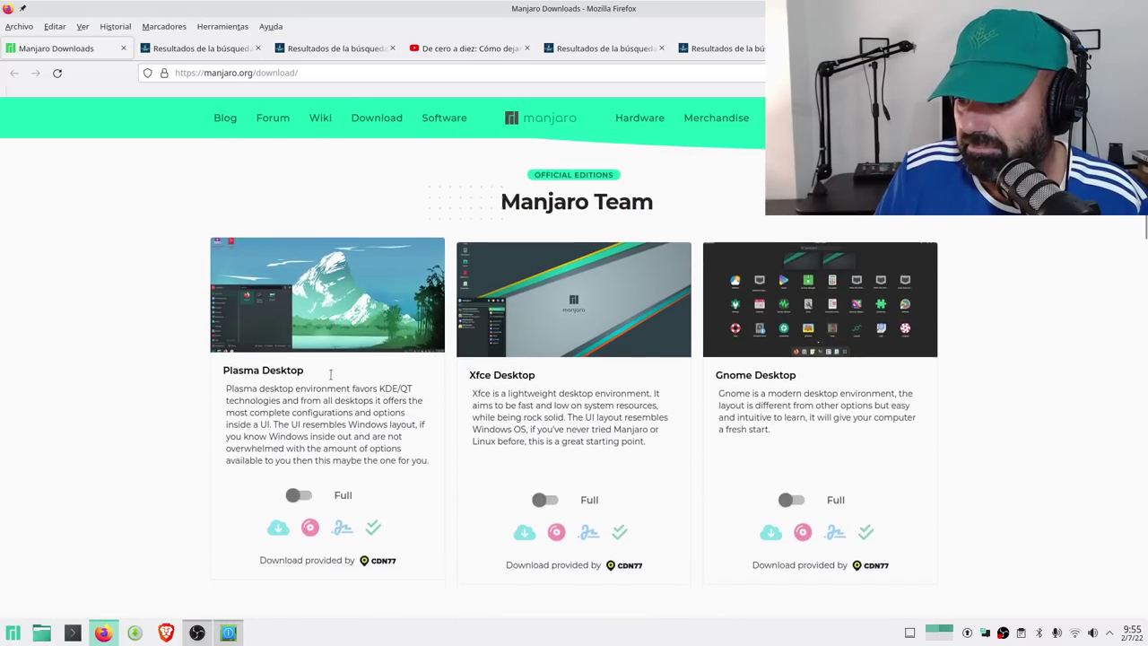
{"action": "scroll", "coordinate": [330, 375], "scroll_direction": "down", "scroll_amount": 2}
{"action": "left_click", "coordinate": [310, 419]}
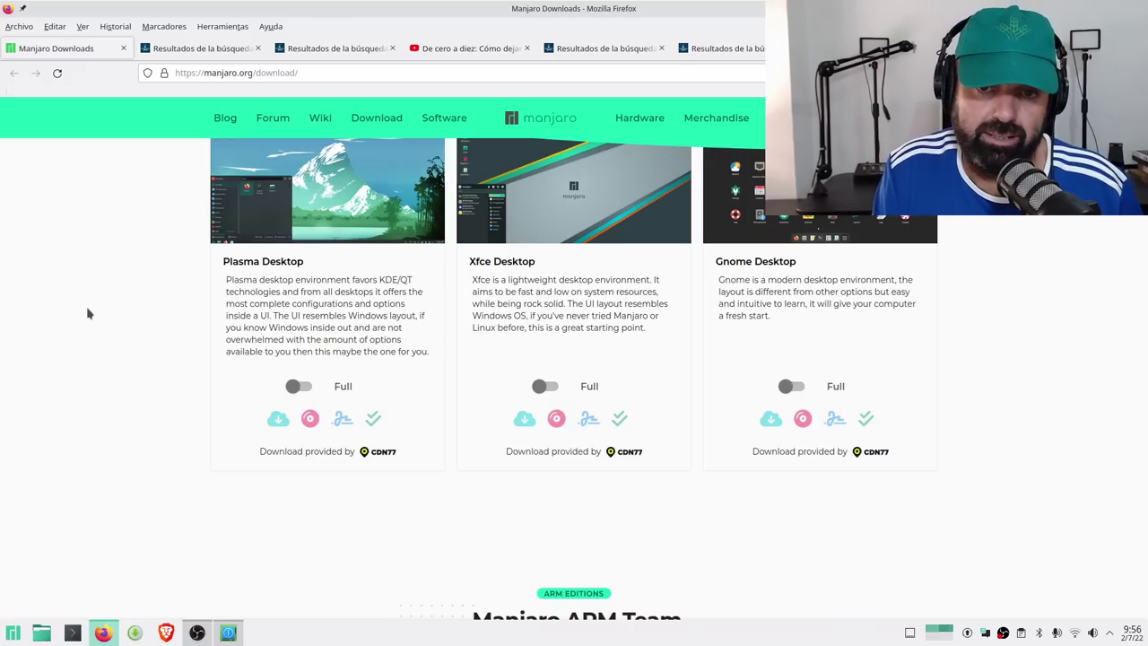
{"action": "scroll", "coordinate": [87, 314], "scroll_direction": "up", "scroll_amount": 6}
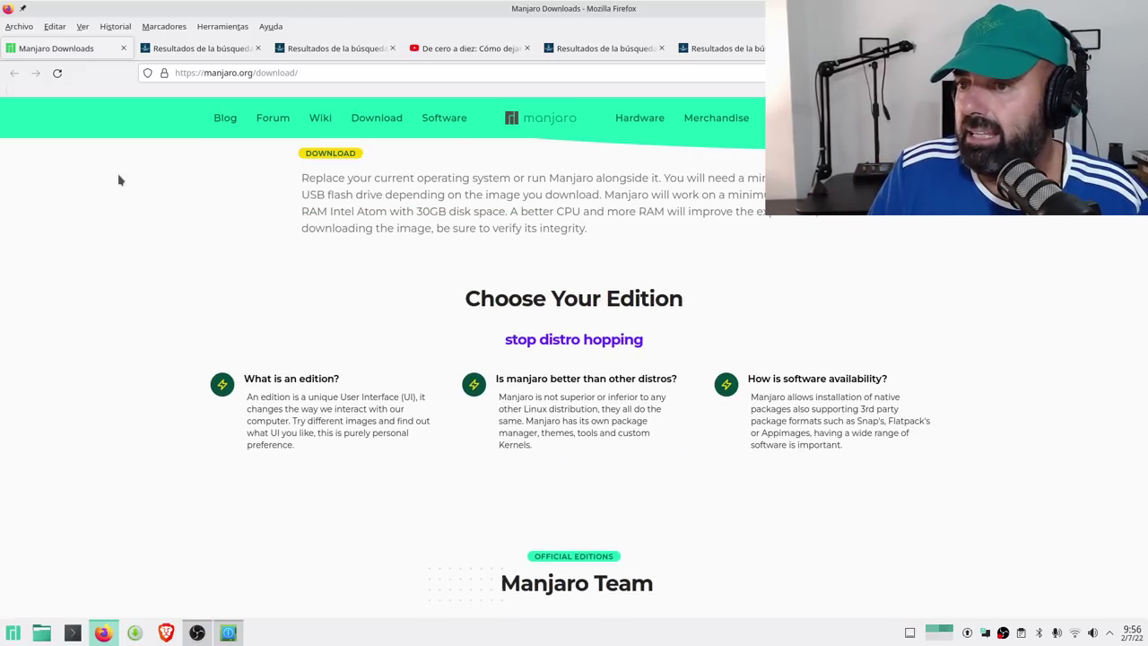
Look through the first page of Salmorejo Geek search results for Plasma down to its end
{"action": "left_click", "coordinate": [202, 48]}
{"action": "scroll", "coordinate": [63, 332], "scroll_direction": "up", "scroll_amount": 15}
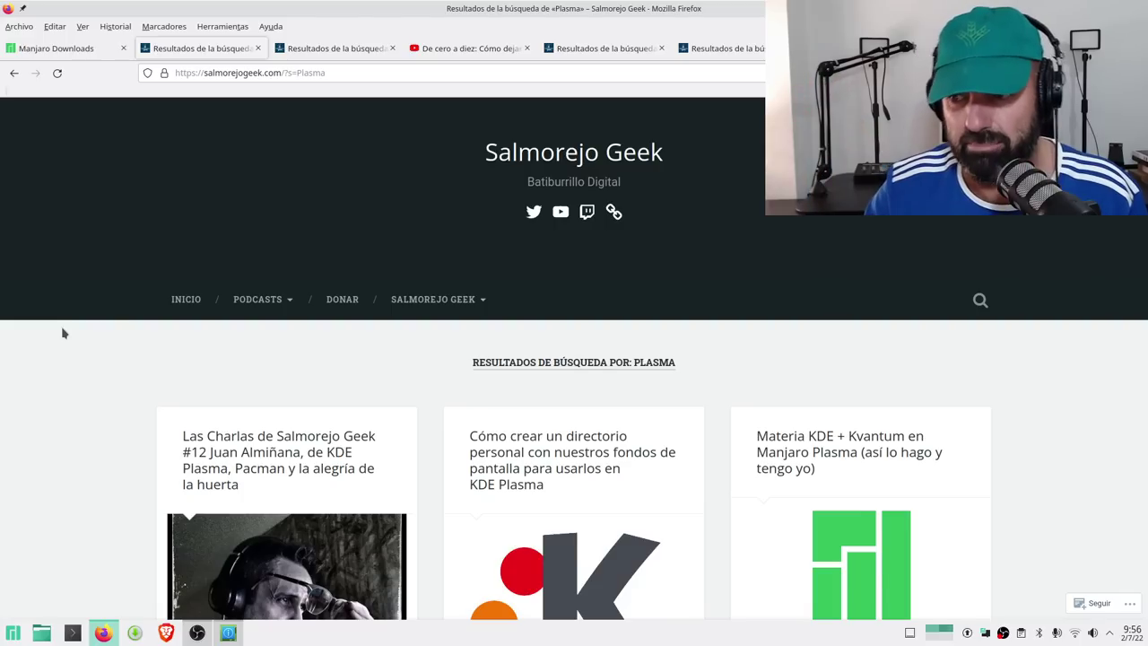
{"action": "scroll", "coordinate": [729, 265], "scroll_direction": "down", "scroll_amount": 1}
{"action": "scroll", "coordinate": [729, 265], "scroll_direction": "down", "scroll_amount": 4}
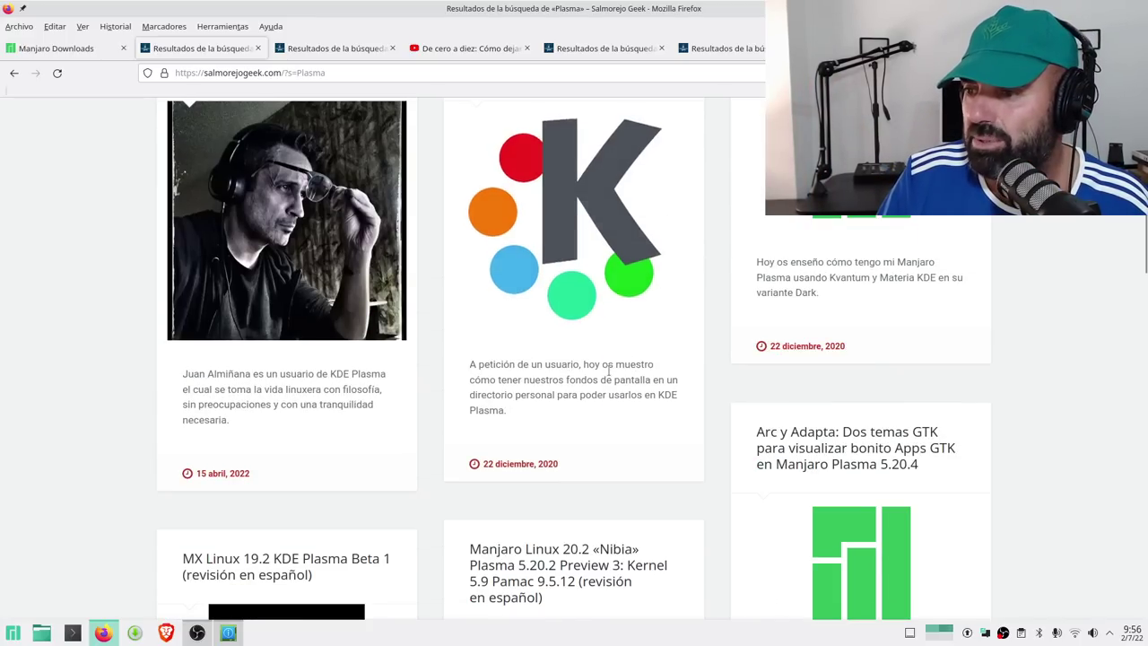
{"action": "scroll", "coordinate": [741, 276], "scroll_direction": "up", "scroll_amount": 5}
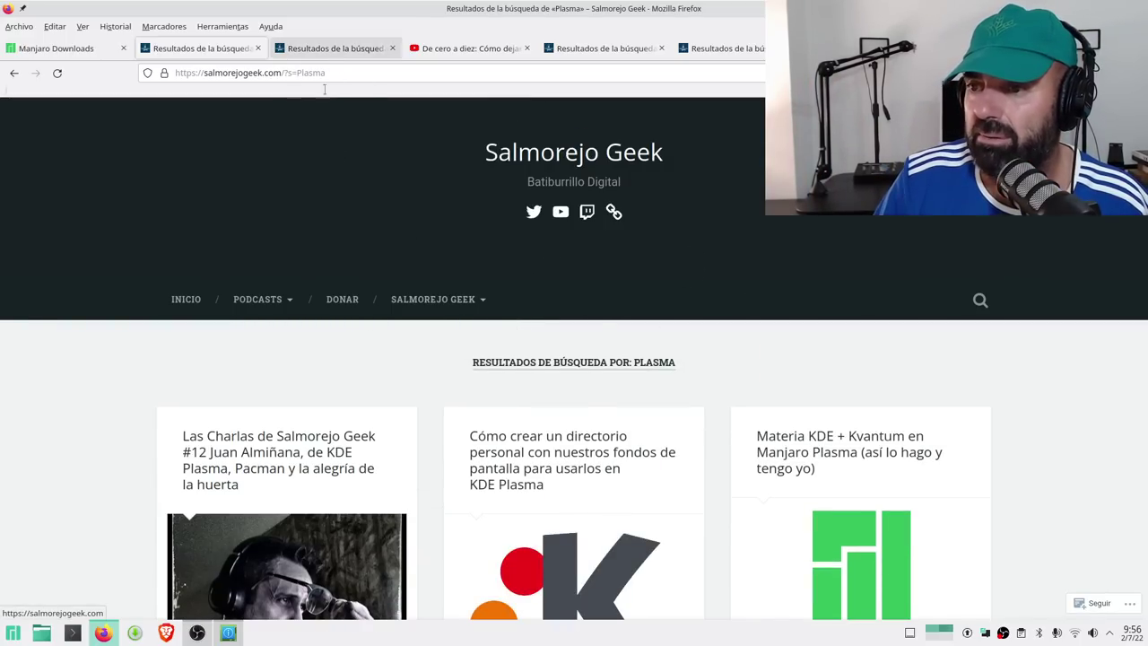
{"action": "scroll", "coordinate": [356, 275], "scroll_direction": "down", "scroll_amount": 5}
{"action": "scroll", "coordinate": [356, 275], "scroll_direction": "up", "scroll_amount": 1}
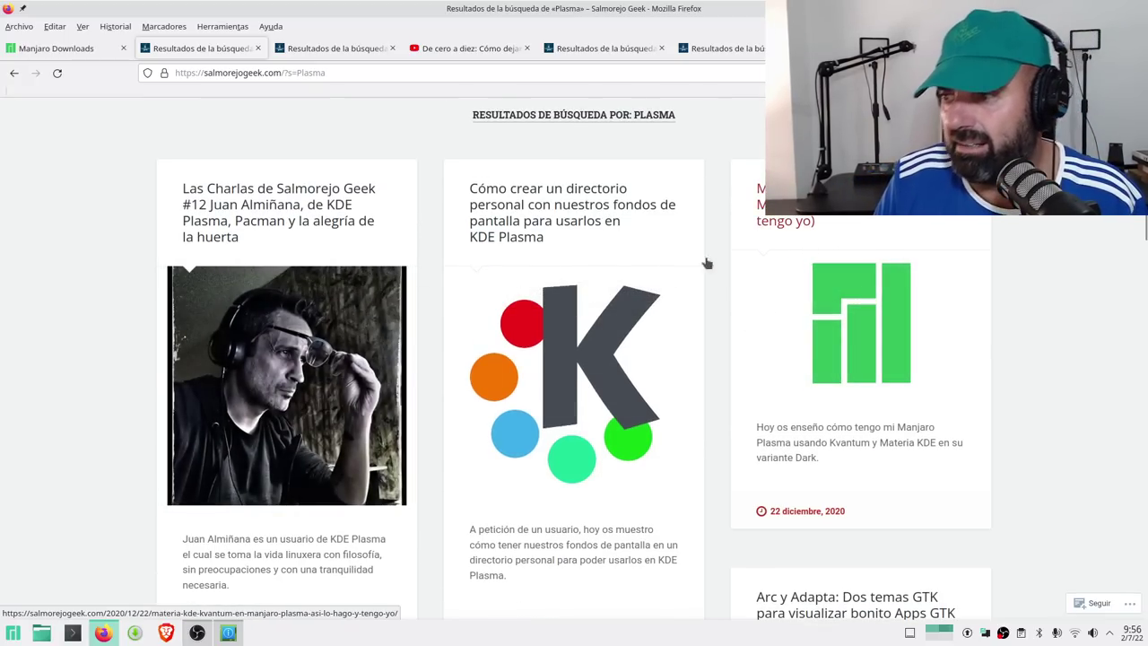
{"action": "scroll", "coordinate": [449, 251], "scroll_direction": "down", "scroll_amount": 5}
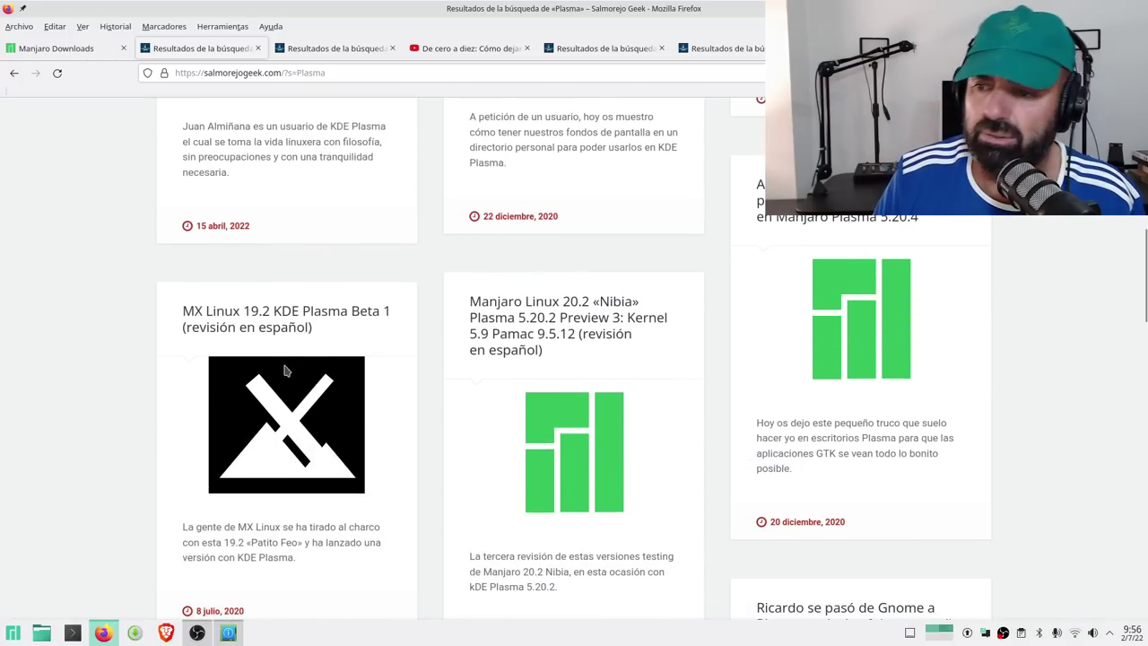
{"action": "scroll", "coordinate": [464, 403], "scroll_direction": "down", "scroll_amount": 6}
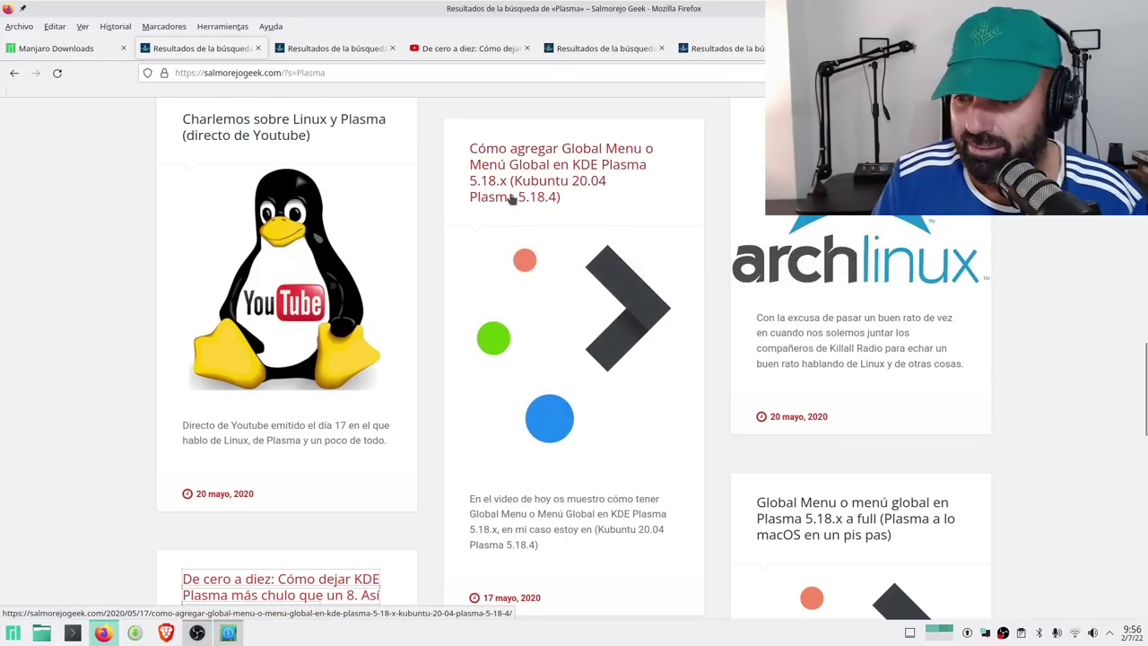
{"action": "scroll", "coordinate": [429, 302], "scroll_direction": "down", "scroll_amount": 4}
{"action": "scroll", "coordinate": [429, 302], "scroll_direction": "down", "scroll_amount": 6}
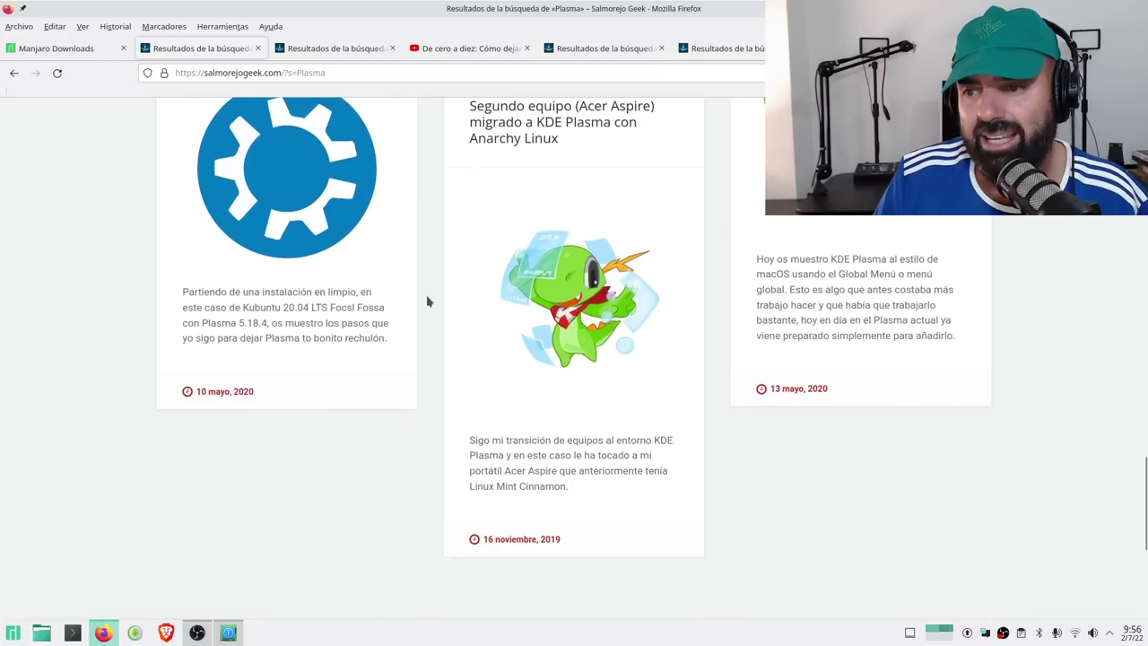
Open the second page of the Plasma search results and look through its older articles
{"action": "left_click", "coordinate": [220, 405]}
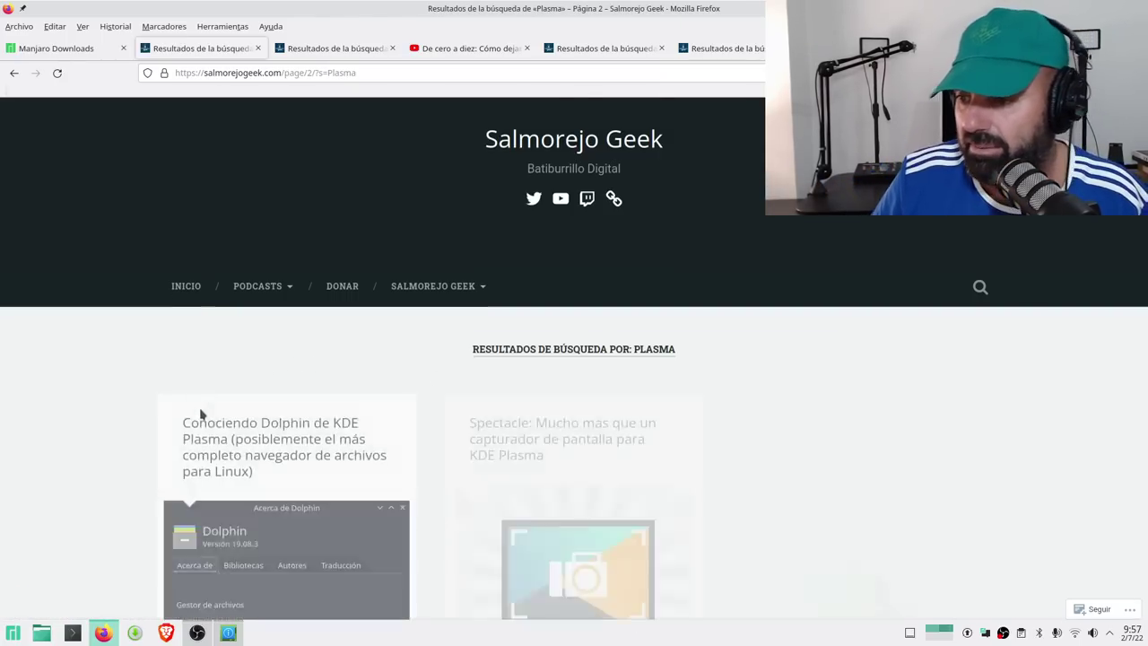
{"action": "scroll", "coordinate": [200, 410], "scroll_direction": "down", "scroll_amount": 3}
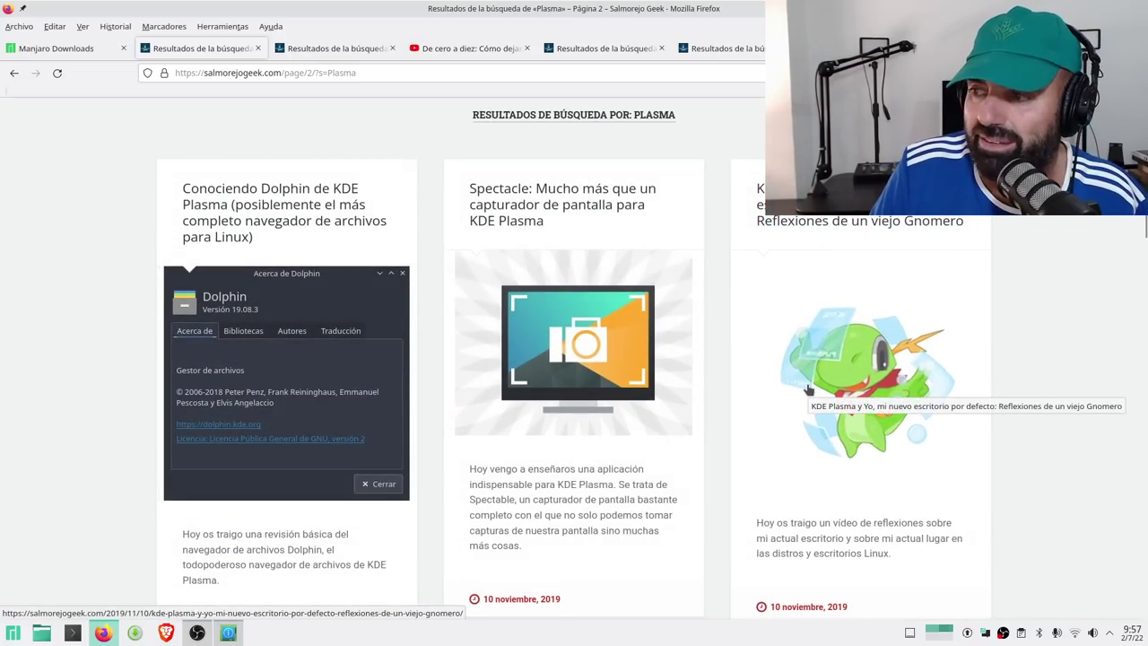
{"action": "scroll", "coordinate": [915, 269], "scroll_direction": "down", "scroll_amount": 3}
{"action": "scroll", "coordinate": [925, 293], "scroll_direction": "up", "scroll_amount": 3}
{"action": "scroll", "coordinate": [879, 386], "scroll_direction": "down", "scroll_amount": 3}
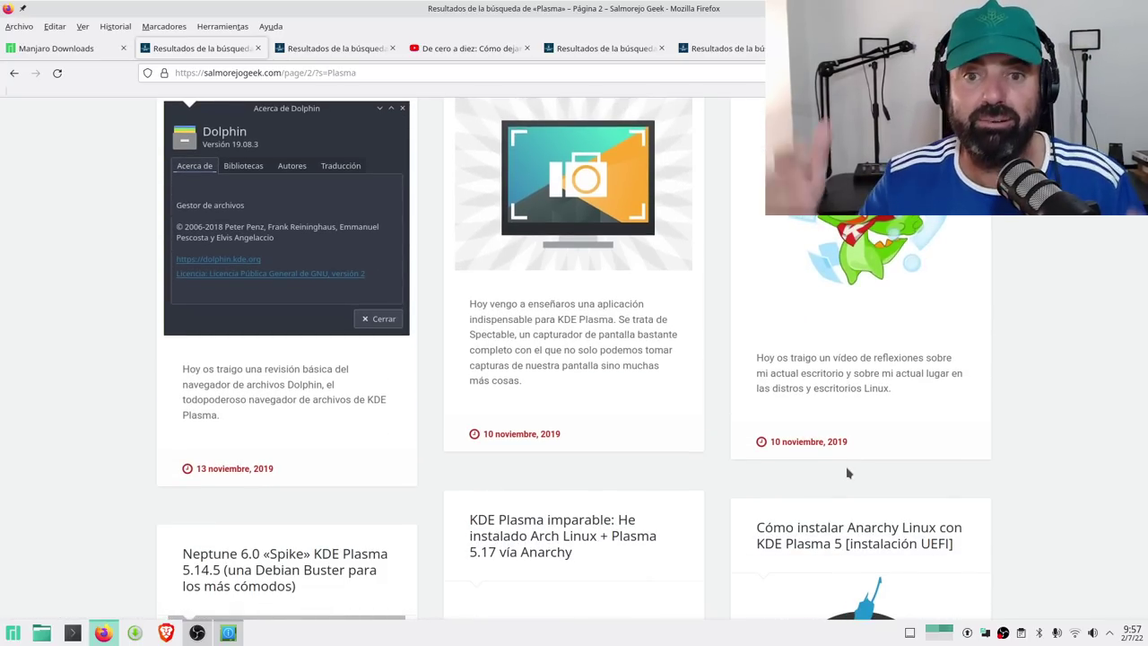
{"action": "scroll", "coordinate": [725, 595], "scroll_direction": "down", "scroll_amount": 10}
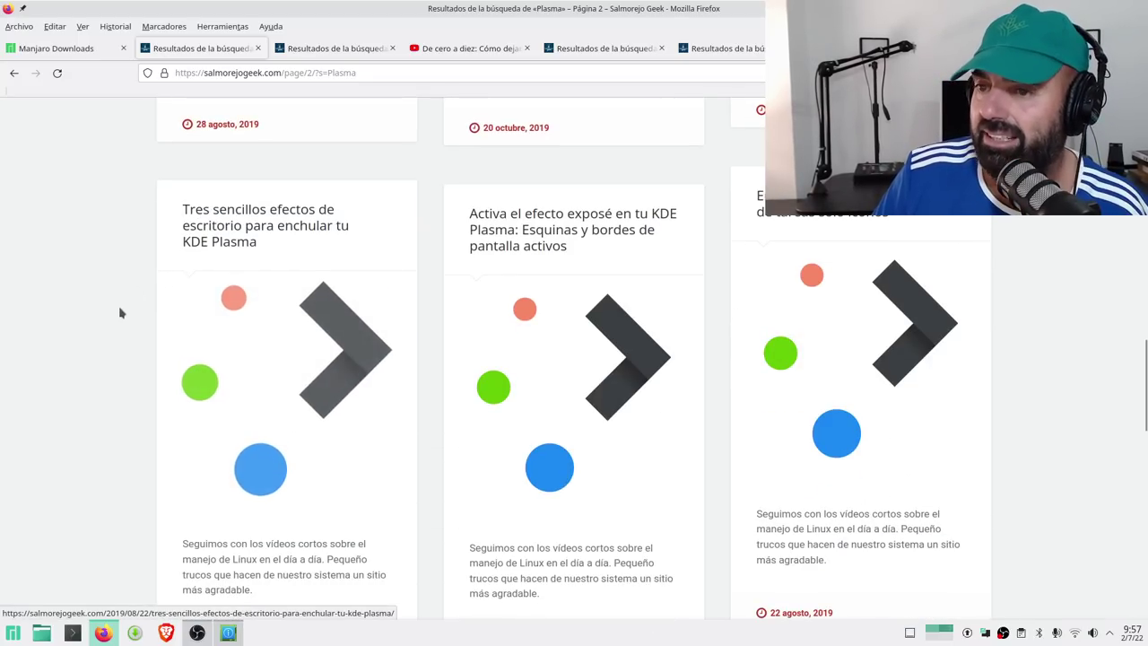
Look through the Salmorejo Geek search results for KDE neon, down to the 2017 articles
{"action": "key", "text": "ctrl+Tab"}
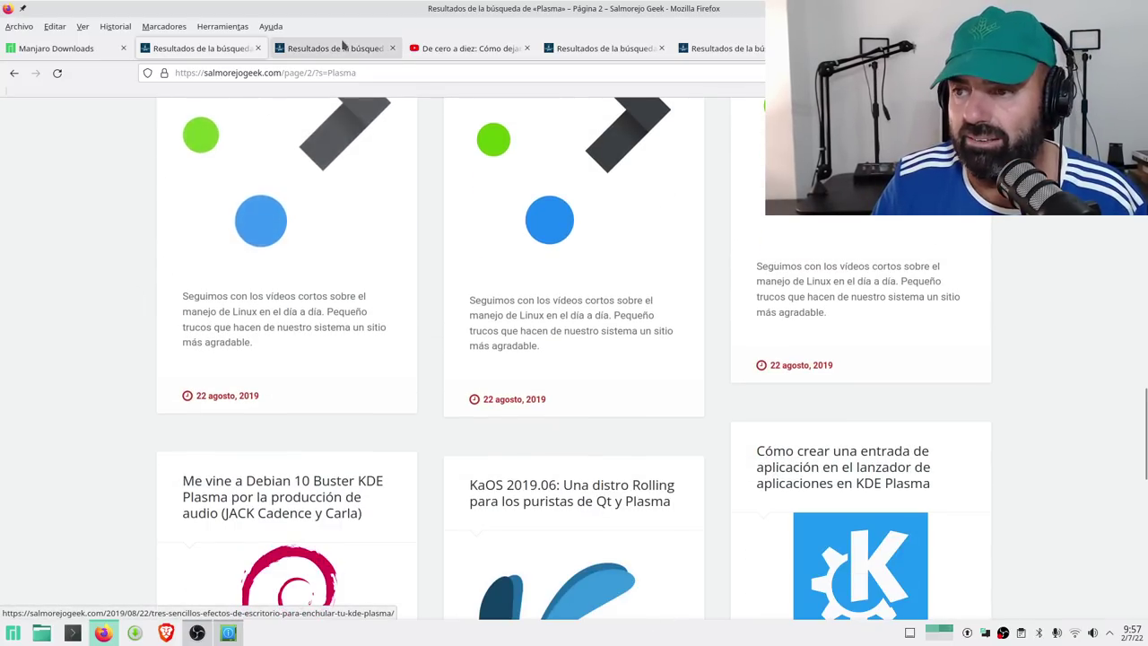
{"action": "scroll", "coordinate": [180, 278], "scroll_direction": "up", "scroll_amount": 8}
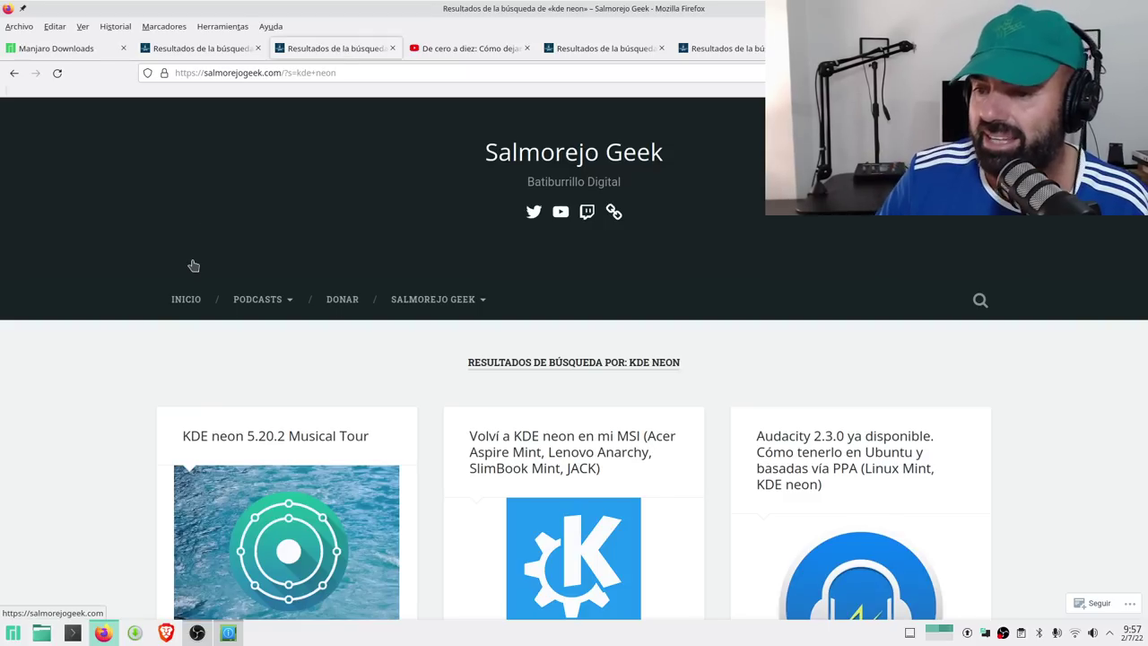
{"action": "scroll", "coordinate": [184, 265], "scroll_direction": "down", "scroll_amount": 10}
{"action": "scroll", "coordinate": [173, 265], "scroll_direction": "down", "scroll_amount": 8}
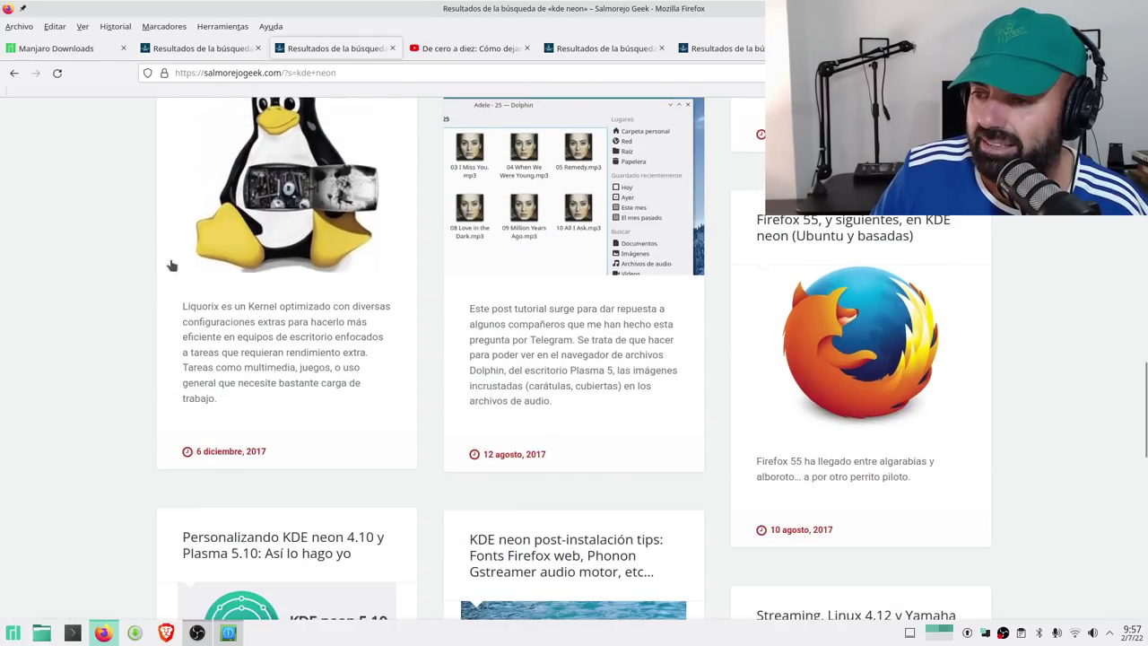
{"action": "scroll", "coordinate": [173, 266], "scroll_direction": "up", "scroll_amount": 3}
{"action": "scroll", "coordinate": [173, 265], "scroll_direction": "down", "scroll_amount": 5}
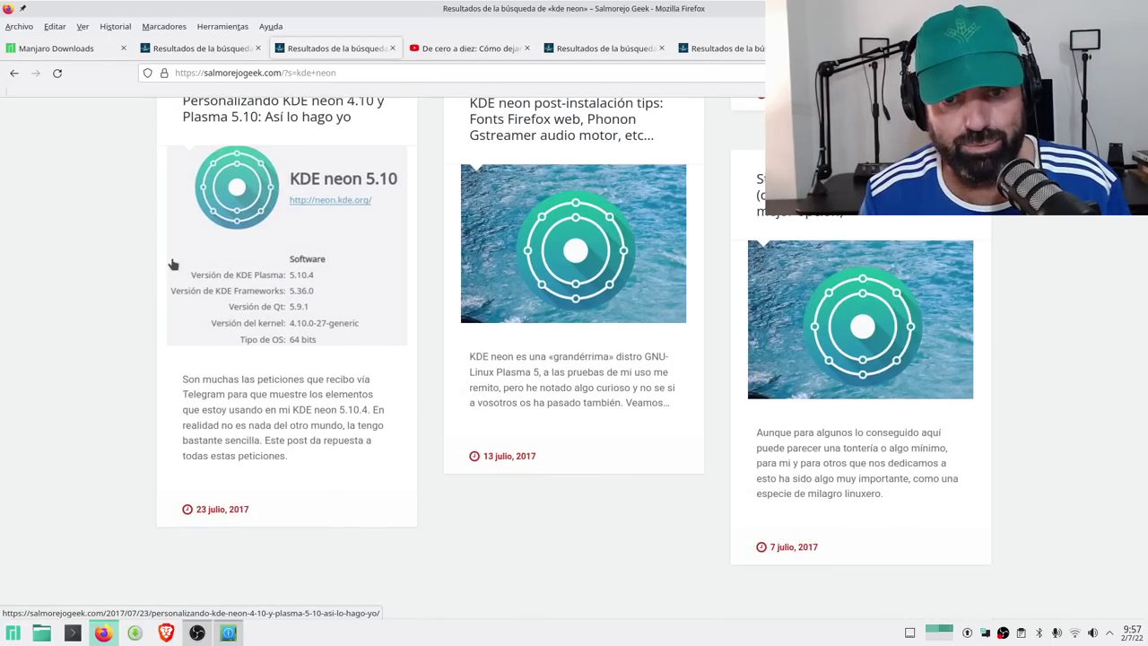
Show the YouTube video "De cero a diez" about KDE Plasma, expand its full description and review it with the comments
{"action": "left_click", "coordinate": [454, 53]}
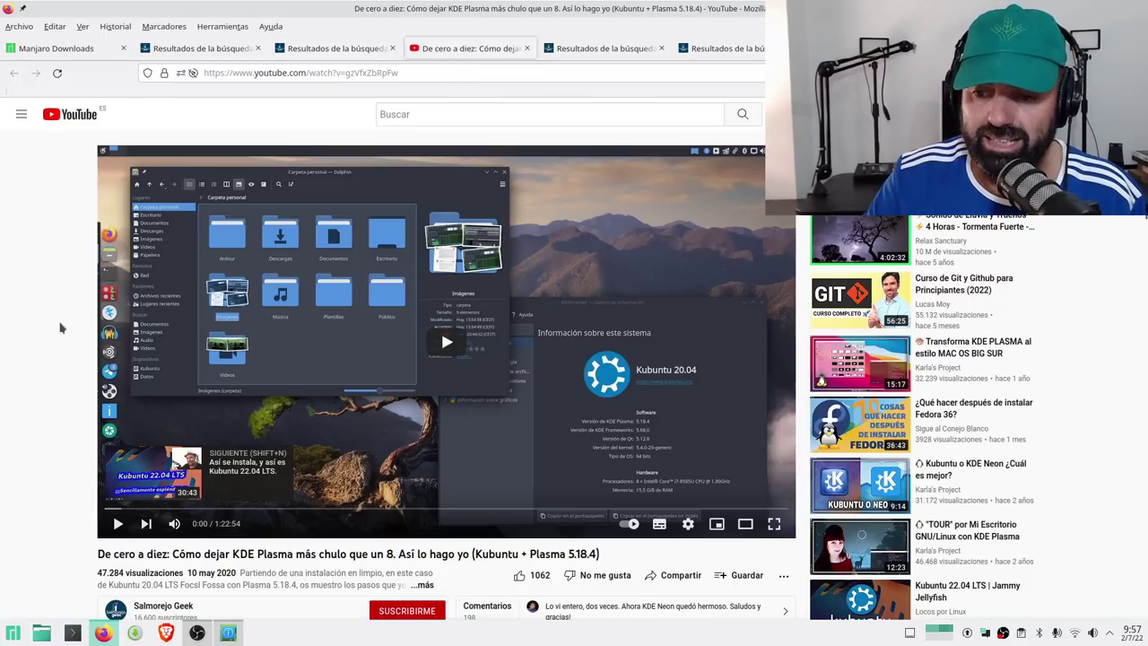
{"action": "scroll", "coordinate": [60, 329], "scroll_direction": "down", "scroll_amount": 3}
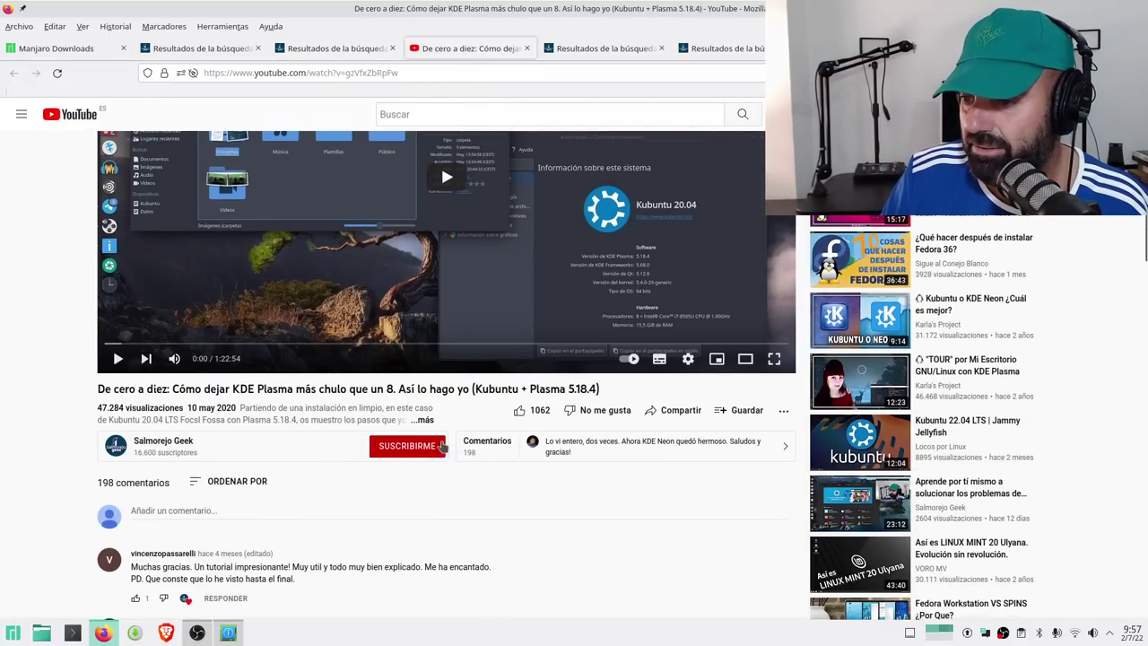
{"action": "left_click", "coordinate": [425, 420]}
{"action": "scroll", "coordinate": [46, 446], "scroll_direction": "down", "scroll_amount": 5}
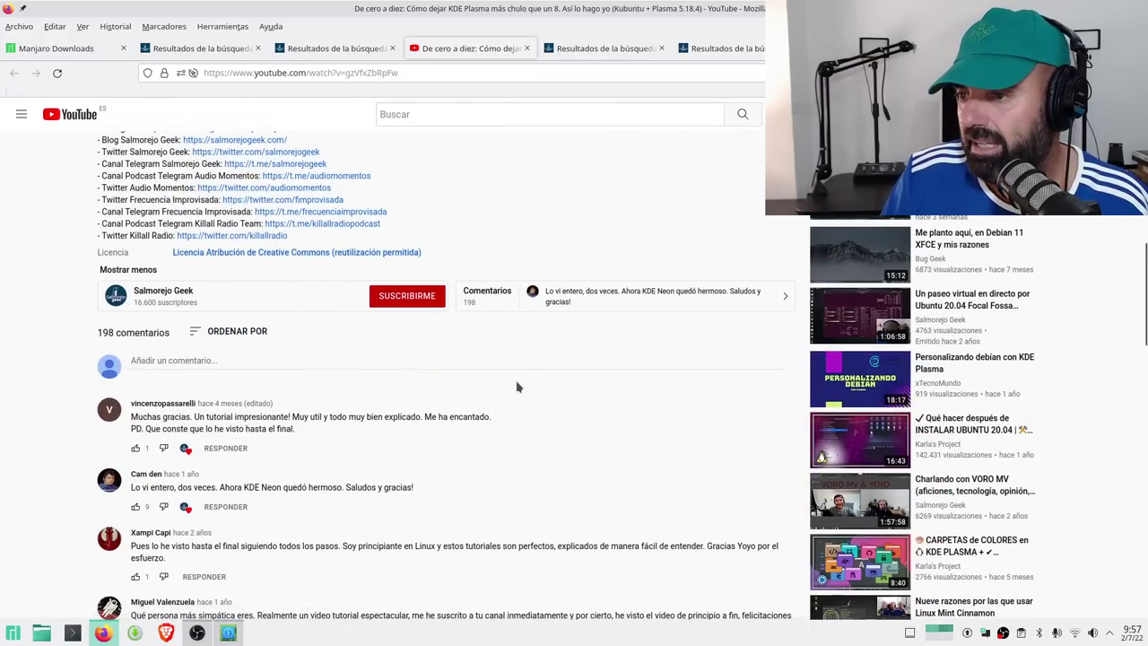
{"action": "scroll", "coordinate": [433, 381], "scroll_direction": "up", "scroll_amount": 3}
{"action": "scroll", "coordinate": [433, 381], "scroll_direction": "up", "scroll_amount": 3}
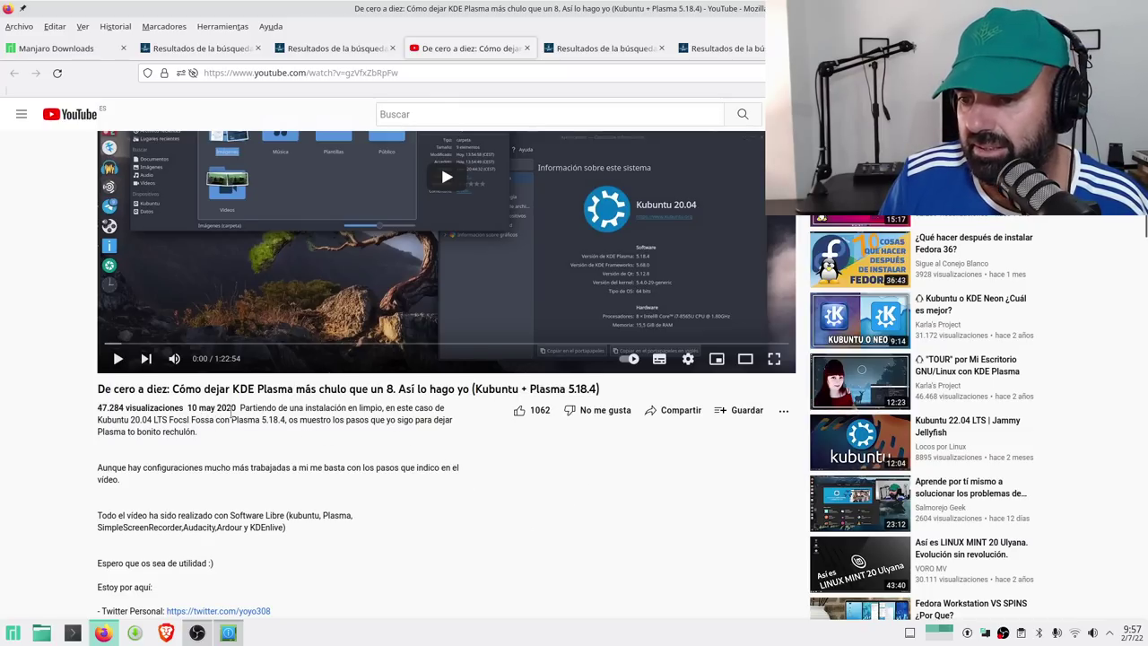
{"action": "scroll", "coordinate": [231, 421], "scroll_direction": "up", "scroll_amount": 2}
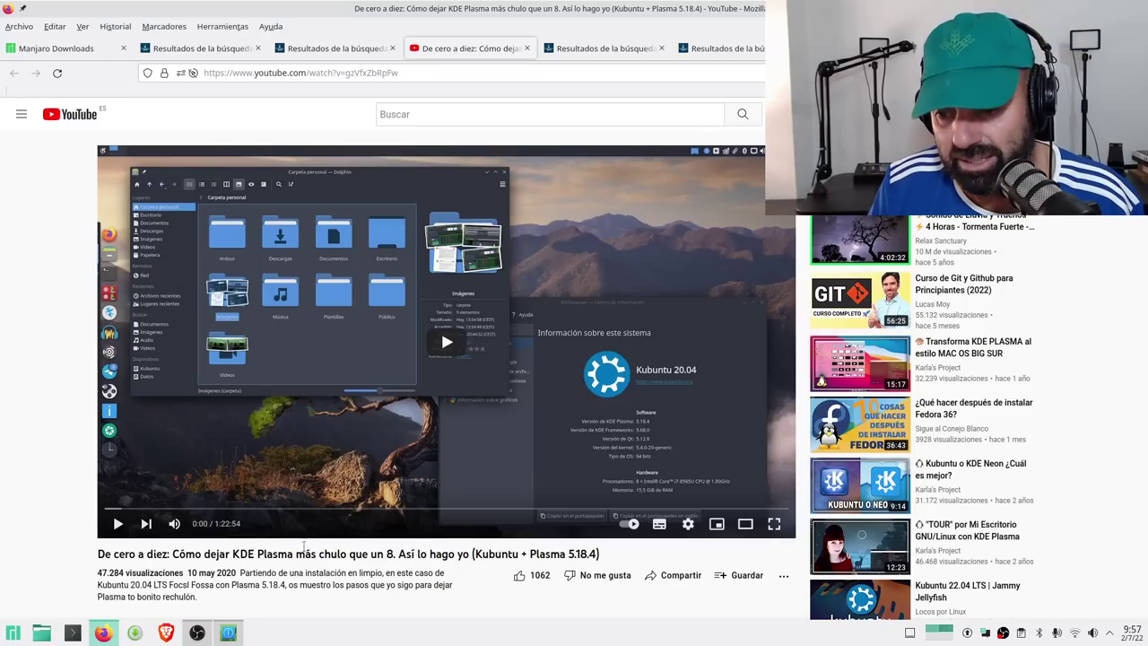
{"action": "scroll", "coordinate": [173, 505], "scroll_direction": "down", "scroll_amount": 2}
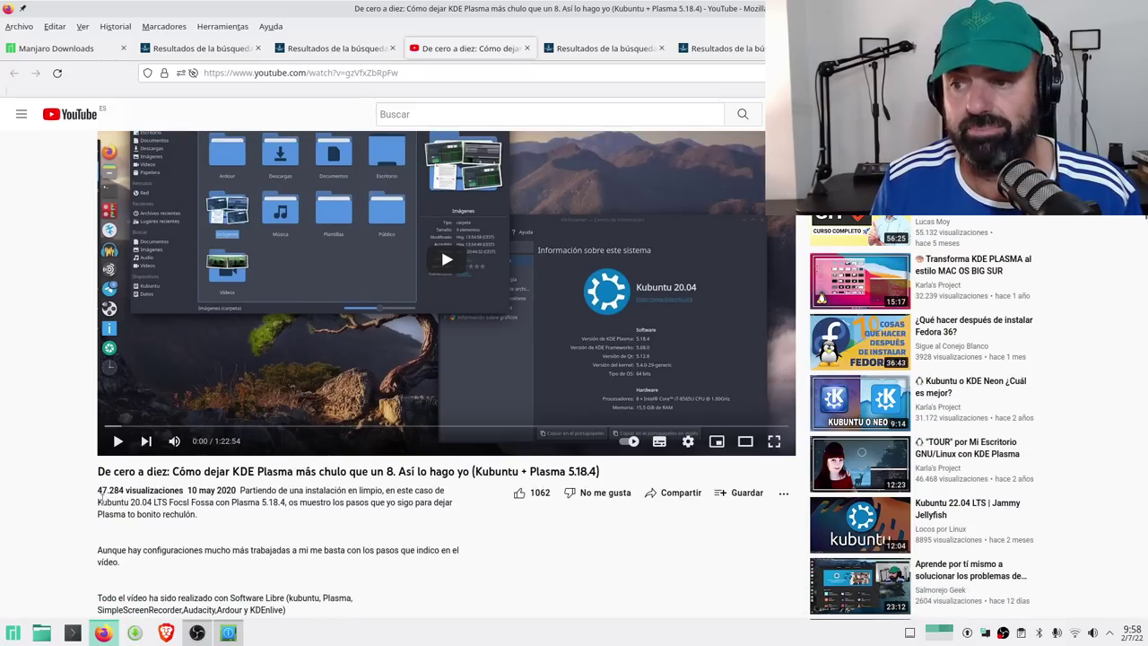
{"action": "scroll", "coordinate": [162, 395], "scroll_direction": "up", "scroll_amount": 2}
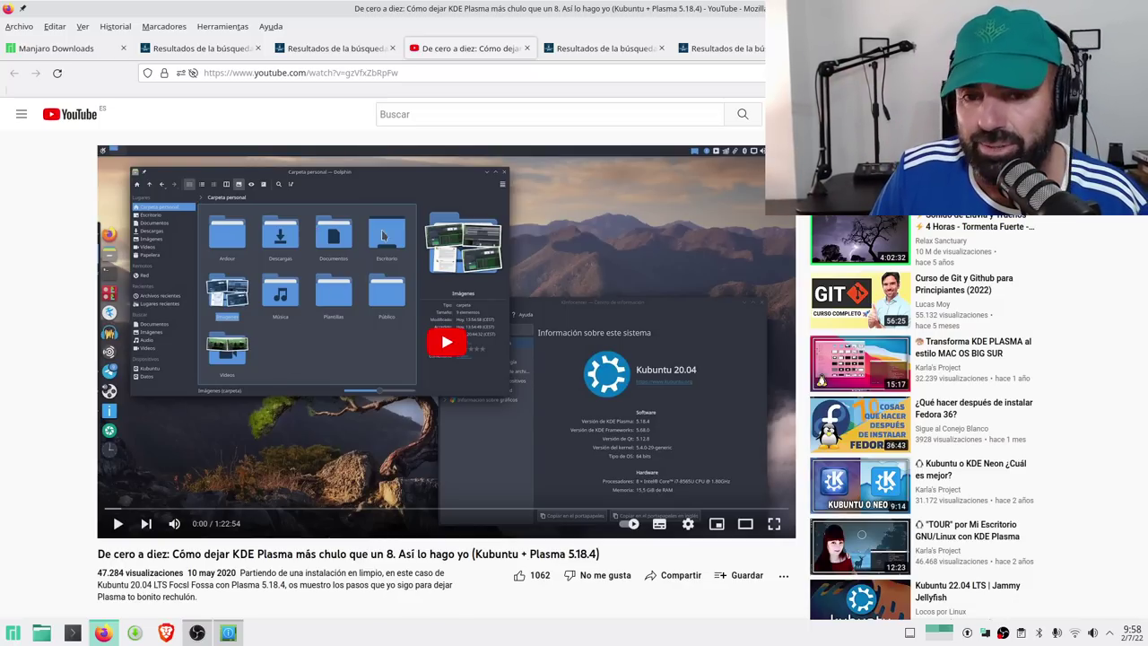
Look through the Salmorejo Geek search results for KaOS and go on to the adjacent search results tab
{"action": "left_click", "coordinate": [603, 48]}
{"action": "scroll", "coordinate": [212, 248], "scroll_direction": "down", "scroll_amount": 4}
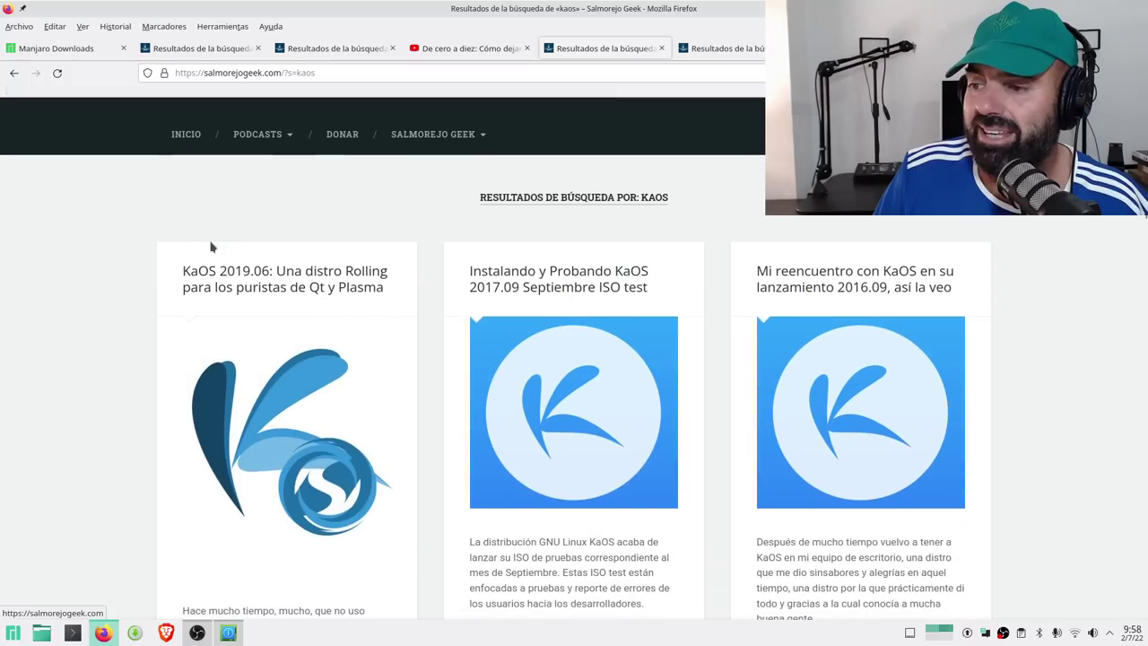
{"action": "scroll", "coordinate": [207, 246], "scroll_direction": "up", "scroll_amount": 2}
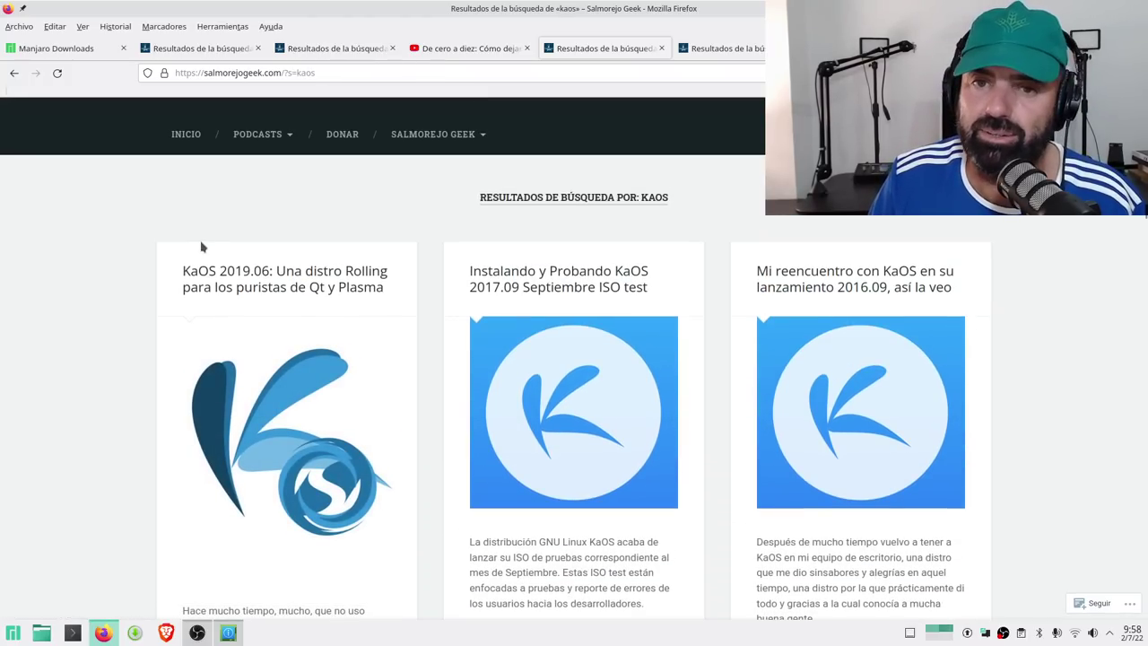
{"action": "scroll", "coordinate": [206, 251], "scroll_direction": "down", "scroll_amount": 5}
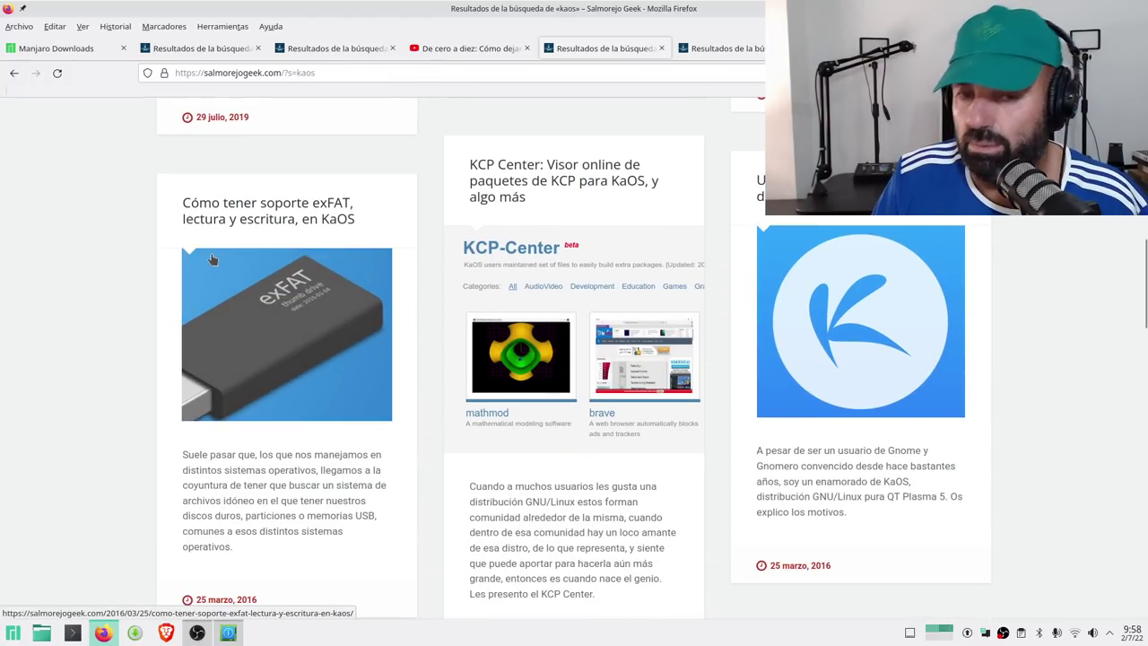
{"action": "scroll", "coordinate": [114, 270], "scroll_direction": "up", "scroll_amount": 5}
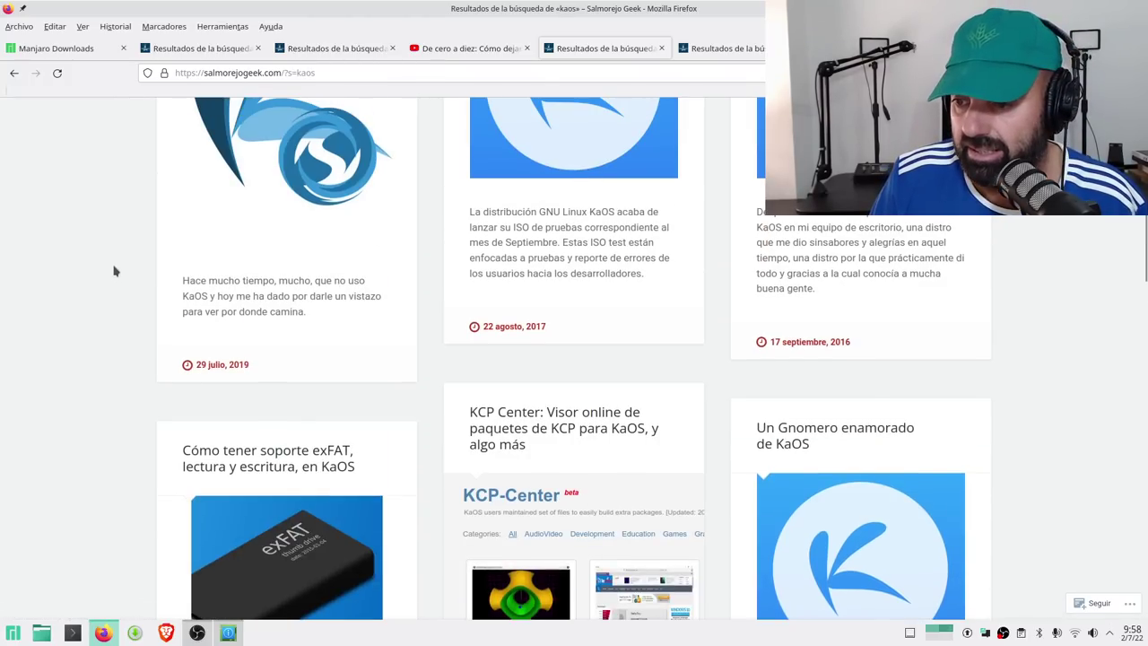
{"action": "scroll", "coordinate": [114, 270], "scroll_direction": "down", "scroll_amount": 9}
{"action": "scroll", "coordinate": [114, 270], "scroll_direction": "up", "scroll_amount": 10}
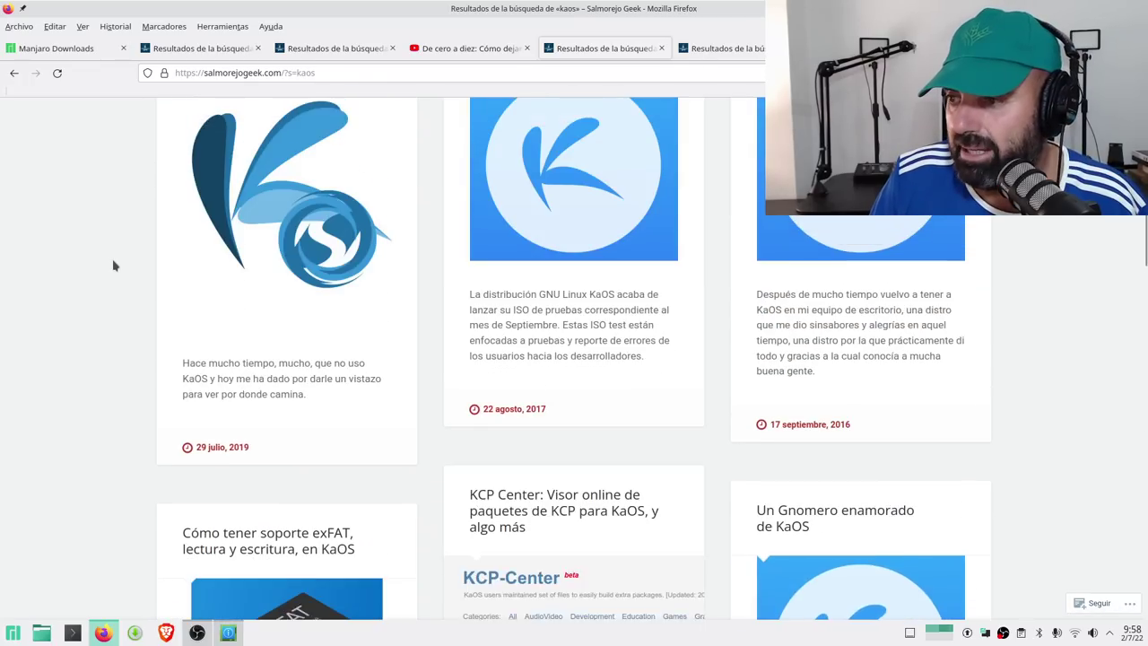
{"action": "left_click", "coordinate": [703, 53]}
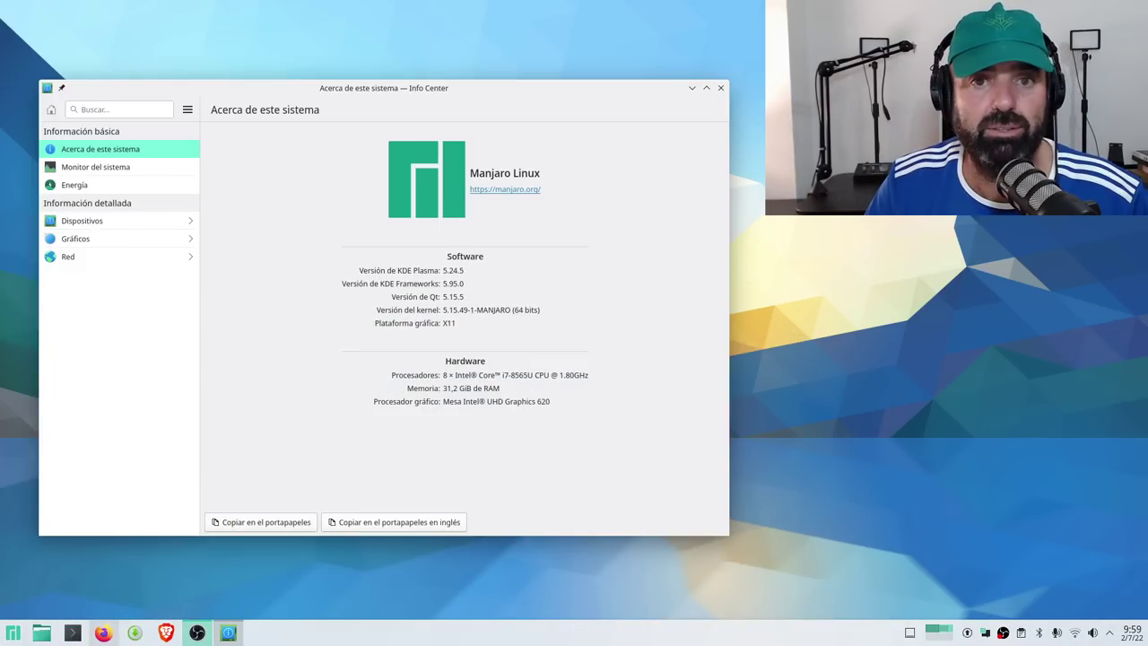
Switch to the OBS window
{"action": "key", "text": "alt+Tab"}
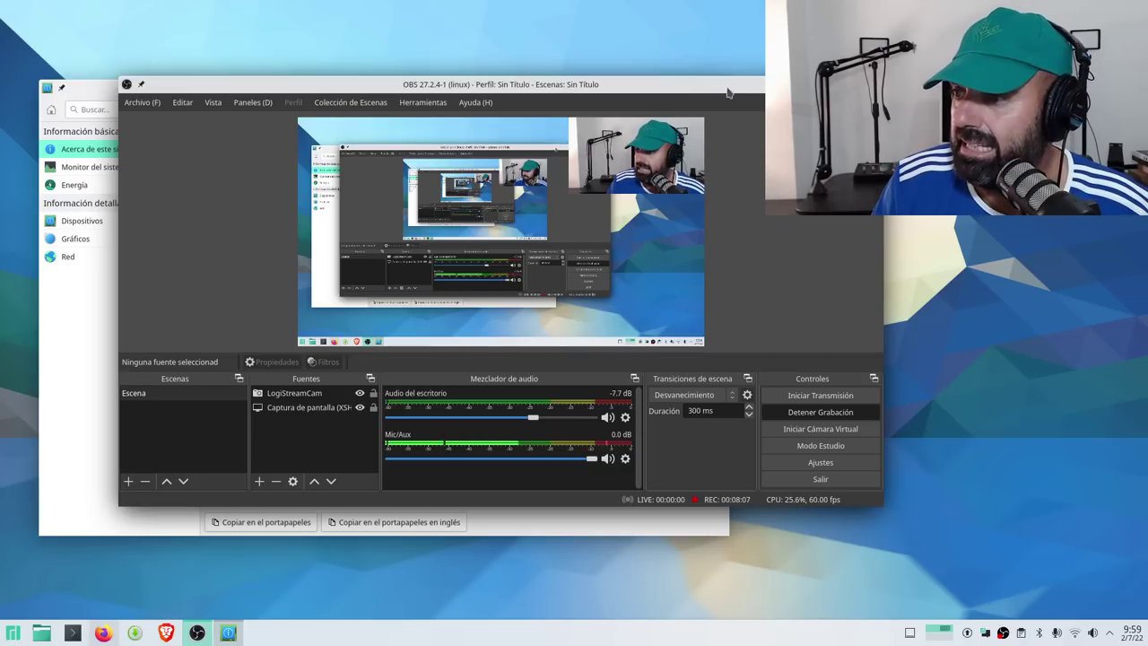
Minimize OBS and open a Konsole window, restored from full size and enlarged over most of the desktop
{"action": "left_click_drag", "start_coordinate": [730, 90], "coordinate": [682, 92]}
{"action": "left_click", "coordinate": [833, 87]}
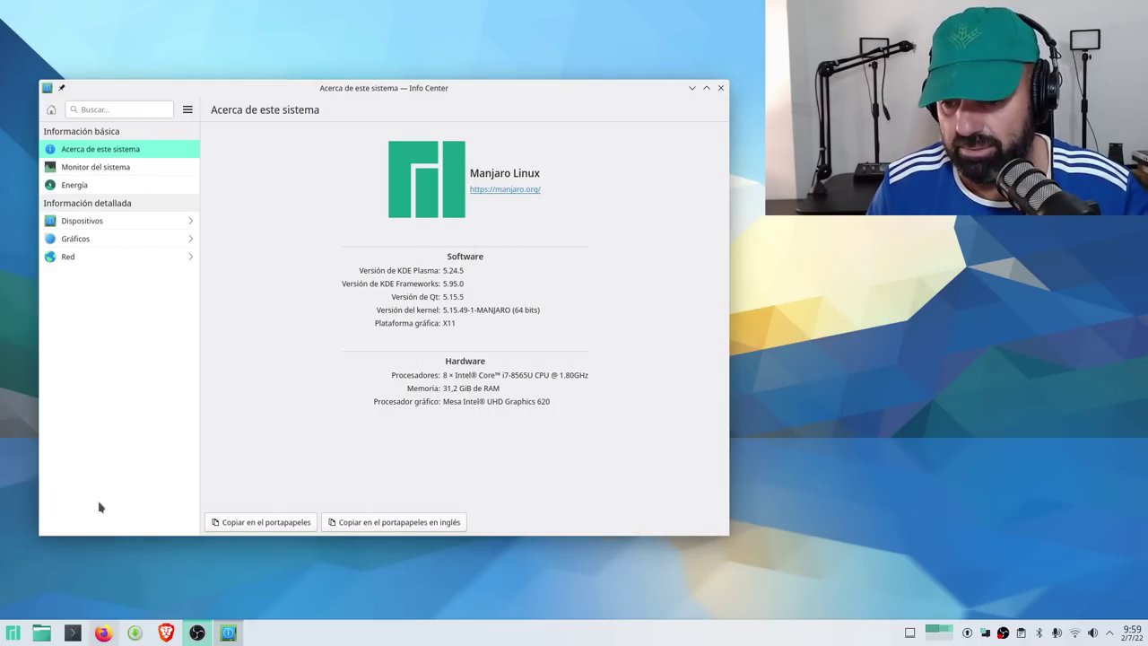
{"action": "left_click", "coordinate": [73, 628]}
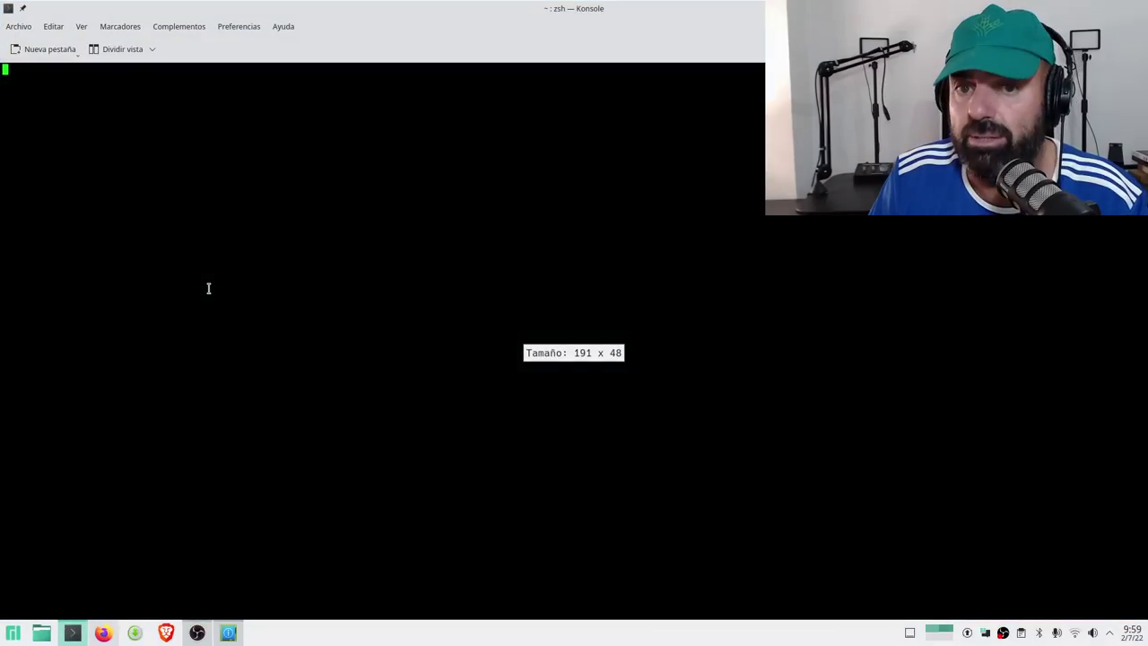
{"action": "key", "text": "super+Page_Up"}
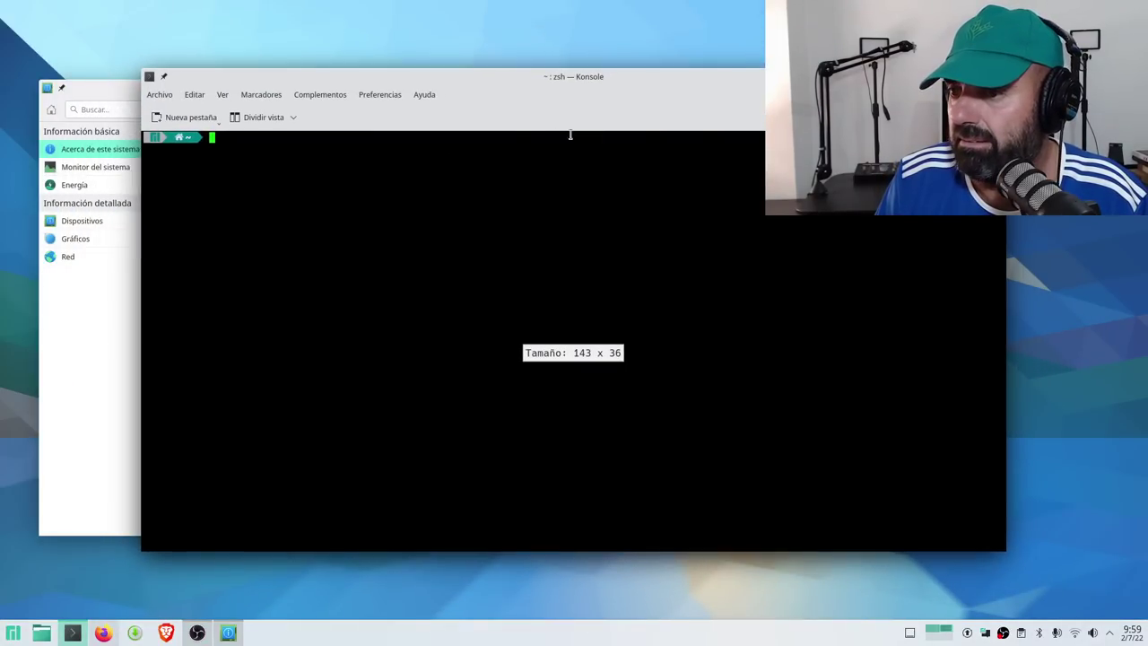
{"action": "left_click_drag", "start_coordinate": [547, 80], "coordinate": [440, 57]}
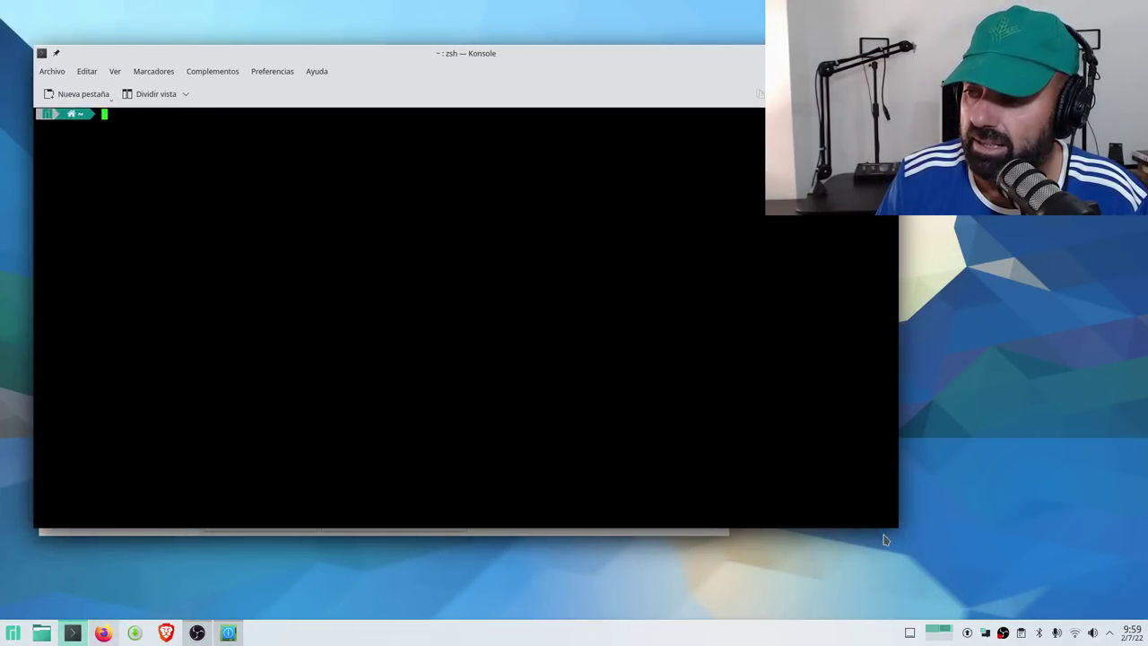
{"action": "left_click_drag", "start_coordinate": [902, 529], "coordinate": [994, 562]}
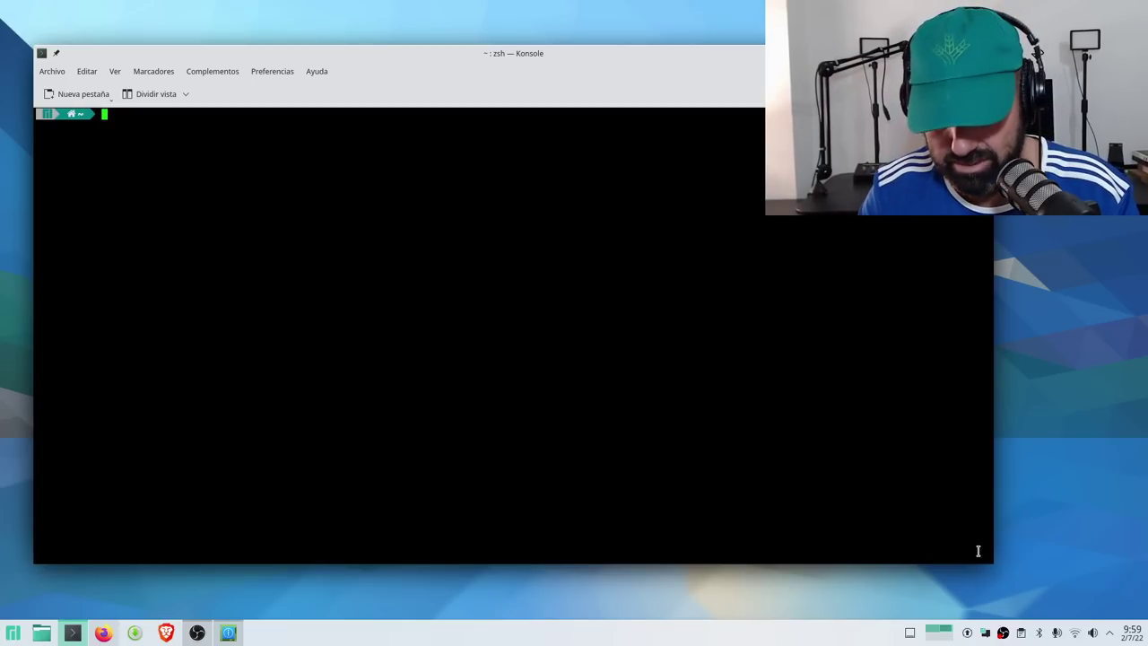
Run btop in the terminal to view the system's resource use, and minimize the terminal window
{"action": "type", "text": "btop"}
{"action": "key", "text": "Return"}
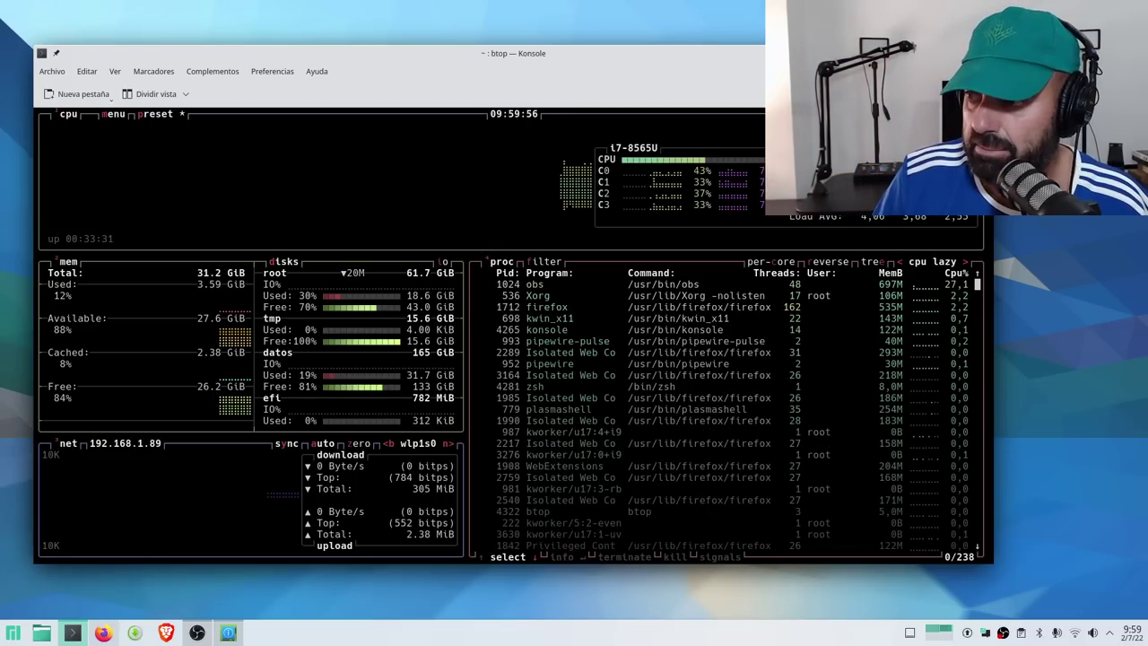
{"action": "key", "text": "super+Page_Down"}
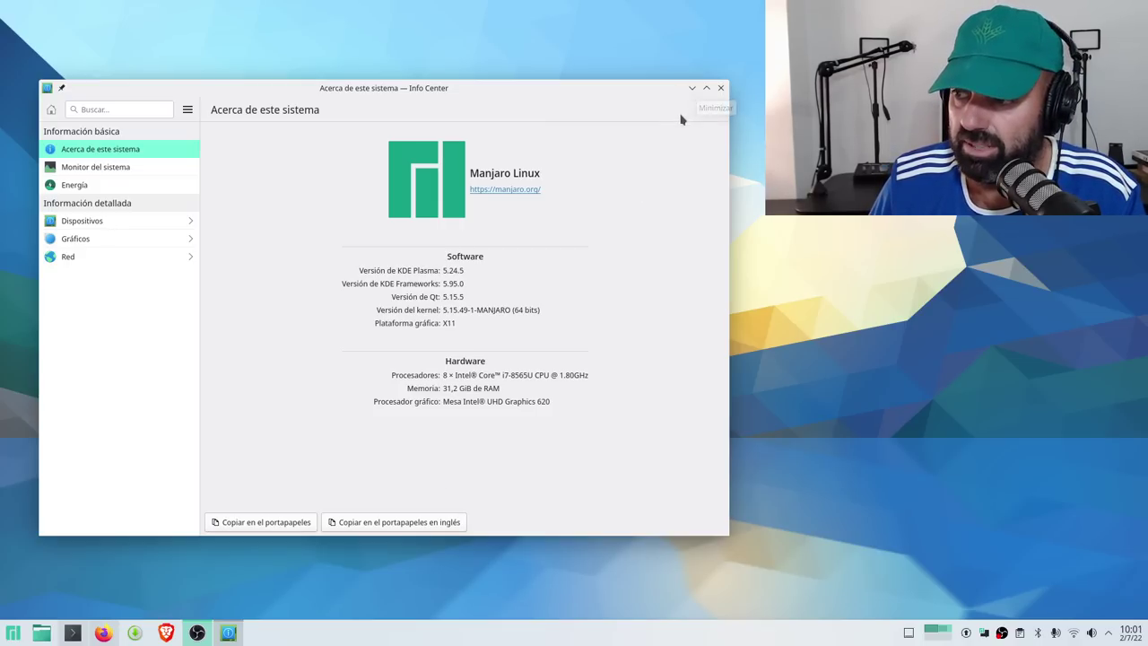
Minimize Info Center, enlarge the Dolphin window with a narrower places sidebar, and open the Descargas folder
{"action": "left_click", "coordinate": [692, 88]}
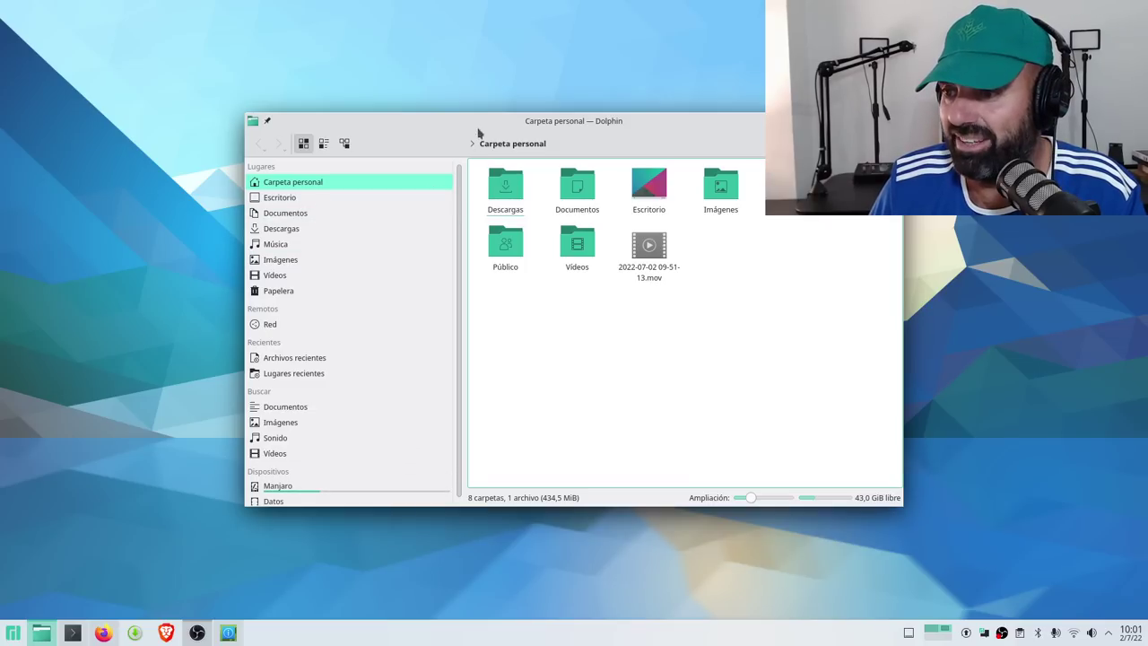
{"action": "left_click_drag", "start_coordinate": [476, 126], "coordinate": [390, 108]}
{"action": "left_click_drag", "start_coordinate": [381, 353], "coordinate": [299, 358]}
{"action": "left_click_drag", "start_coordinate": [810, 492], "coordinate": [872, 552]}
{"action": "left_click", "coordinate": [342, 175]}
View photo_2022-07-02_09-28-18.jpg of the Manjaro boot menu in an enlarged Gwenview window and close the viewer
{"action": "left_click", "coordinate": [550, 185]}
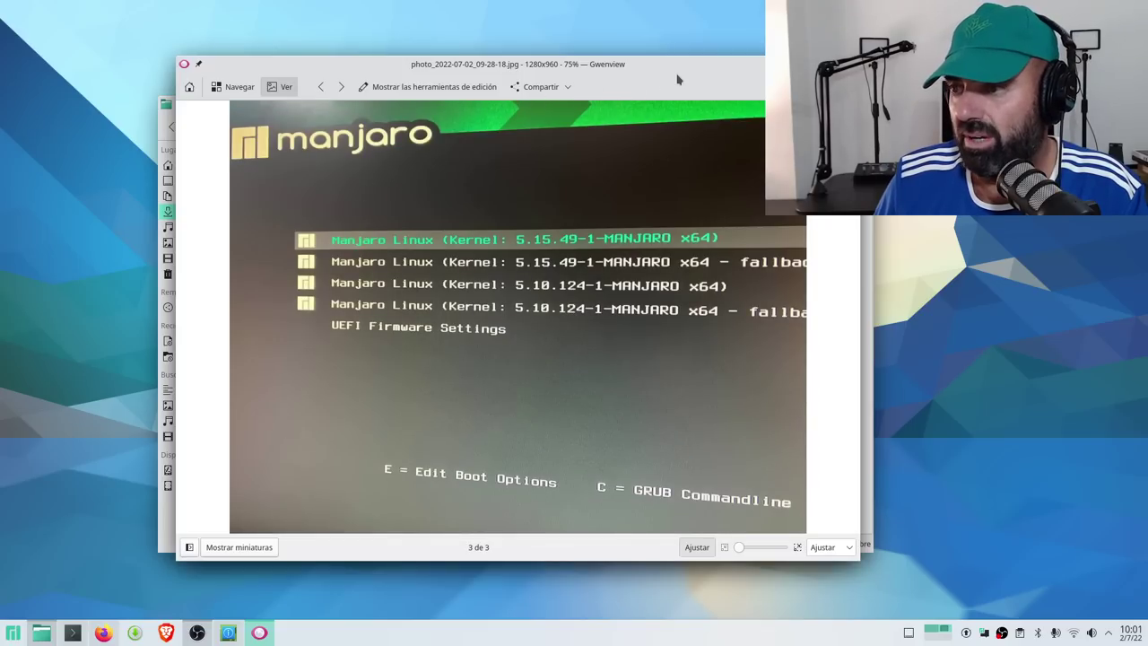
{"action": "left_click_drag", "start_coordinate": [678, 80], "coordinate": [561, 50]}
{"action": "left_click_drag", "start_coordinate": [741, 530], "coordinate": [1057, 585]}
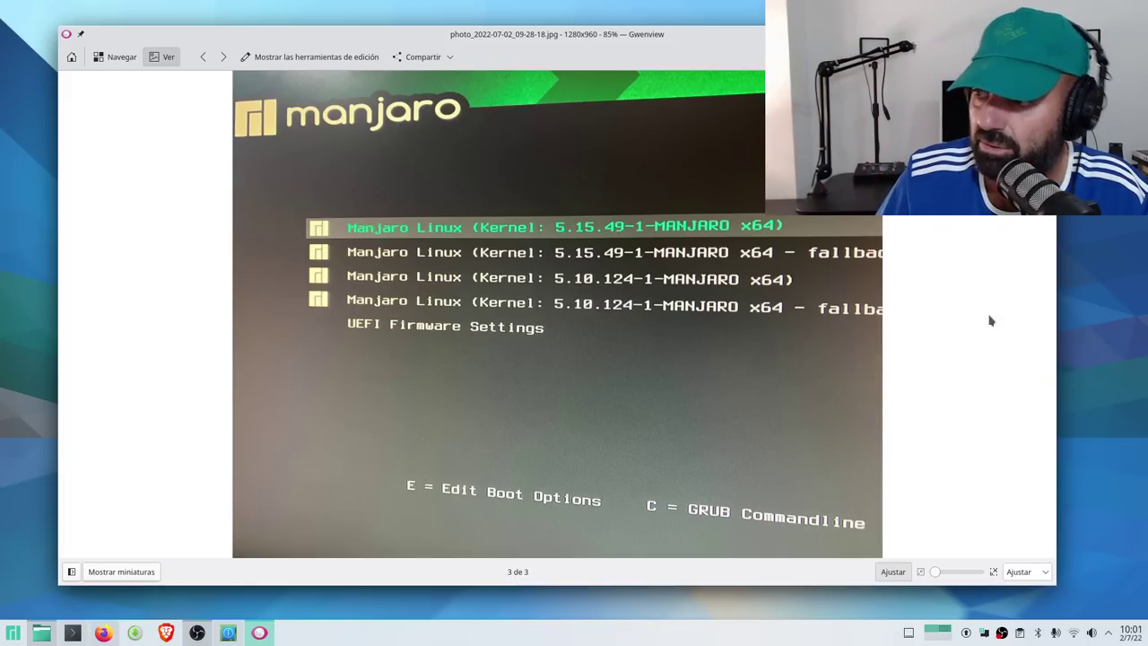
{"action": "key", "text": "ctrl+q"}
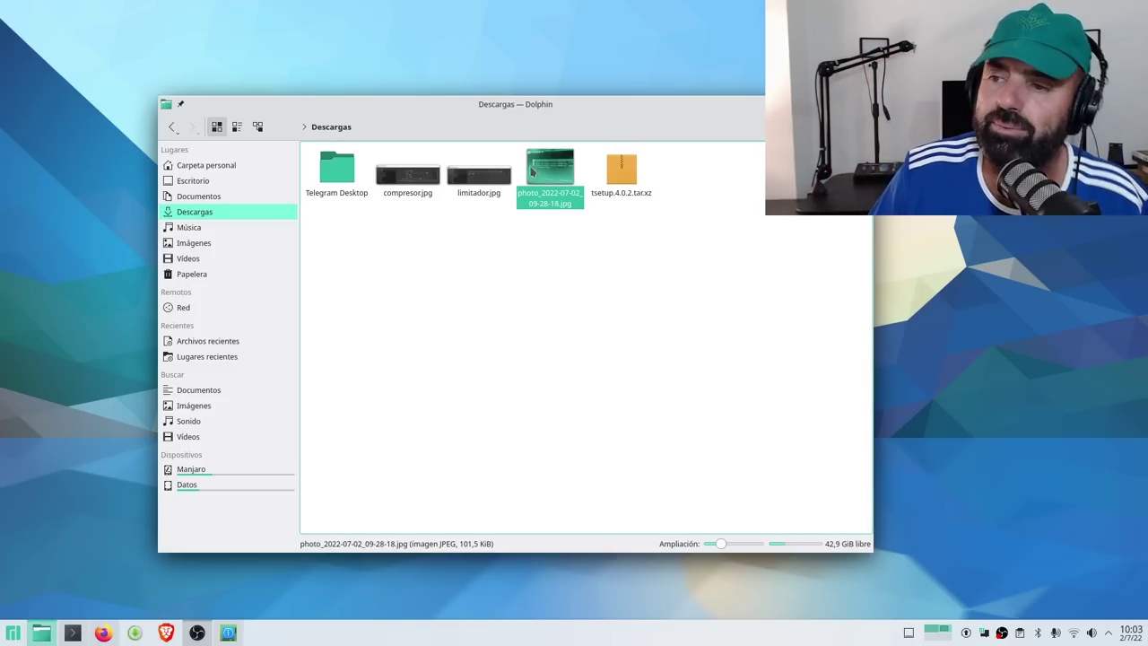
Deselect the photo in the Descargas folder and minimize the file manager window
{"action": "left_click_drag", "start_coordinate": [705, 110], "coordinate": [653, 141]}
{"action": "left_click", "coordinate": [590, 342]}
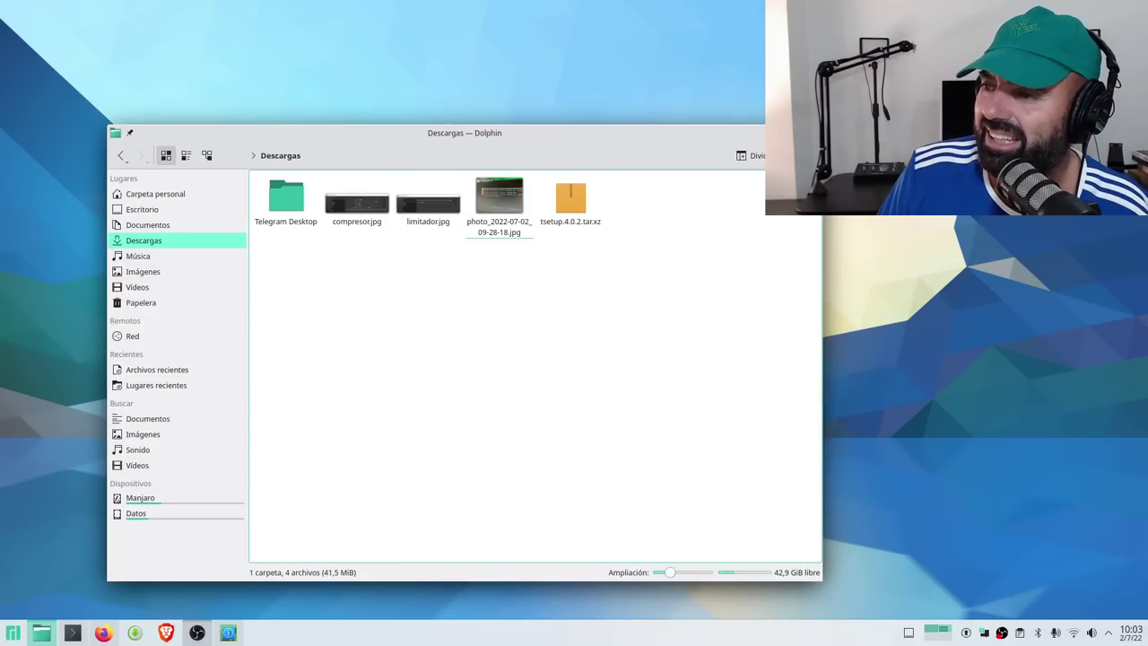
{"action": "key", "text": "super+Page_Down"}
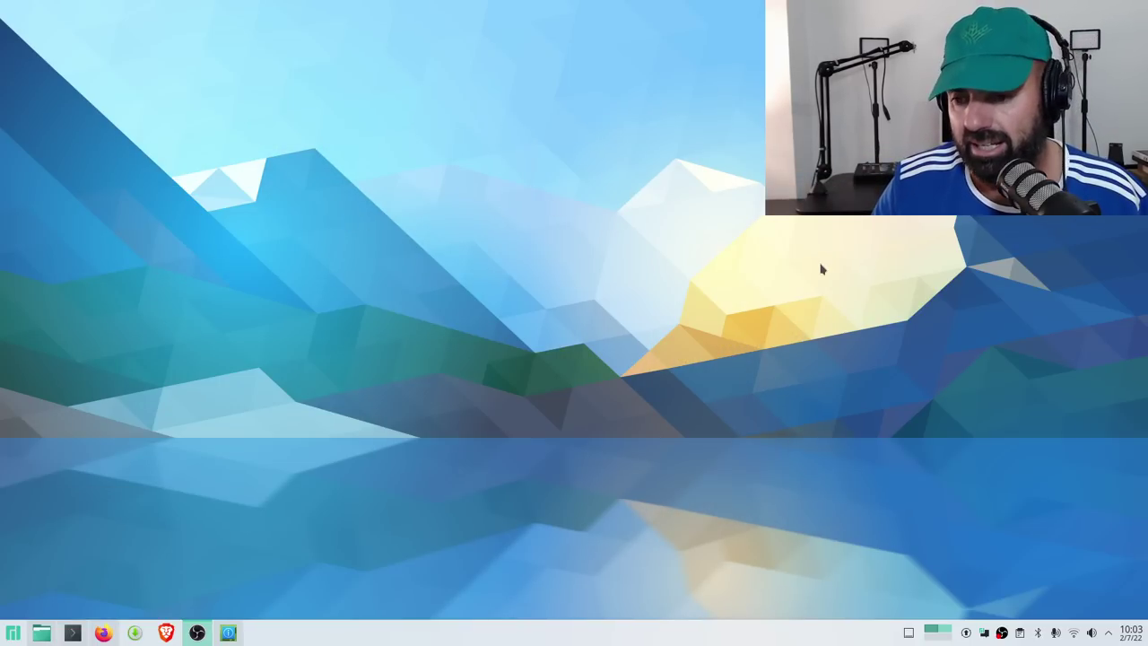
Switch to OBS and open the audio filters of the Mic/Aux source, with the dialog moved clear of the sources list
{"action": "left_click", "coordinate": [198, 633]}
{"action": "left_click_drag", "start_coordinate": [45, 27], "coordinate": [477, 90]}
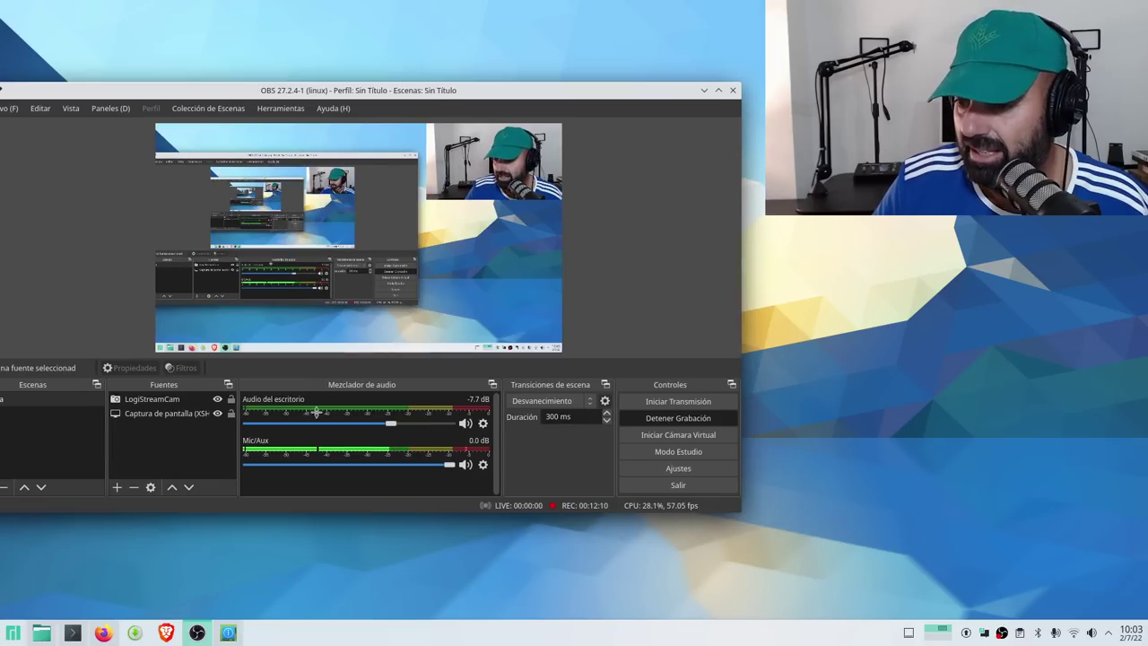
{"action": "left_click", "coordinate": [482, 466]}
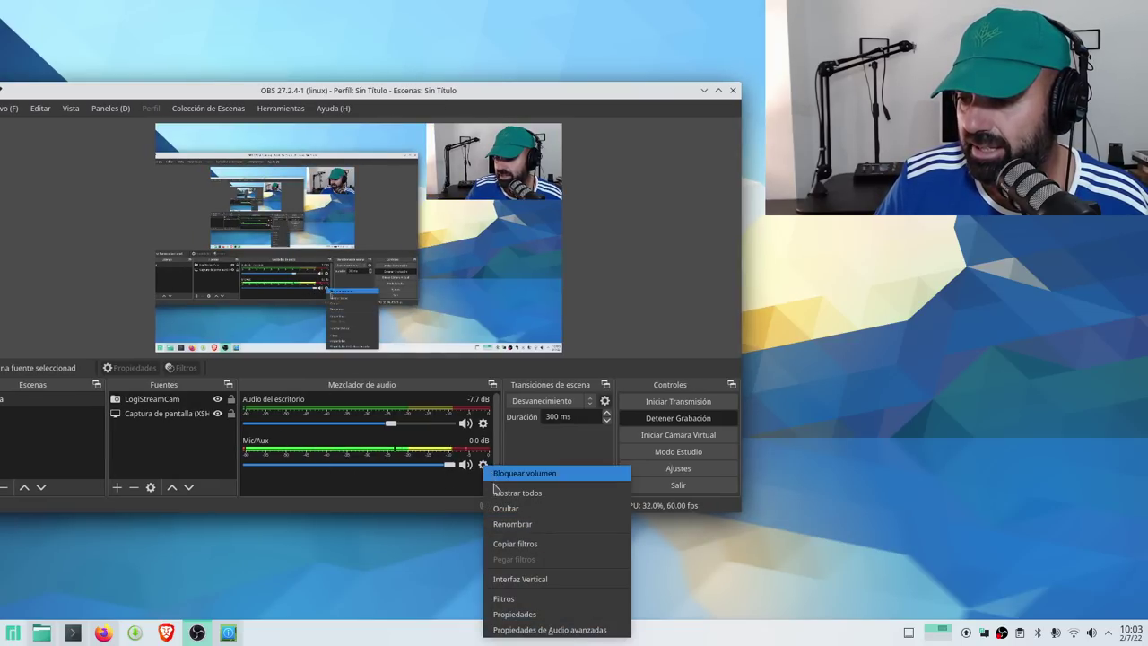
{"action": "left_click", "coordinate": [524, 598]}
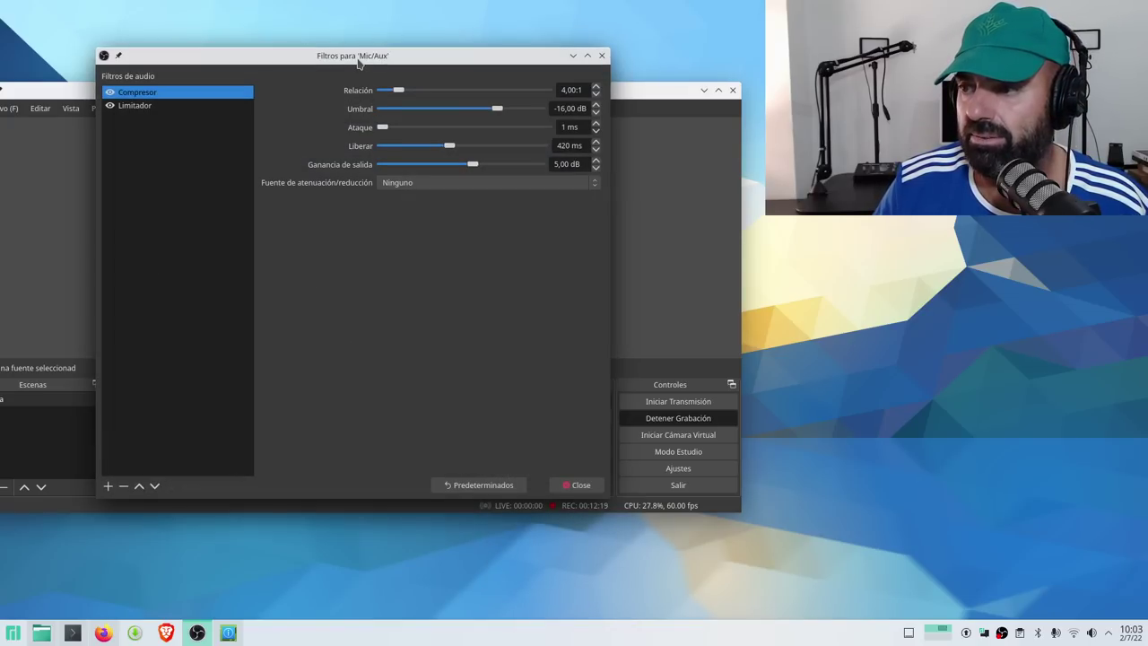
{"action": "left_click_drag", "start_coordinate": [513, 61], "coordinate": [740, 214]}
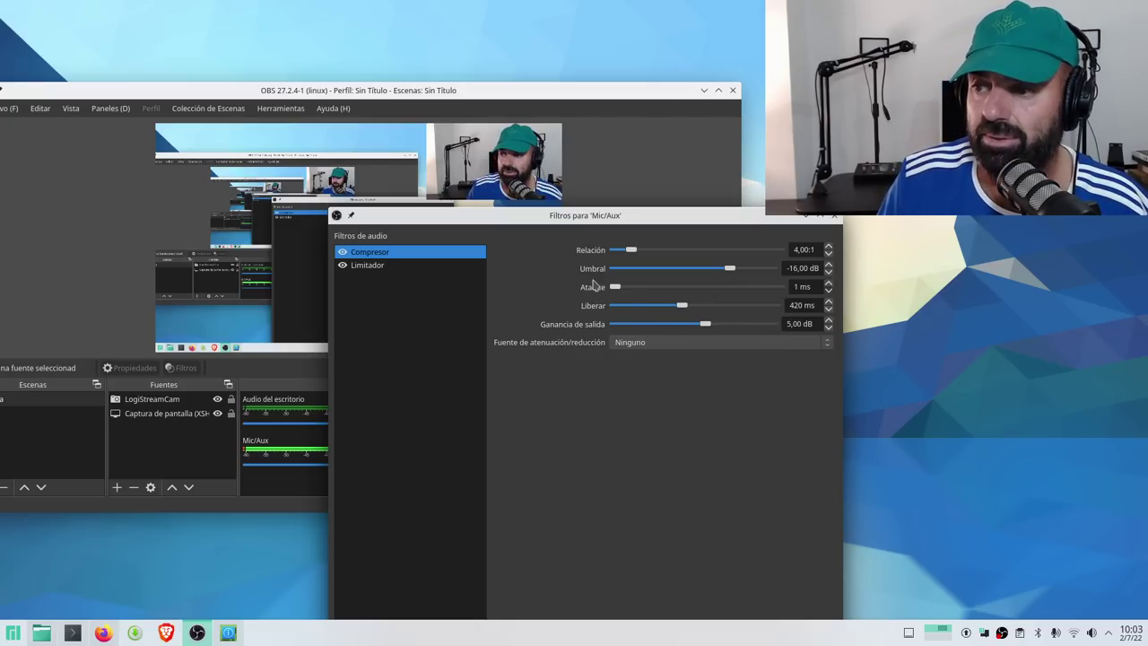
Review the Limitador and Compresor filter settings of Mic/Aux, close the filters dialog and minimize OBS
{"action": "left_click", "coordinate": [387, 273]}
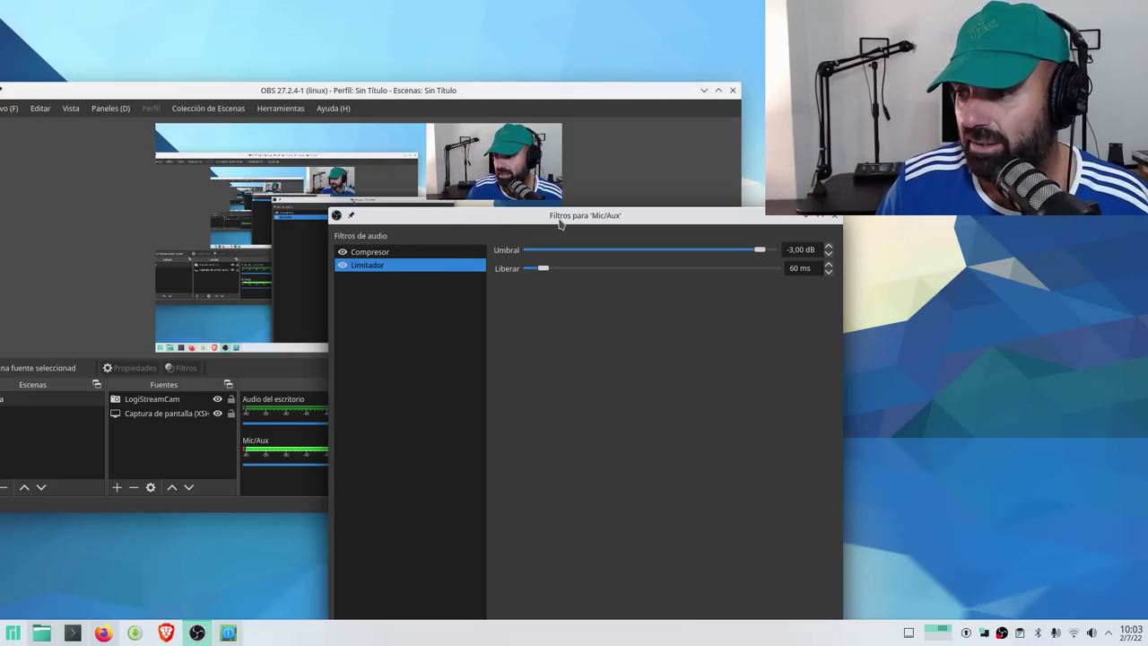
{"action": "left_click_drag", "start_coordinate": [559, 222], "coordinate": [652, 251]}
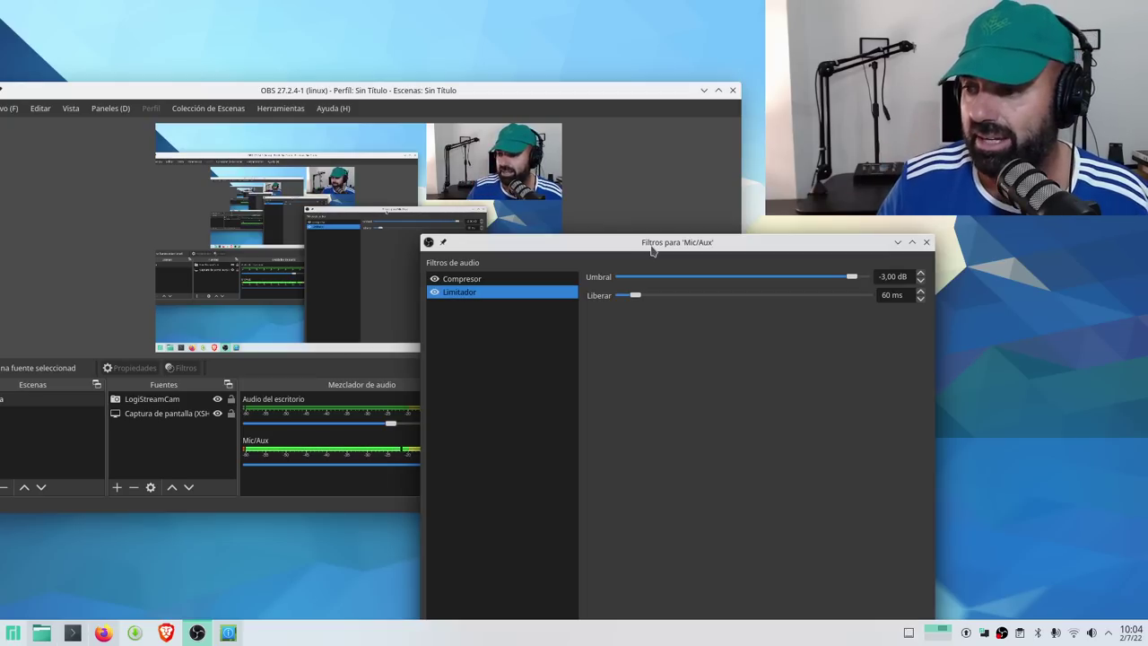
{"action": "left_click", "coordinate": [457, 281]}
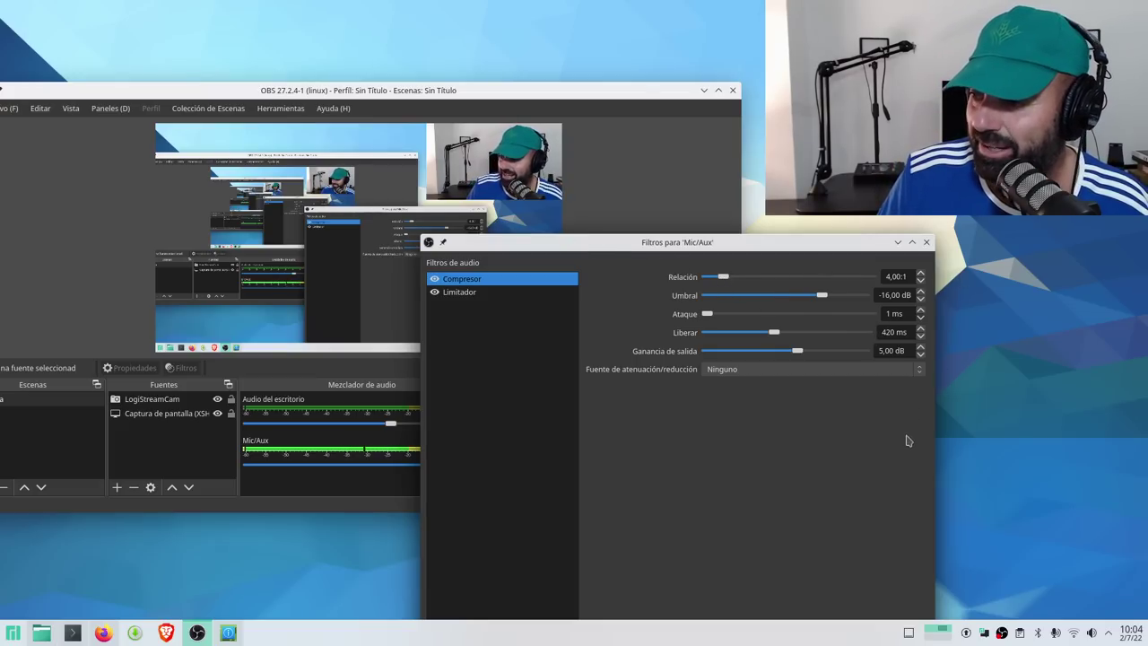
{"action": "left_click_drag", "start_coordinate": [757, 244], "coordinate": [720, 118]}
{"action": "left_click", "coordinate": [869, 547]}
{"action": "left_click", "coordinate": [197, 633]}
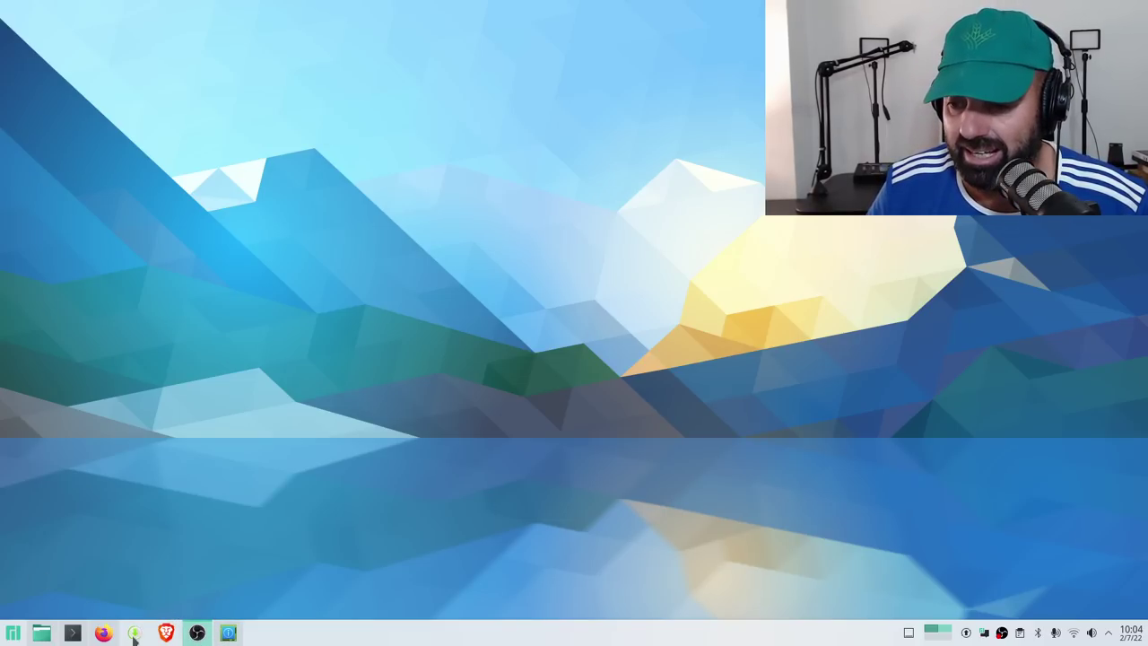
Restore Info Center near the middle of the desktop and look through the Manjaro news list of stable updates
{"action": "left_click", "coordinate": [228, 632]}
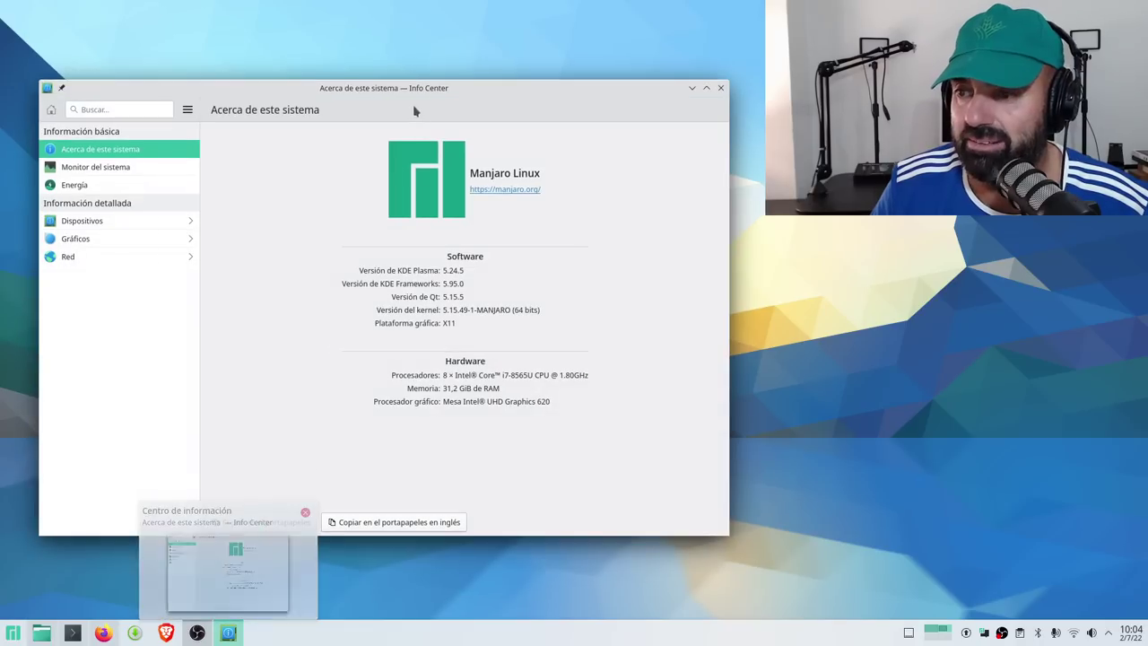
{"action": "left_click_drag", "start_coordinate": [381, 88], "coordinate": [544, 60]}
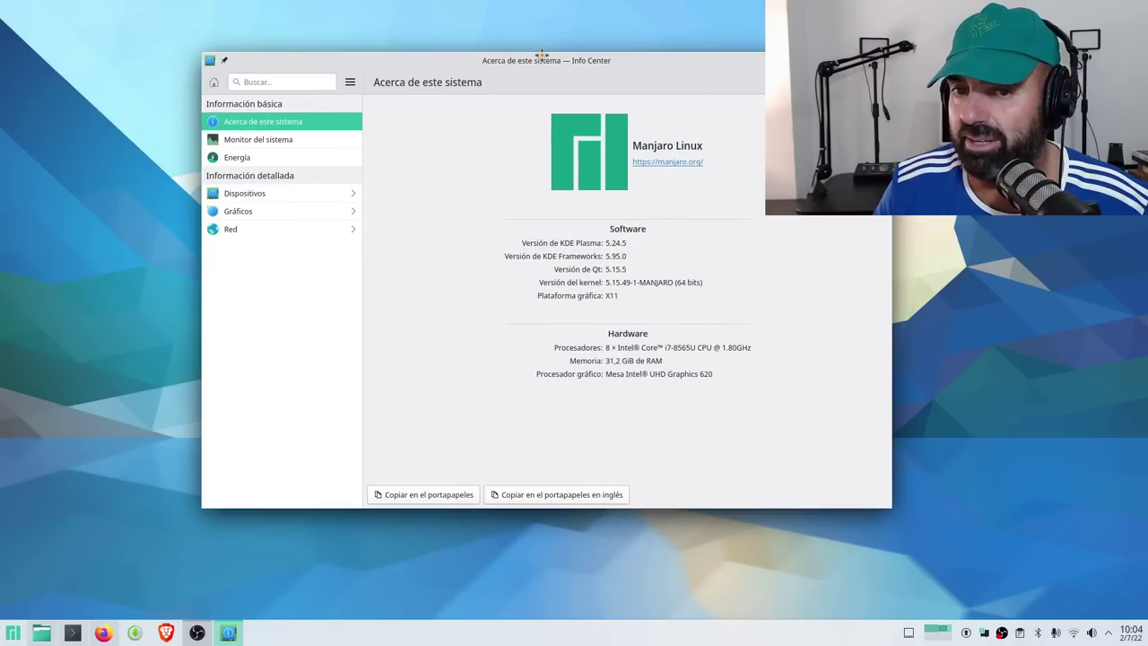
{"action": "left_click", "coordinate": [985, 633]}
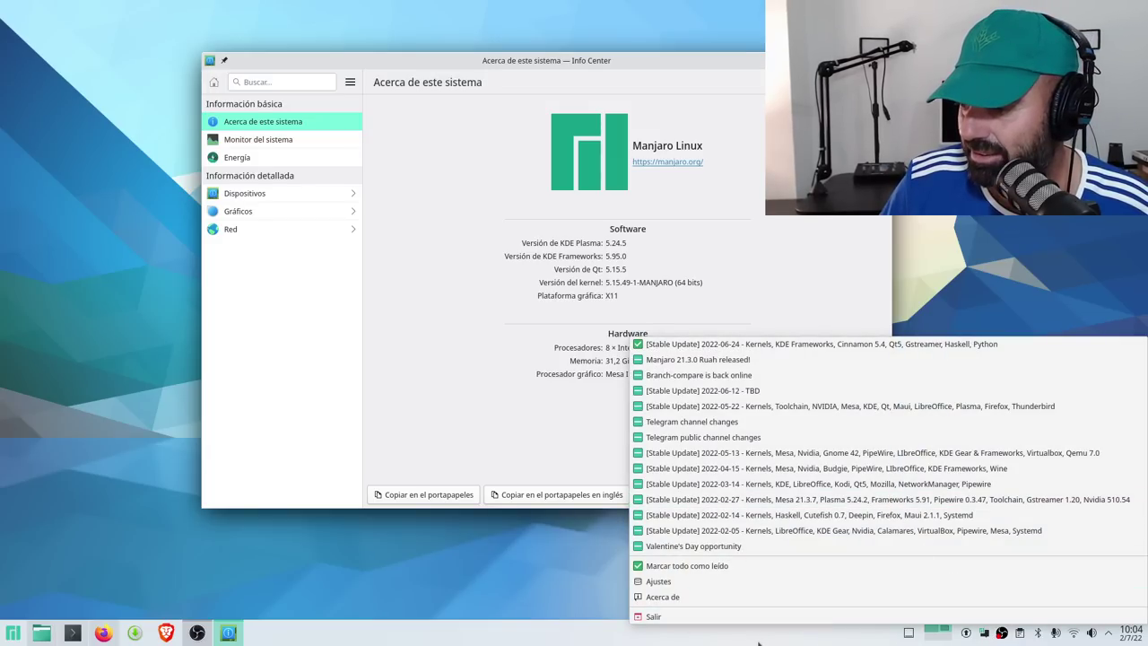
{"action": "left_click", "coordinate": [985, 634]}
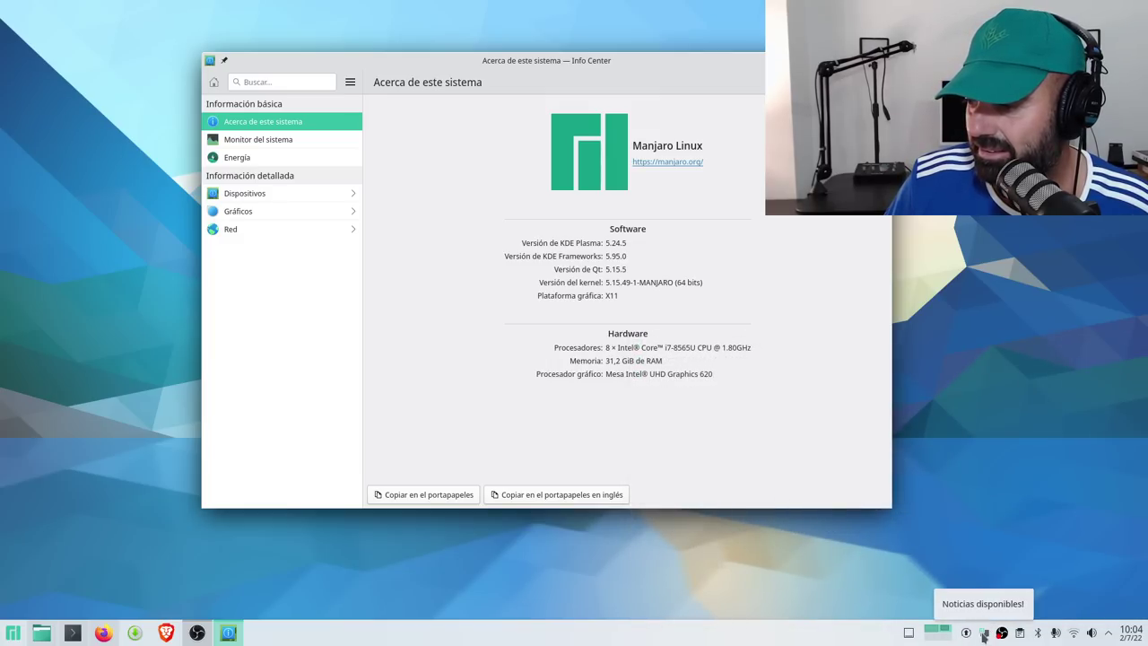
{"action": "left_click", "coordinate": [984, 634]}
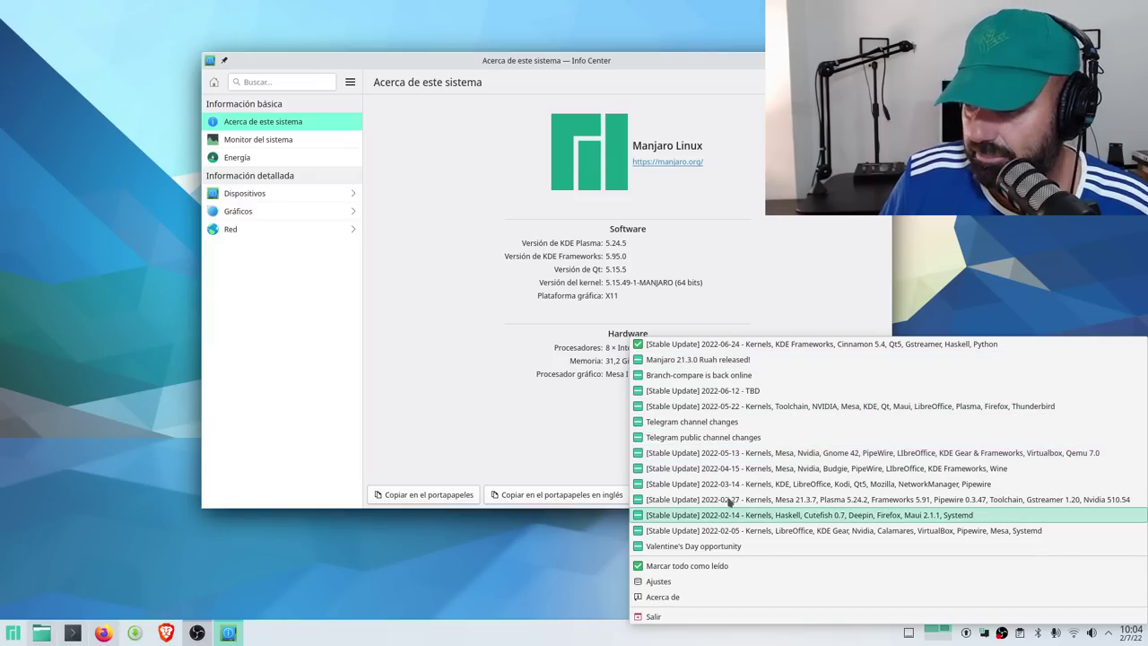
{"action": "left_click", "coordinate": [500, 396]}
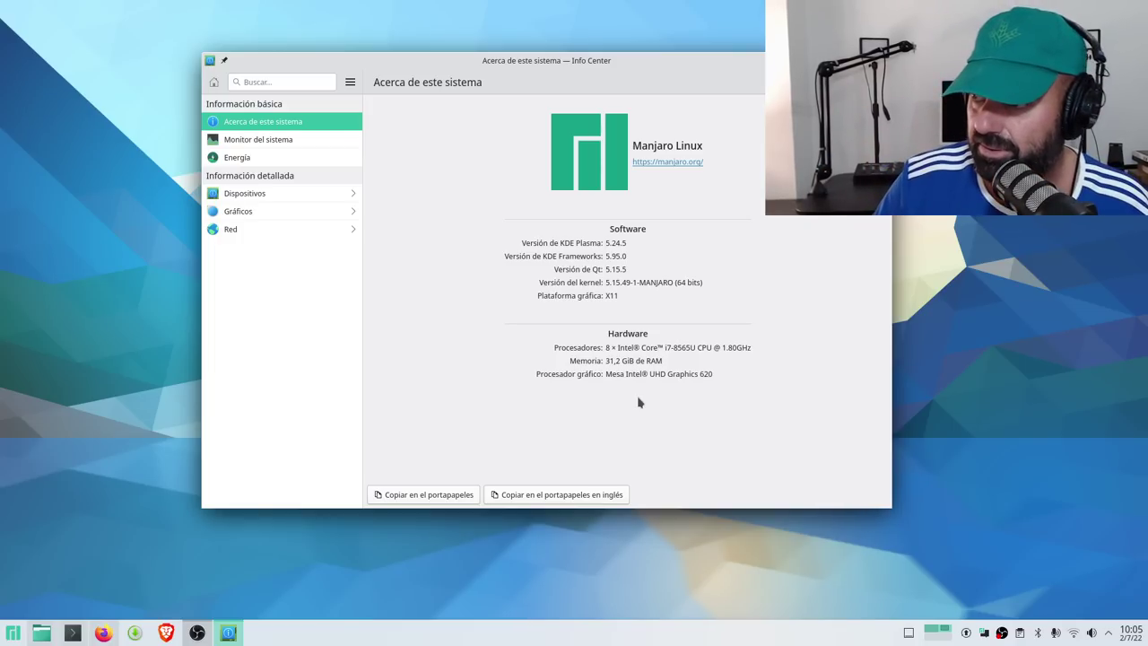
Launch Monitor del sistema from Info Center, view its Resumen page, close it and return to the bare desktop via the system information page
{"action": "left_click", "coordinate": [299, 139]}
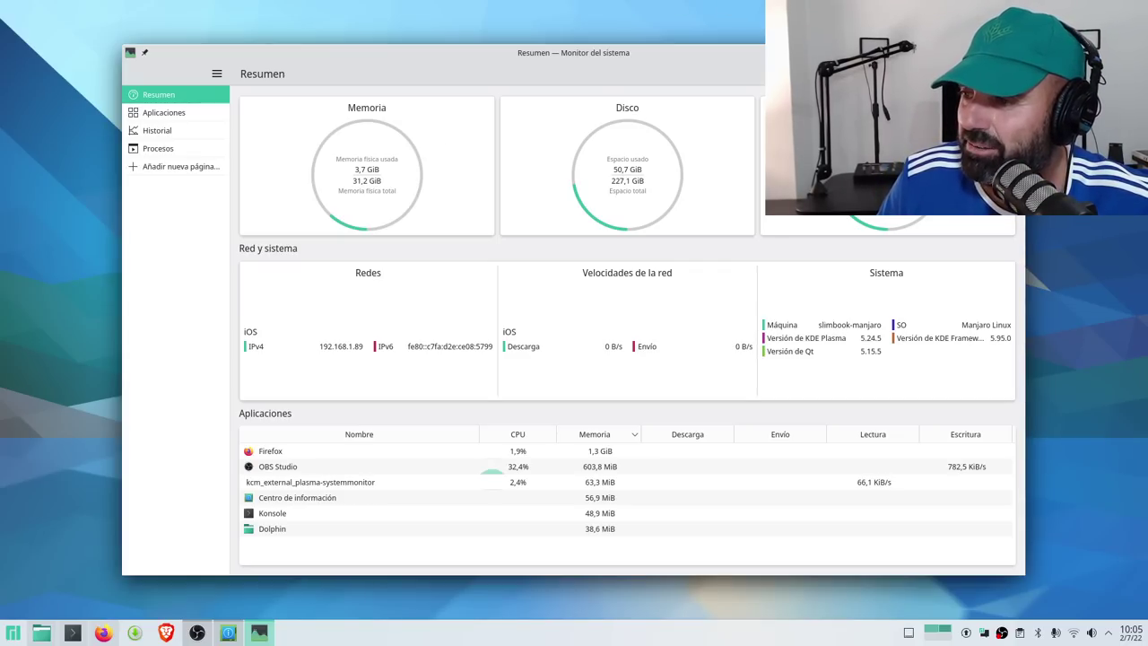
{"action": "key", "text": "ctrl+q"}
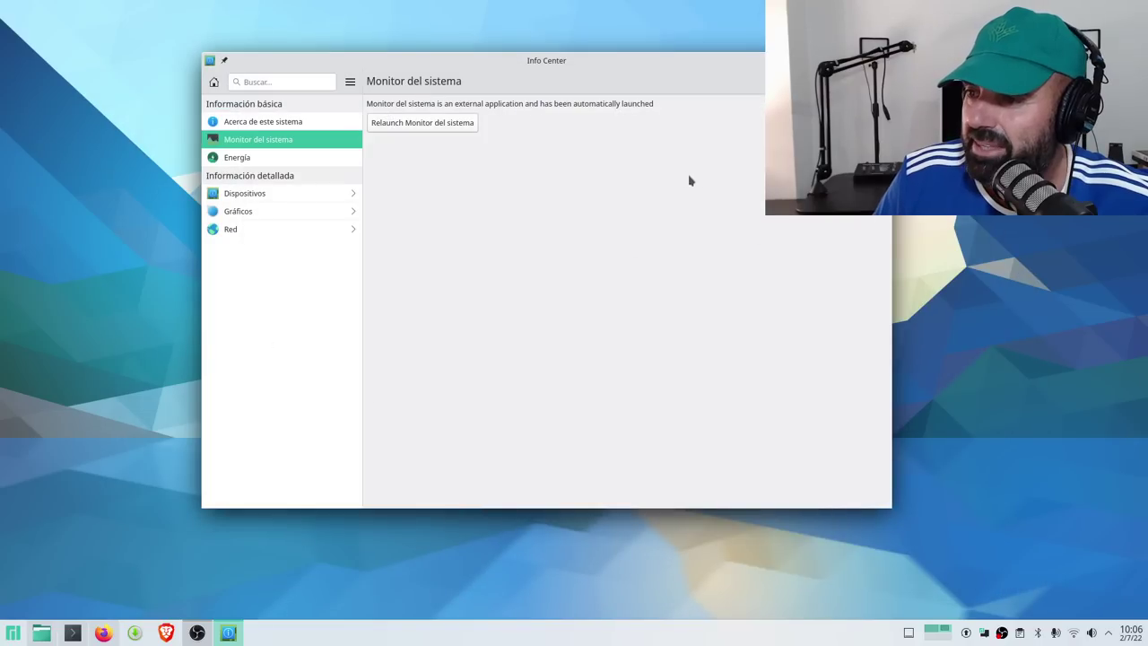
{"action": "left_click", "coordinate": [260, 124]}
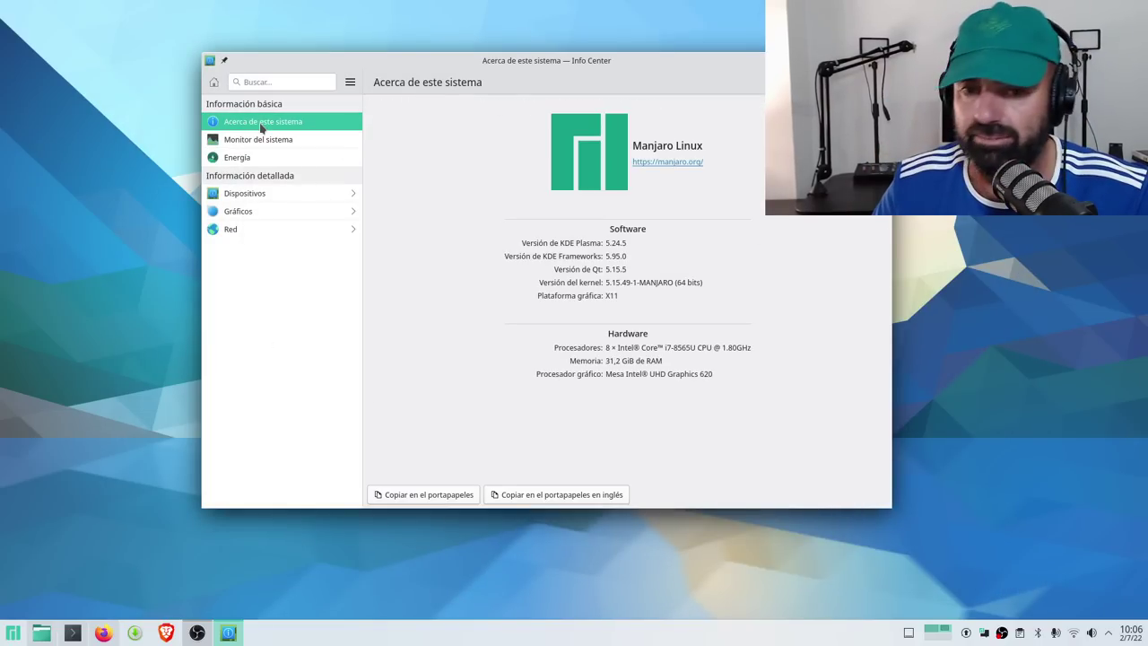
{"action": "key", "text": "super+d"}
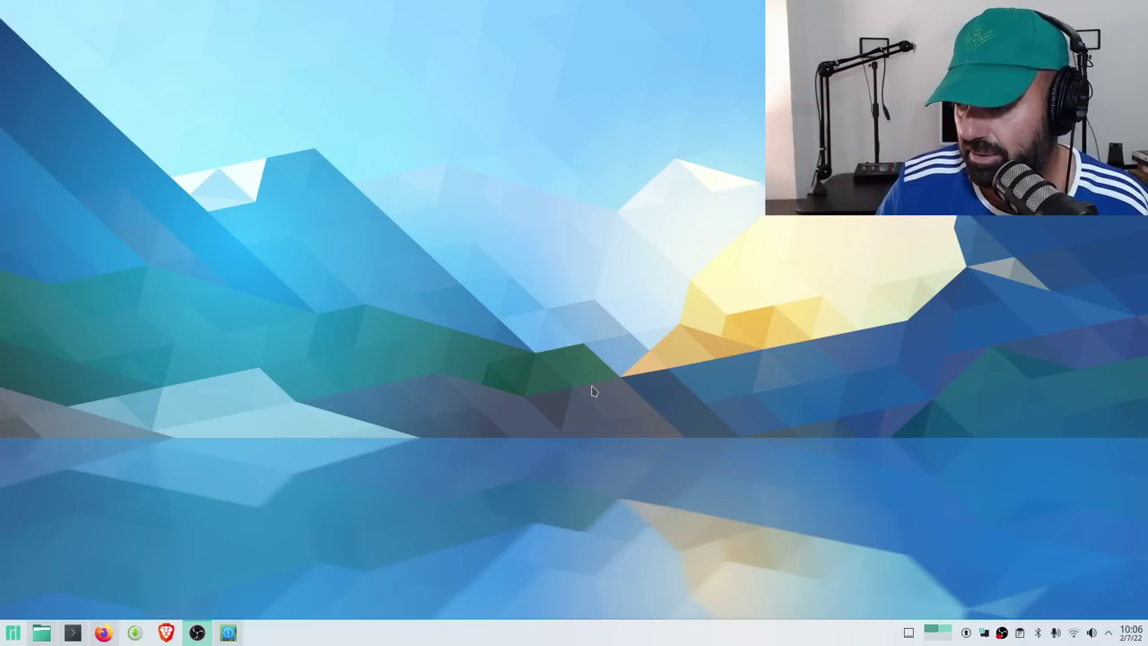
Show the clock's pop-up and the Estado y notificaciones list of hidden tray items, closing each one
{"action": "left_click", "coordinate": [1130, 638]}
{"action": "left_click", "coordinate": [803, 493]}
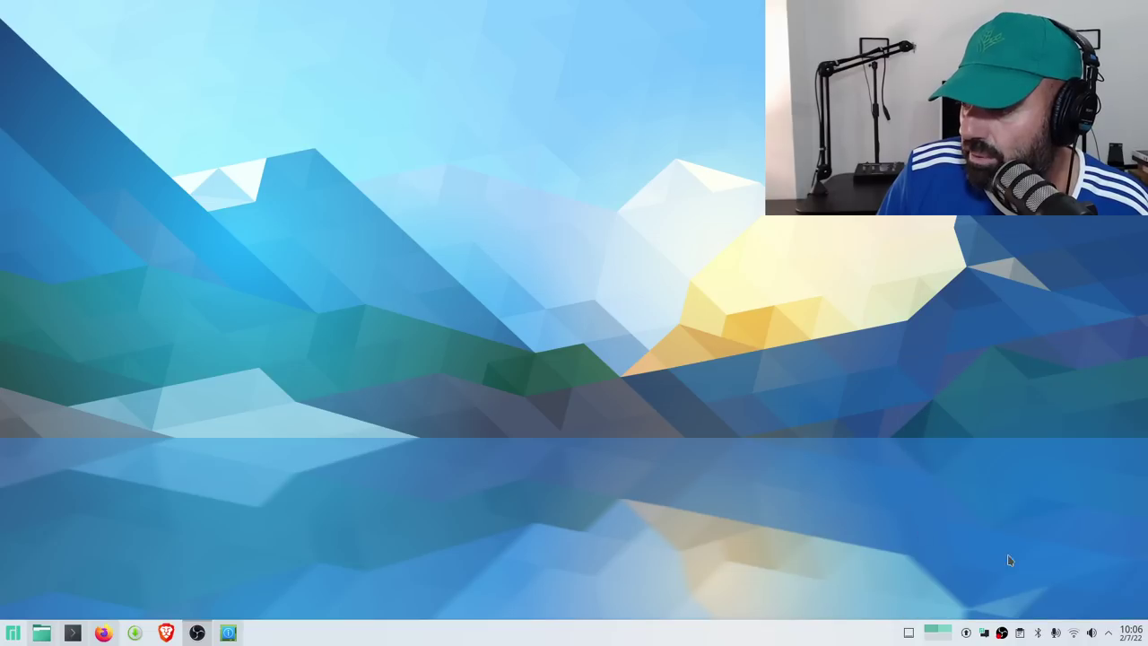
{"action": "left_click", "coordinate": [1107, 636]}
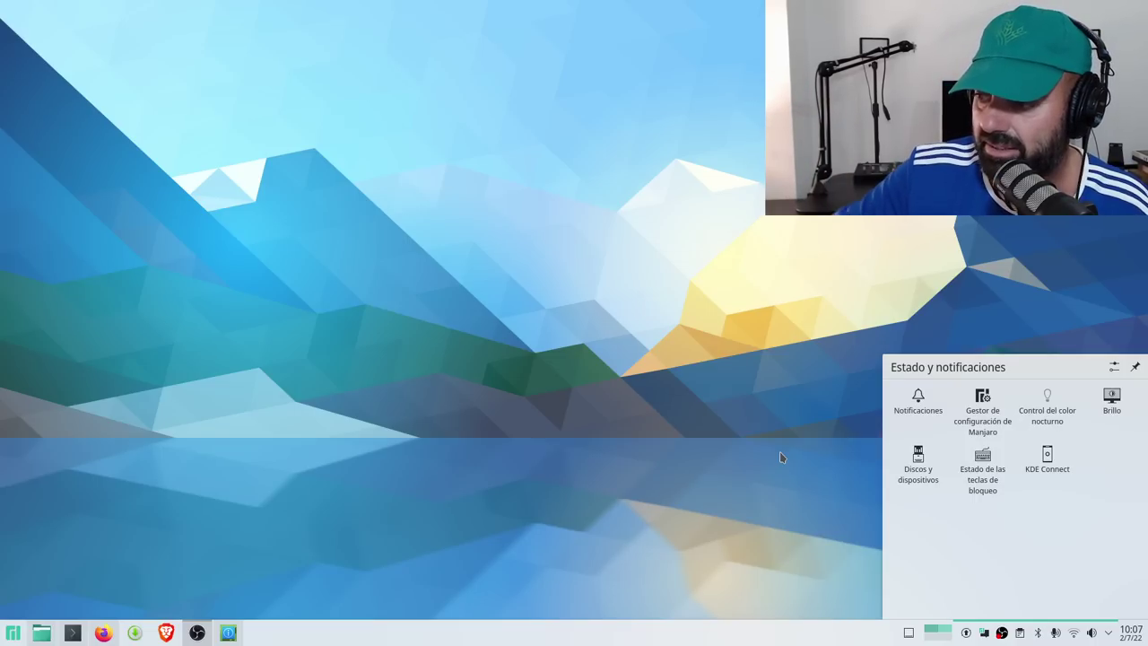
{"action": "left_click", "coordinate": [737, 327]}
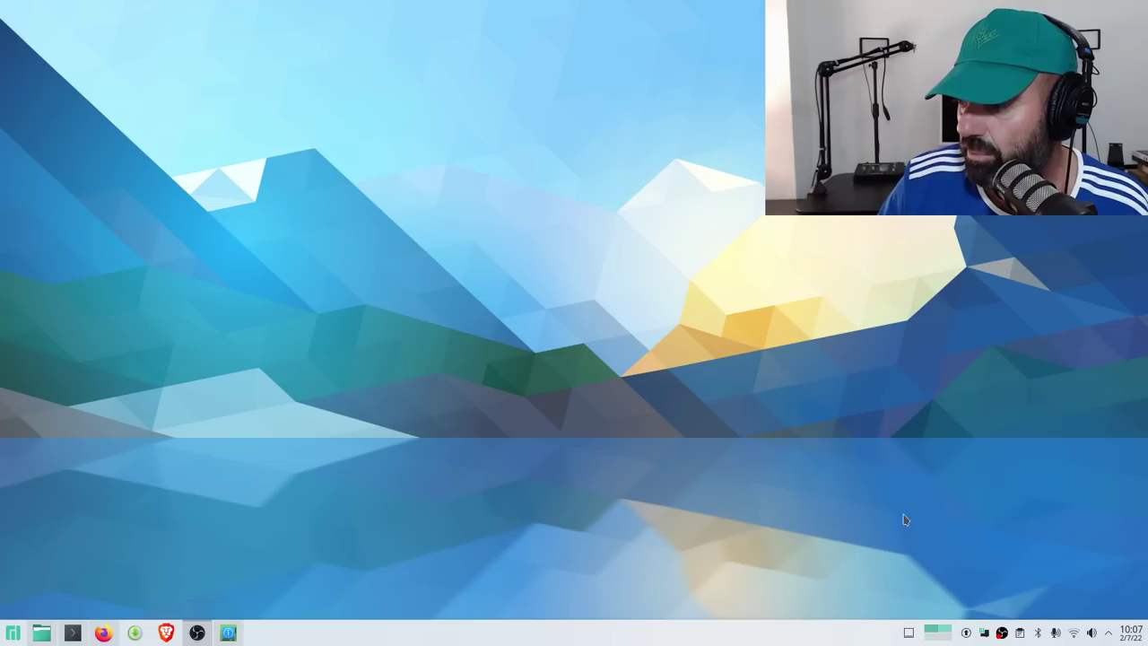
Mute the microphone from the system tray
{"action": "middle_click", "coordinate": [1056, 632]}
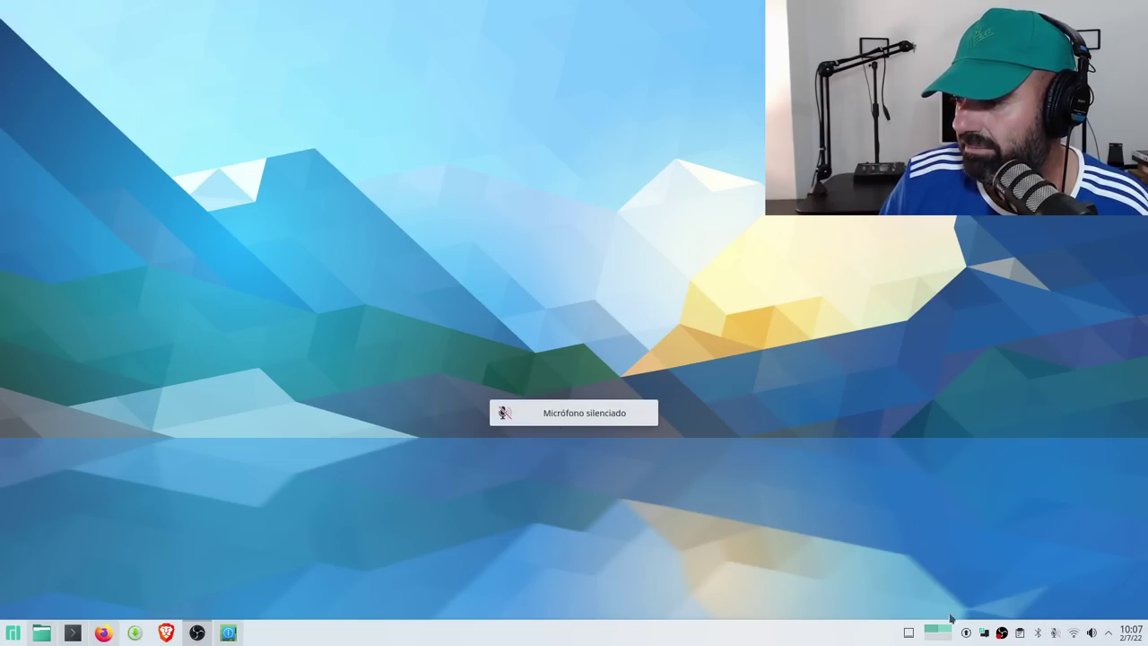
Unmute the microphone from the system tray and view the devices and applications in the Volumen del sonido pop-up, closing it after
{"action": "middle_click", "coordinate": [1055, 632]}
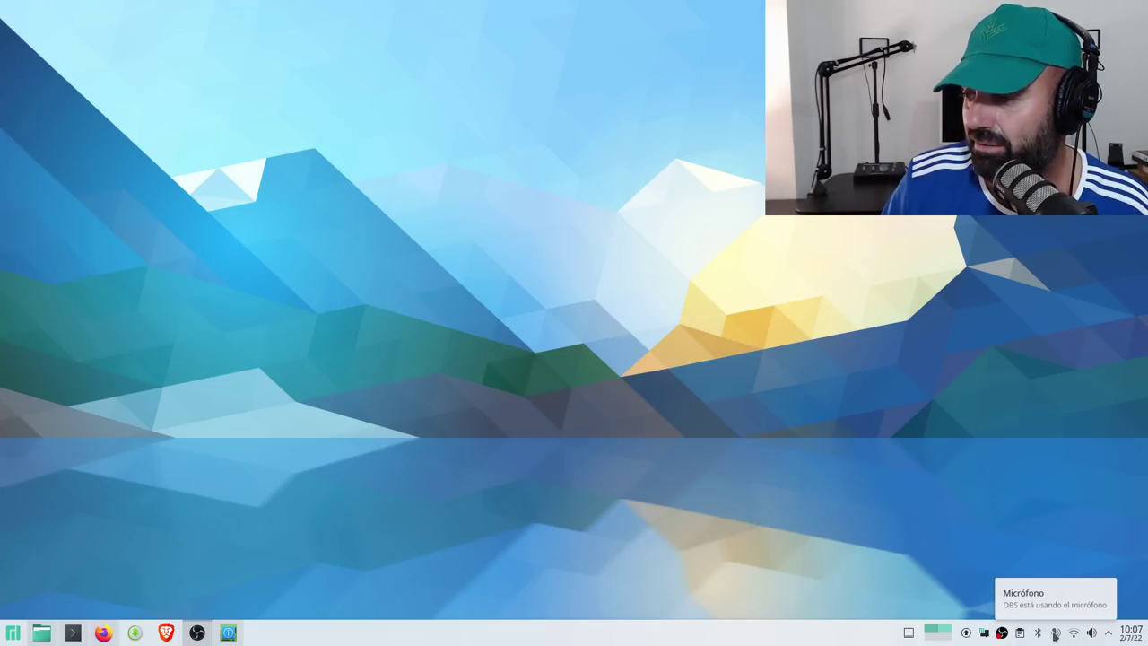
{"action": "left_click", "coordinate": [1091, 633]}
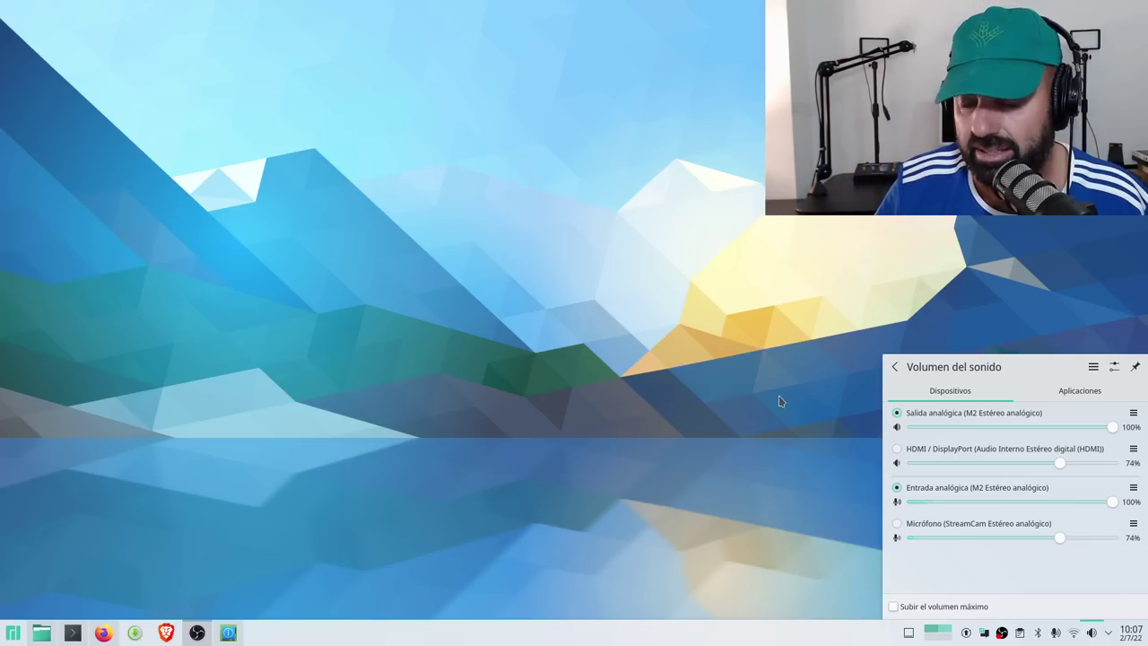
{"action": "left_click", "coordinate": [1082, 395]}
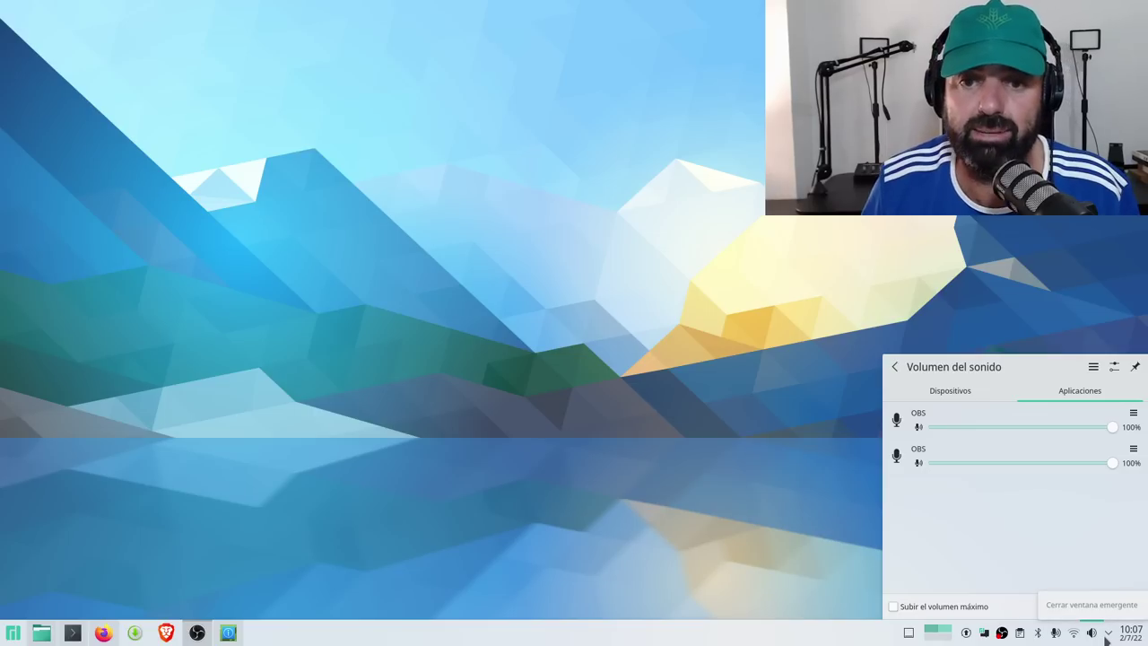
{"action": "left_click", "coordinate": [942, 392]}
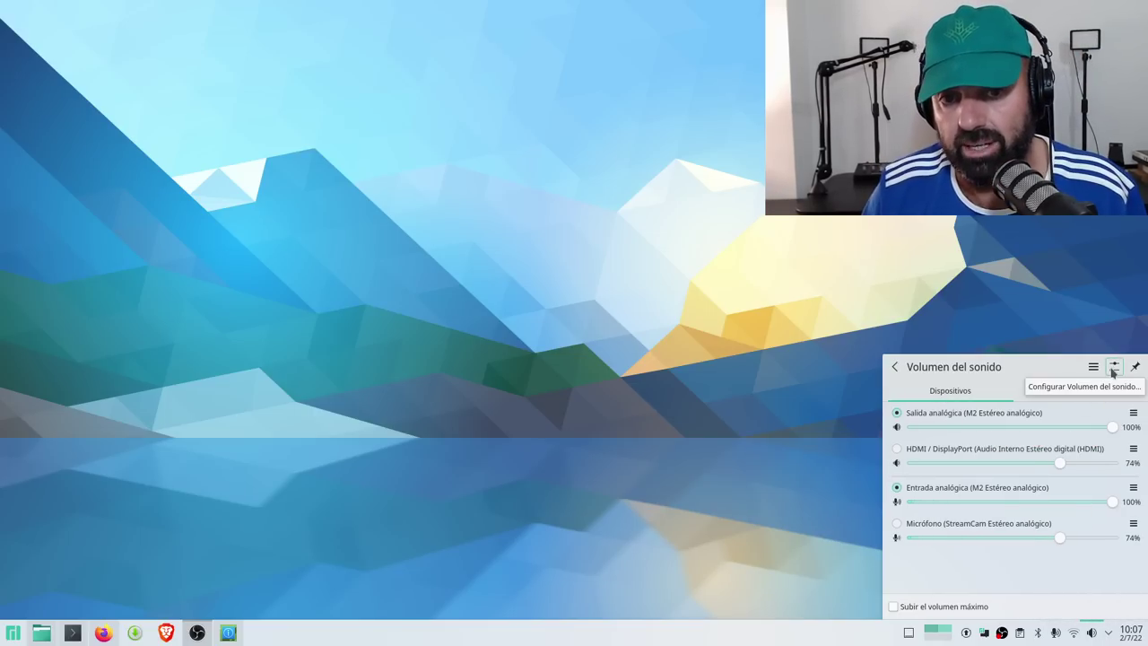
{"action": "left_click", "coordinate": [558, 328]}
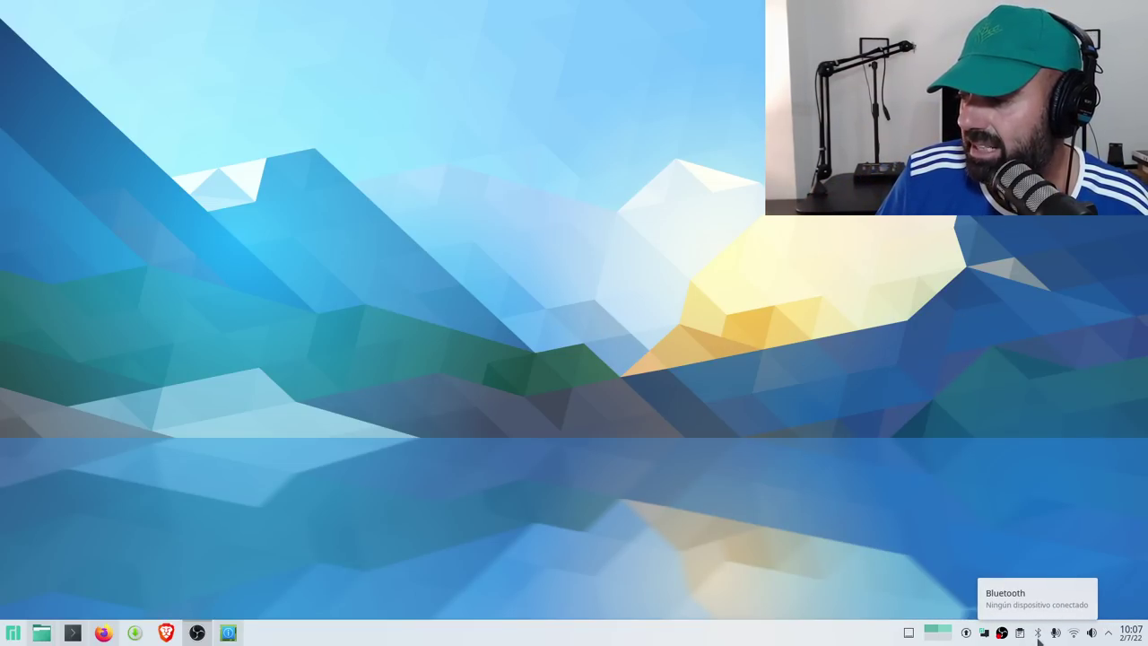
Show and dismiss a tray icon's options, and switch to the other virtual desktop and back
{"action": "right_click", "coordinate": [985, 633]}
{"action": "left_click", "coordinate": [534, 307]}
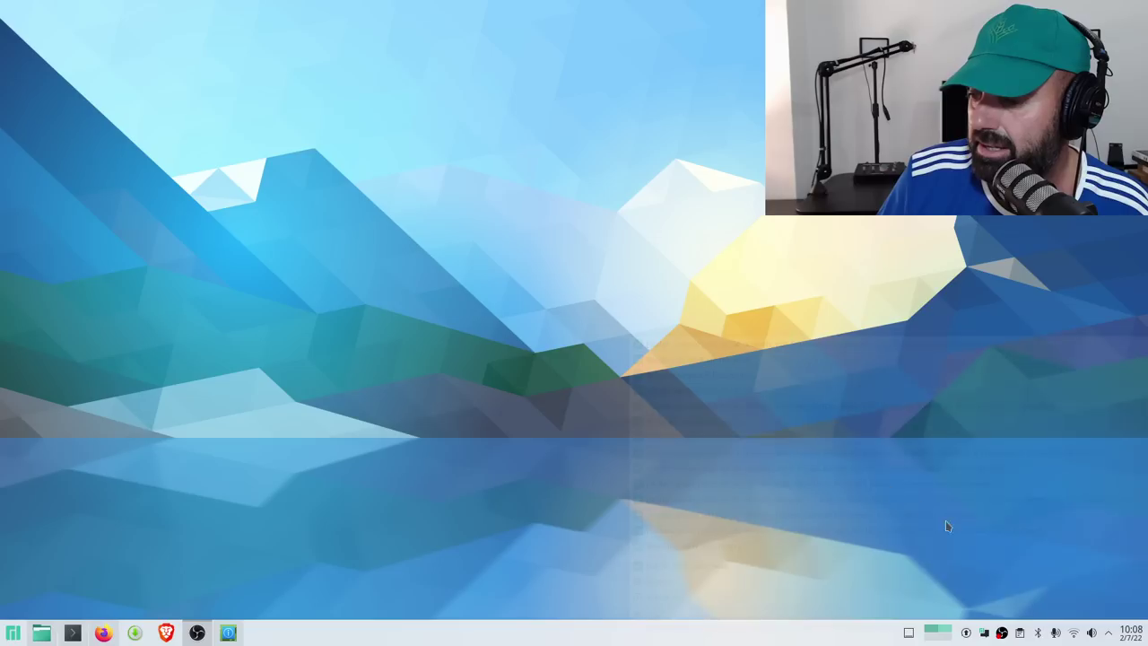
{"action": "mouse_move", "coordinate": [964, 636]}
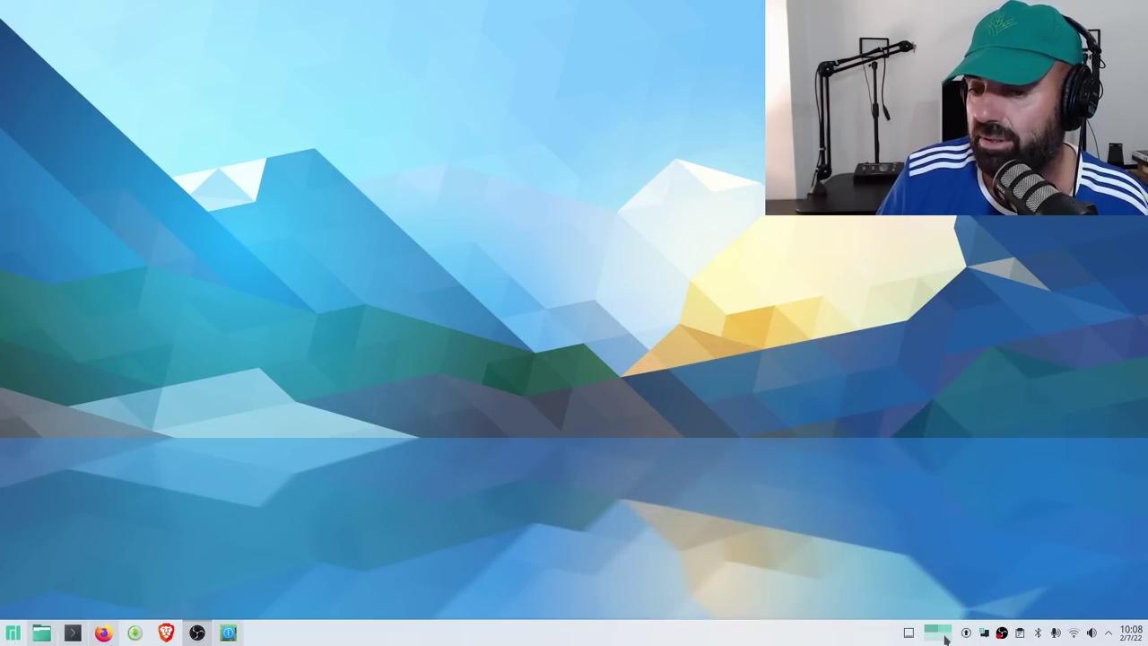
{"action": "left_click", "coordinate": [946, 635]}
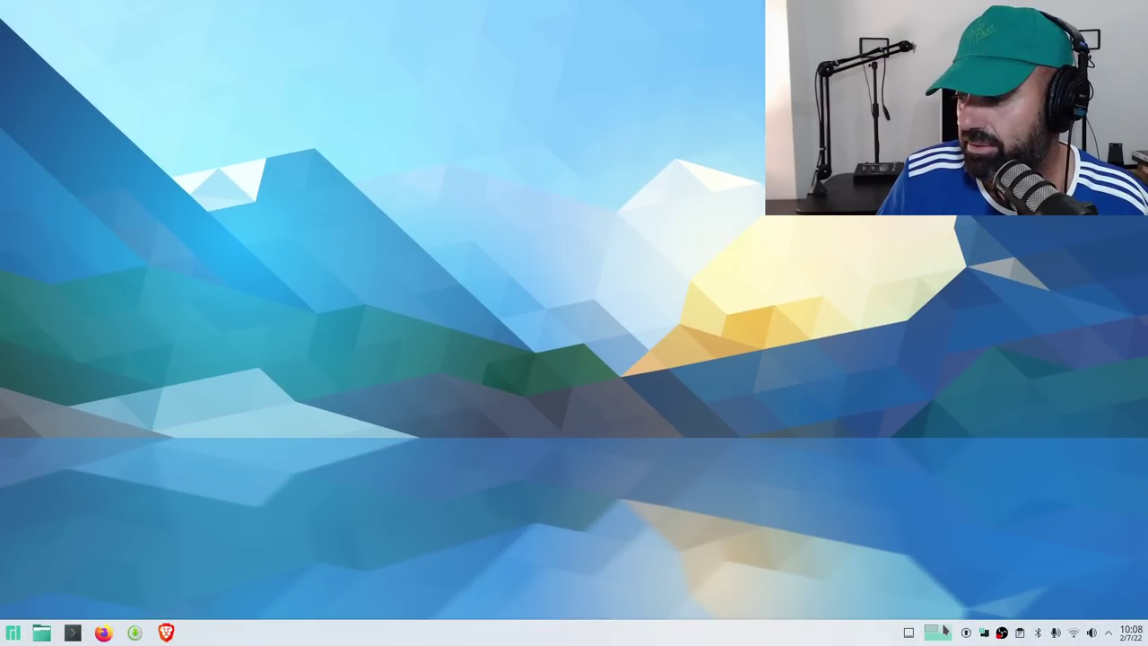
{"action": "left_click", "coordinate": [933, 632]}
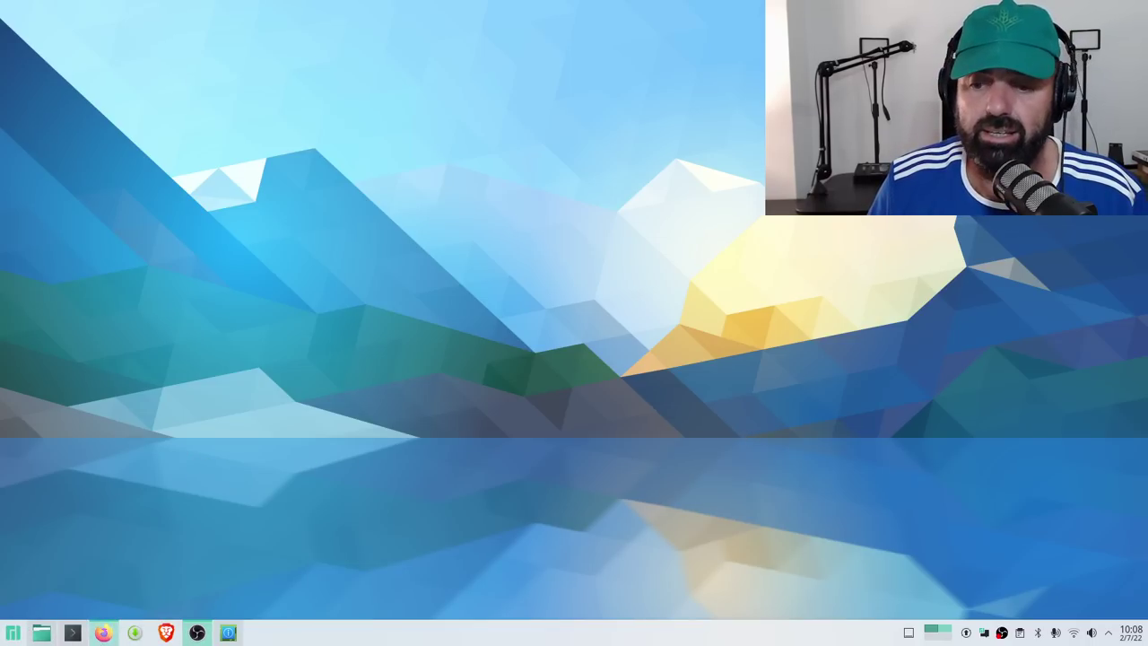
View the application launcher's Favoritos, close it and display the list of alternative launchers
{"action": "mouse_move", "coordinate": [36, 636]}
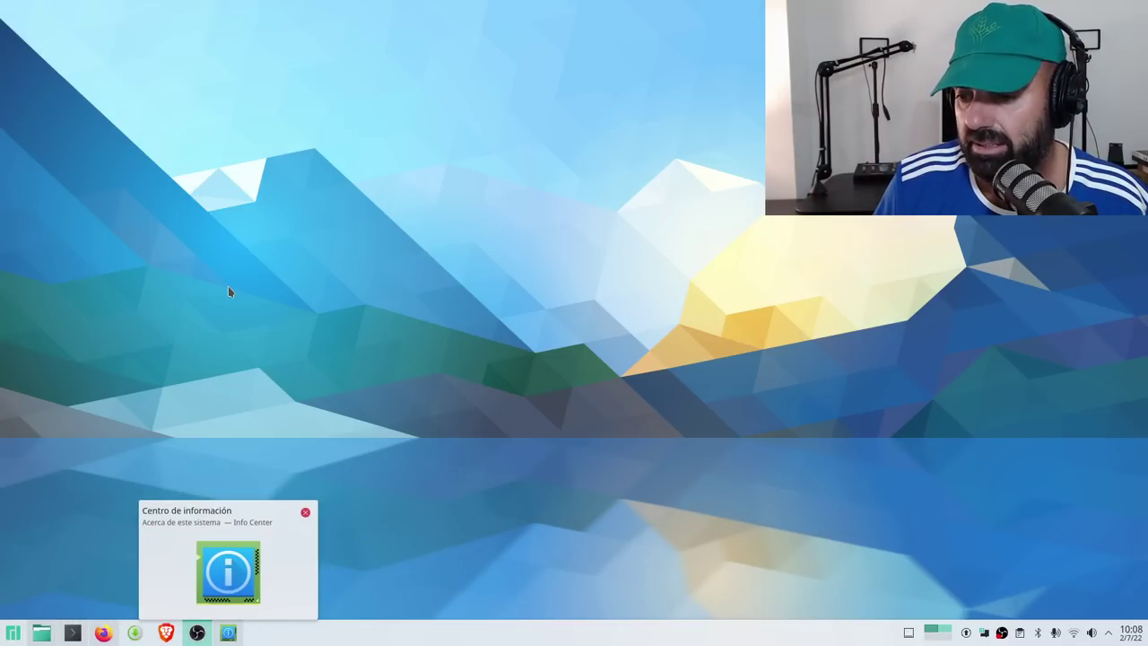
{"action": "left_click", "coordinate": [14, 636]}
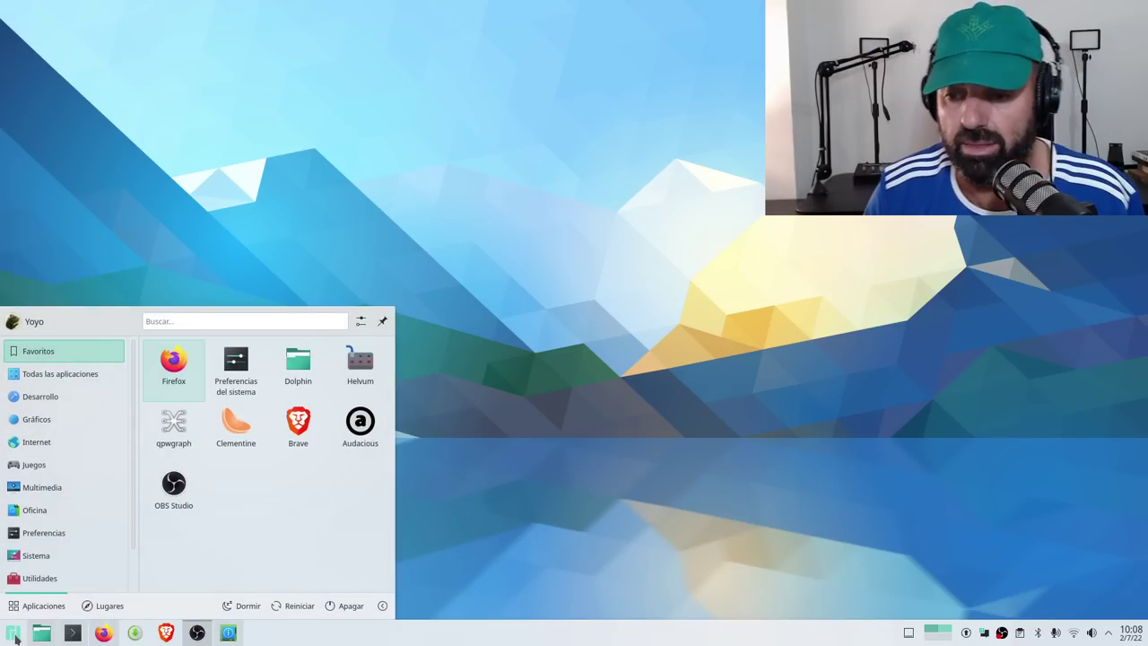
{"action": "left_click", "coordinate": [531, 259]}
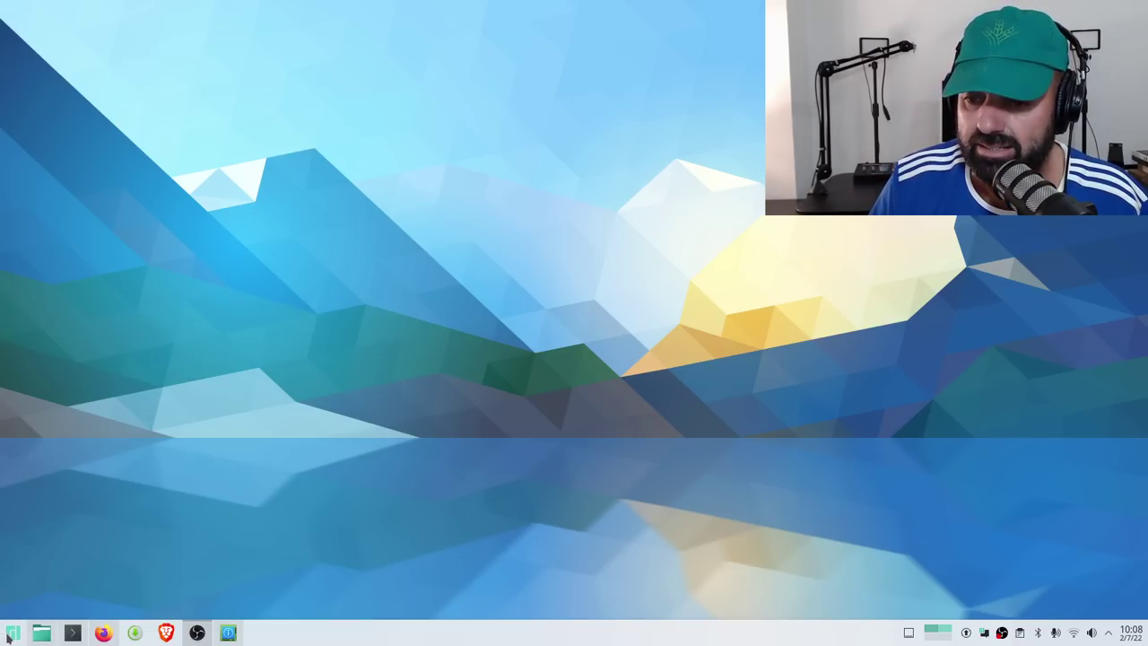
{"action": "right_click", "coordinate": [9, 634]}
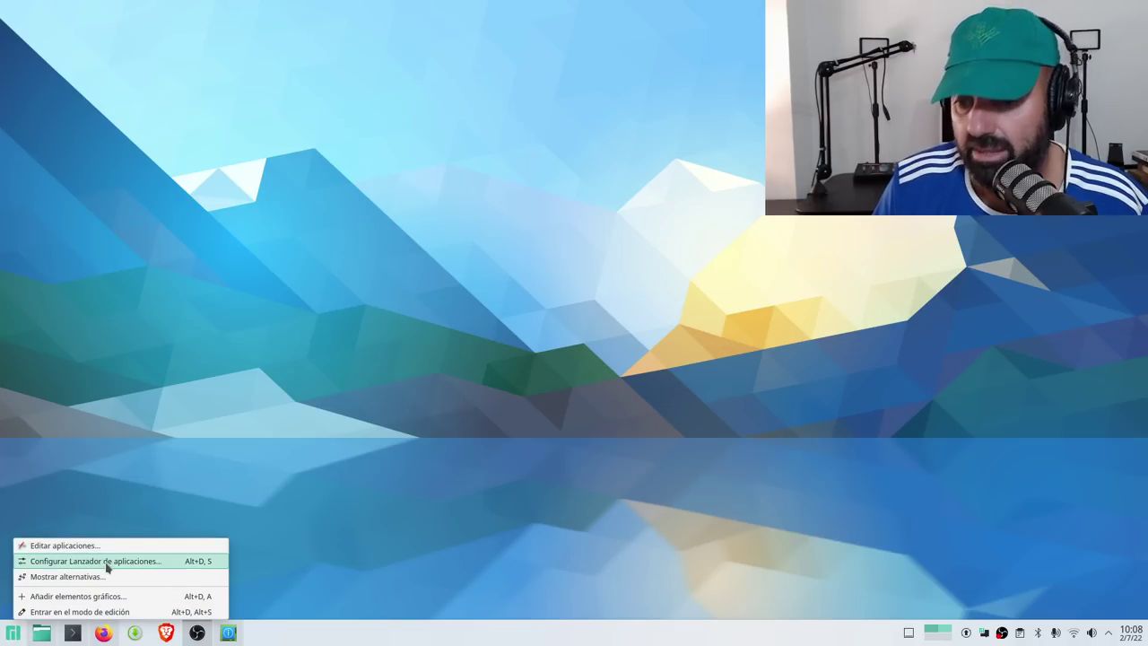
{"action": "left_click", "coordinate": [90, 577]}
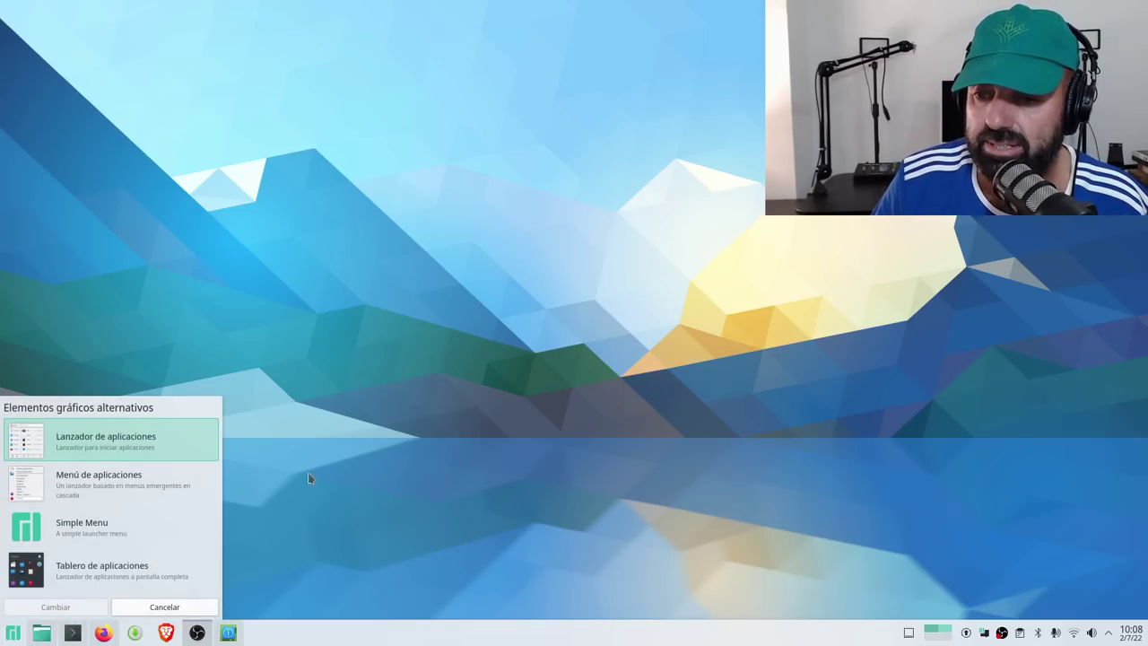
Browse the launcher's categories from Desarrollo and Gráficos through Multimedia and Oficina, and cancel the choice of an alternative launcher
{"action": "left_click", "coordinate": [13, 632]}
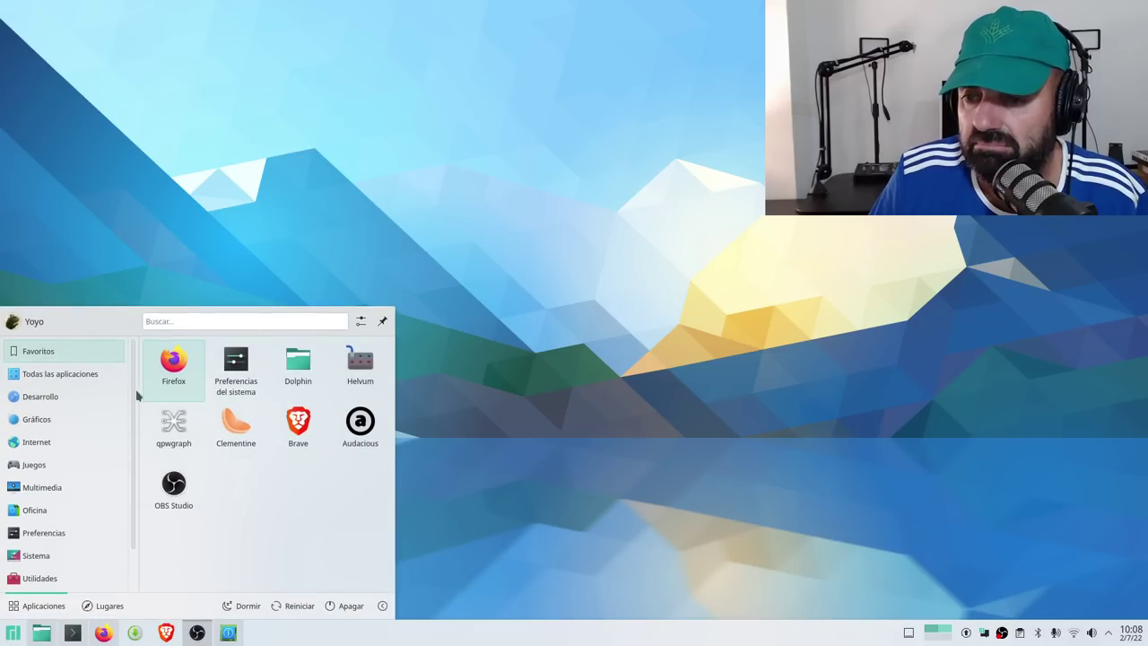
{"action": "mouse_move", "coordinate": [63, 387]}
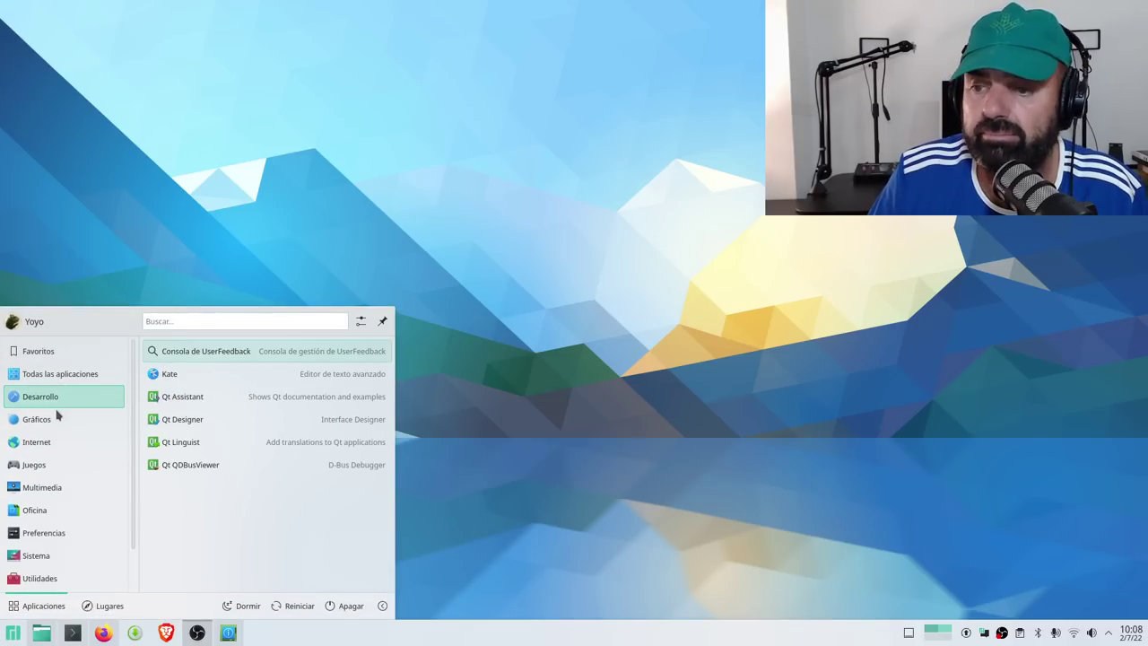
{"action": "mouse_move", "coordinate": [55, 427]}
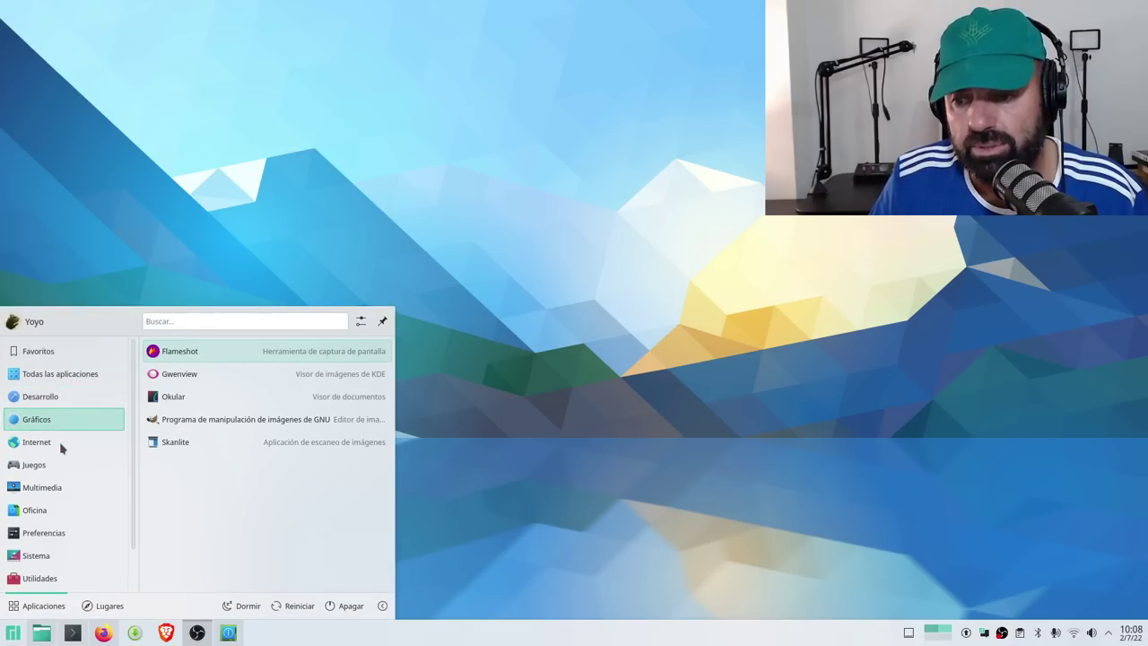
{"action": "mouse_move", "coordinate": [48, 450]}
{"action": "mouse_move", "coordinate": [42, 494]}
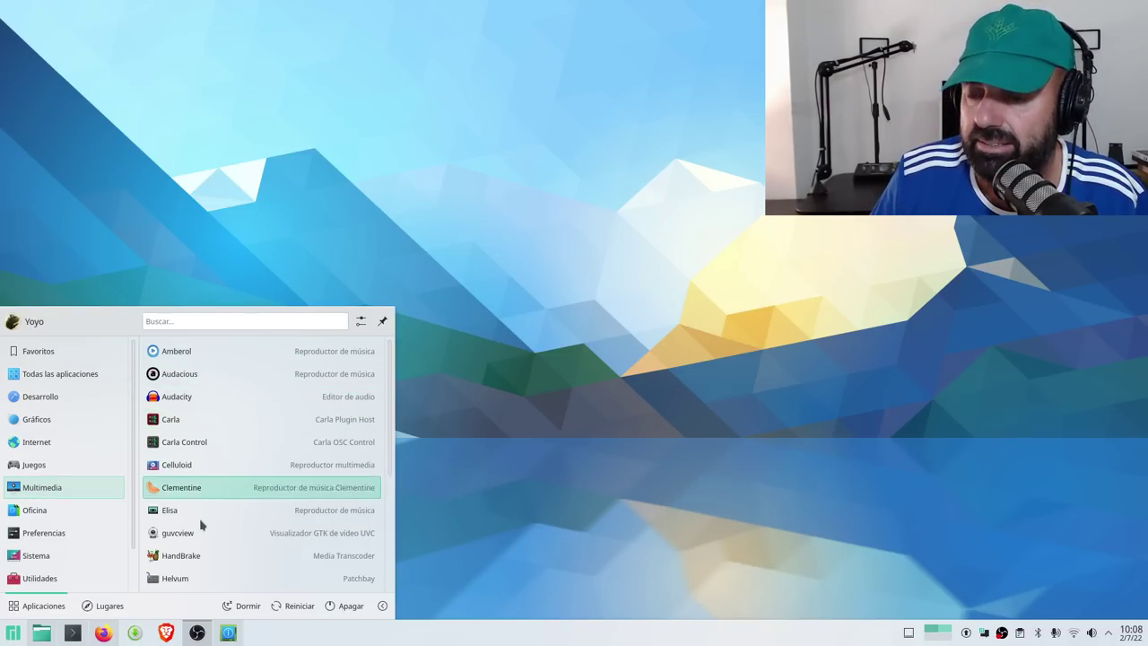
{"action": "mouse_move", "coordinate": [78, 536]}
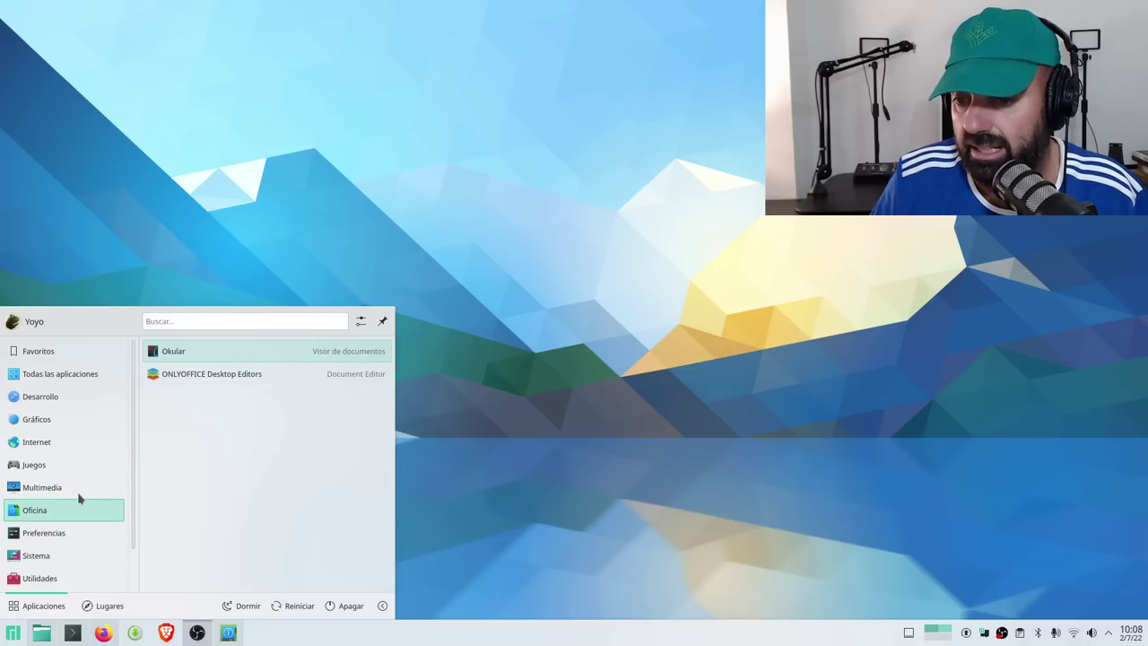
{"action": "mouse_move", "coordinate": [50, 512]}
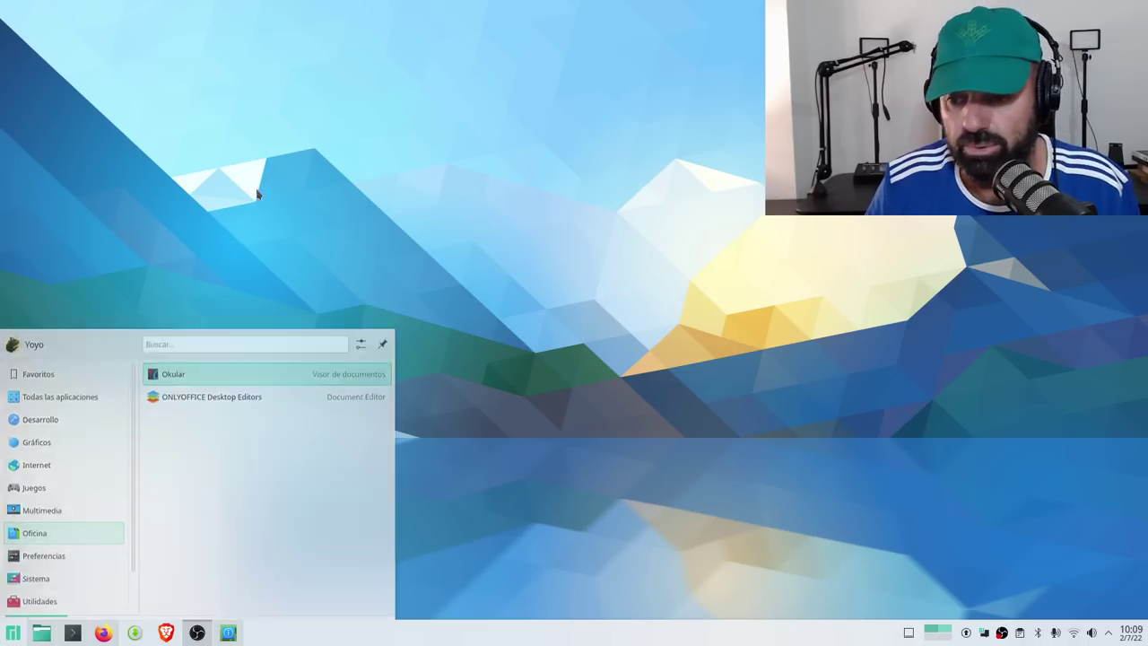
{"action": "left_click", "coordinate": [9, 634]}
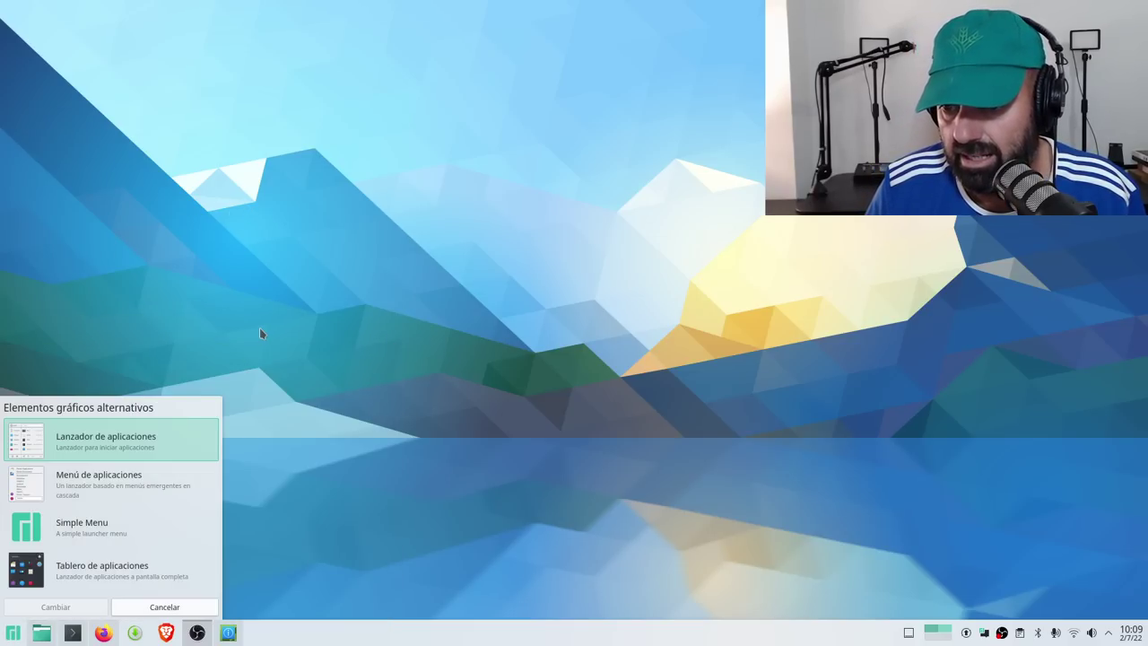
{"action": "left_click", "coordinate": [143, 607]}
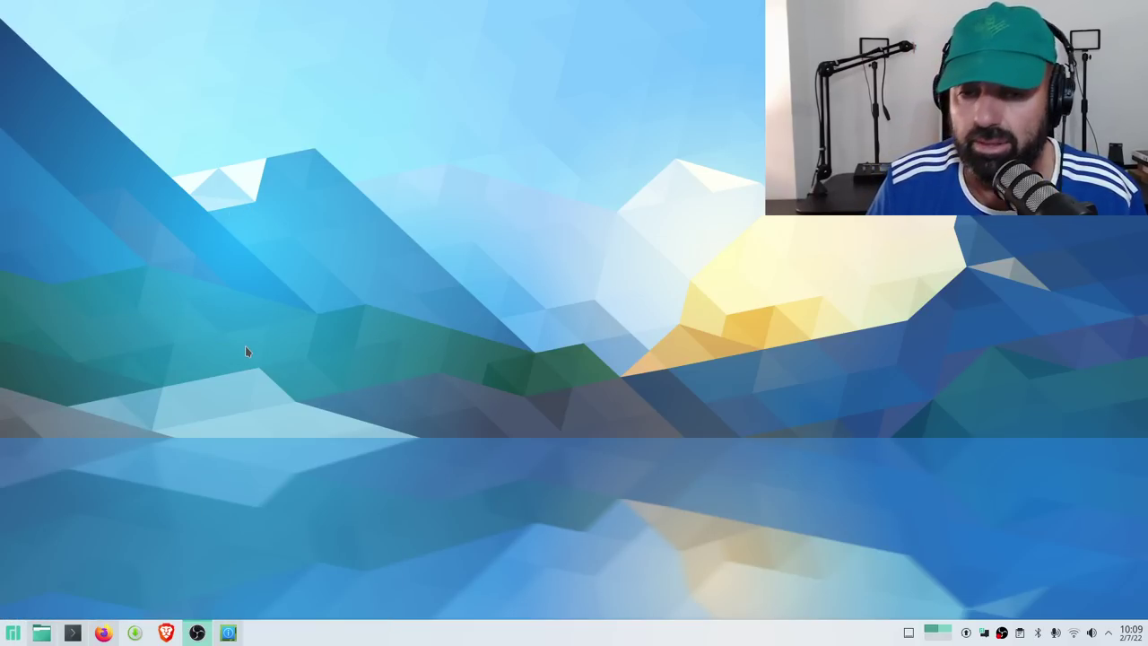
Review the desktop's context options and look through the Elementos gráficos catalogue of widgets, closing it without adding any
{"action": "right_click", "coordinate": [390, 98]}
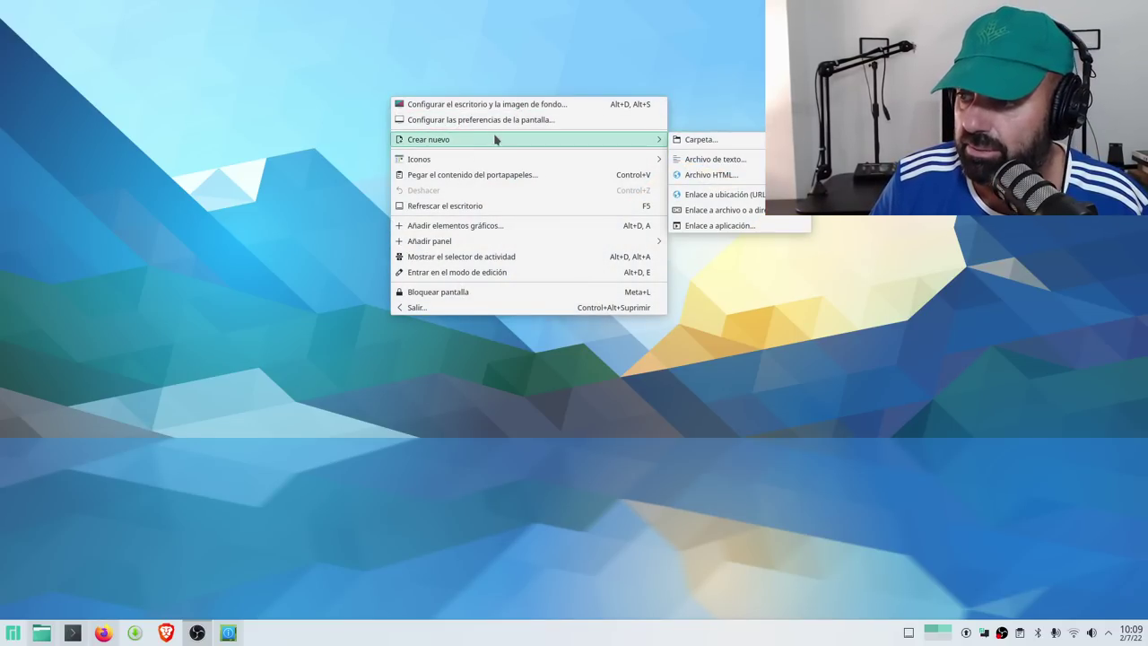
{"action": "mouse_move", "coordinate": [492, 159]}
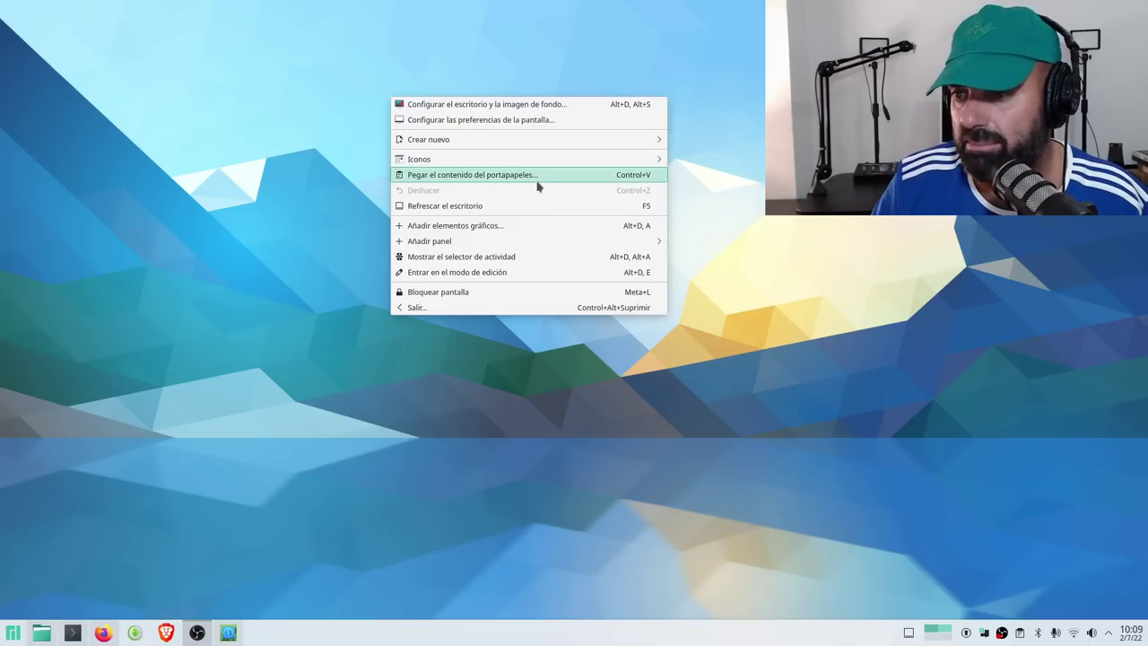
{"action": "left_click", "coordinate": [496, 231]}
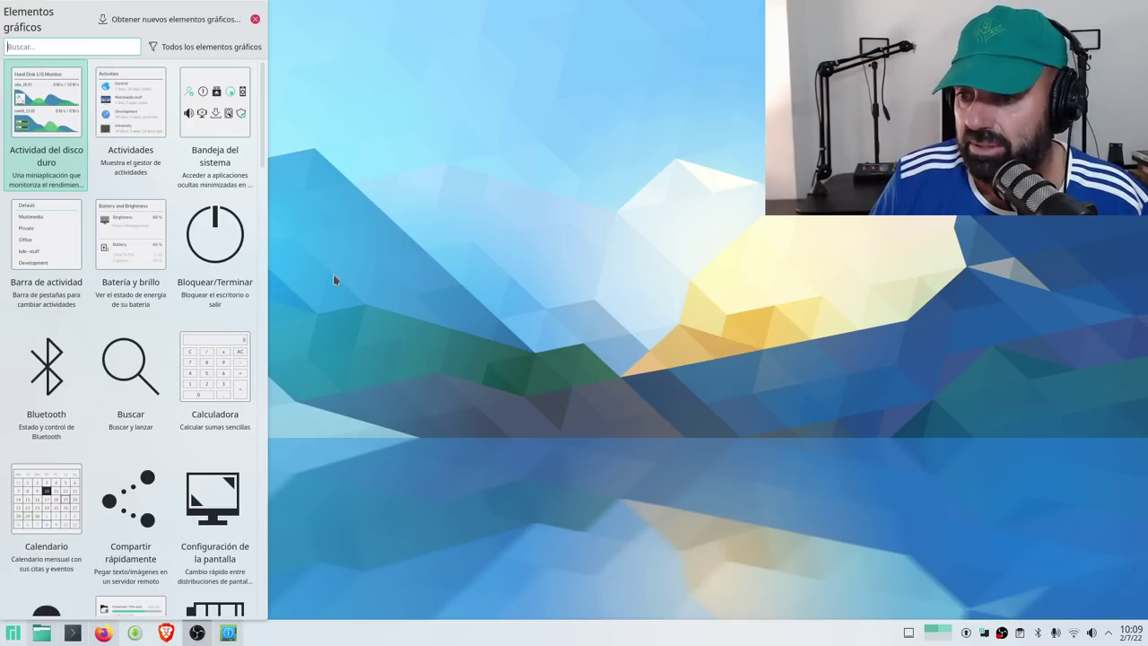
{"action": "left_click_drag", "start_coordinate": [266, 162], "coordinate": [245, 601]}
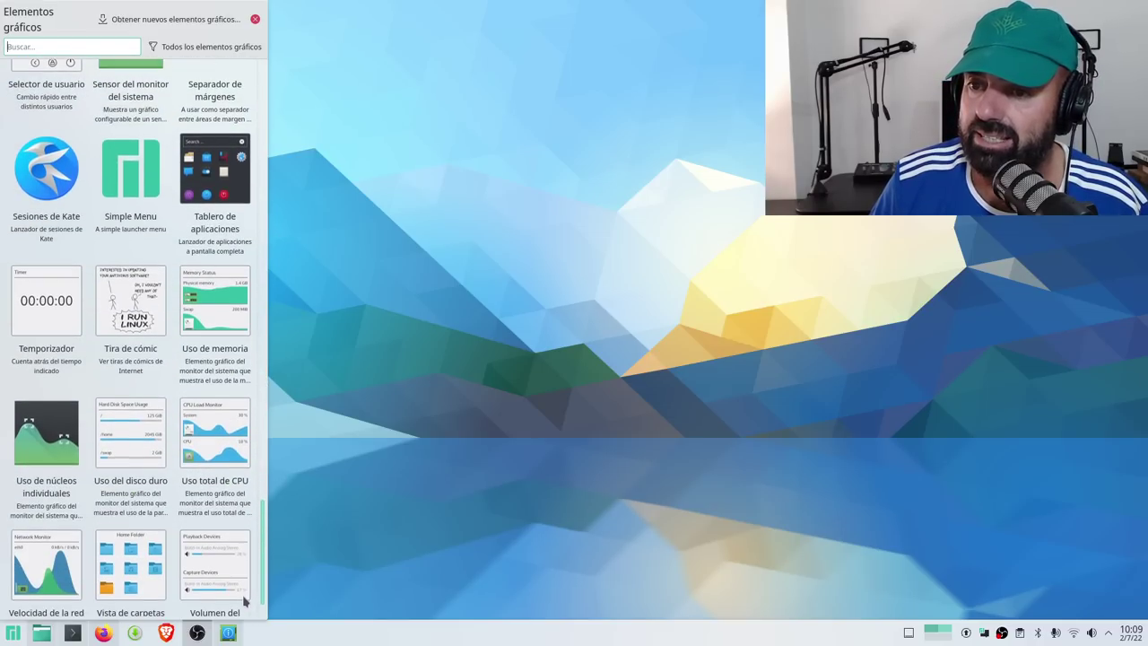
{"action": "left_click", "coordinate": [391, 314]}
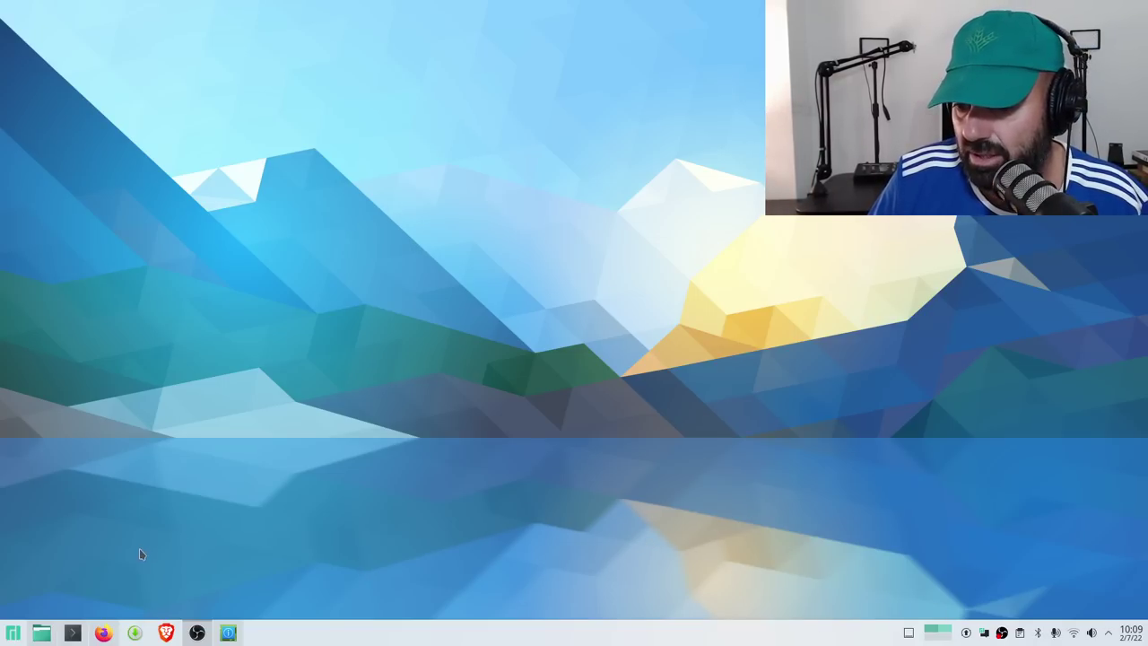
Display the desktop and wallpaper preferences and look through the Acciones del ratón, Ubicación, Iconos and Filtro pages, returning to Fondo del escritorio
{"action": "right_click", "coordinate": [291, 287]}
{"action": "mouse_move", "coordinate": [414, 434]}
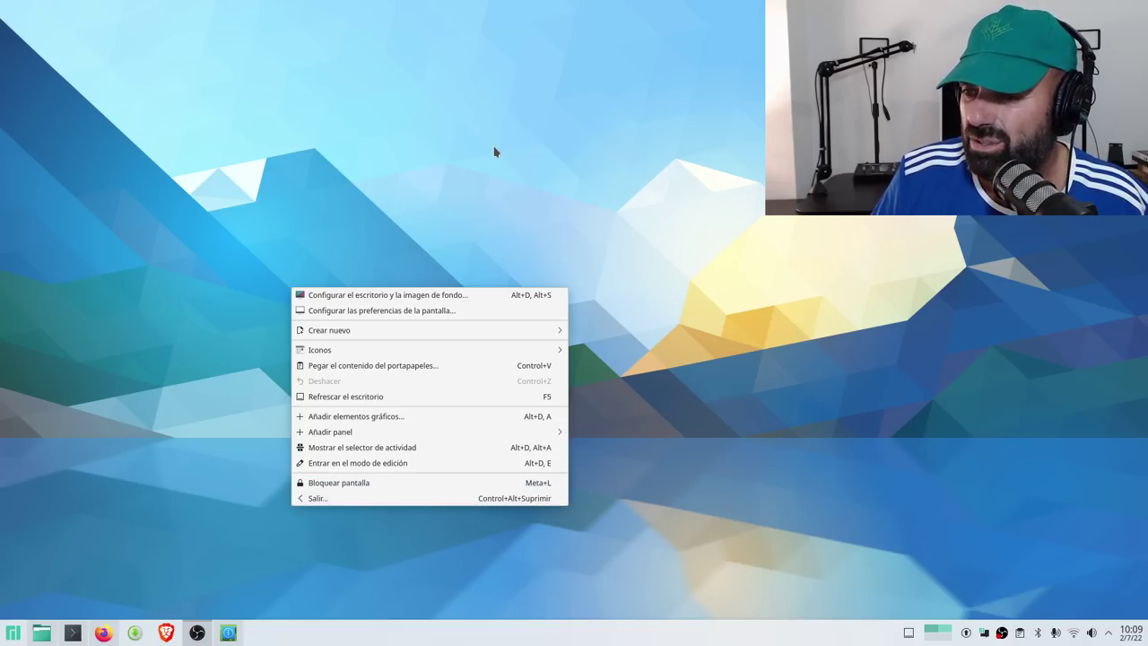
{"action": "left_click", "coordinate": [452, 294]}
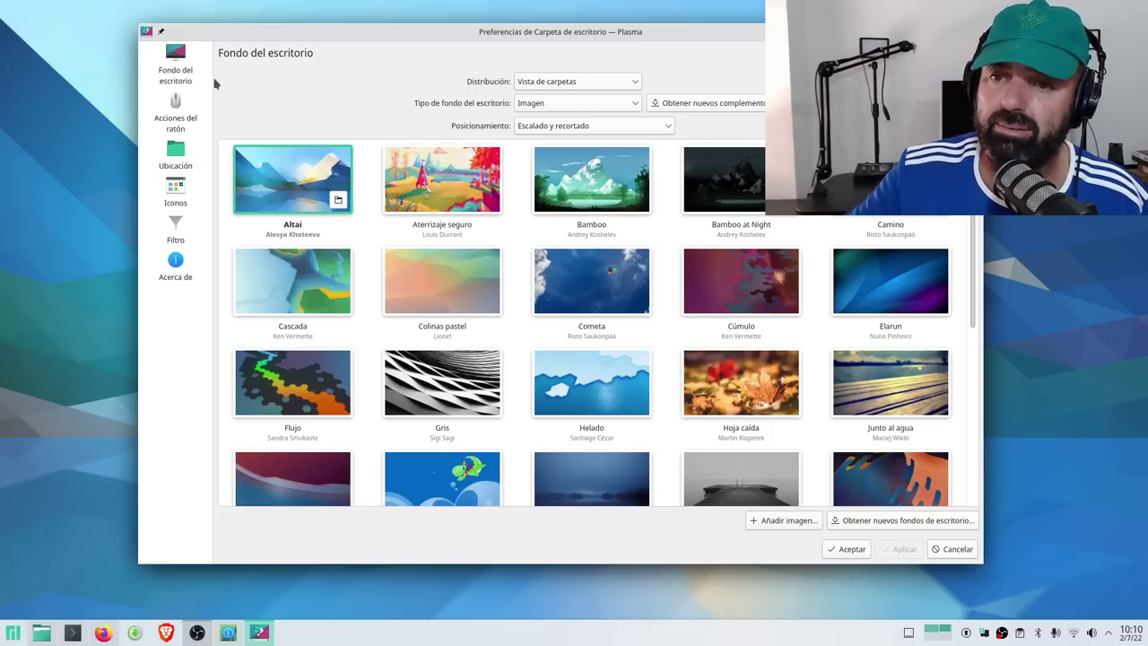
{"action": "left_click", "coordinate": [175, 110]}
{"action": "left_click", "coordinate": [177, 150]}
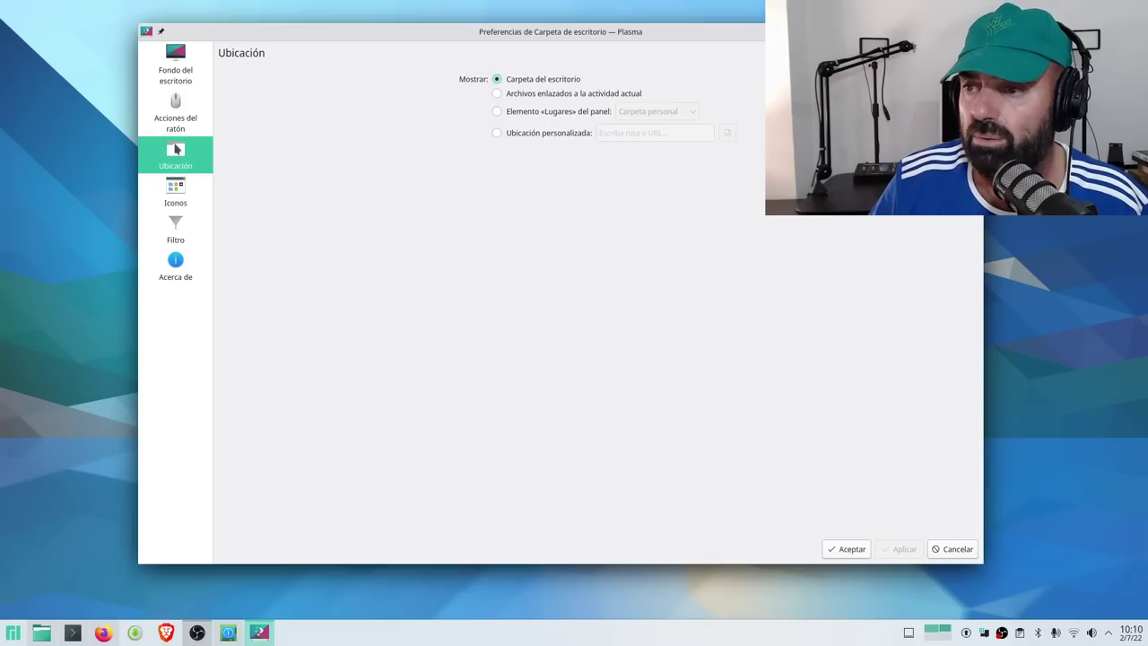
{"action": "left_click", "coordinate": [178, 189]}
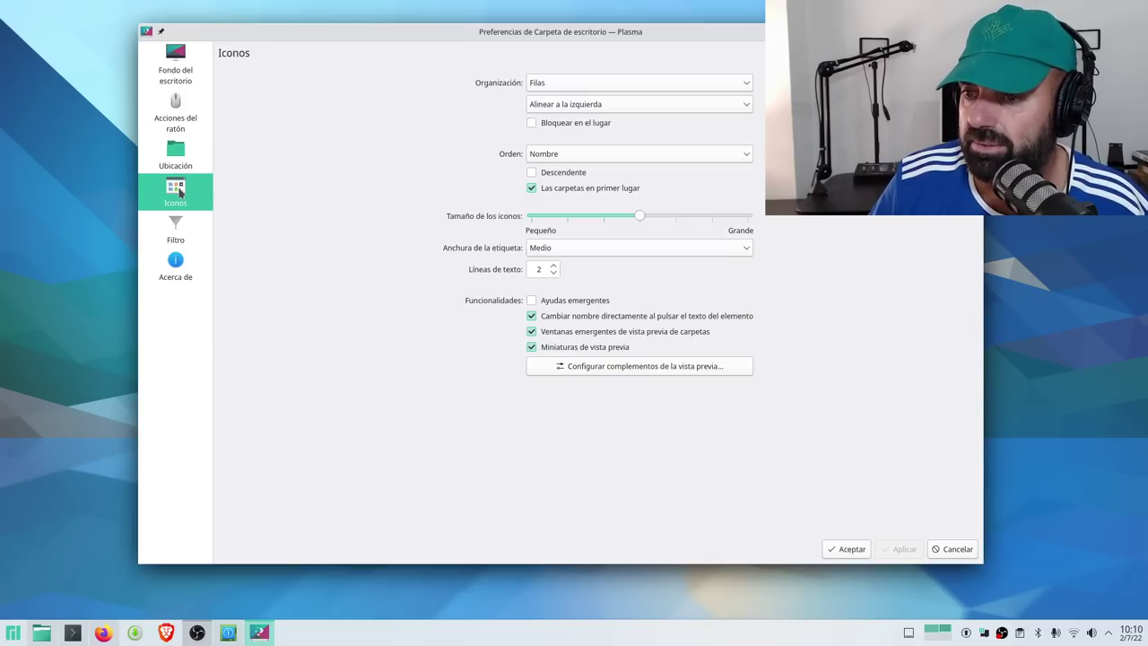
{"action": "left_click", "coordinate": [176, 232]}
{"action": "left_click", "coordinate": [186, 64]}
Change the desktop's Distribución from folder view to Escritorio, apply it and shift the reopened preferences window slightly
{"action": "left_click", "coordinate": [565, 82]}
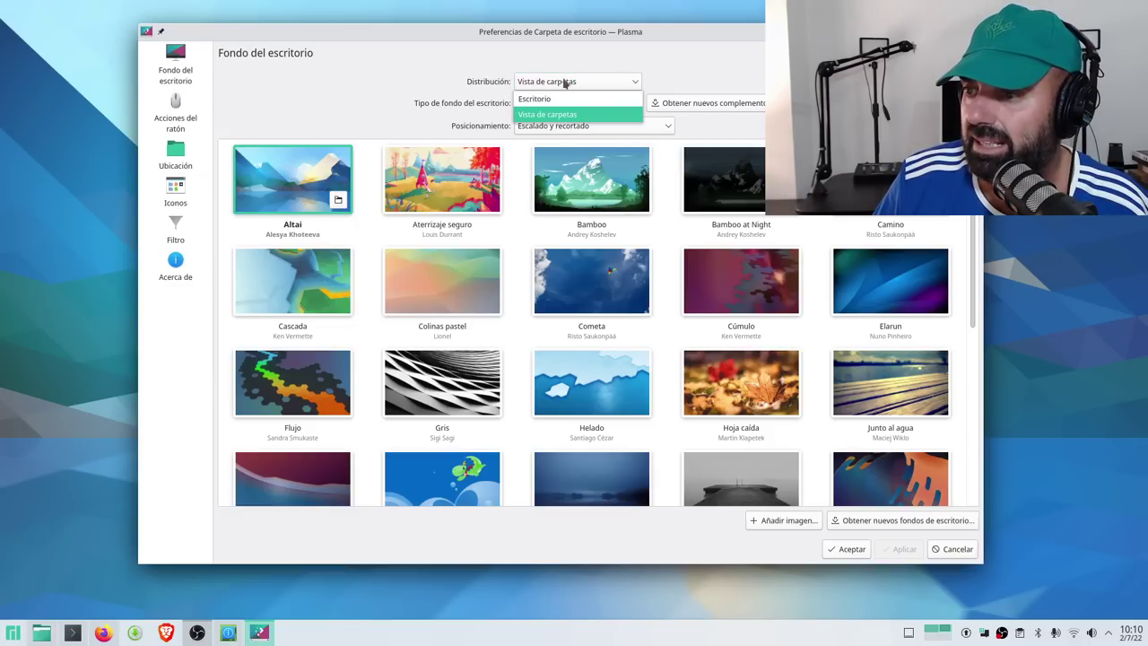
{"action": "left_click", "coordinate": [552, 99]}
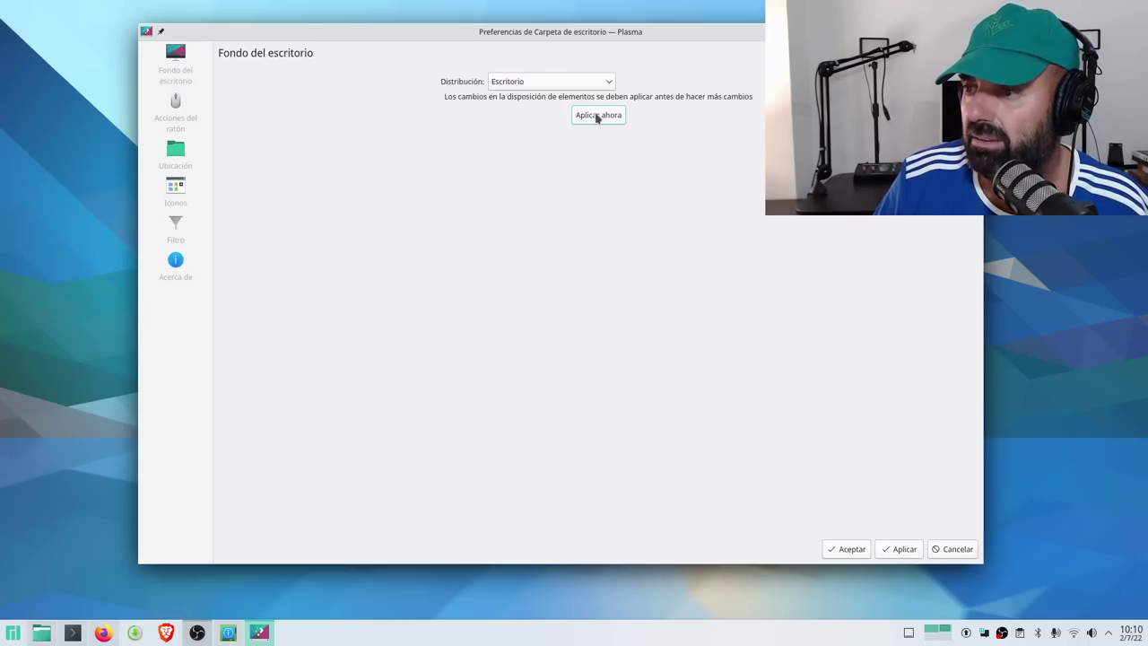
{"action": "left_click", "coordinate": [597, 114]}
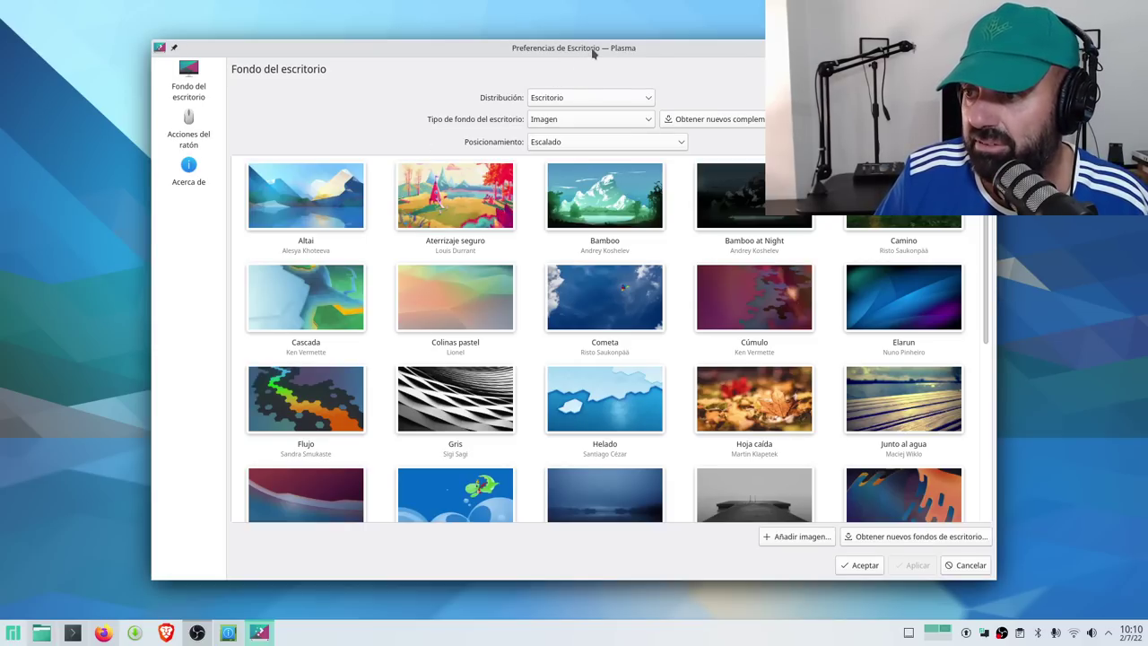
{"action": "left_click_drag", "start_coordinate": [593, 50], "coordinate": [575, 43]}
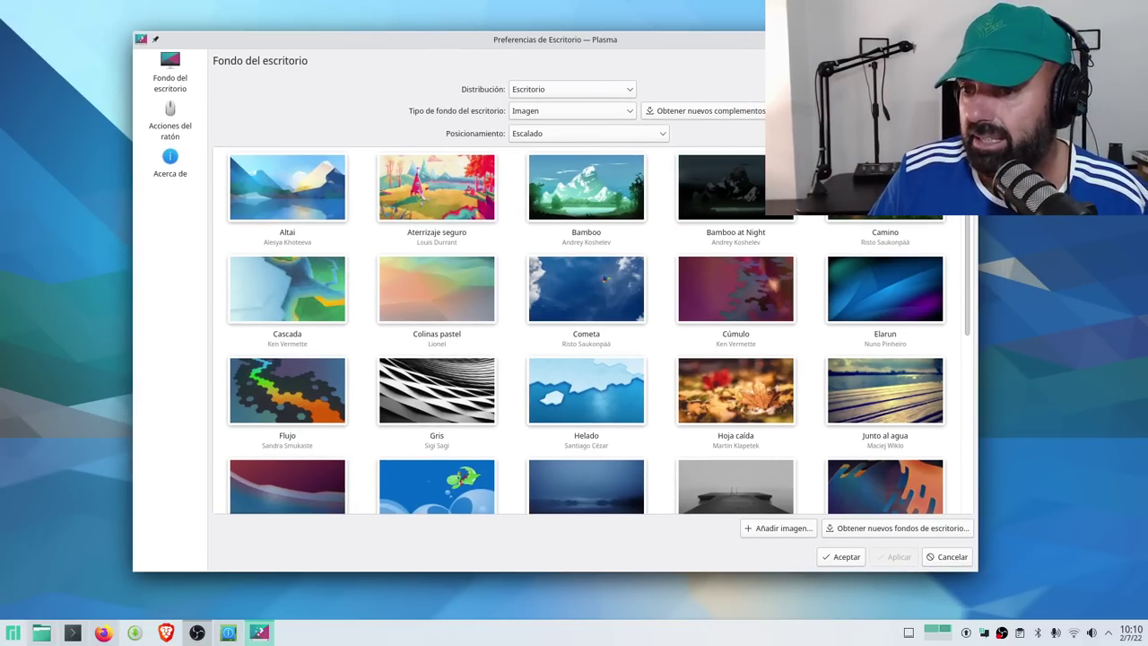
Close the desktop preferences and launch qpwgraph from the application launcher's Favoritos
{"action": "key", "text": "Escape"}
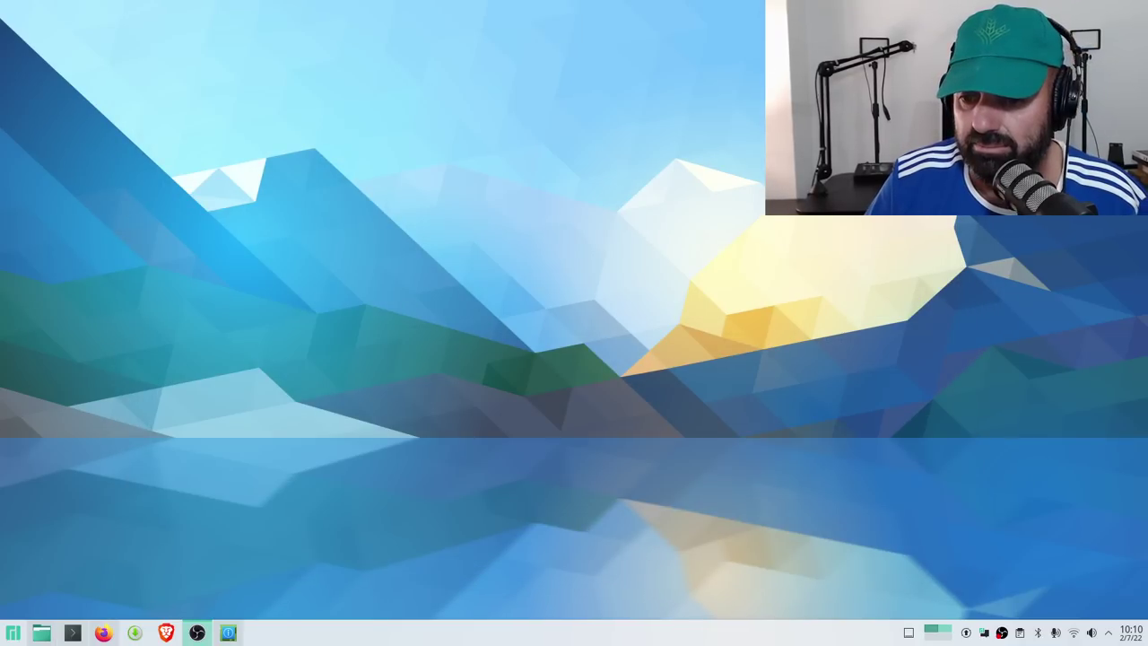
{"action": "left_click", "coordinate": [9, 634]}
{"action": "mouse_move", "coordinate": [36, 453]}
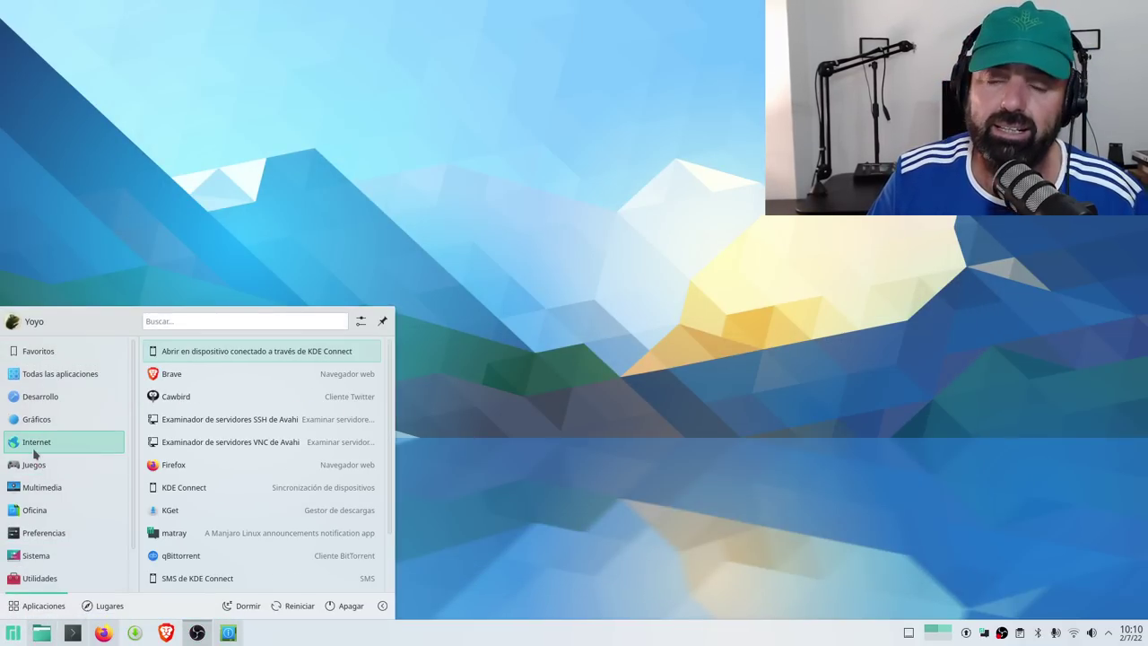
{"action": "mouse_move", "coordinate": [55, 350]}
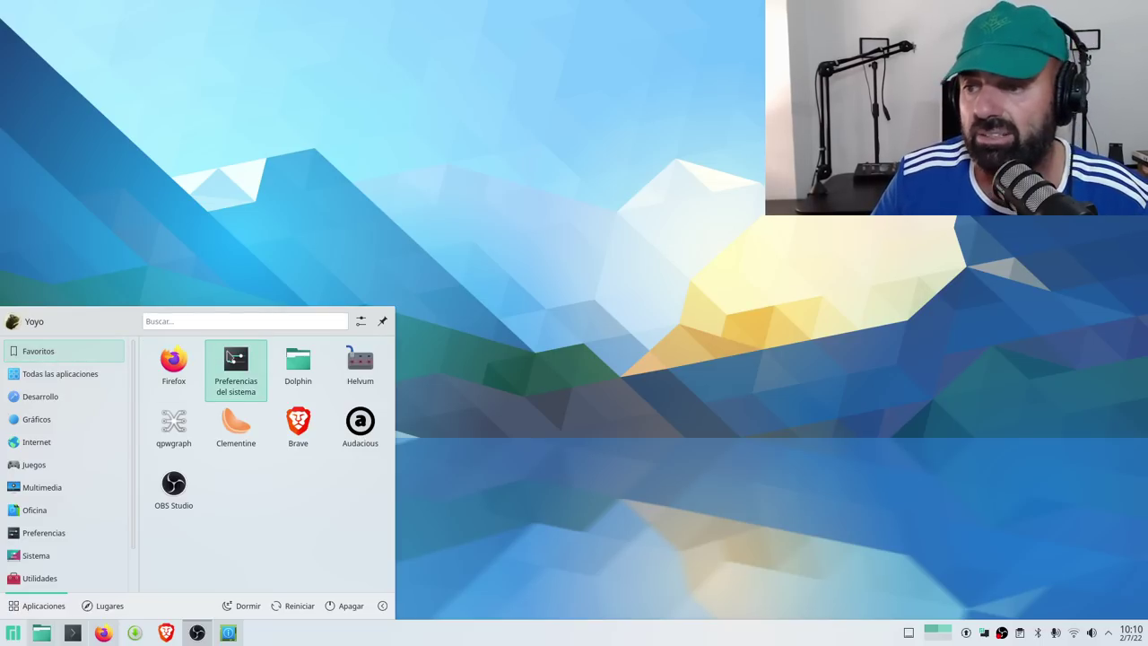
{"action": "left_click", "coordinate": [179, 432]}
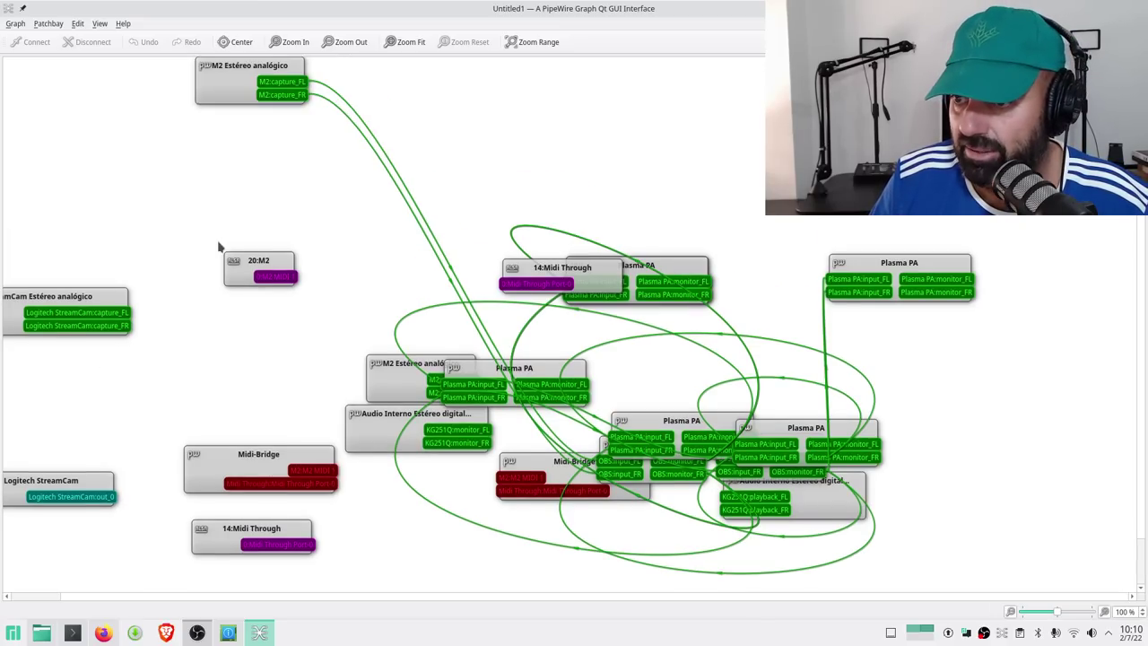
Move a Plasma PA node and the OBS node away from the cluster in the PipeWire graph and close the graph window
{"action": "left_click_drag", "start_coordinate": [887, 217], "coordinate": [678, 145]}
{"action": "left_click_drag", "start_coordinate": [509, 153], "coordinate": [175, 161]}
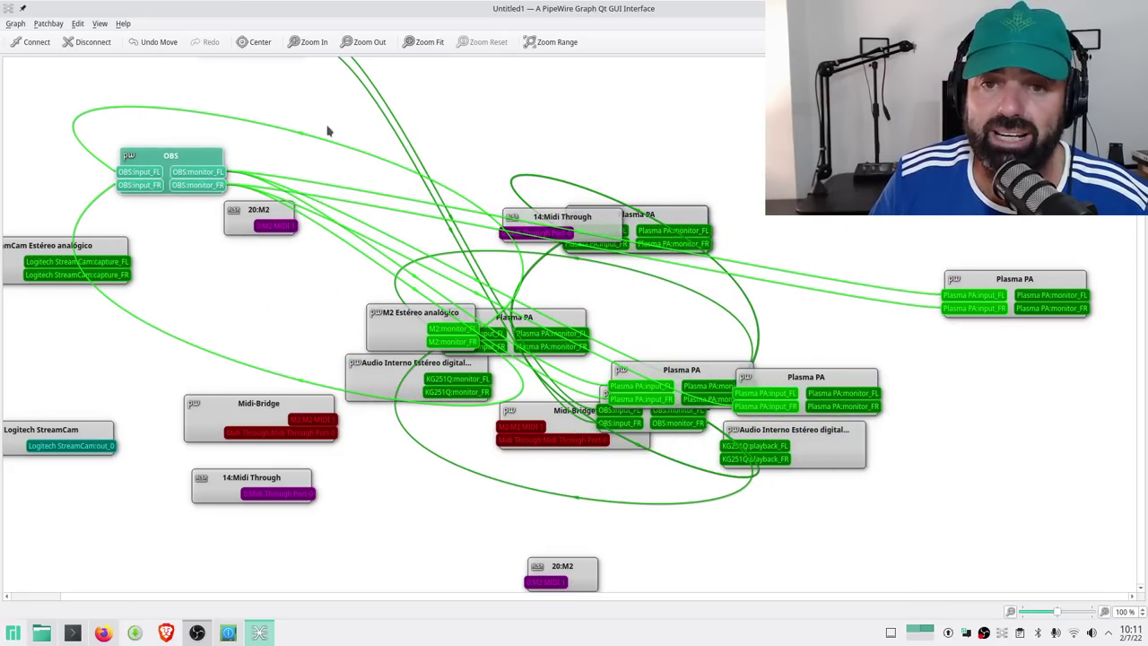
{"action": "key", "text": "alt+F4"}
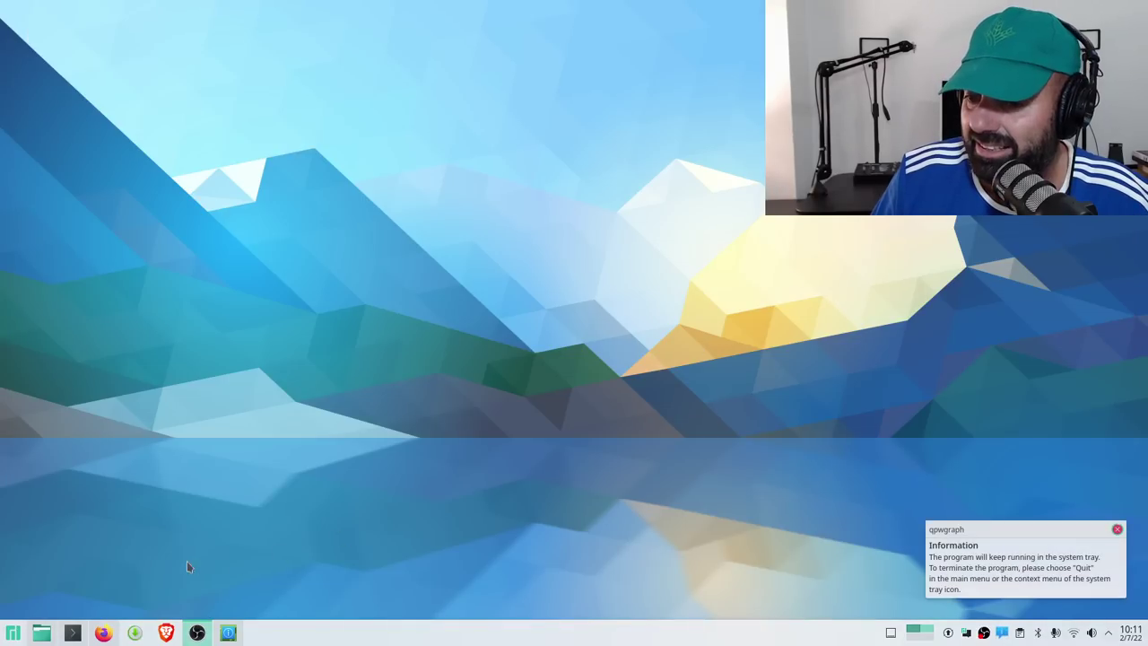
Open Helvum from the launcher's Favoritos, pull the two lowest Plasma PA nodes out of the column and close the patchbay
{"action": "left_click", "coordinate": [13, 632]}
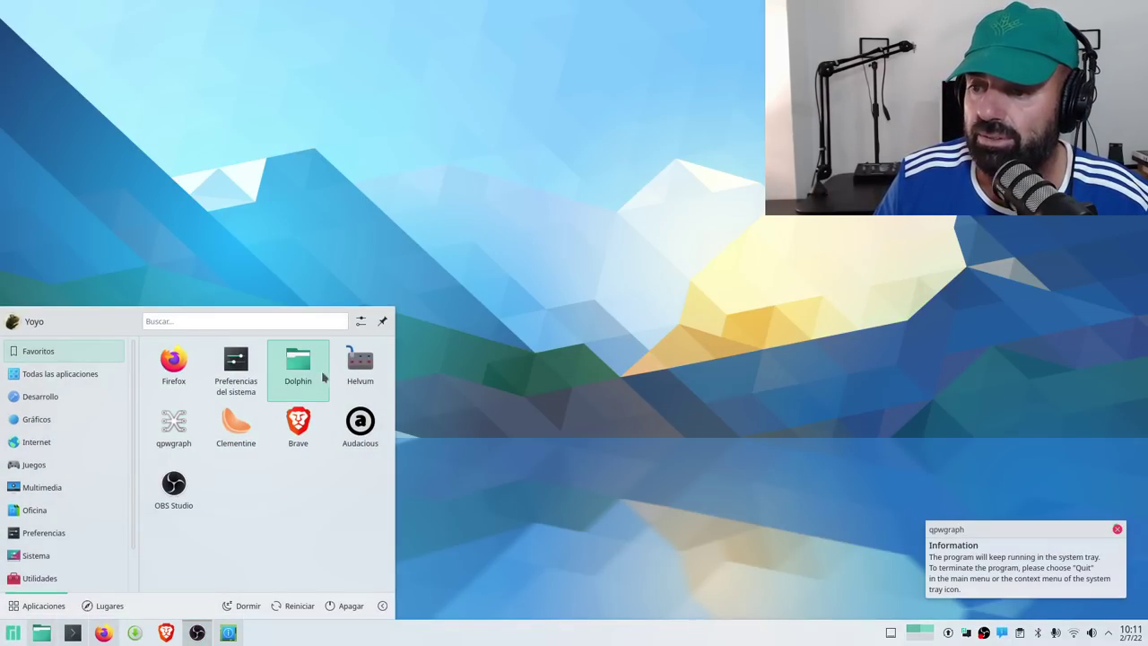
{"action": "left_click", "coordinate": [356, 367]}
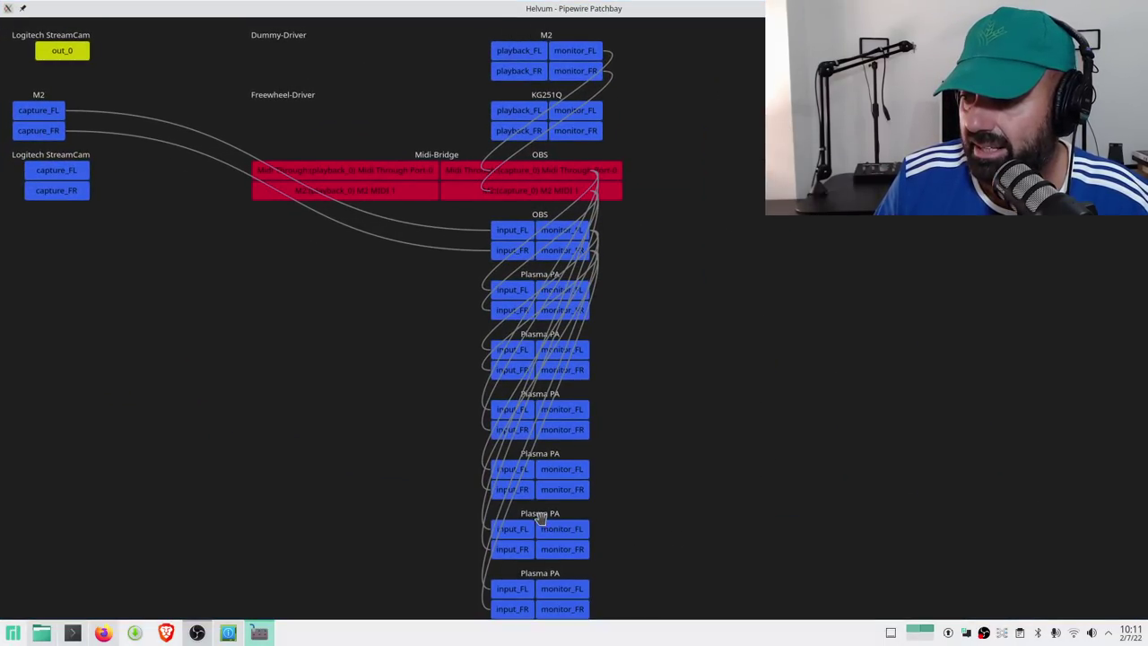
{"action": "left_click_drag", "start_coordinate": [541, 517], "coordinate": [832, 291]}
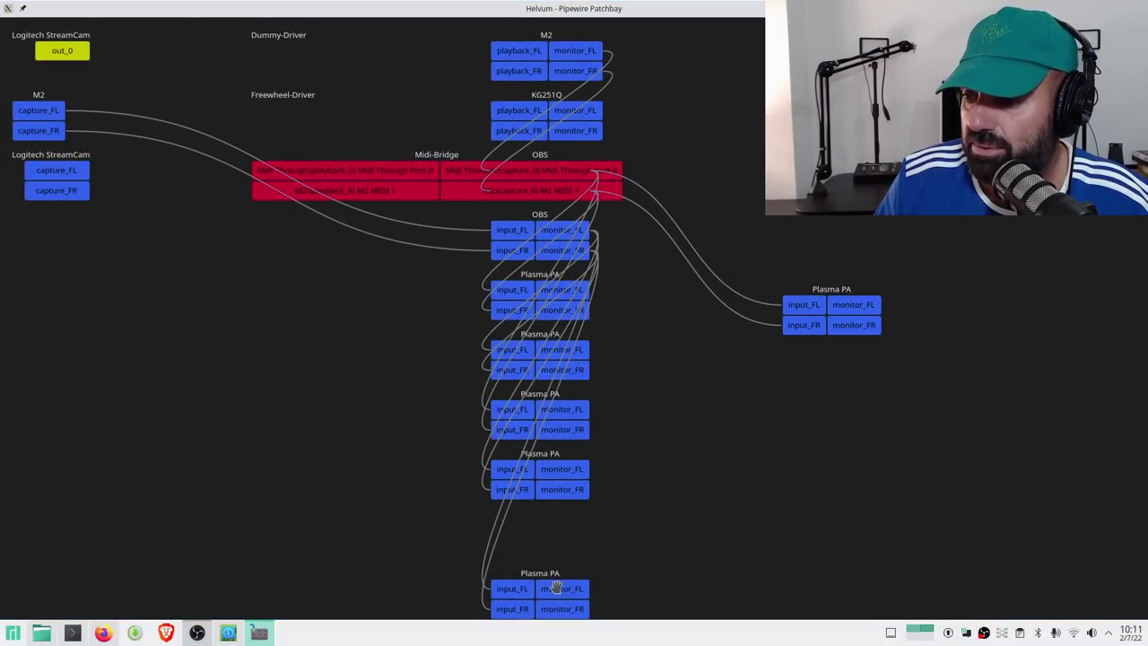
{"action": "left_click_drag", "start_coordinate": [535, 582], "coordinate": [880, 431]}
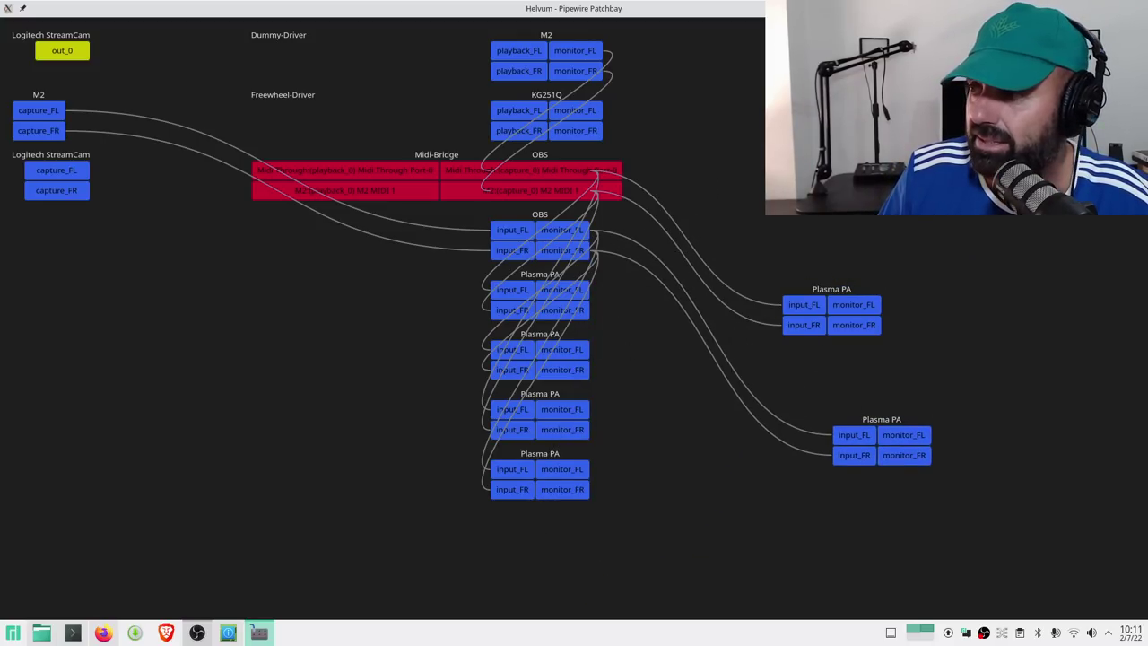
{"action": "key", "text": "alt+F4"}
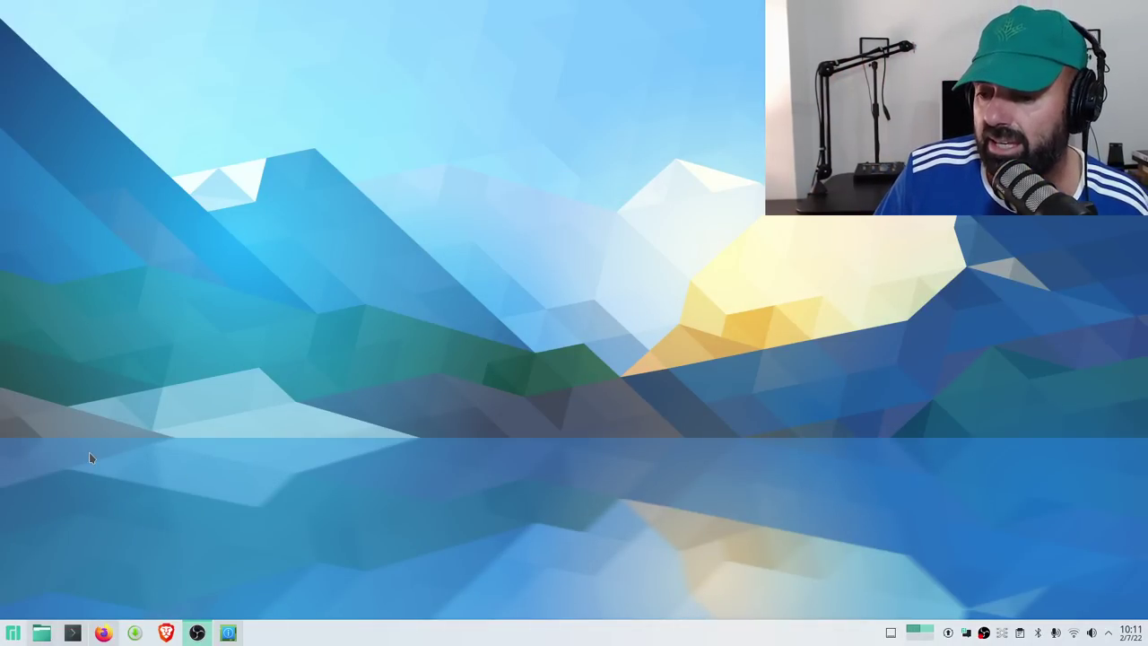
Browse the launcher's categories from Favoritos and Desarrollo through Multimedia, Sistema and Utilidades down to Ayuda, and close the launcher
{"action": "left_click", "coordinate": [12, 632]}
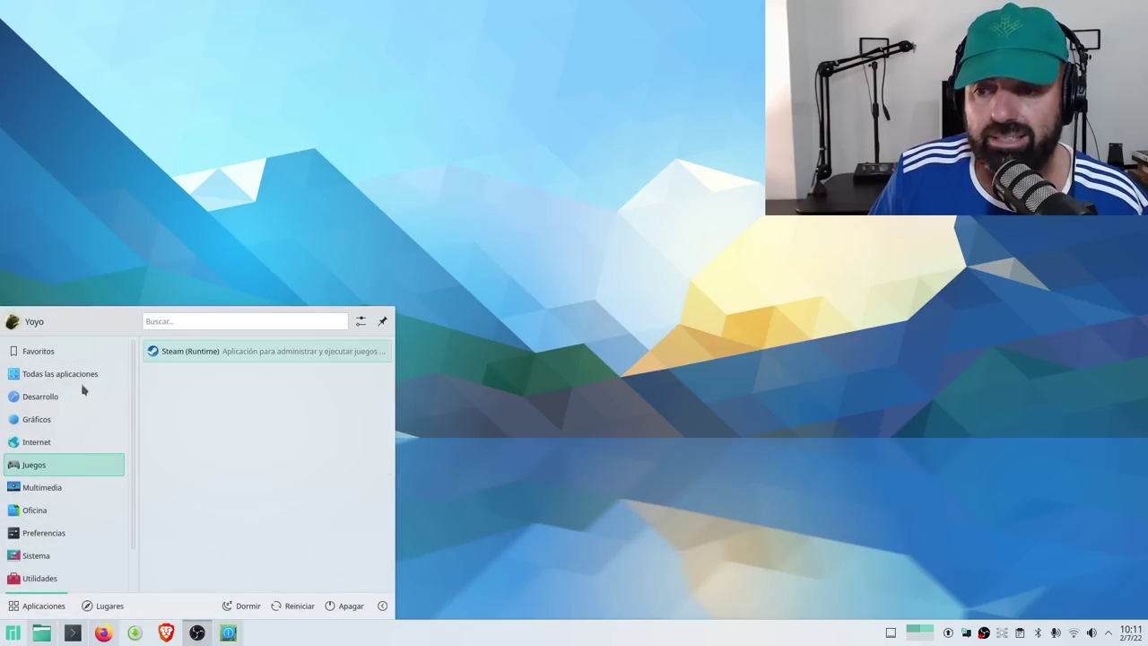
{"action": "mouse_move", "coordinate": [85, 359]}
{"action": "mouse_move", "coordinate": [80, 383]}
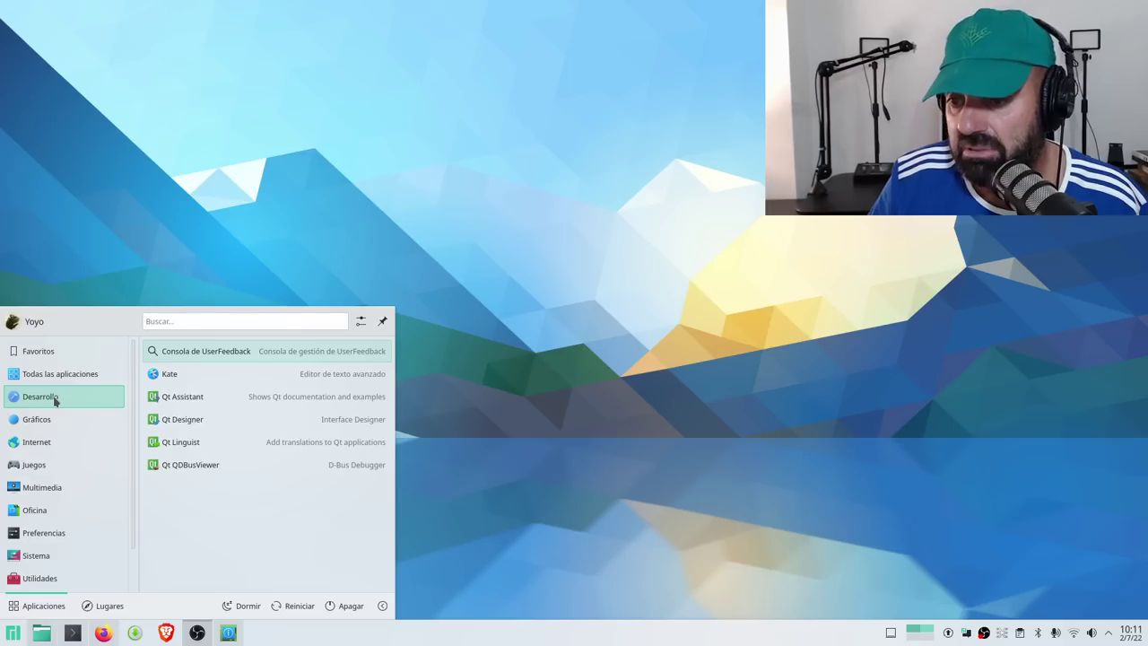
{"action": "mouse_move", "coordinate": [55, 420]}
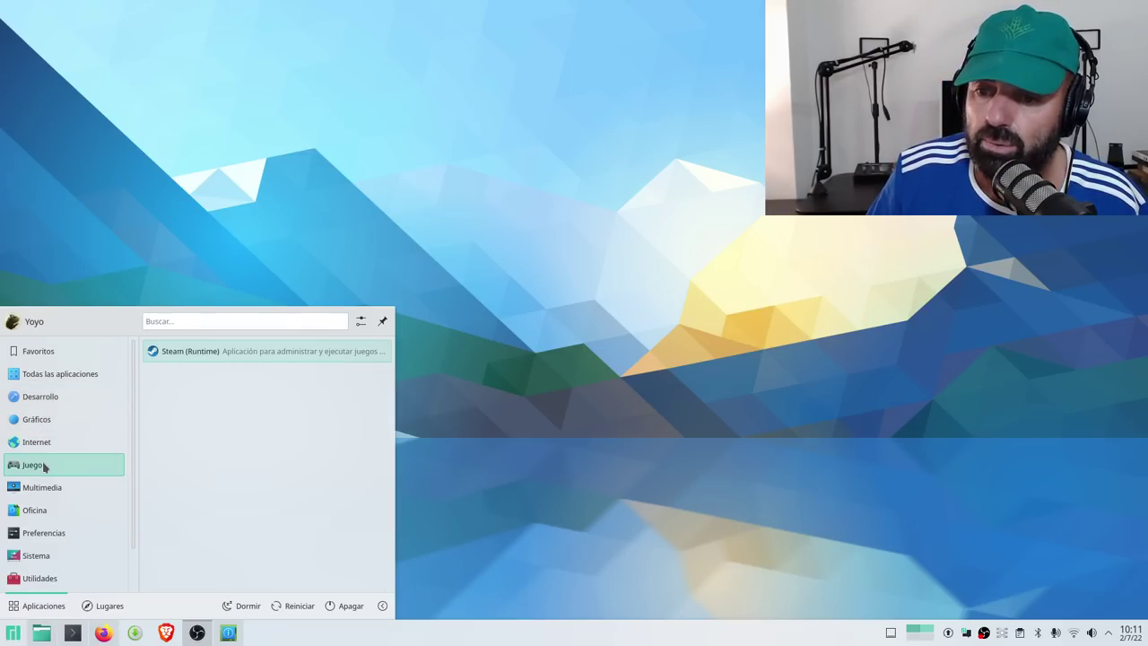
{"action": "mouse_move", "coordinate": [41, 494]}
{"action": "mouse_move", "coordinate": [59, 533]}
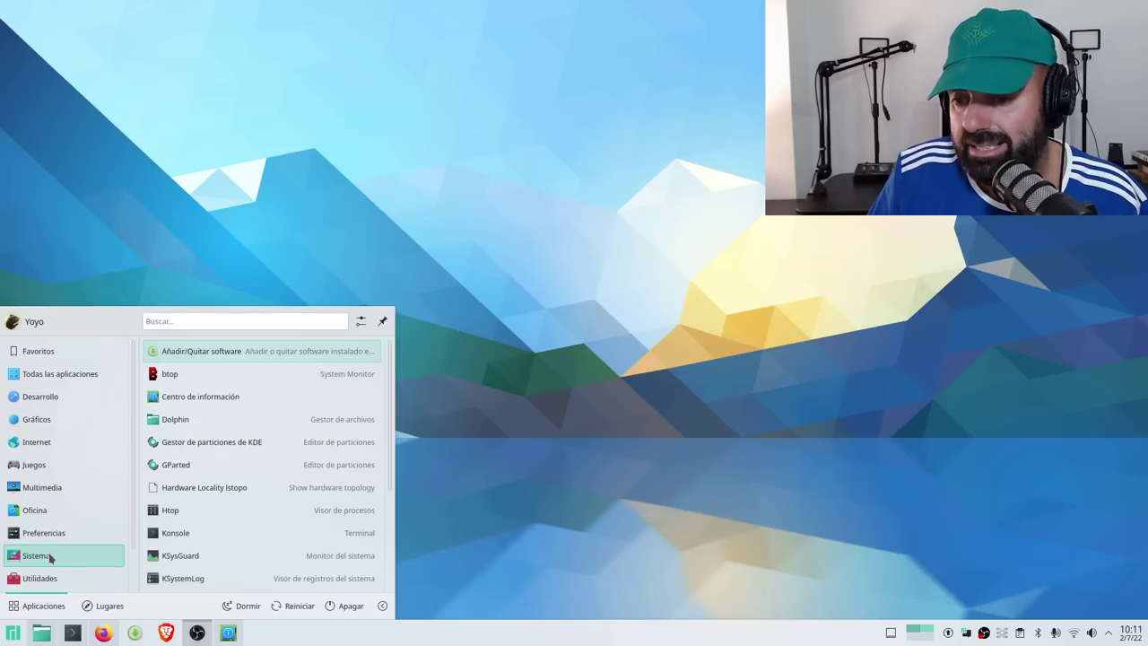
{"action": "mouse_move", "coordinate": [51, 576]}
{"action": "scroll", "coordinate": [56, 555], "scroll_direction": "down", "scroll_amount": 2}
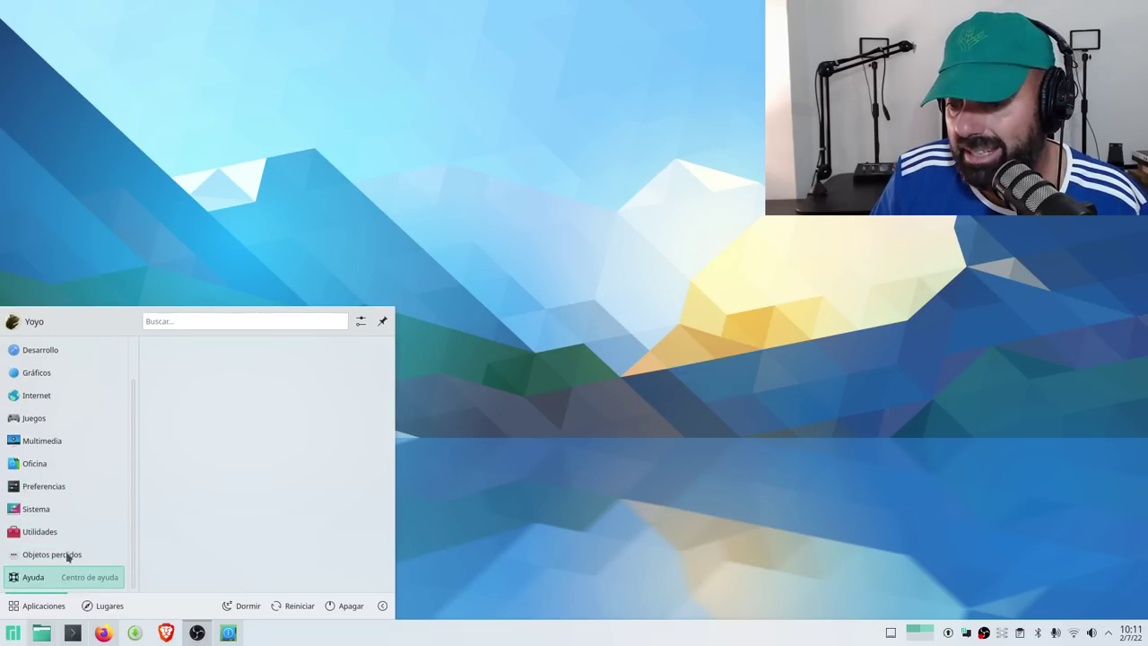
{"action": "left_click", "coordinate": [296, 196]}
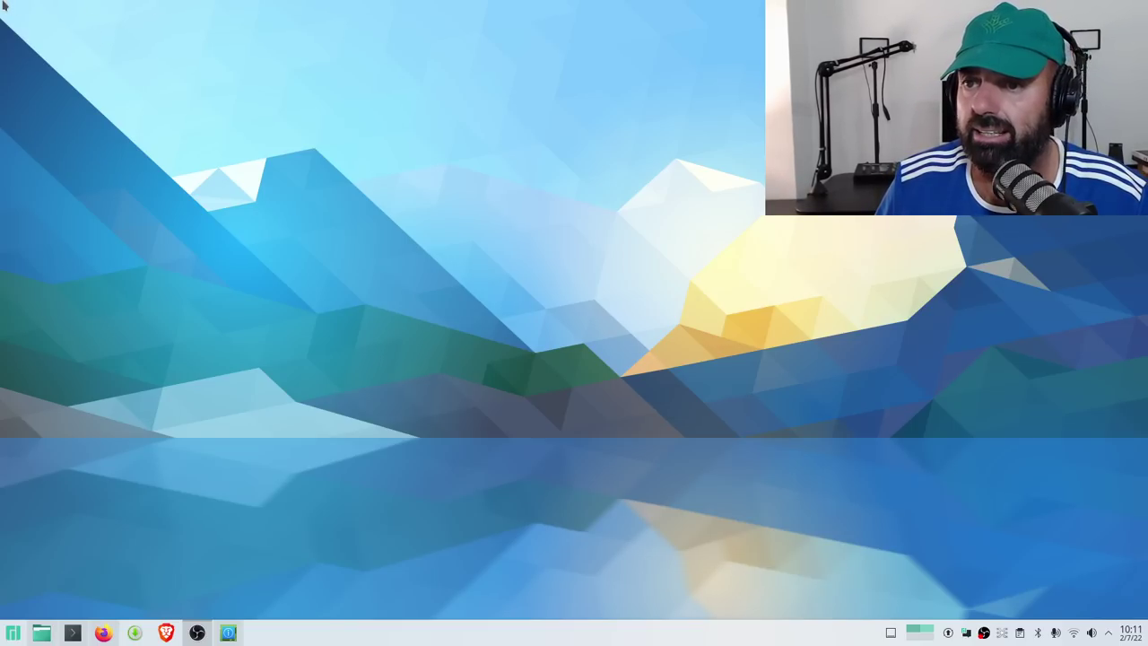
Show the overview of all open windows, return to the desktop and look at the launcher's Favoritos
{"action": "key", "text": "ctrl+F9"}
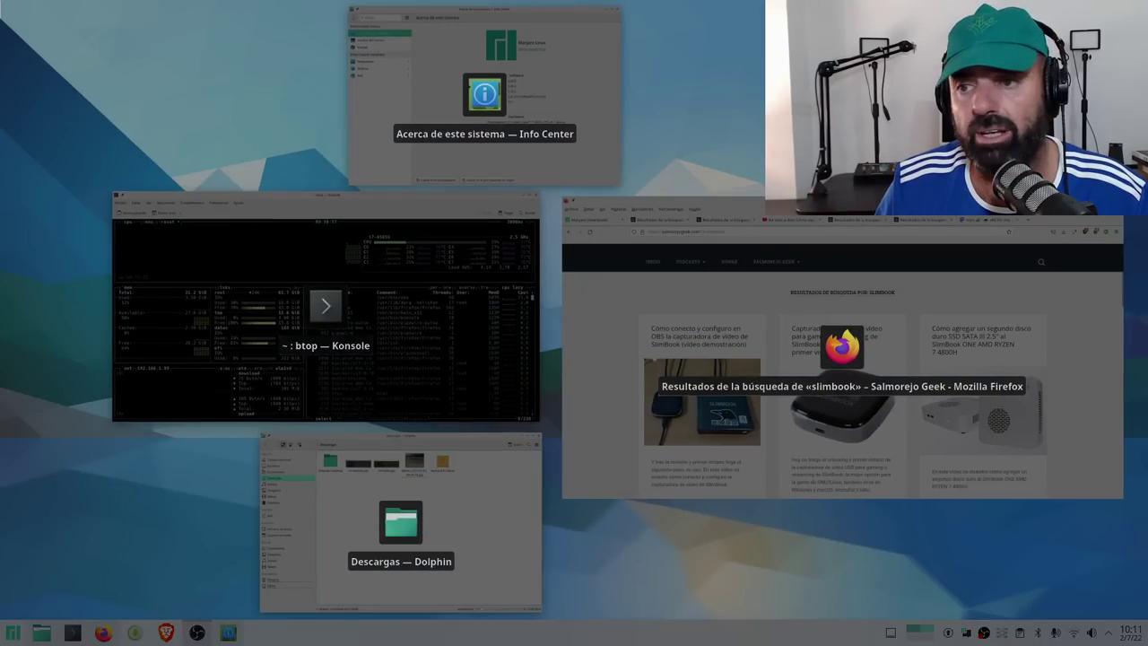
{"action": "key", "text": "ctrl+F12"}
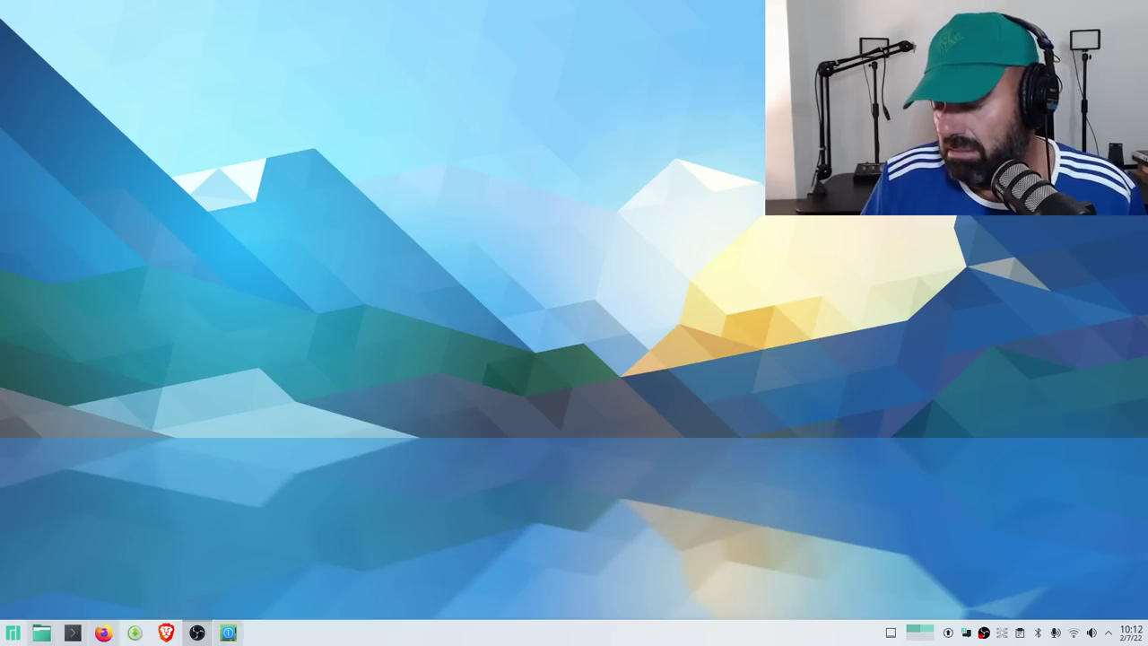
{"action": "left_click", "coordinate": [8, 635]}
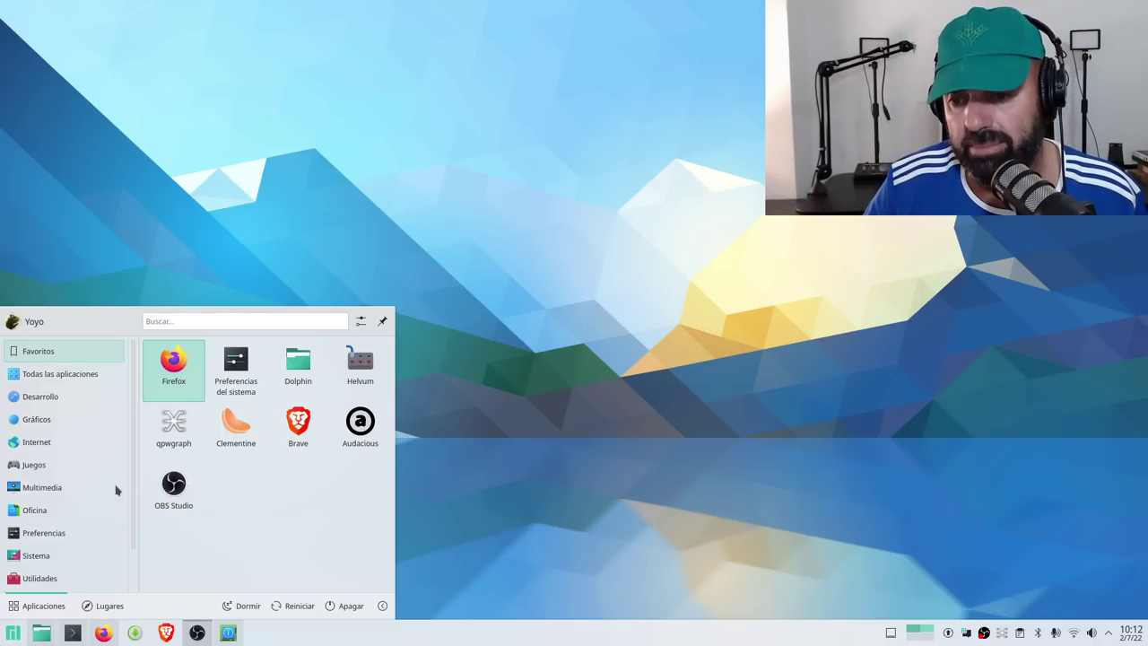
{"action": "left_click", "coordinate": [532, 327]}
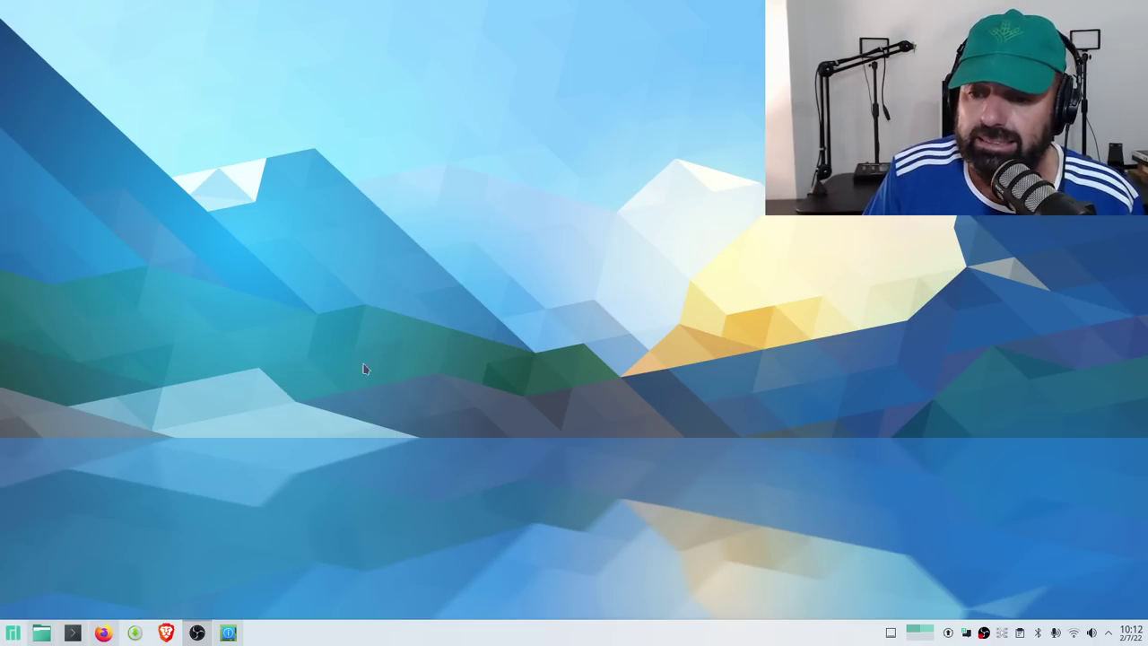
{"action": "left_click", "coordinate": [12, 633]}
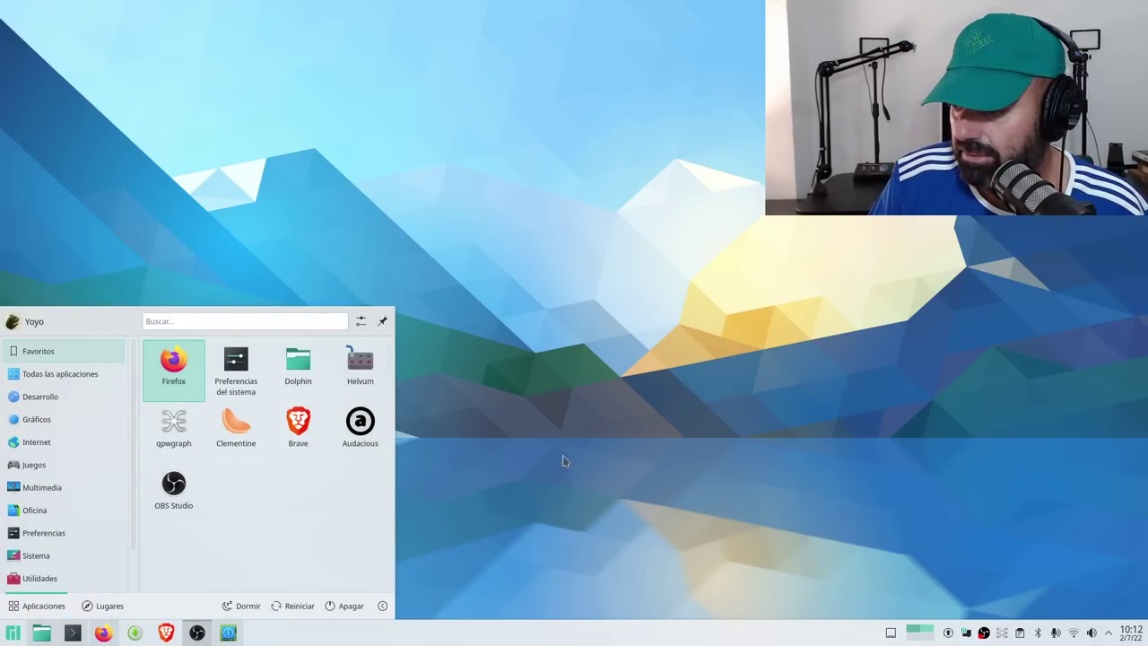
{"action": "left_click", "coordinate": [611, 628]}
Review the configuration, alternatives, widget and edit-mode options offered for the taskbar's icons-only task manager, without choosing any
{"action": "right_click", "coordinate": [599, 637]}
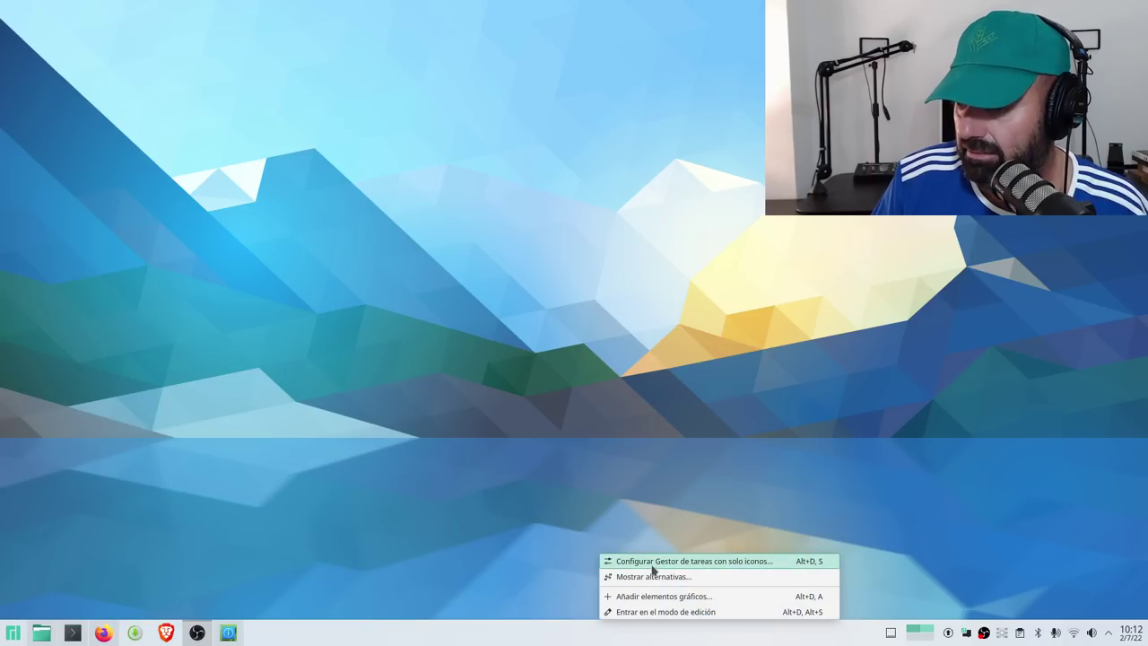
{"action": "left_click", "coordinate": [563, 316]}
{"action": "right_click", "coordinate": [543, 621]}
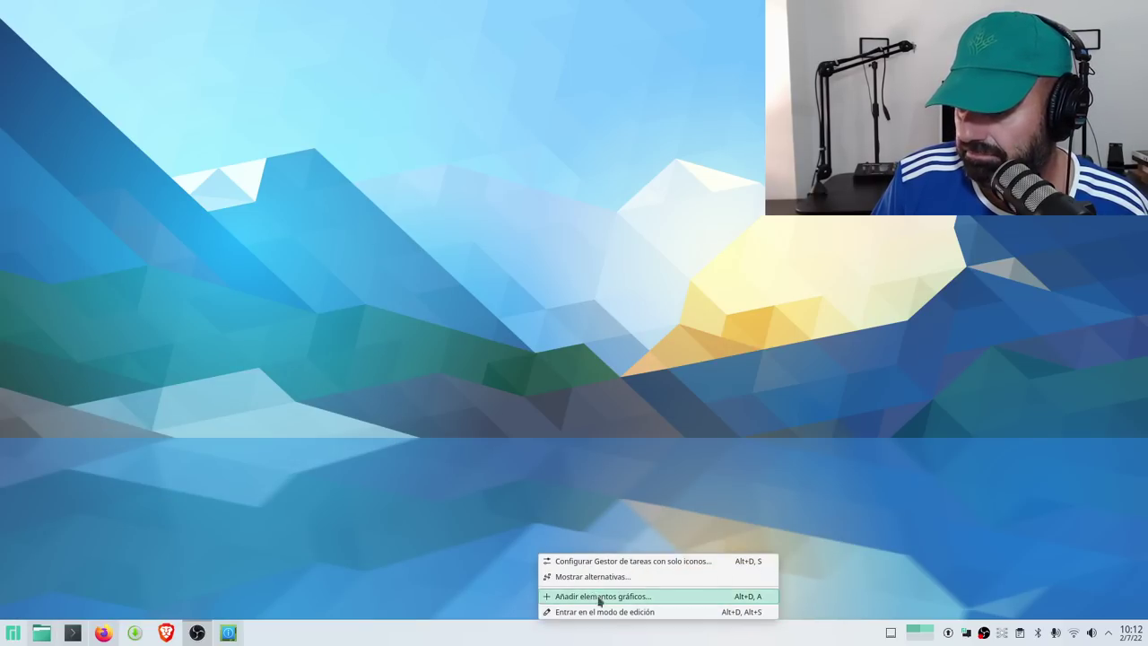
{"action": "left_click", "coordinate": [510, 446]}
{"action": "right_click", "coordinate": [509, 636]}
{"action": "left_click", "coordinate": [512, 633]}
{"action": "right_click", "coordinate": [521, 635]}
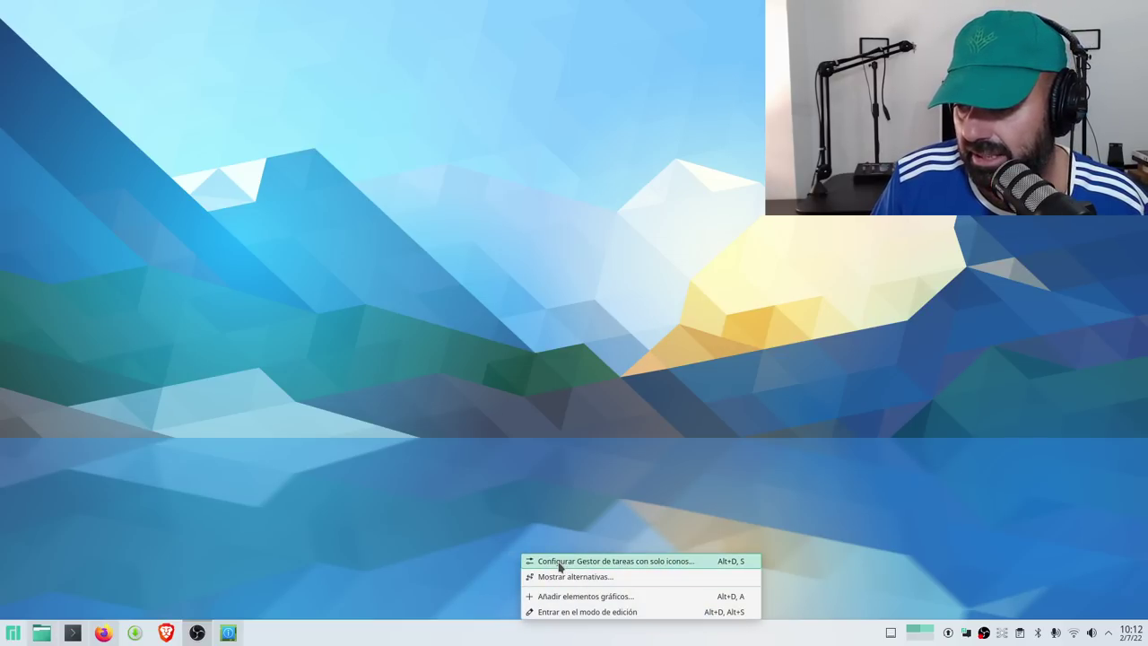
{"action": "left_click", "coordinate": [434, 400]}
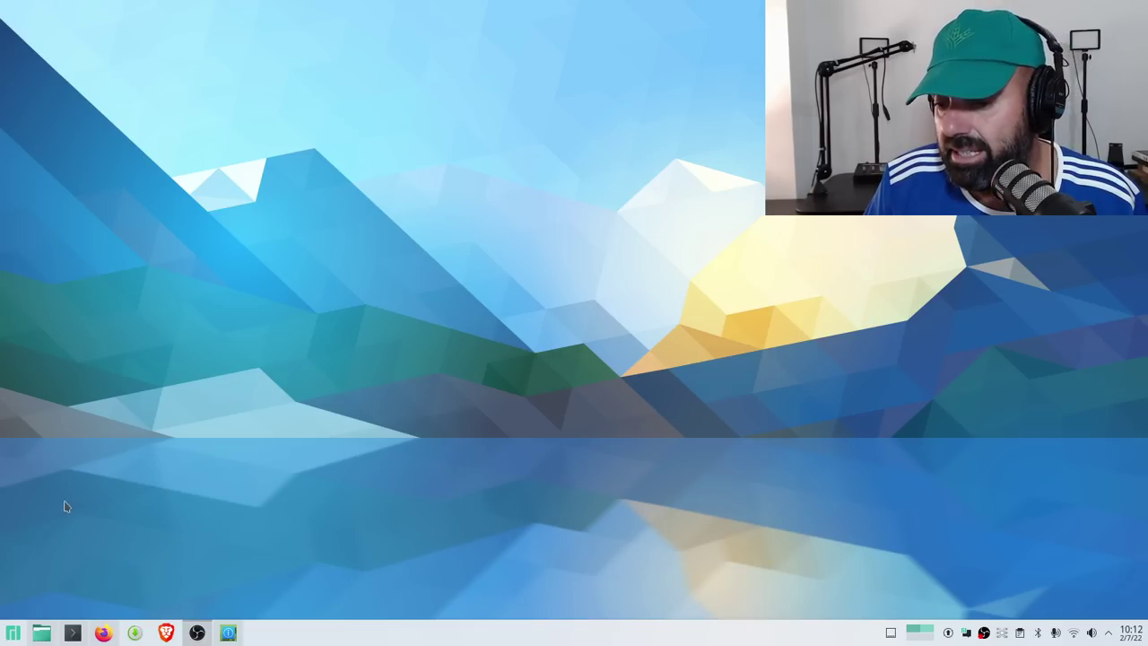
Switch to Dolphin, display Carpeta personal, and shrink and reposition the file manager window
{"action": "left_click", "coordinate": [41, 633]}
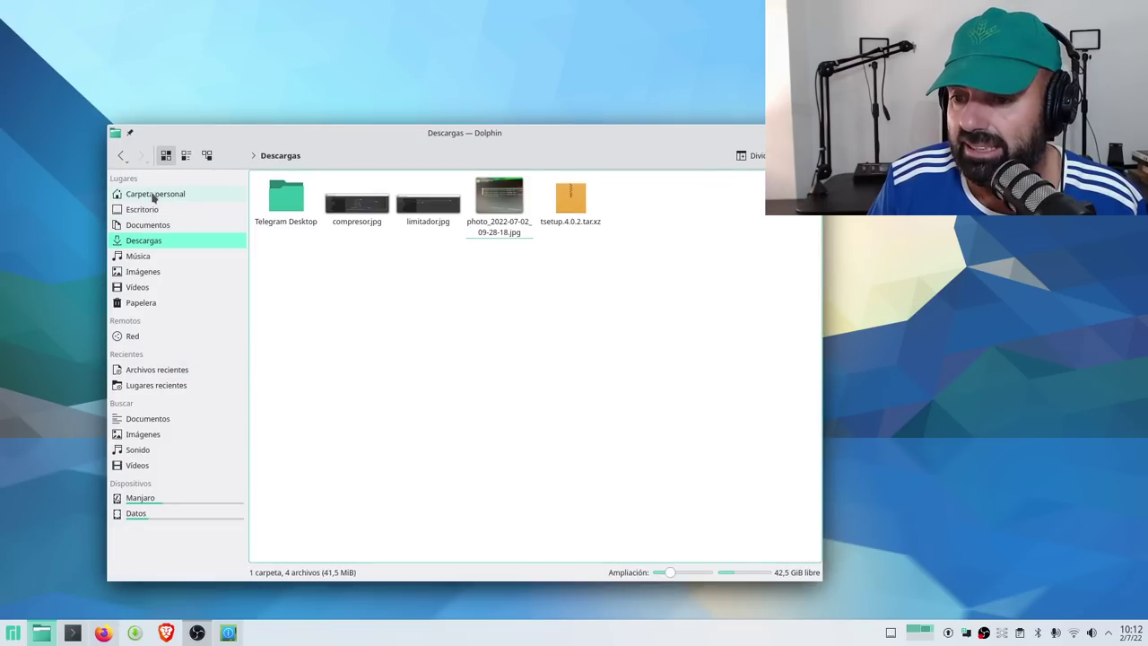
{"action": "left_click", "coordinate": [154, 195]}
{"action": "left_click_drag", "start_coordinate": [438, 135], "coordinate": [421, 66]}
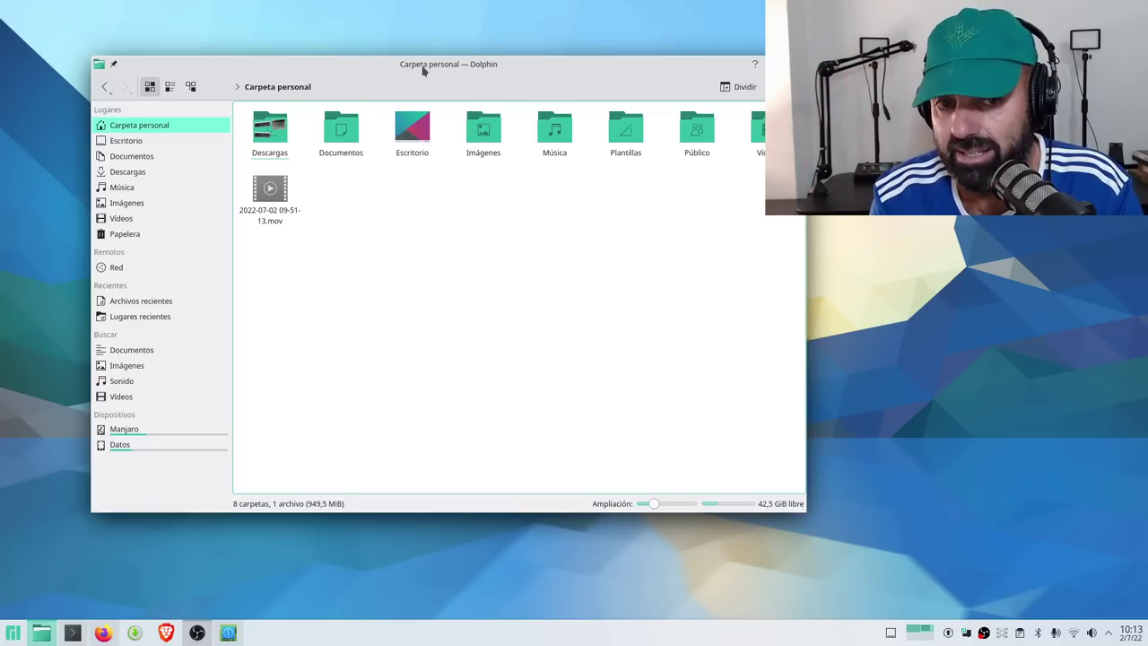
{"action": "left_click_drag", "start_coordinate": [544, 81], "coordinate": [523, 119]}
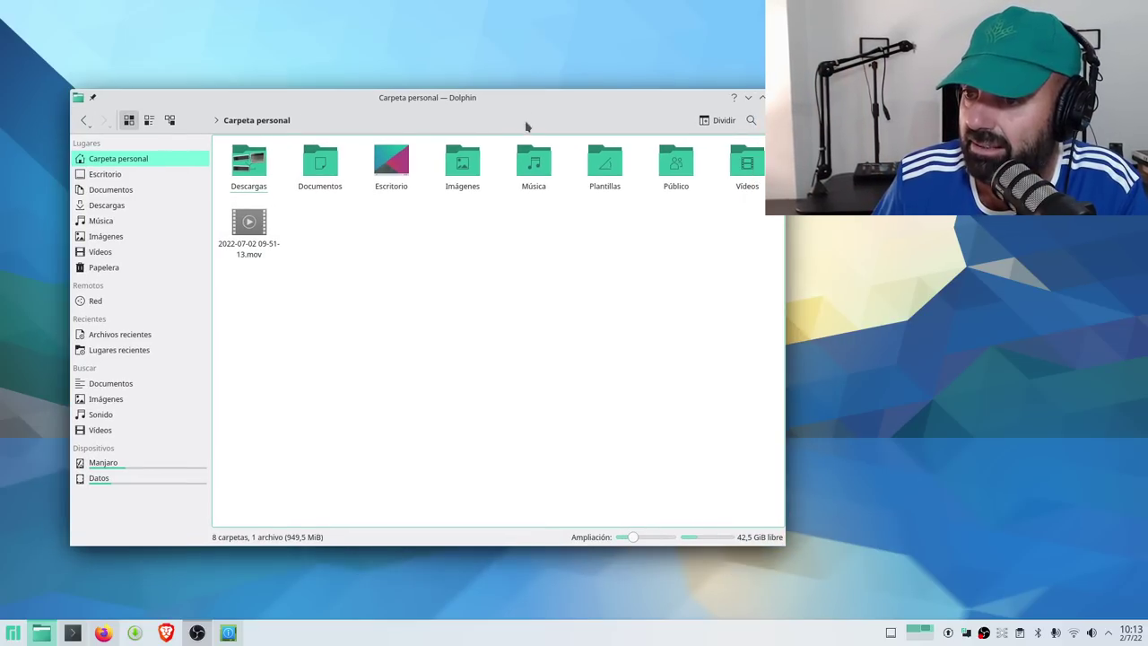
{"action": "left_click_drag", "start_coordinate": [784, 544], "coordinate": [691, 523]}
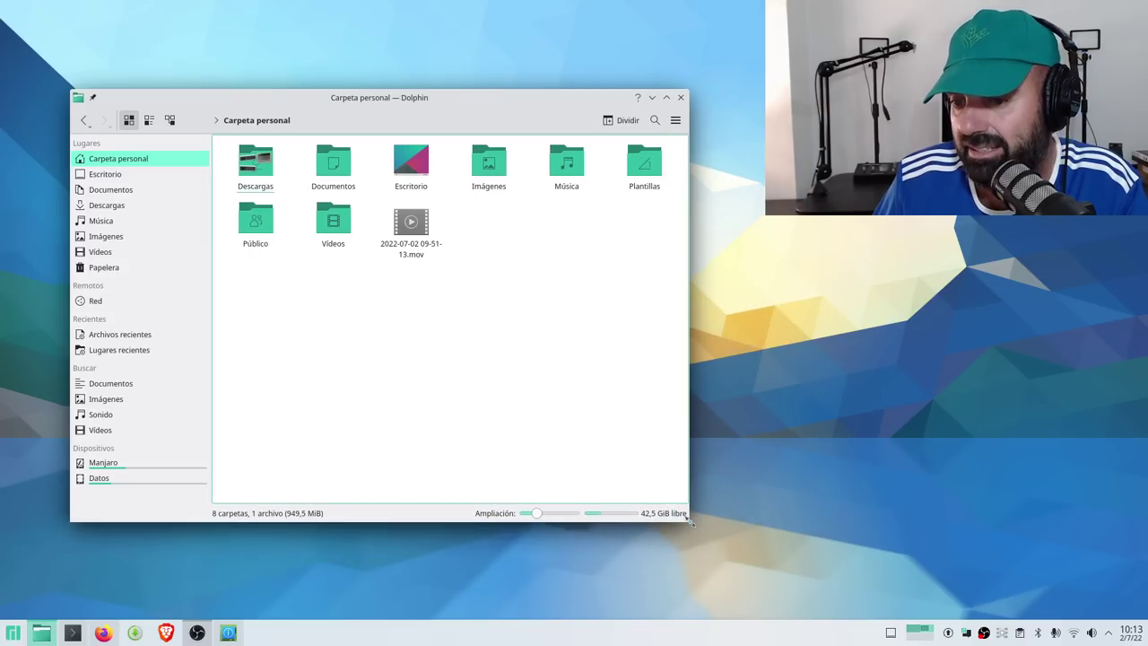
{"action": "left_click_drag", "start_coordinate": [495, 103], "coordinate": [529, 131]}
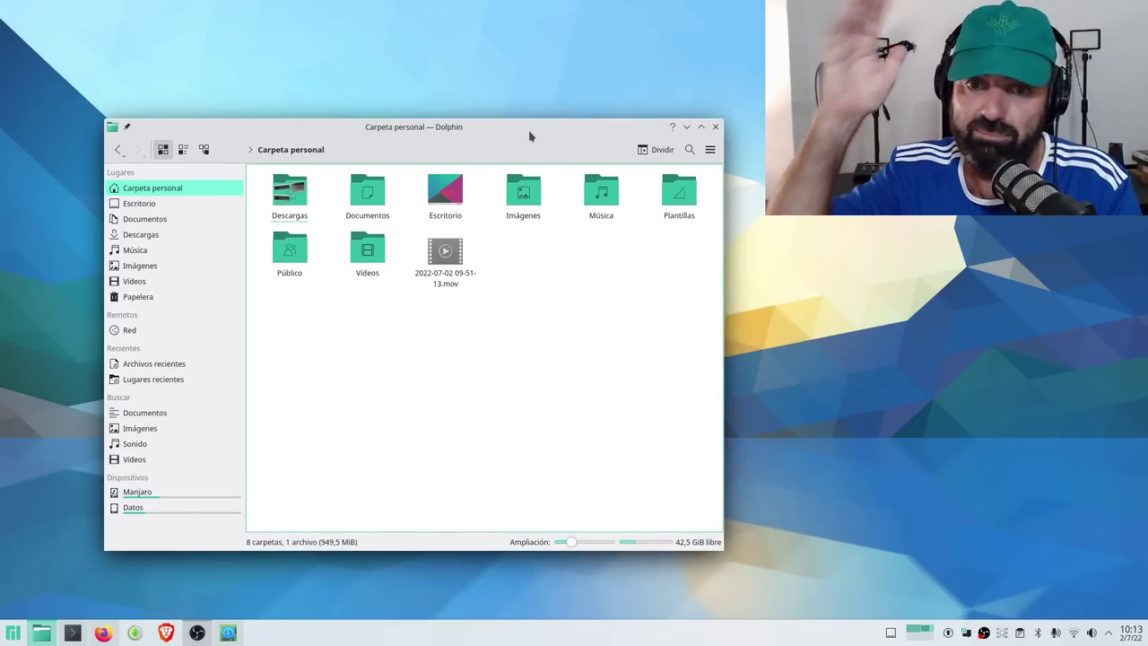
Split Dolphin's view into two panes and return to one, look over its options and move the window across the desktop
{"action": "key", "text": "F3"}
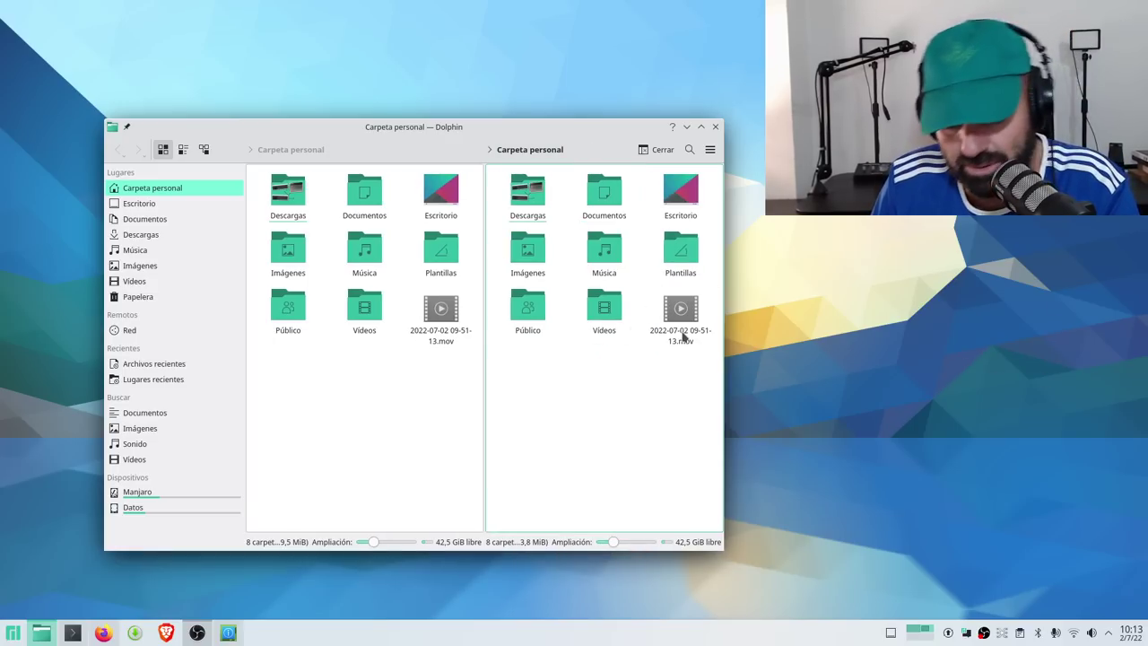
{"action": "key", "text": "F3"}
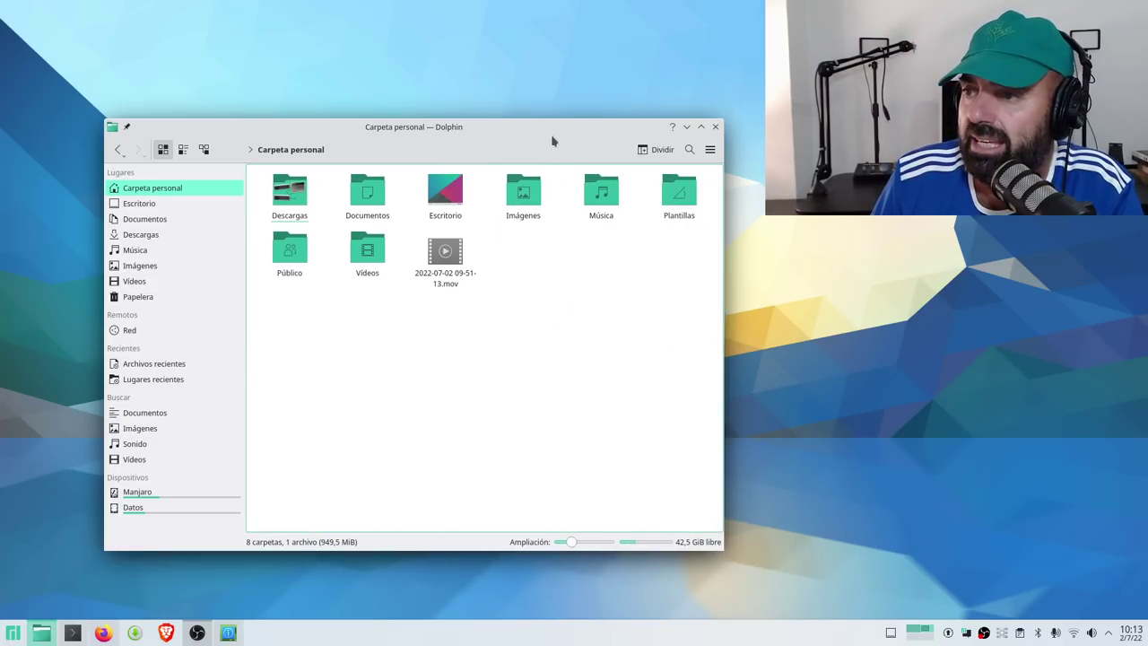
{"action": "left_click_drag", "start_coordinate": [551, 141], "coordinate": [598, 79]}
{"action": "left_click", "coordinate": [756, 88]}
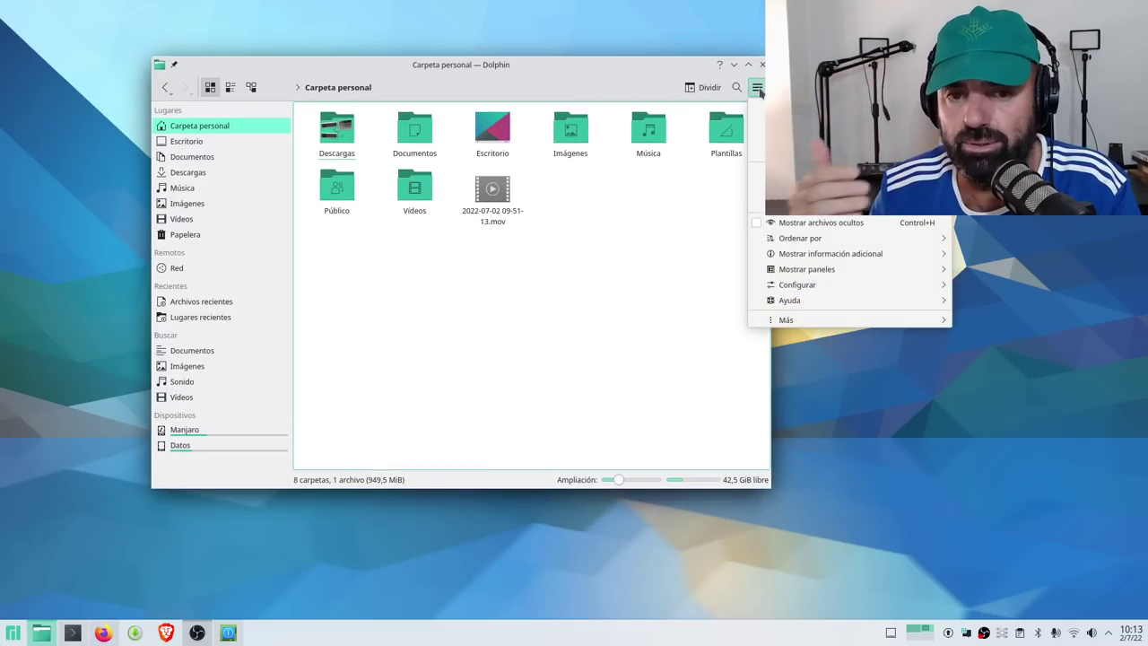
{"action": "left_click", "coordinate": [631, 289]}
{"action": "left_click_drag", "start_coordinate": [614, 72], "coordinate": [442, 156]}
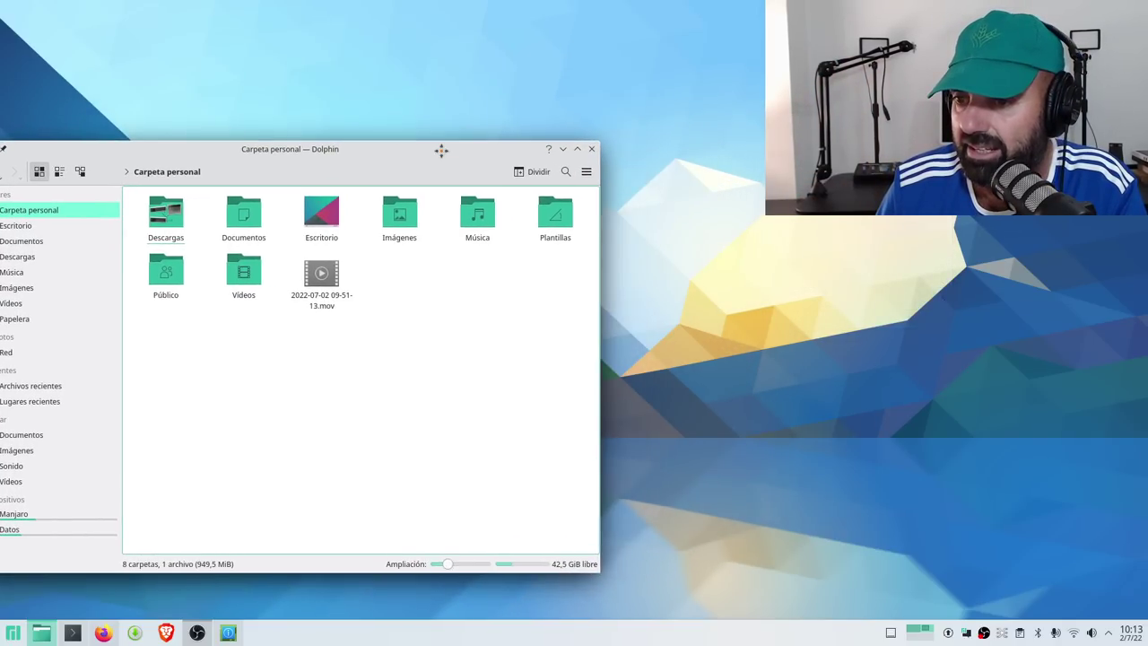
Look over Dolphin's general options without choosing any and move its window fully onto the screen
{"action": "left_click", "coordinate": [586, 172]}
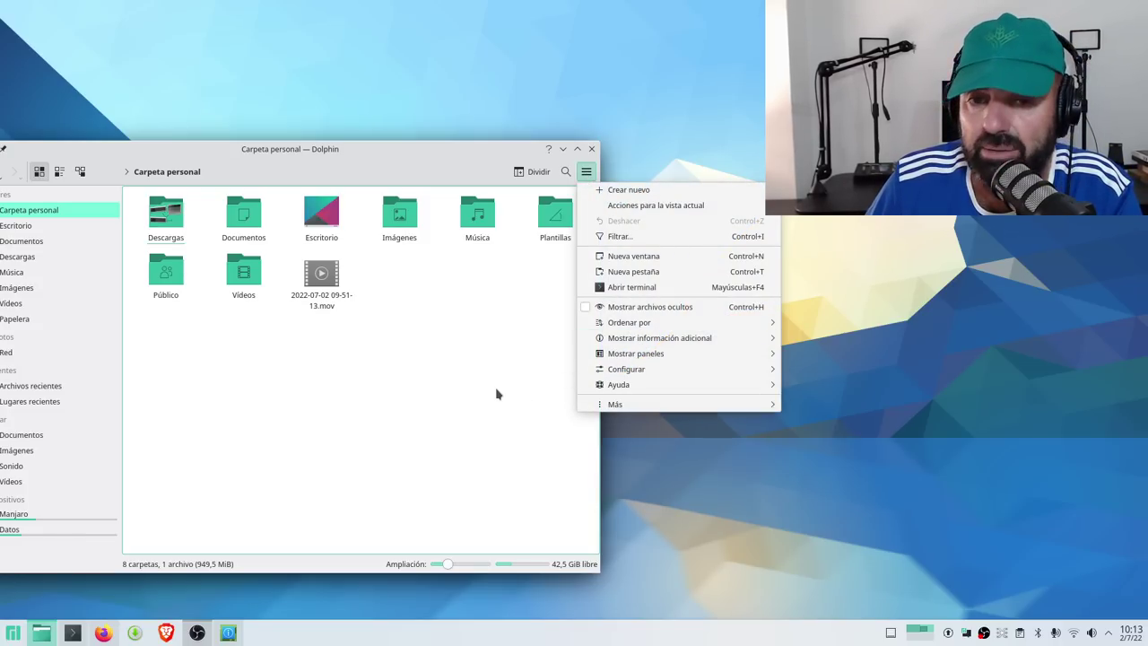
{"action": "left_click", "coordinate": [482, 454]}
{"action": "left_click_drag", "start_coordinate": [377, 160], "coordinate": [466, 142]}
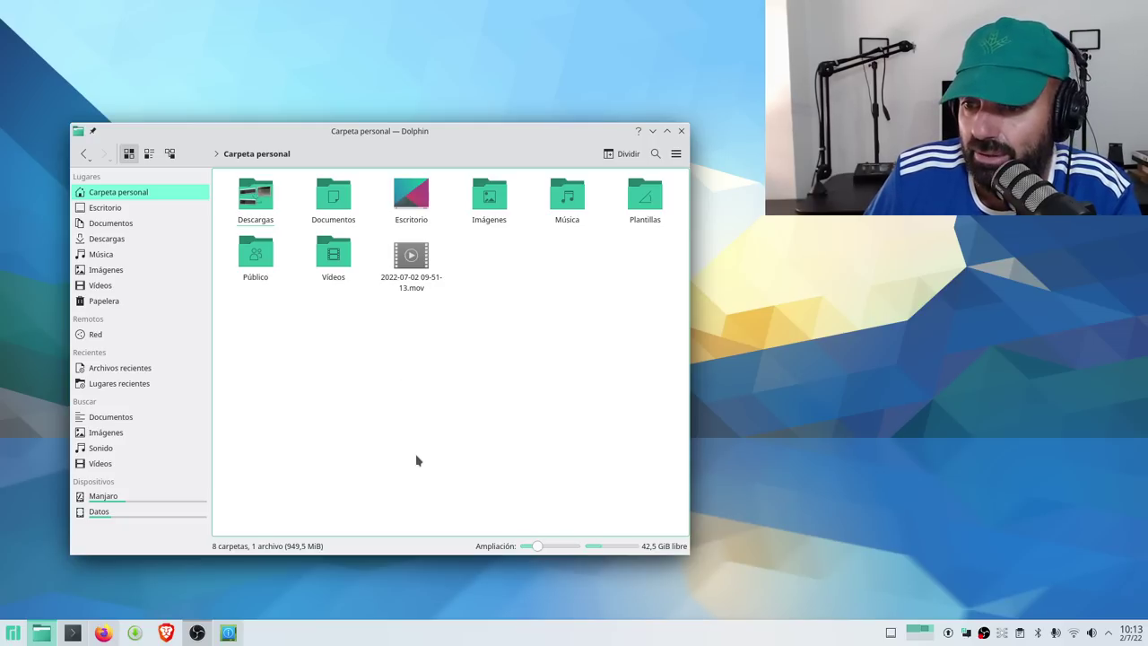
Preview Carpeta personal in Dolphin's compact and detailed views, return to the icon view and close Dolphin
{"action": "left_click", "coordinate": [148, 155]}
{"action": "left_click", "coordinate": [168, 156]}
{"action": "left_click", "coordinate": [127, 157]}
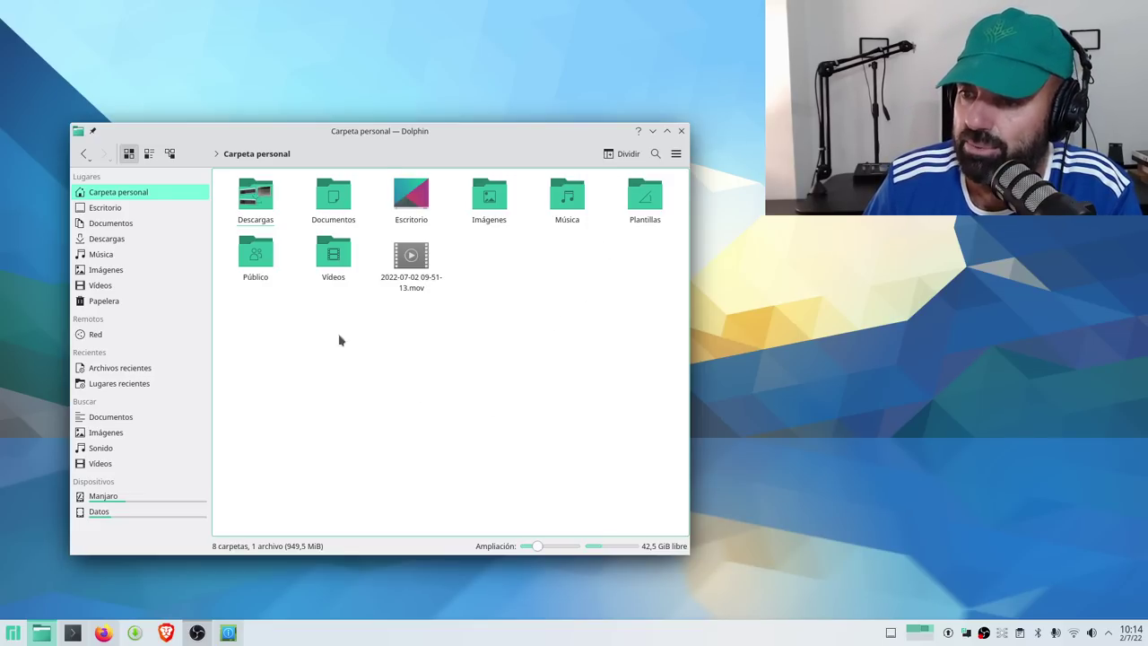
{"action": "left_click", "coordinate": [682, 131]}
Switch to the Konsole window running btop and move it lower so the webcam image does not cover it
{"action": "left_click", "coordinate": [73, 632]}
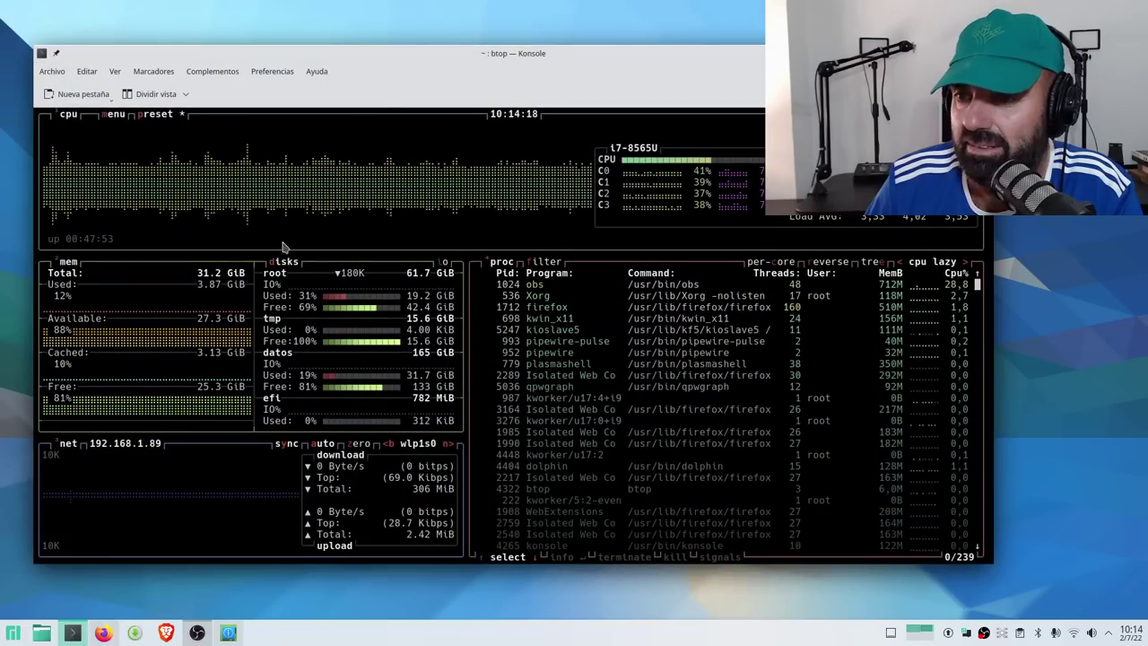
{"action": "left_click_drag", "start_coordinate": [565, 59], "coordinate": [589, 79]}
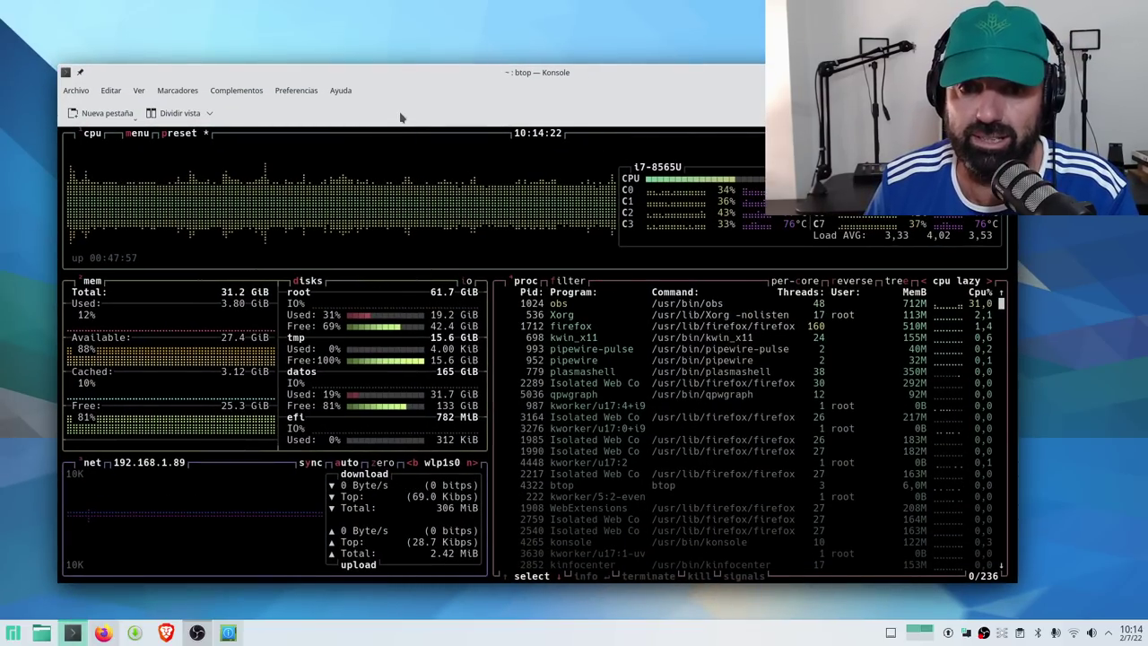
{"action": "left_click_drag", "start_coordinate": [469, 74], "coordinate": [499, 262]}
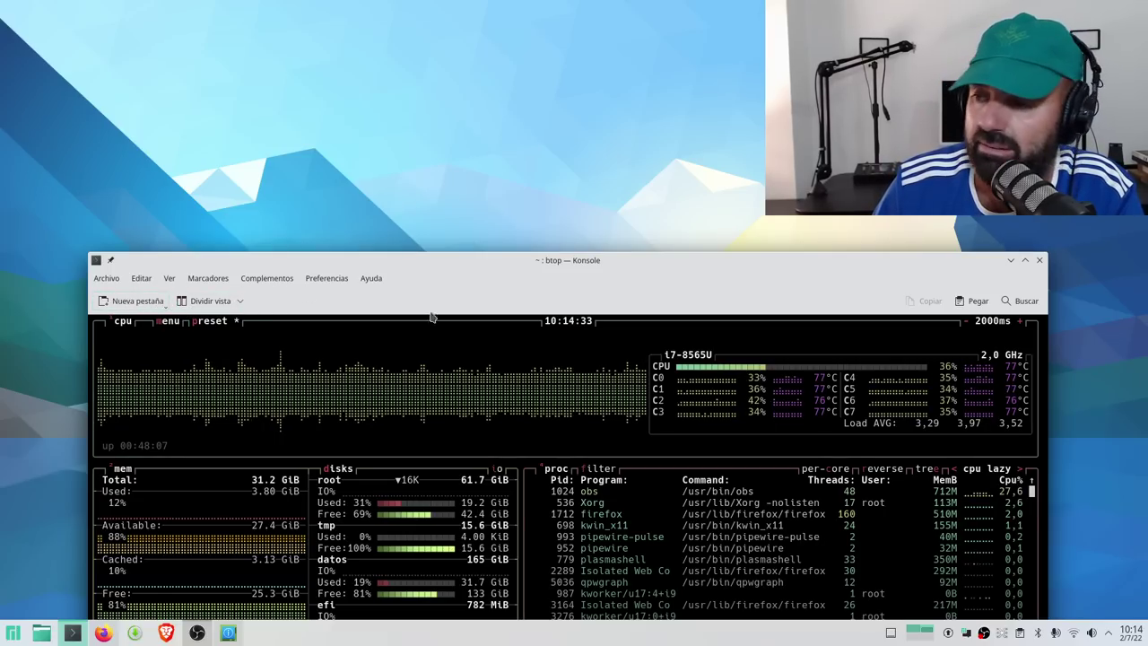
Look over Konsole's Preferencias options without choosing any, reposition the window slightly and minimize it
{"action": "left_click", "coordinate": [320, 281]}
{"action": "mouse_move", "coordinate": [359, 377]}
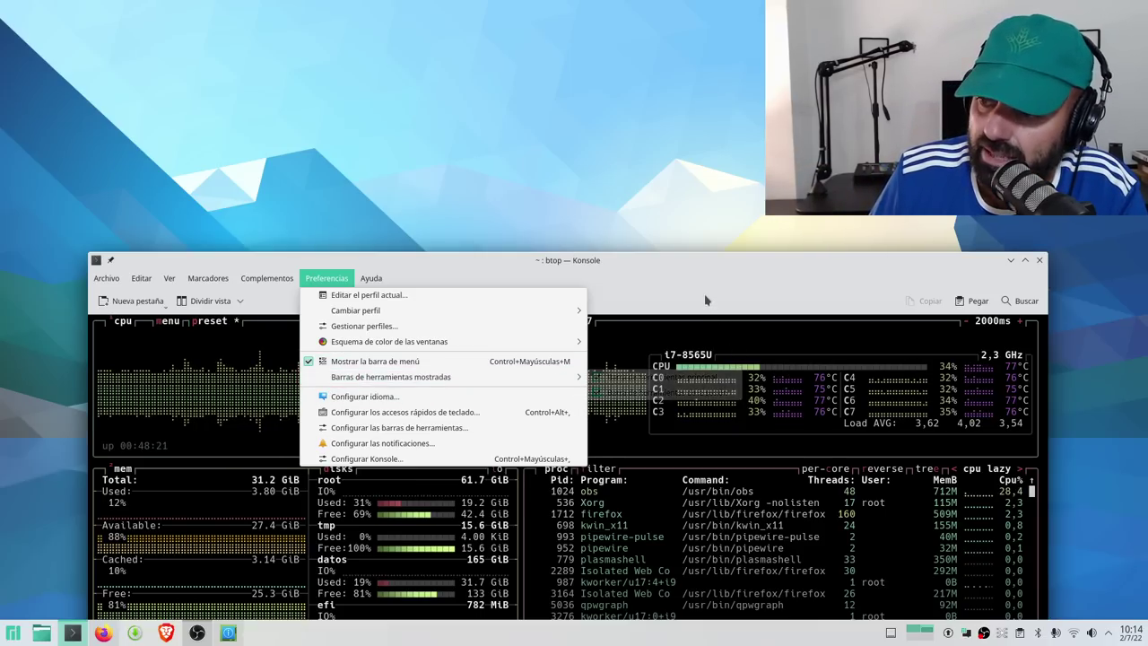
{"action": "left_click", "coordinate": [658, 259]}
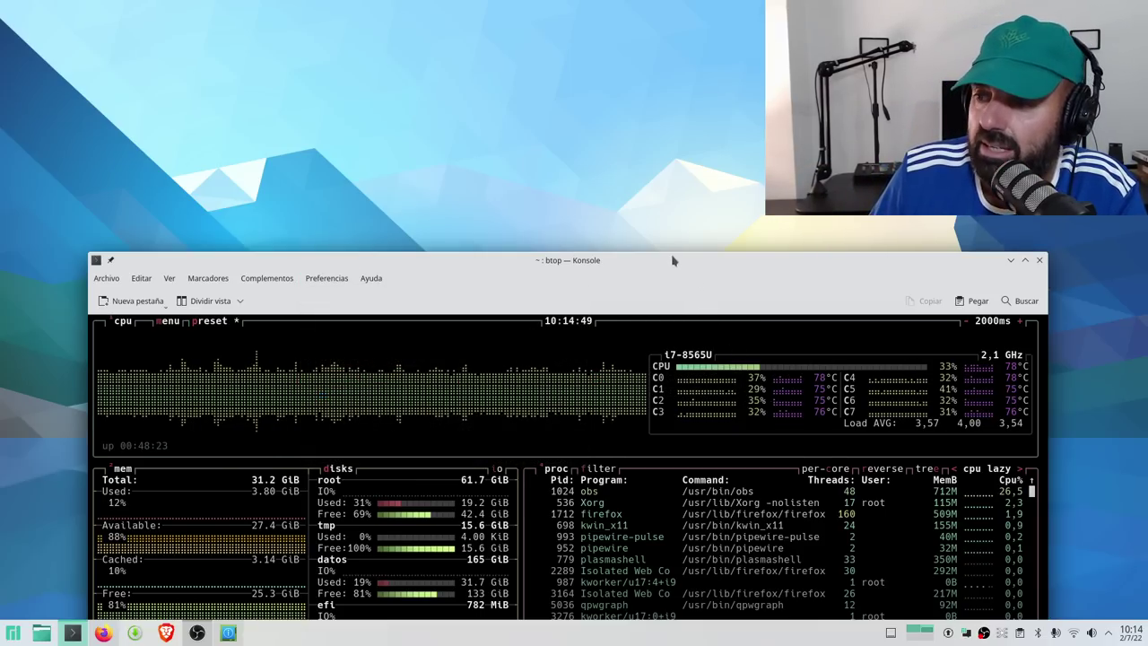
{"action": "left_click_drag", "start_coordinate": [679, 266], "coordinate": [636, 253]}
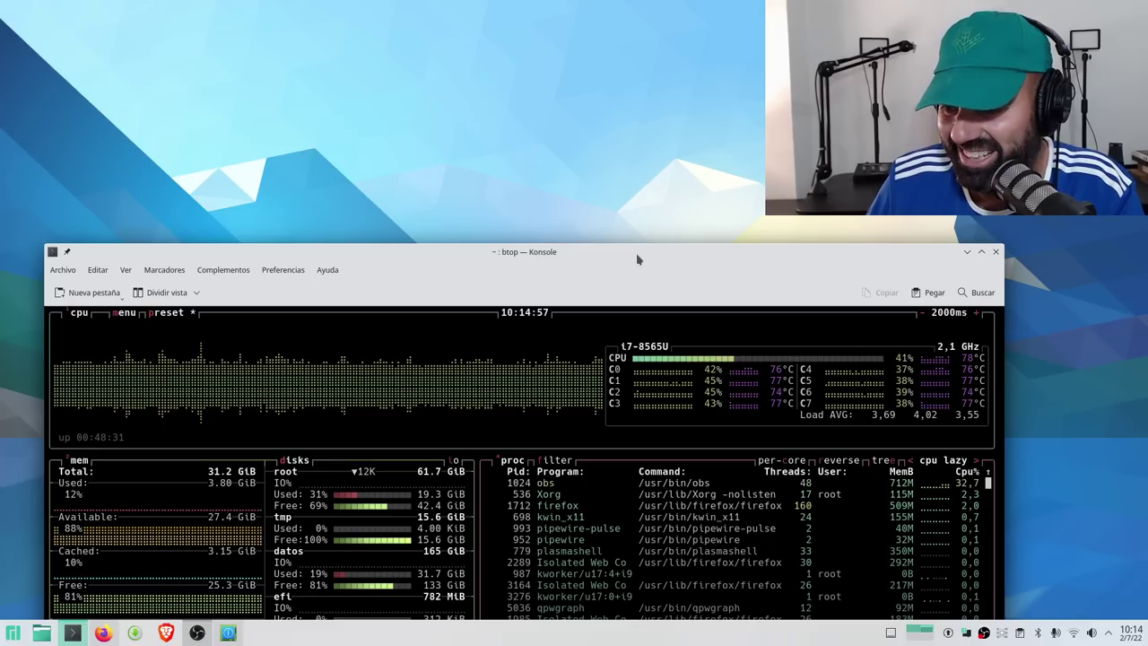
{"action": "left_click", "coordinate": [967, 251]}
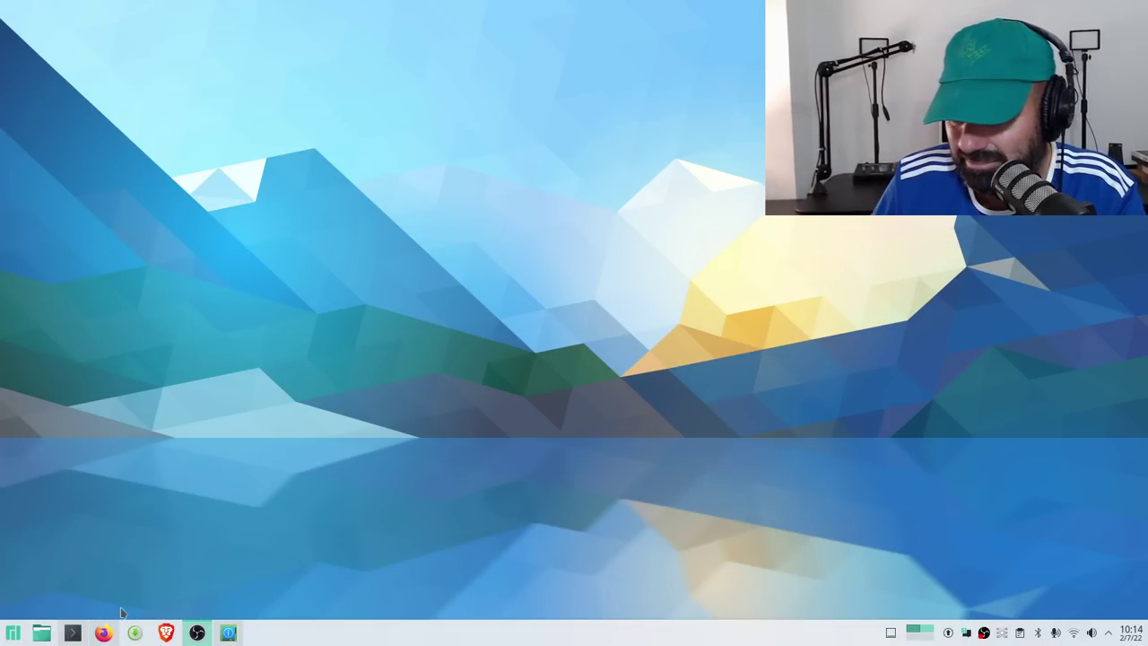
Open Preferencias del sistema from the launcher's Favoritos, try it maximized, and leave it as a smaller window lower on the desktop
{"action": "left_click", "coordinate": [13, 632]}
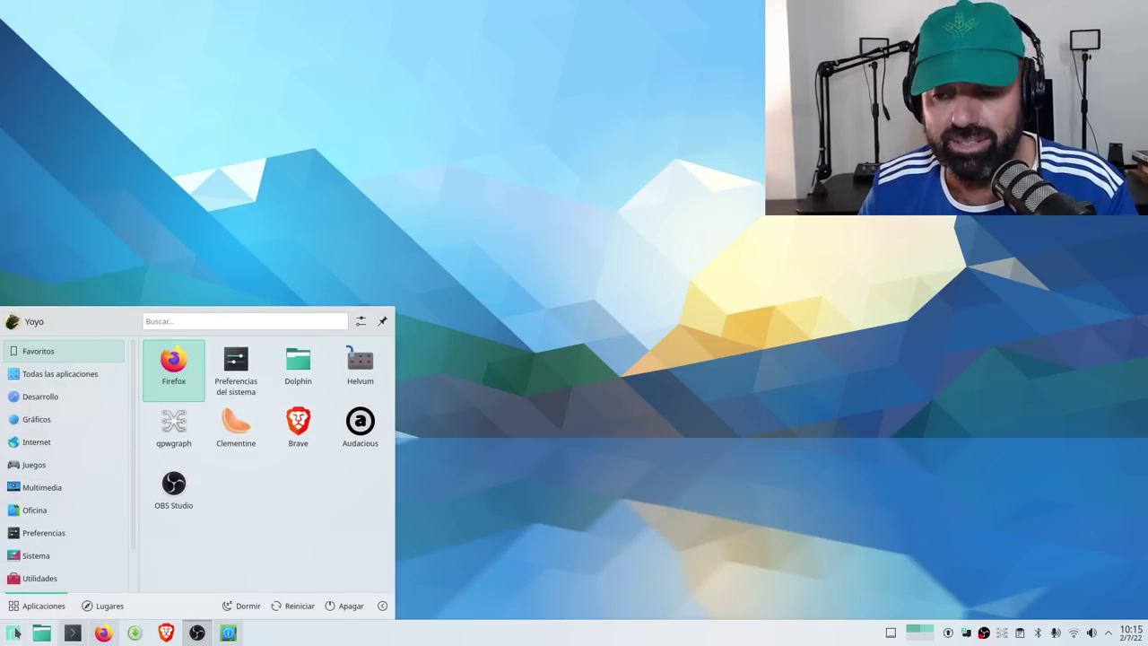
{"action": "left_click", "coordinate": [238, 368]}
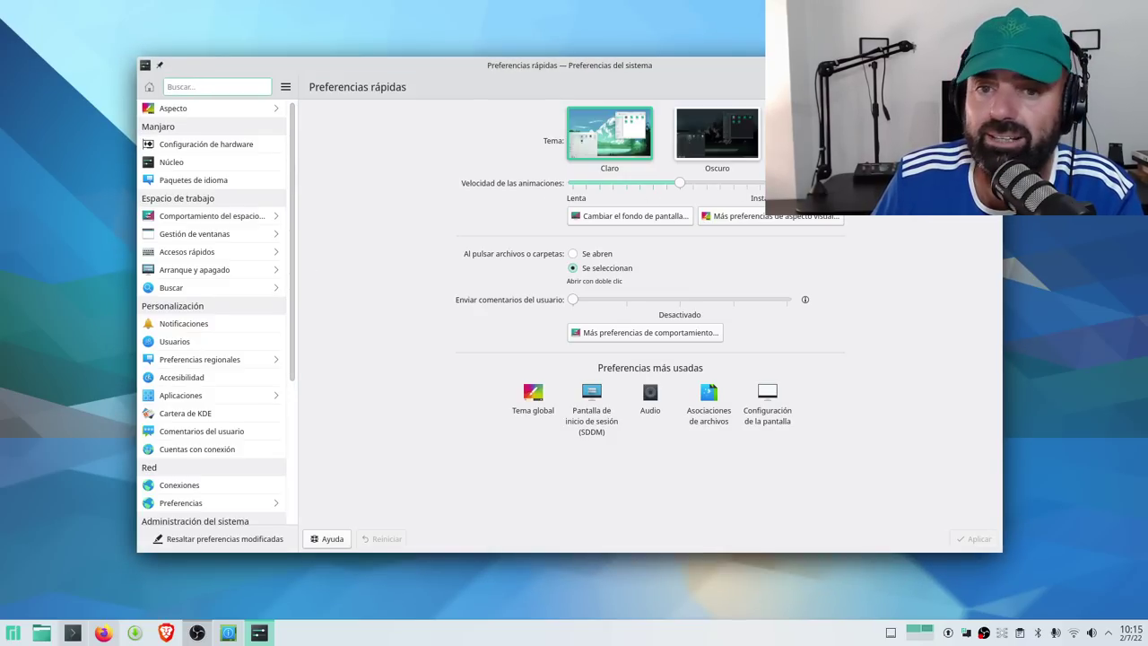
{"action": "key", "text": "super+Page_Up"}
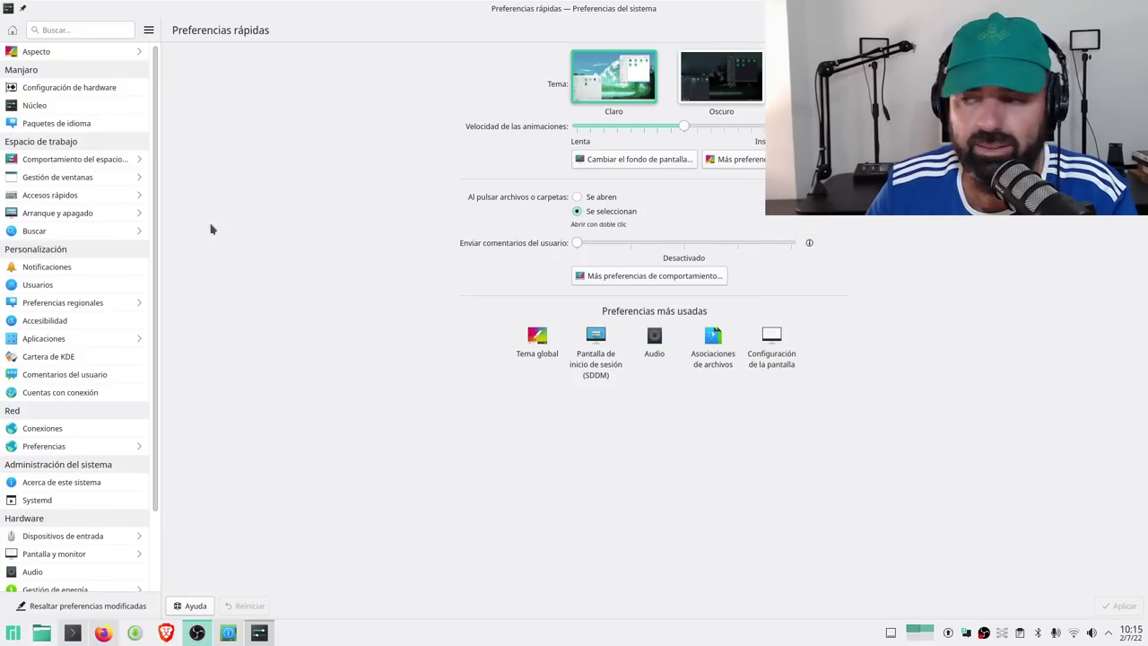
{"action": "left_click_drag", "start_coordinate": [668, 9], "coordinate": [646, 96]}
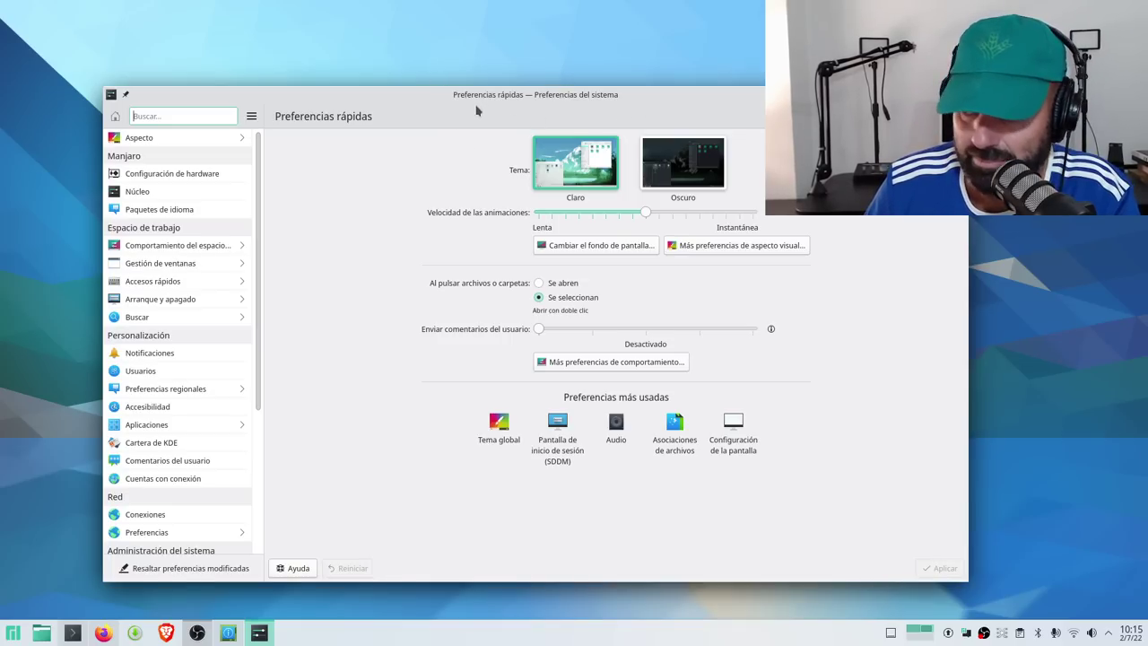
{"action": "left_click_drag", "start_coordinate": [502, 93], "coordinate": [500, 130]}
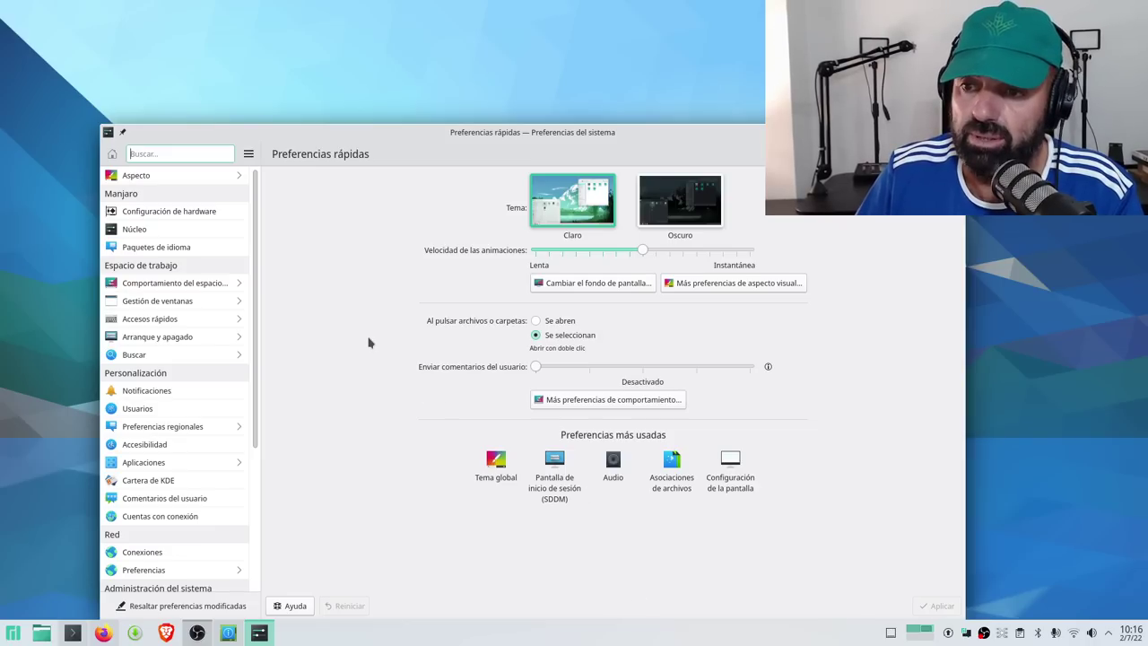
Review the Tema global, Estilo de las aplicaciones and Estilo de Plasma settings under Aspecto
{"action": "left_click", "coordinate": [189, 170]}
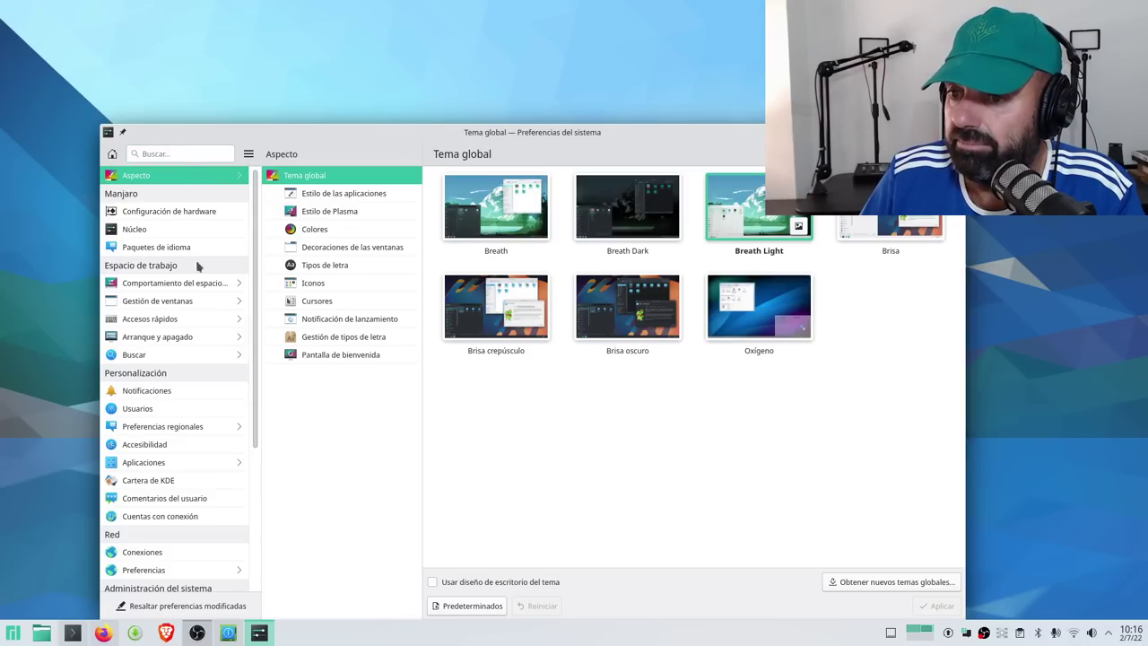
{"action": "mouse_move", "coordinate": [179, 178]}
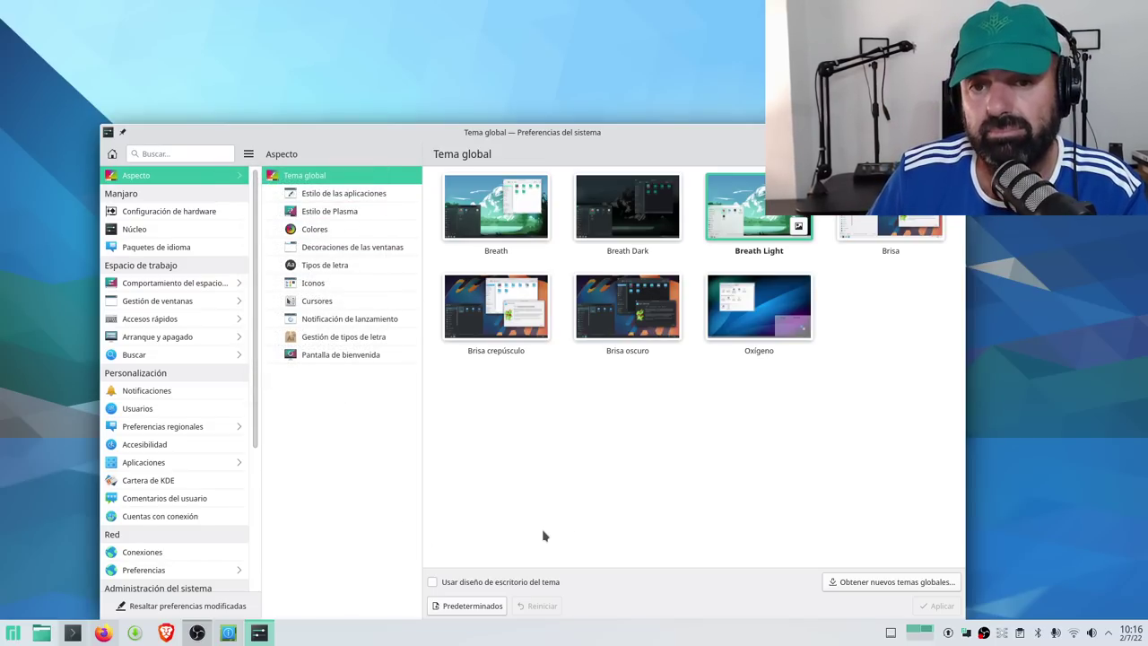
{"action": "left_click_drag", "start_coordinate": [719, 135], "coordinate": [708, 126]}
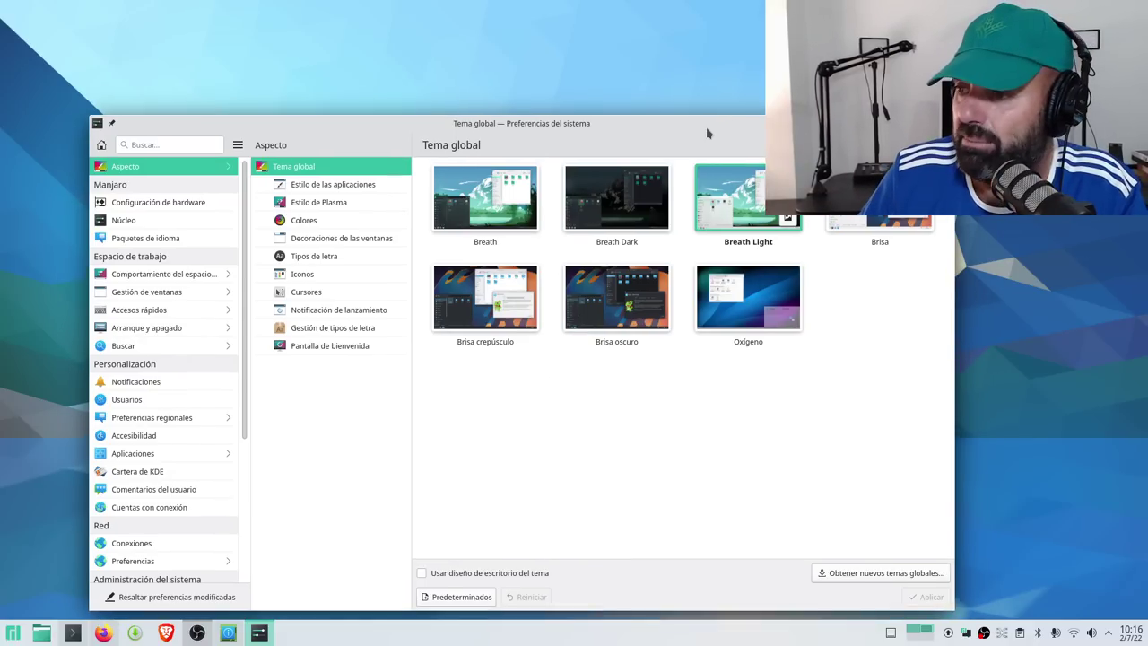
{"action": "left_click", "coordinate": [341, 185]}
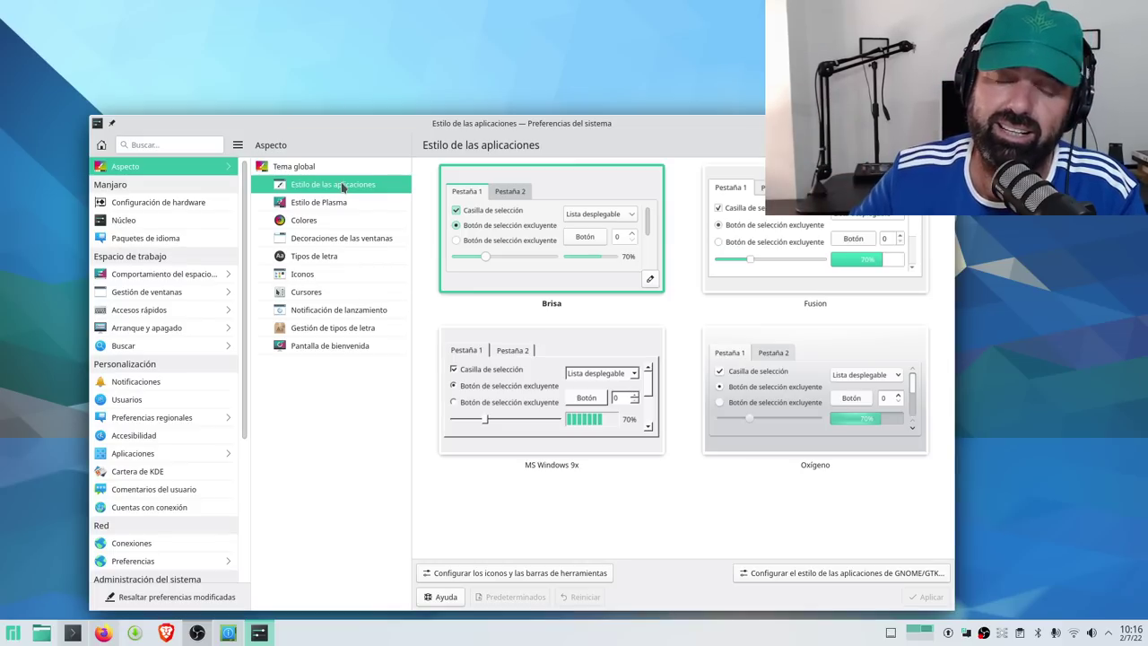
{"action": "left_click", "coordinate": [330, 204]}
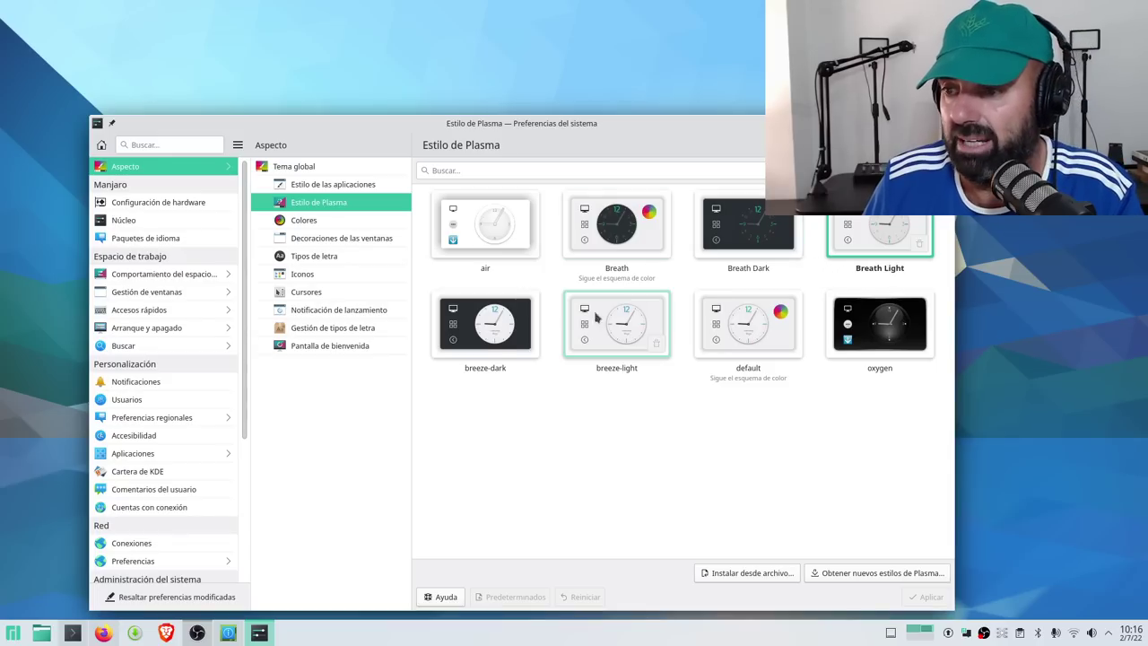
Review the Aspecto settings for Colores, Decoraciones de las ventanas, Tipos de letra, Iconos and Cursores
{"action": "left_click", "coordinate": [319, 224]}
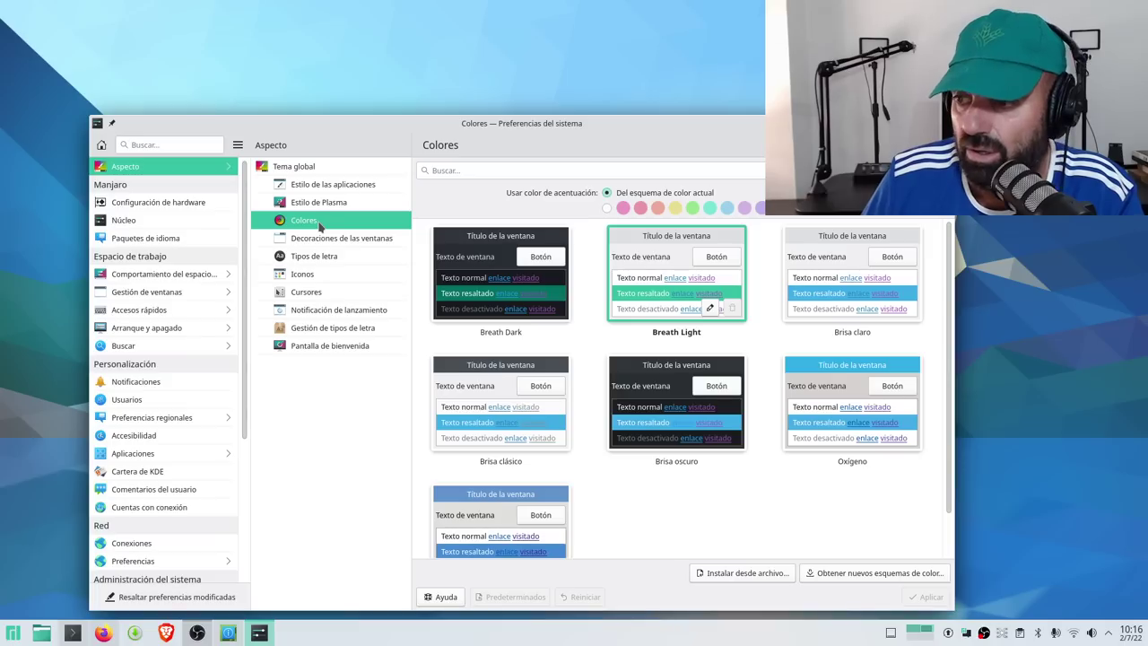
{"action": "left_click", "coordinate": [339, 239]}
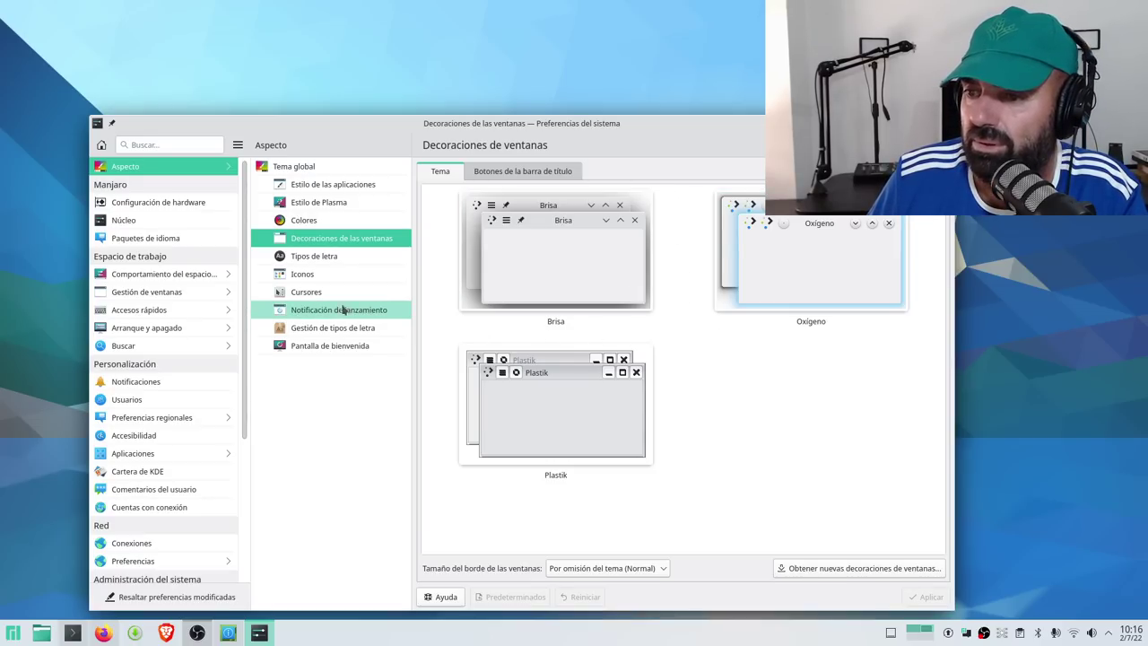
{"action": "left_click", "coordinate": [329, 258]}
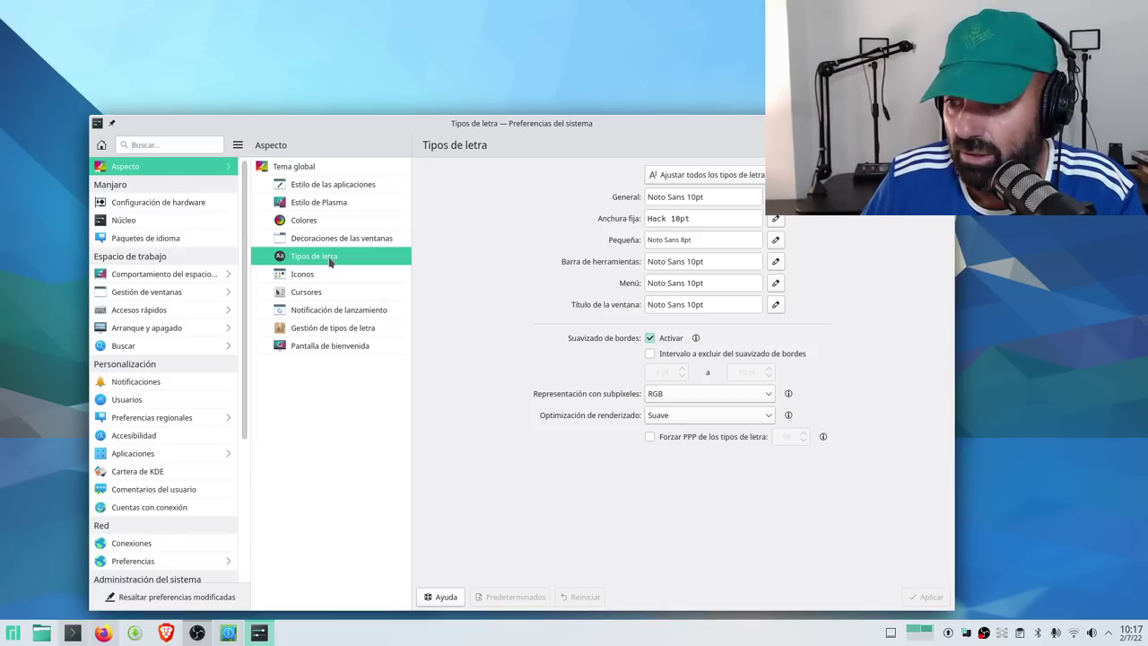
{"action": "left_click", "coordinate": [318, 274]}
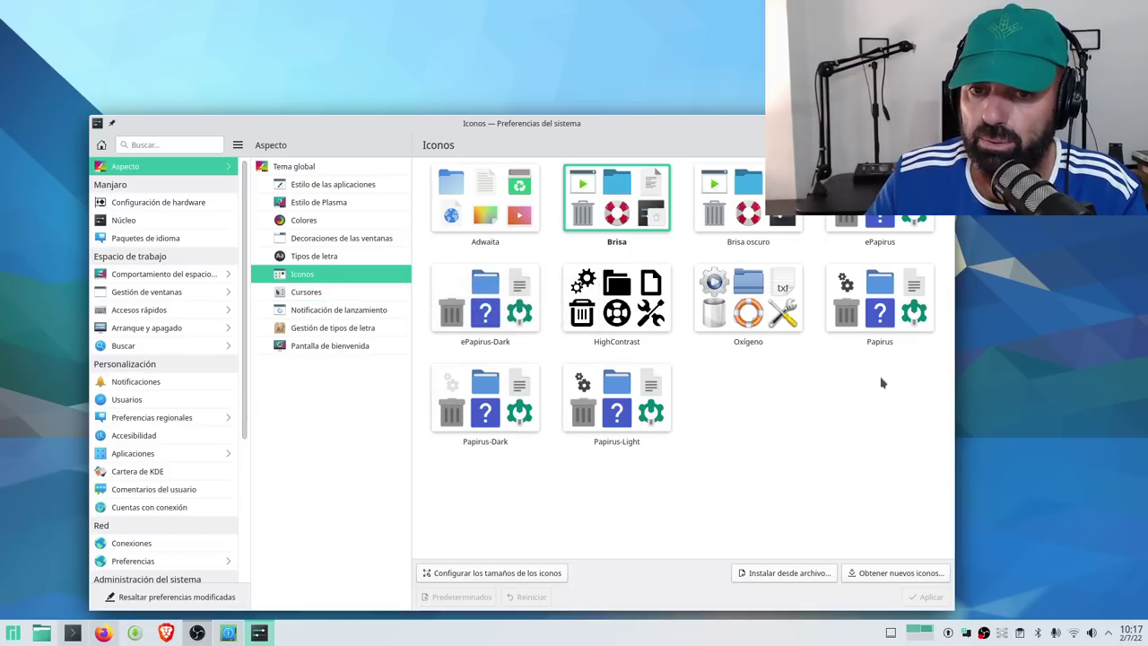
{"action": "left_click", "coordinate": [348, 295]}
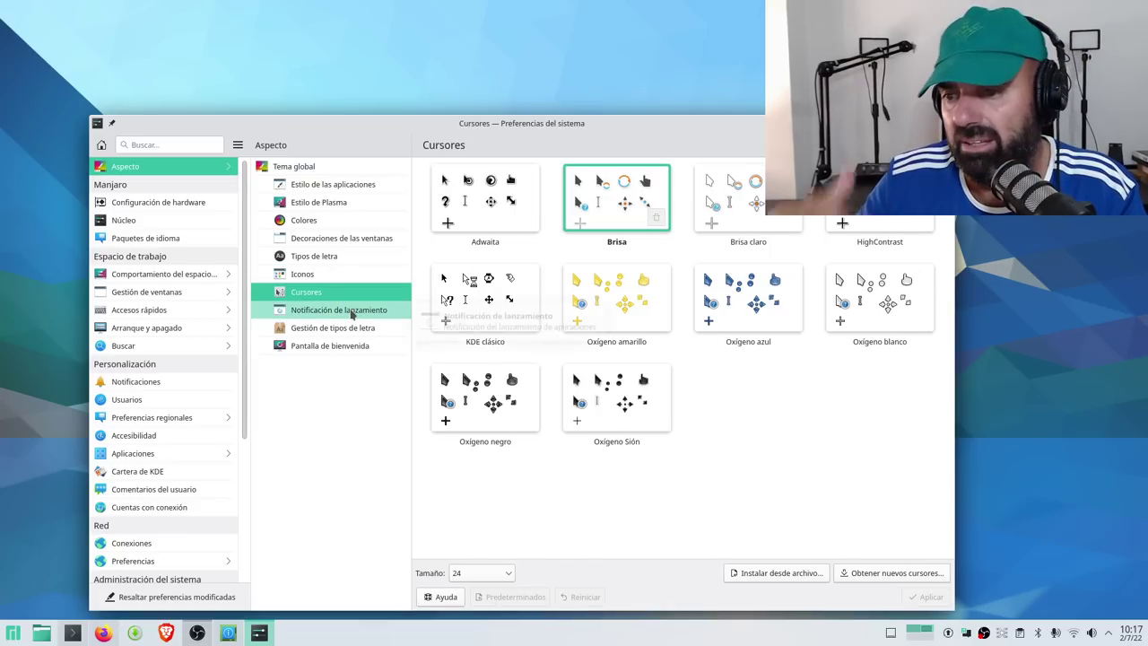
Review the Manjaro settings for Configuración de hardware, Núcleo and Paquetes de idioma, including both available and installed language packages
{"action": "left_click", "coordinate": [162, 205]}
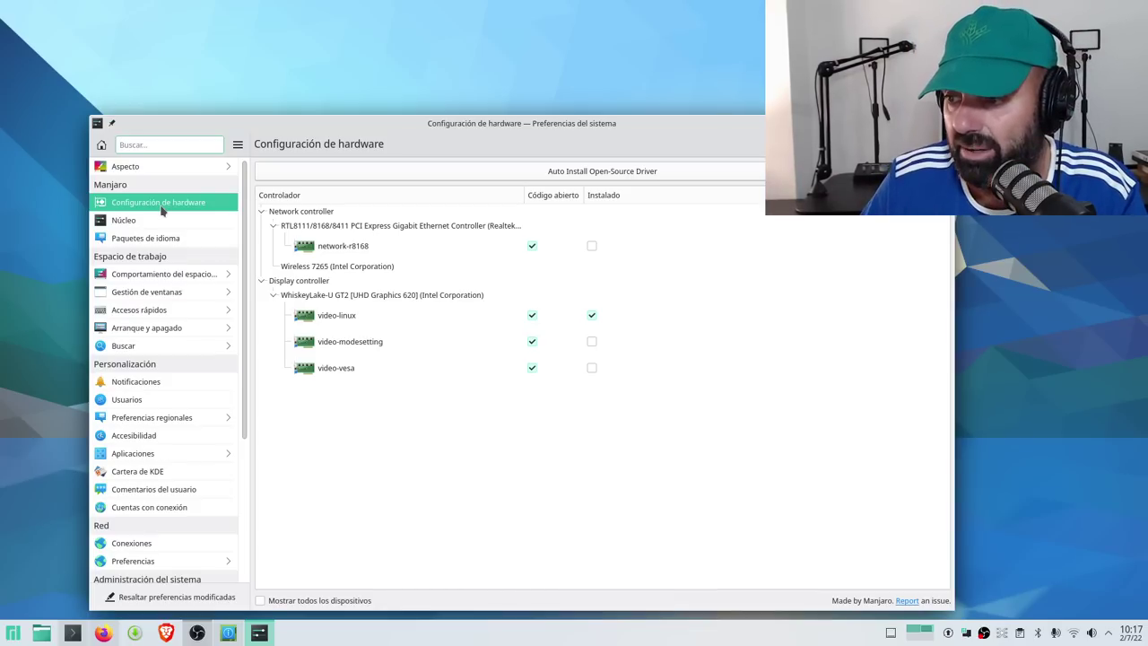
{"action": "left_click", "coordinate": [133, 220]}
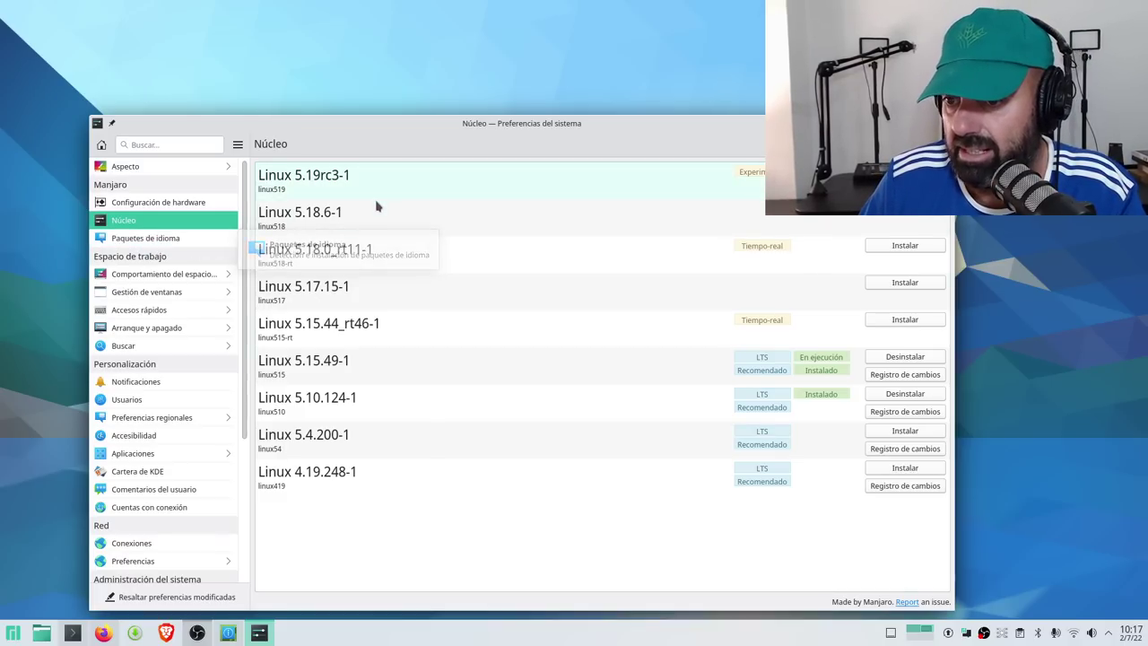
{"action": "left_click", "coordinate": [176, 240]}
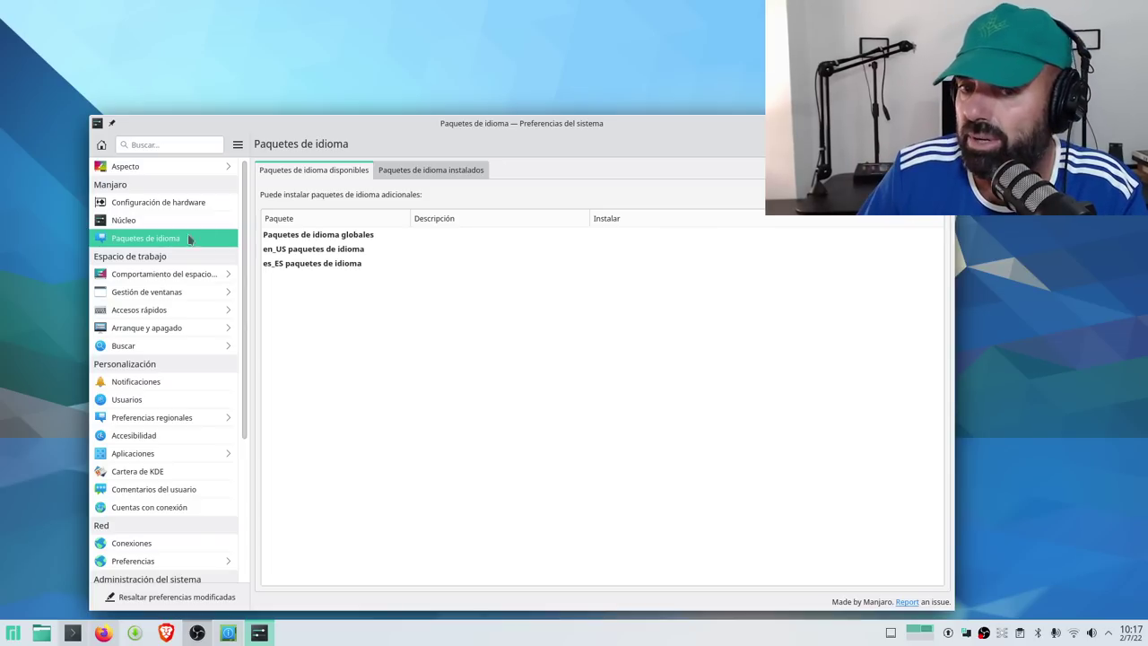
{"action": "left_click", "coordinate": [453, 174]}
{"action": "left_click", "coordinate": [320, 173]}
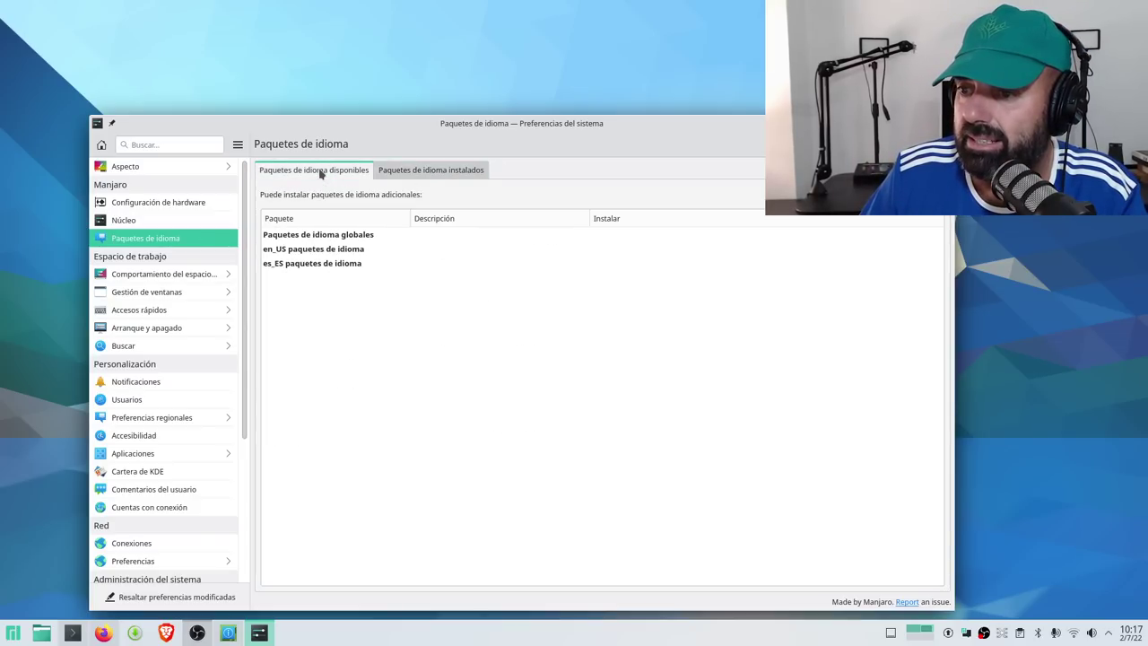
Review Comportamiento general and the Comportamiento de las ventanas settings for focus, title bar actions, window actions, movement and advanced behaviour
{"action": "left_click", "coordinate": [140, 281]}
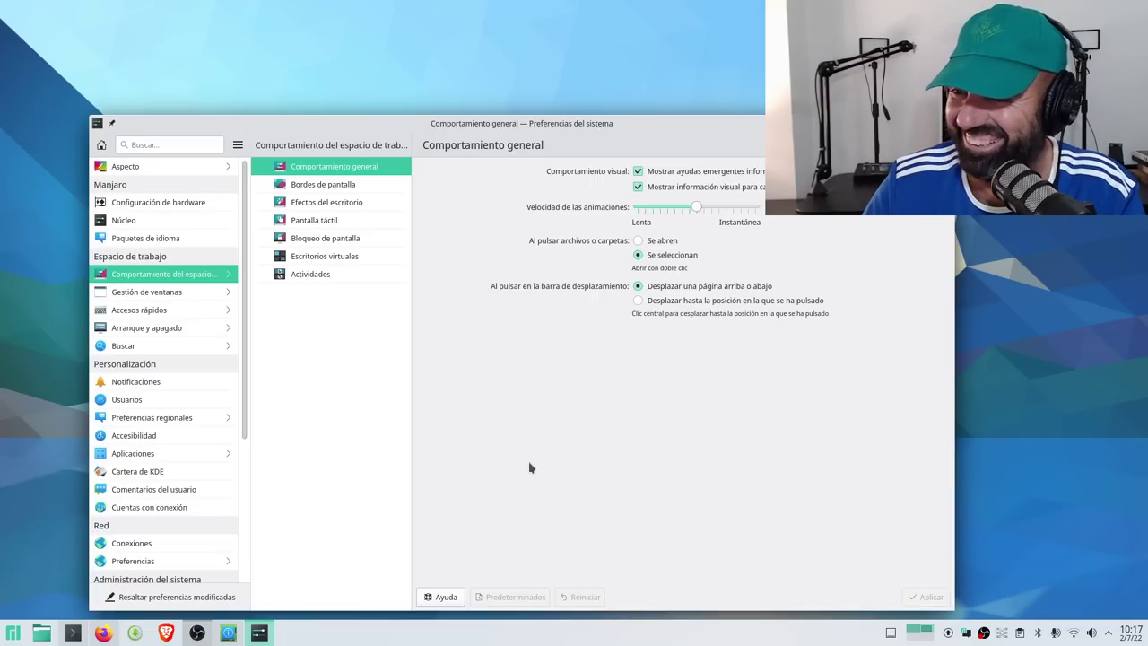
{"action": "left_click", "coordinate": [166, 291]}
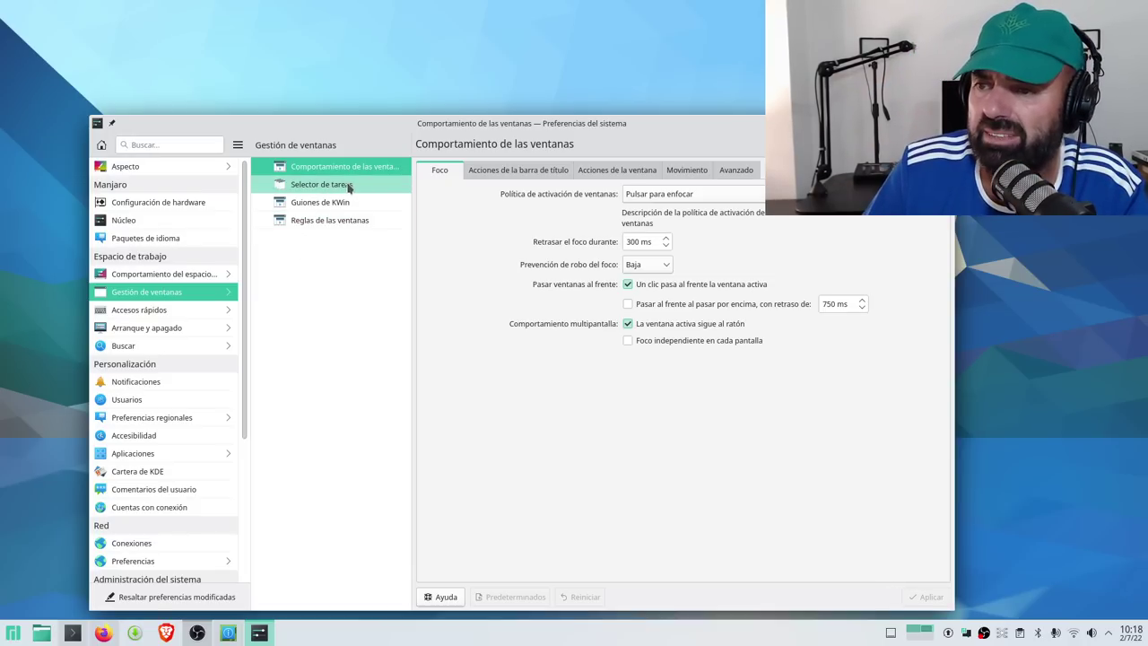
{"action": "left_click_drag", "start_coordinate": [327, 184], "coordinate": [474, 173]}
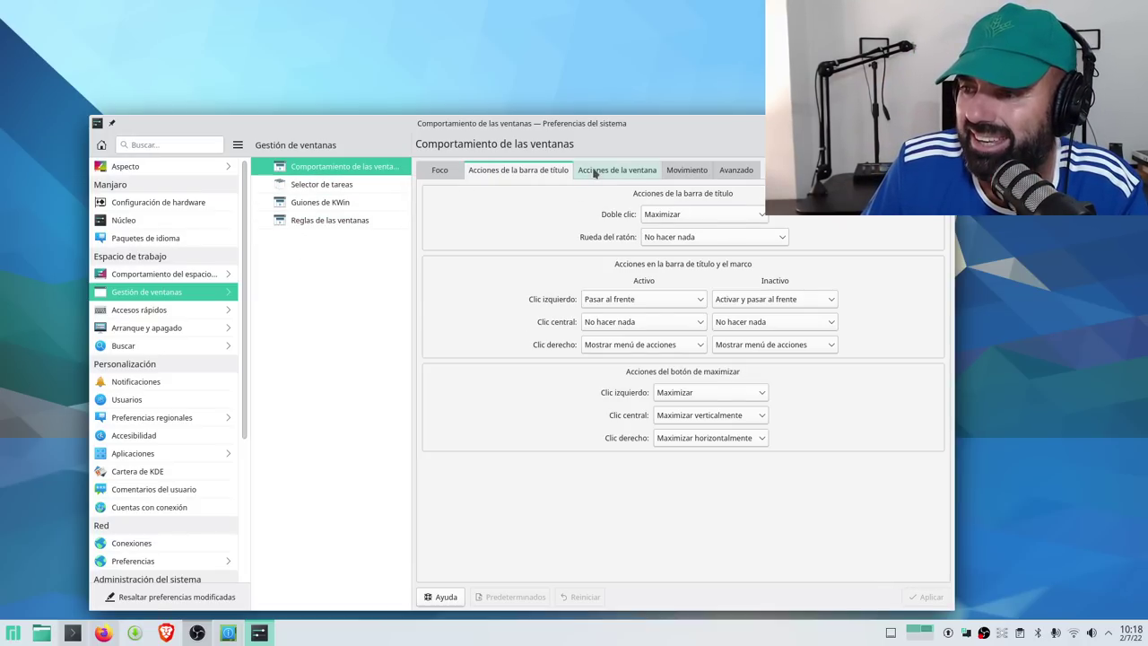
{"action": "left_click", "coordinate": [628, 173]}
{"action": "left_click", "coordinate": [678, 172]}
{"action": "left_click", "coordinate": [739, 175]}
{"action": "left_click", "coordinate": [441, 172]}
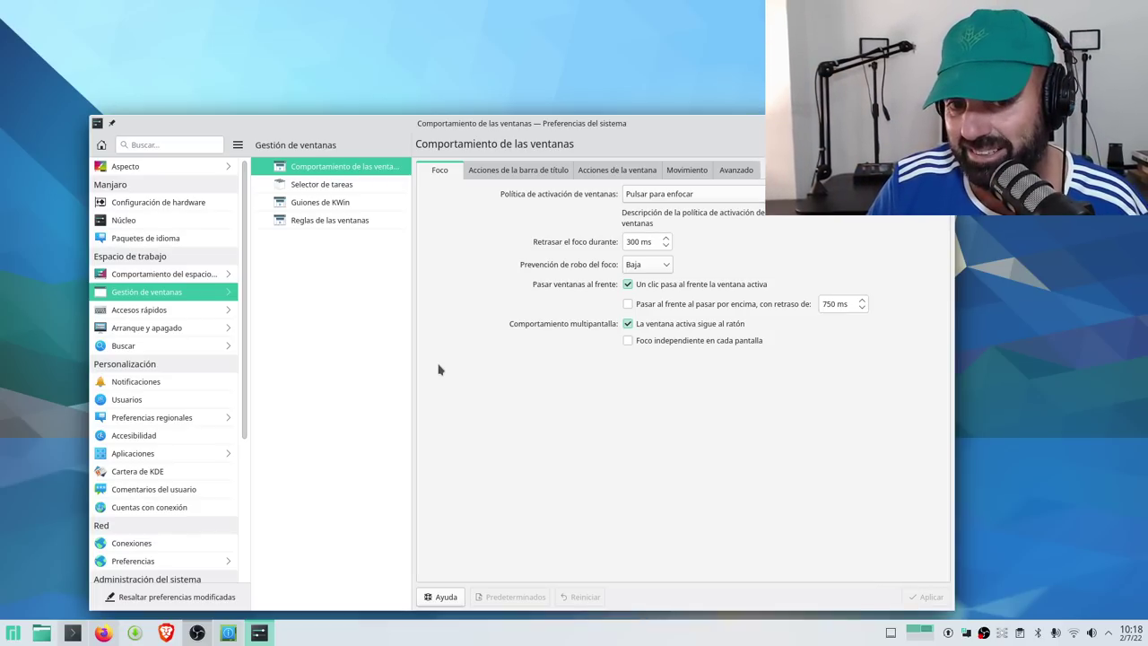
{"action": "left_click", "coordinate": [526, 170]}
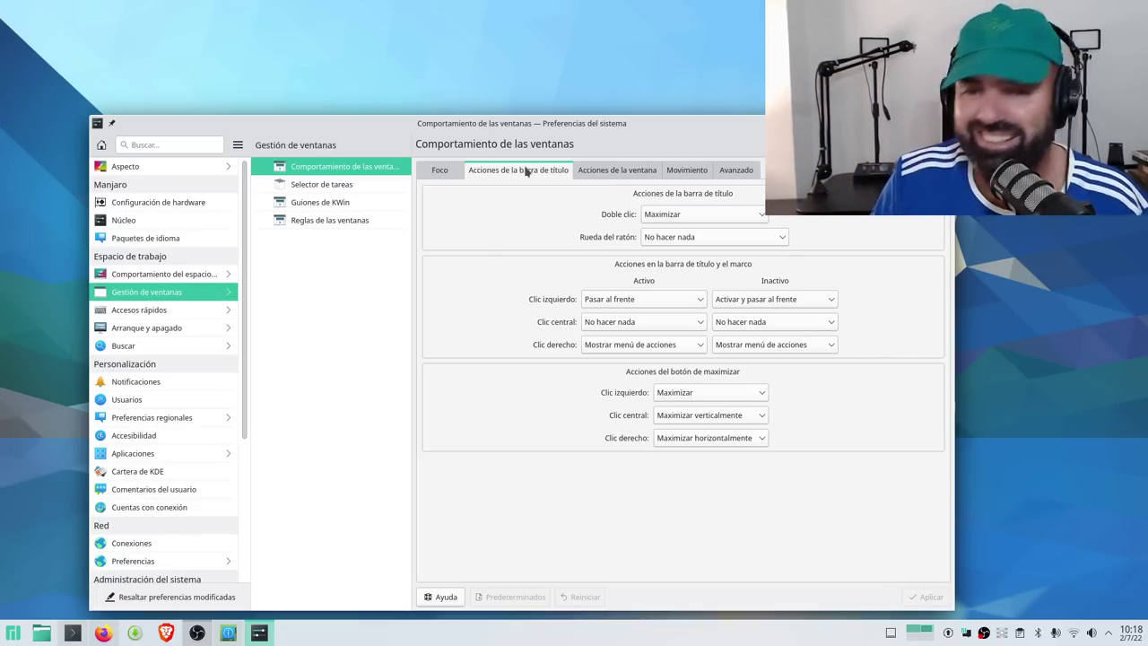
{"action": "left_click", "coordinate": [601, 170]}
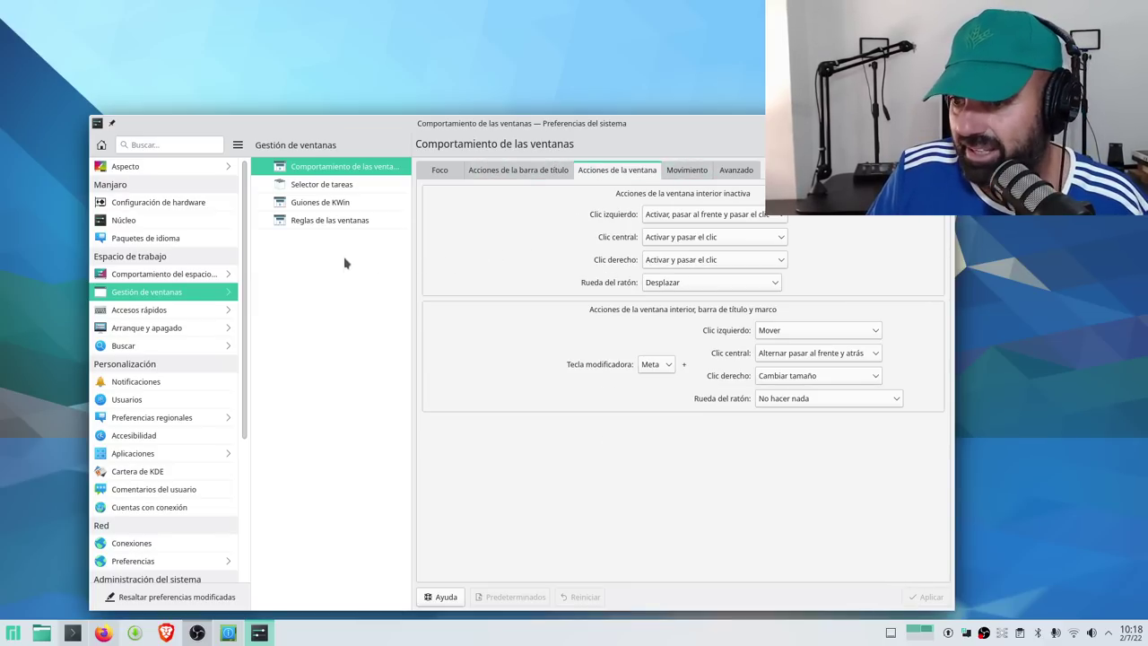
Review the Espacio de trabajo settings for Accesos rápidos, Arranque y apagado (including Inicio automático and Sesión de escritorio) and Buscar
{"action": "mouse_move", "coordinate": [225, 318]}
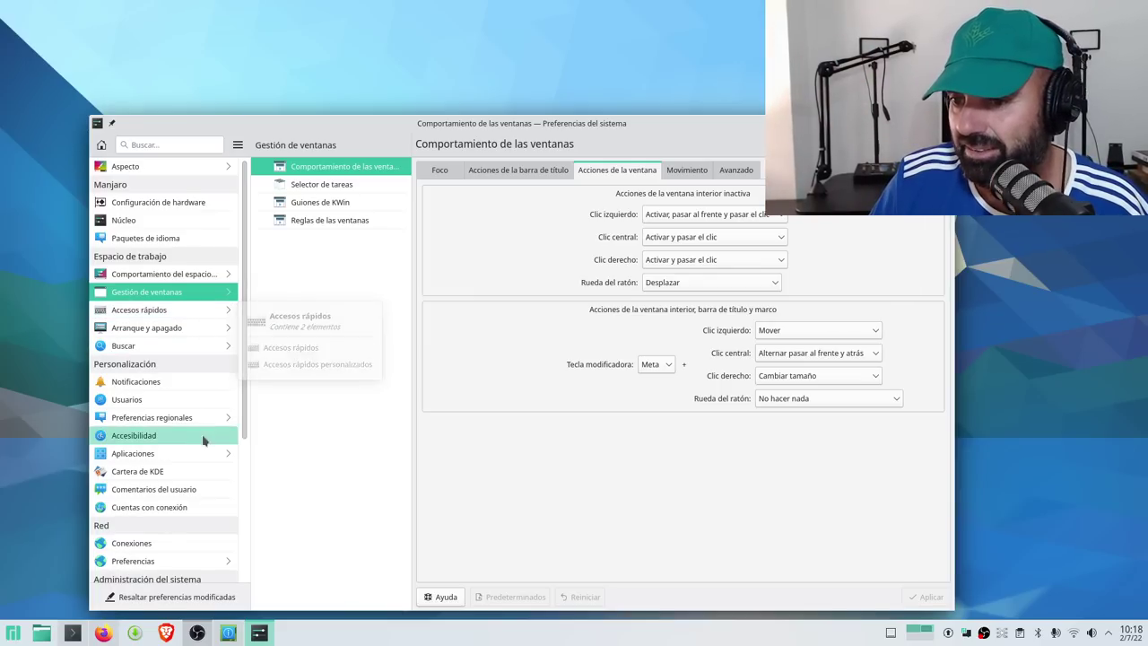
{"action": "left_click", "coordinate": [197, 308]}
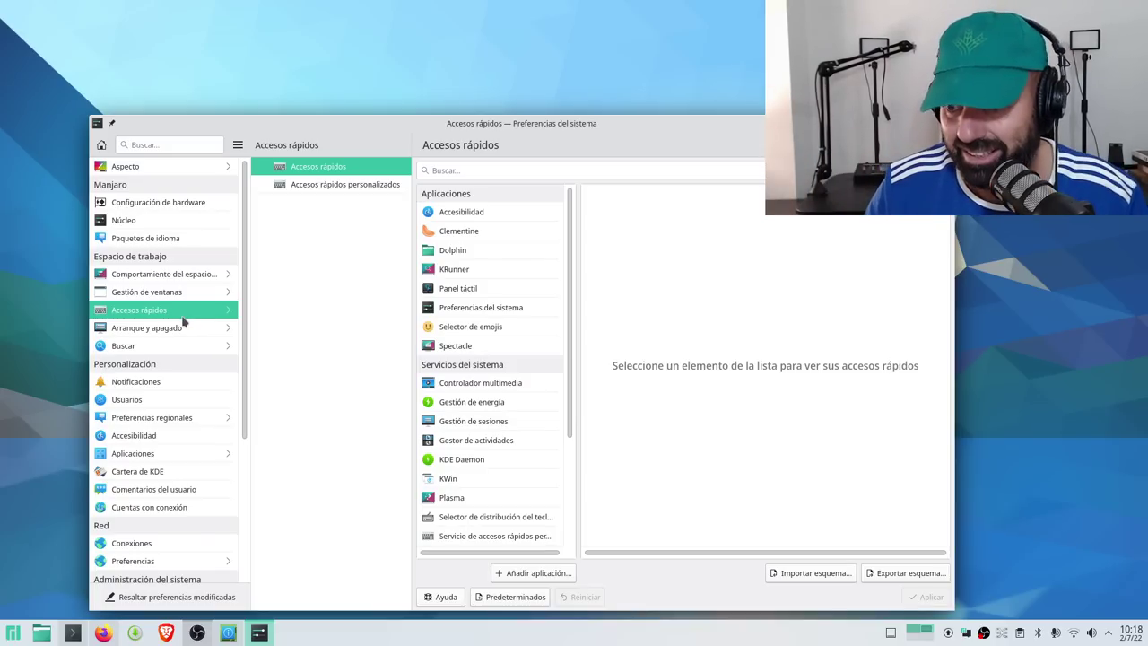
{"action": "left_click", "coordinate": [163, 334]}
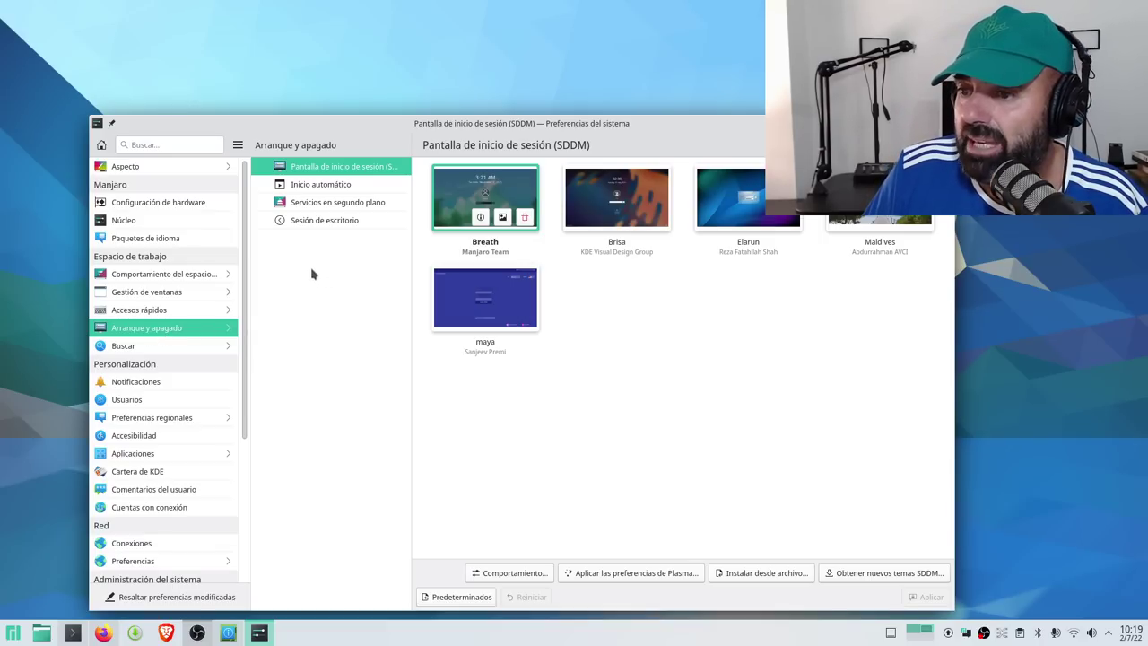
{"action": "left_click", "coordinate": [341, 191]}
{"action": "left_click", "coordinate": [338, 221]}
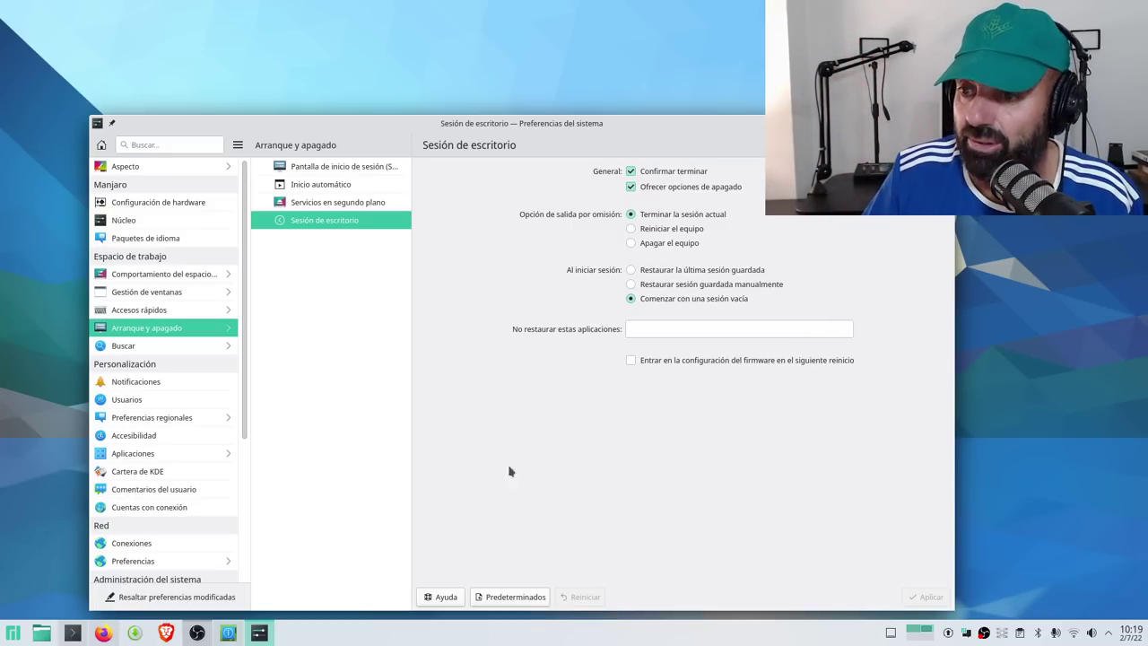
{"action": "left_click", "coordinate": [151, 354]}
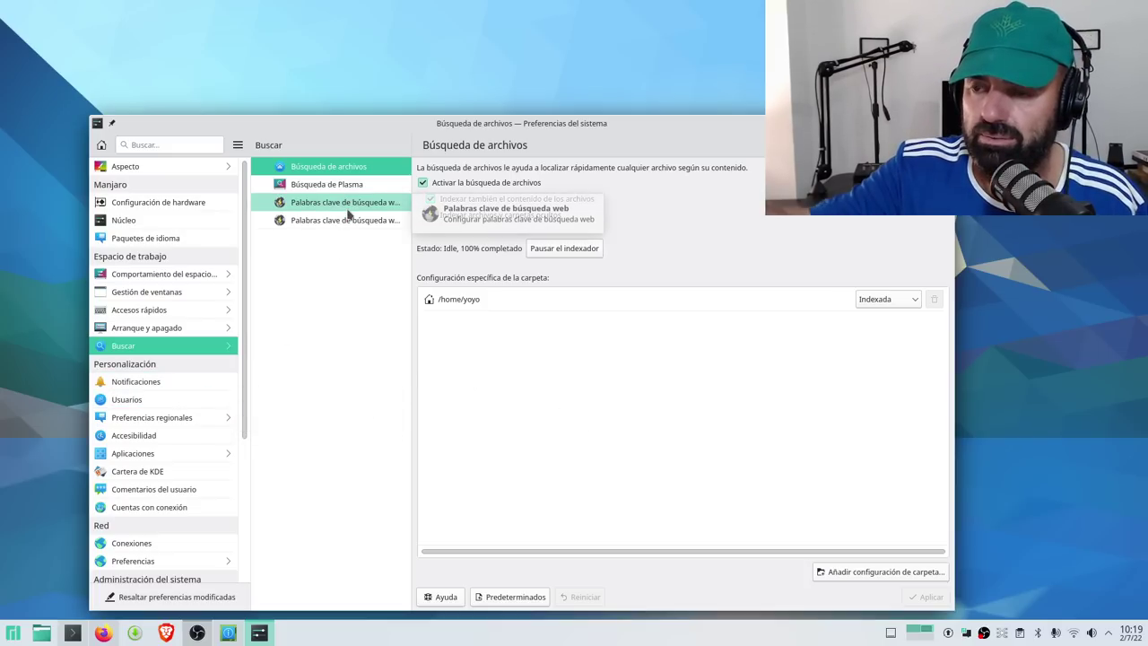
Review the Personalización settings for Notificaciones, Usuarios and Preferencias regionales, including Idioma, Formatos, Corrector ortográfico and Fecha y hora
{"action": "left_click", "coordinate": [152, 381]}
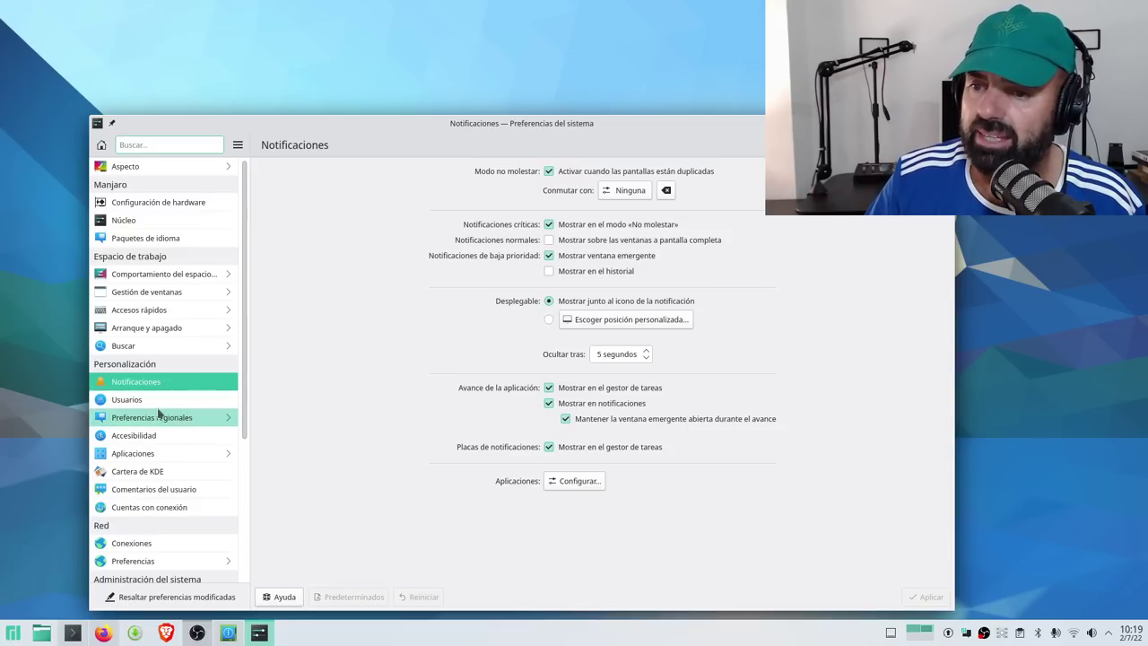
{"action": "left_click", "coordinate": [154, 401]}
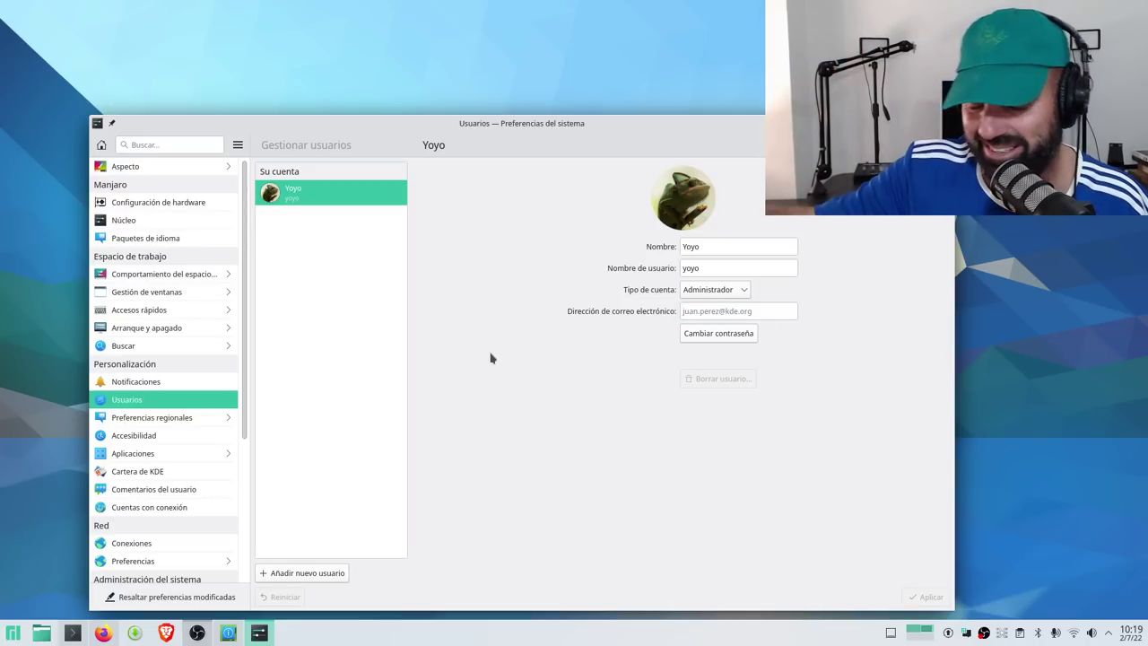
{"action": "left_click", "coordinate": [206, 422]}
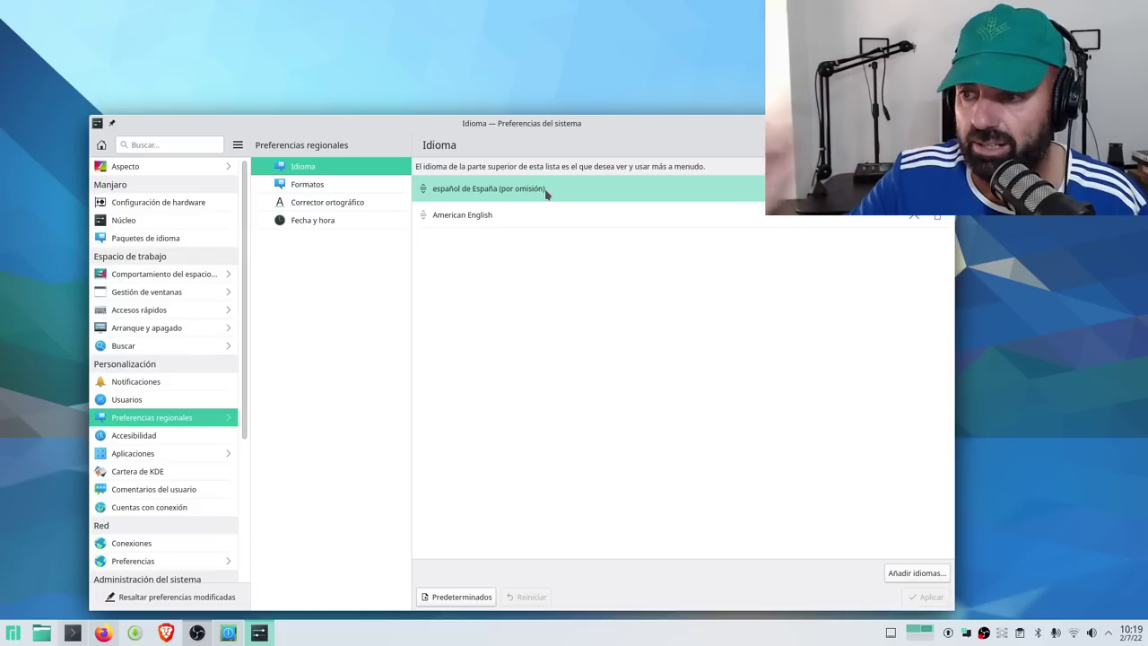
{"action": "left_click", "coordinate": [310, 185]}
{"action": "left_click", "coordinate": [334, 205]}
{"action": "left_click", "coordinate": [323, 219]}
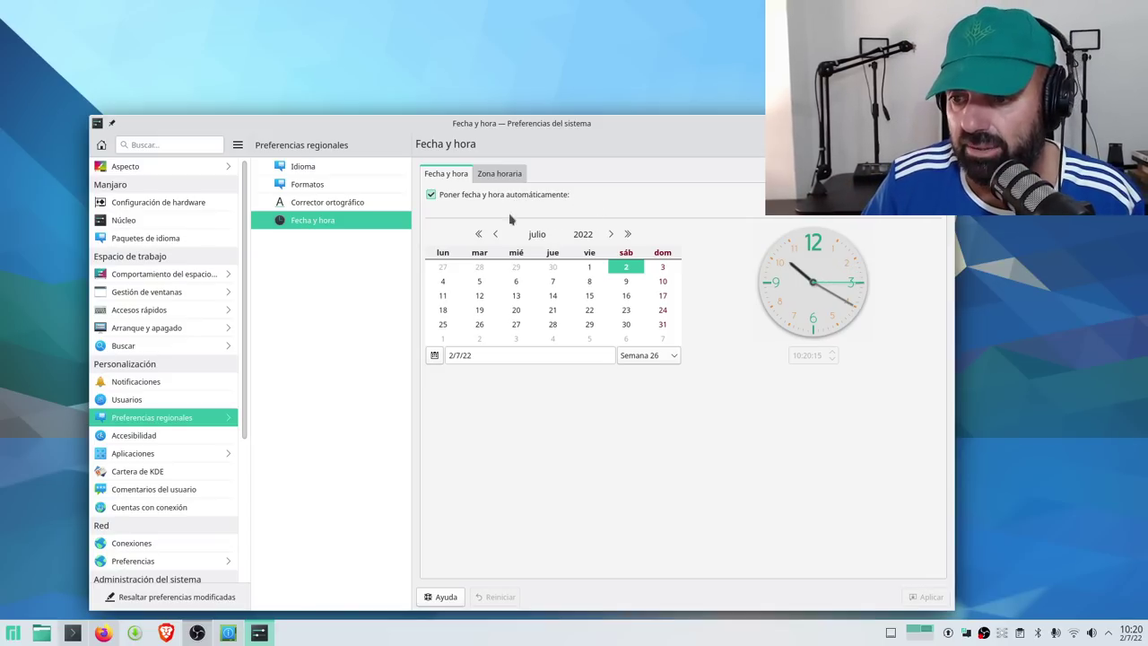
Review the Accesibilidad settings and the Aplicaciones pages for Asociaciones de archivos, Ubicaciones and Aplicaciones predeterminadas
{"action": "left_click_drag", "start_coordinate": [711, 130], "coordinate": [670, 98]}
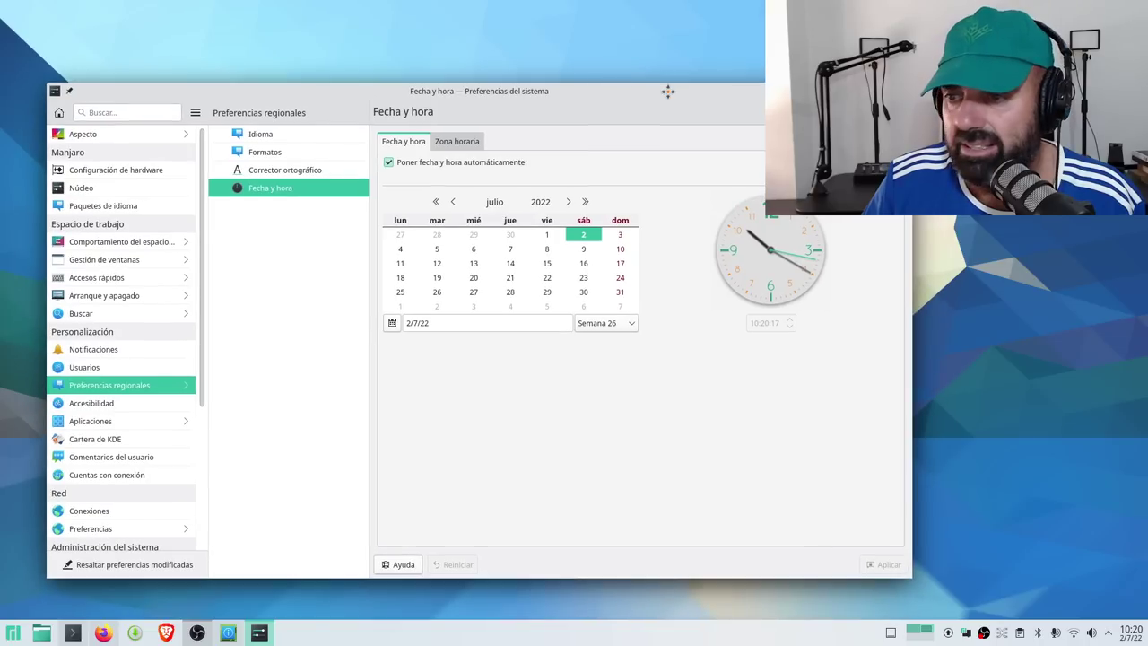
{"action": "left_click", "coordinate": [126, 398]}
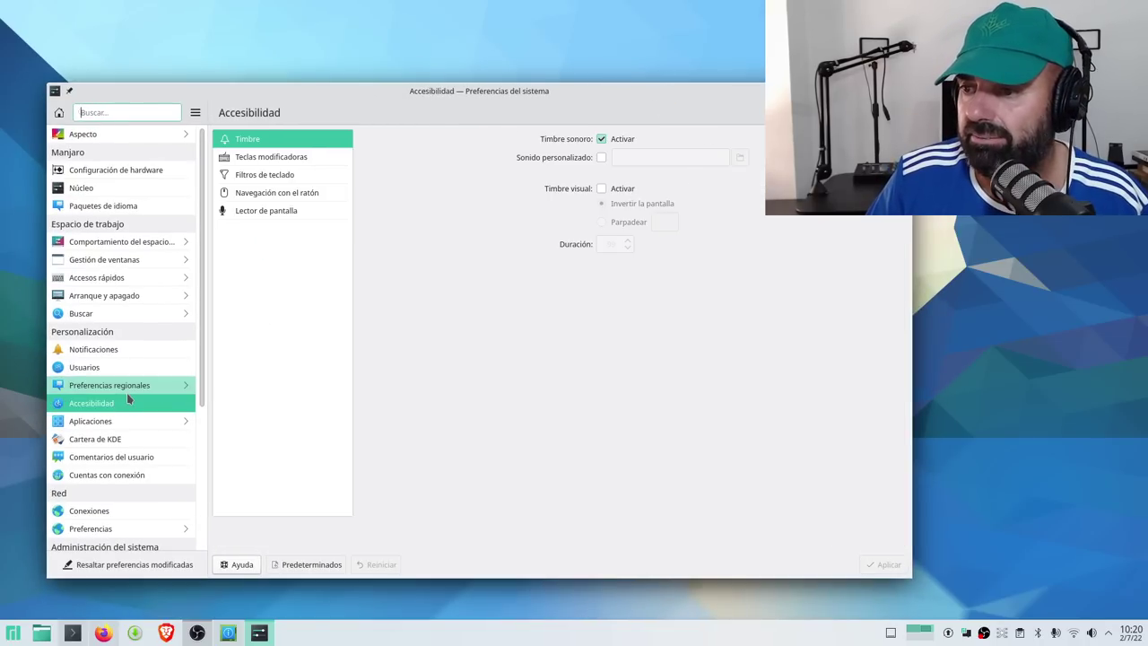
{"action": "left_click", "coordinate": [116, 427]}
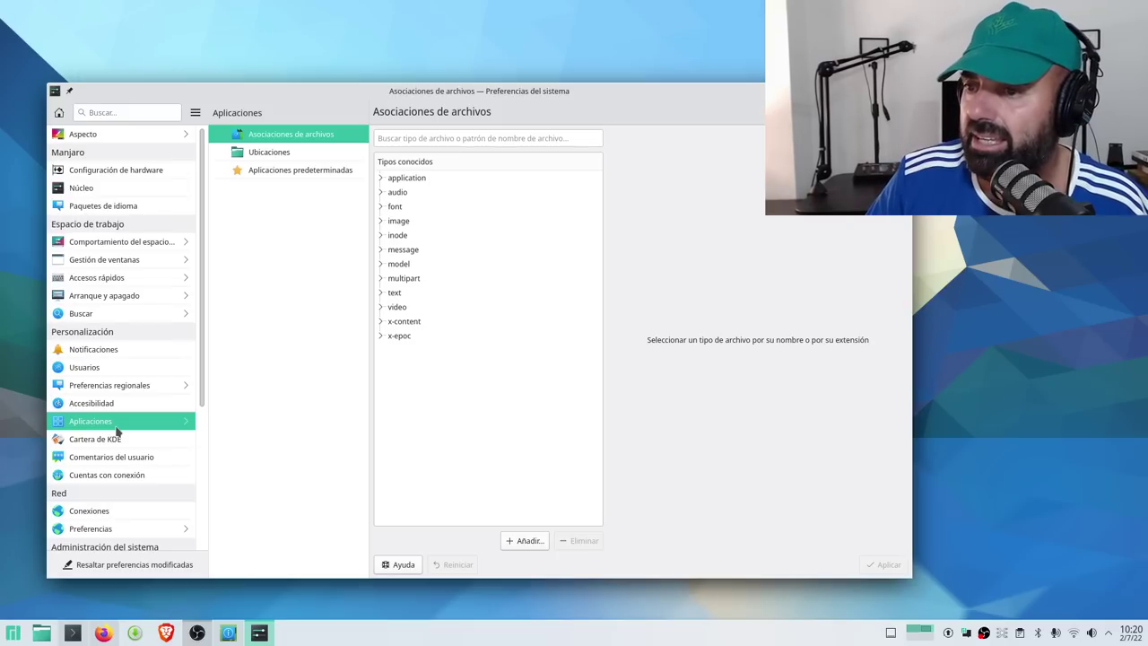
{"action": "left_click", "coordinate": [268, 152]}
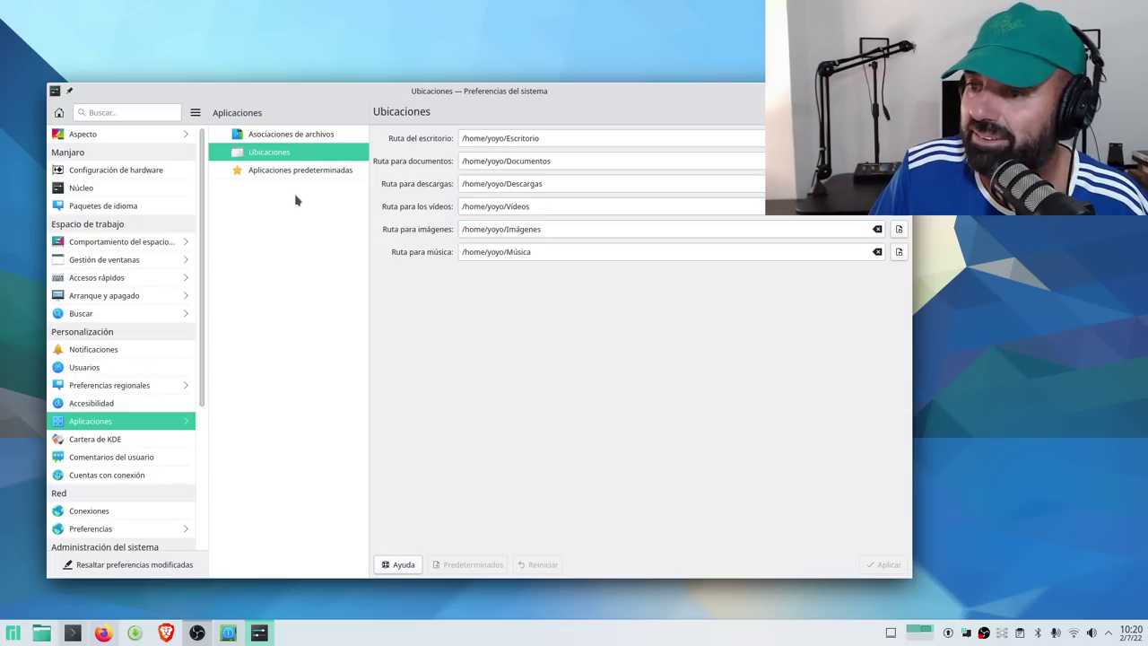
{"action": "left_click", "coordinate": [305, 173]}
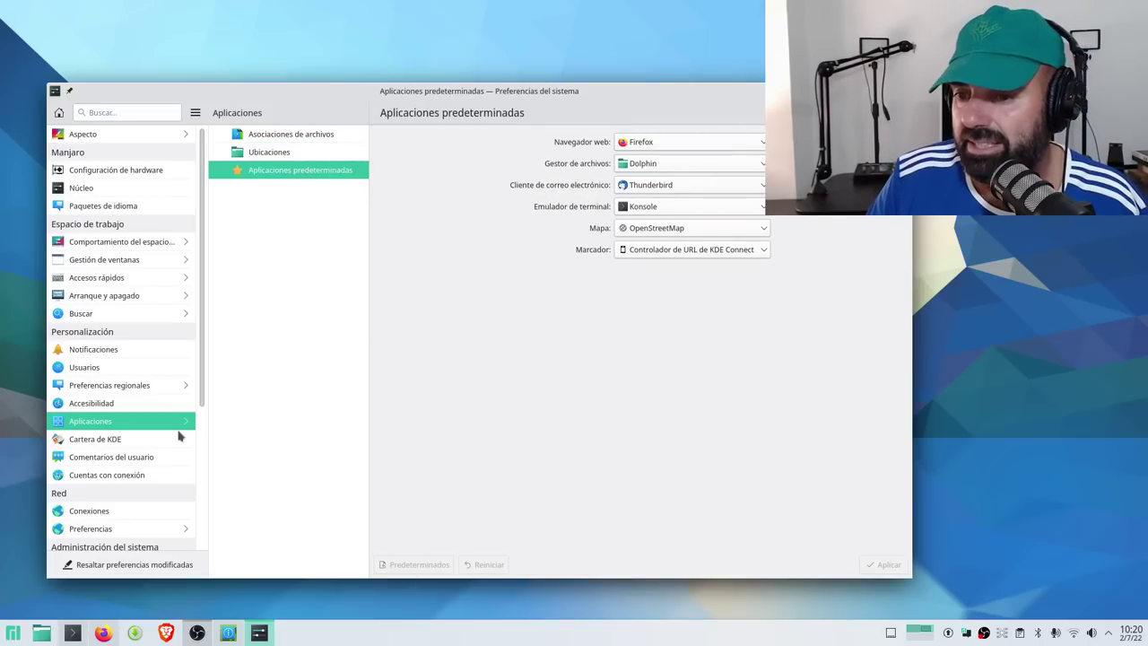
Review the Cartera de KDE preferences and access control, Comentarios del usuario and Cuentas con conexión
{"action": "left_click", "coordinate": [117, 441]}
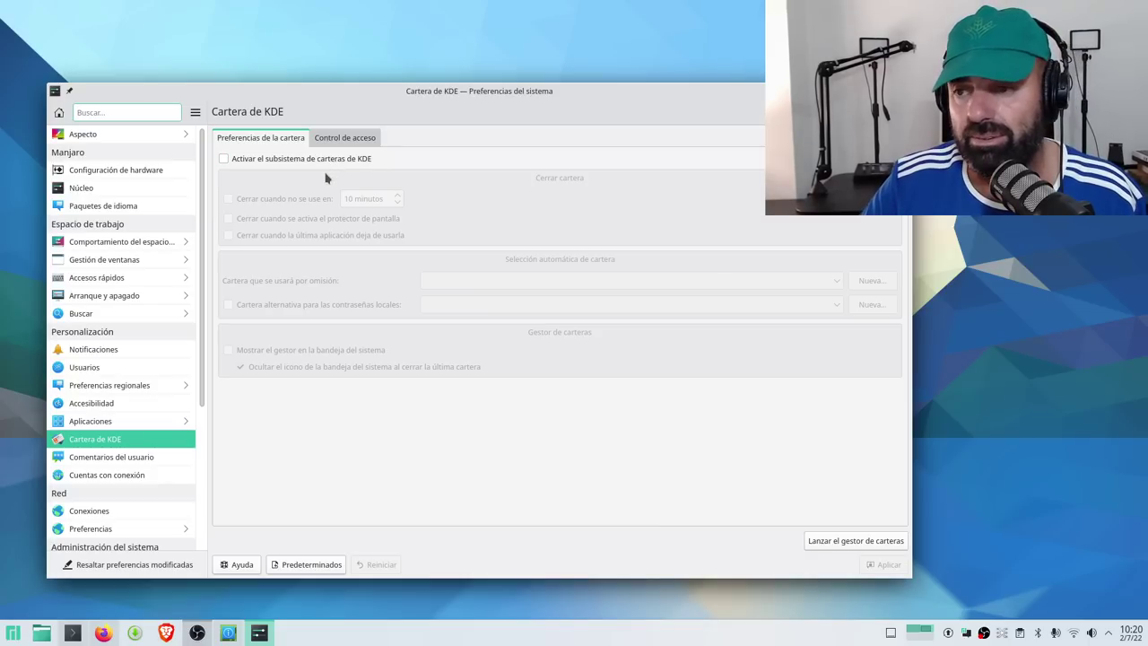
{"action": "left_click", "coordinate": [345, 144]}
{"action": "left_click", "coordinate": [260, 141]}
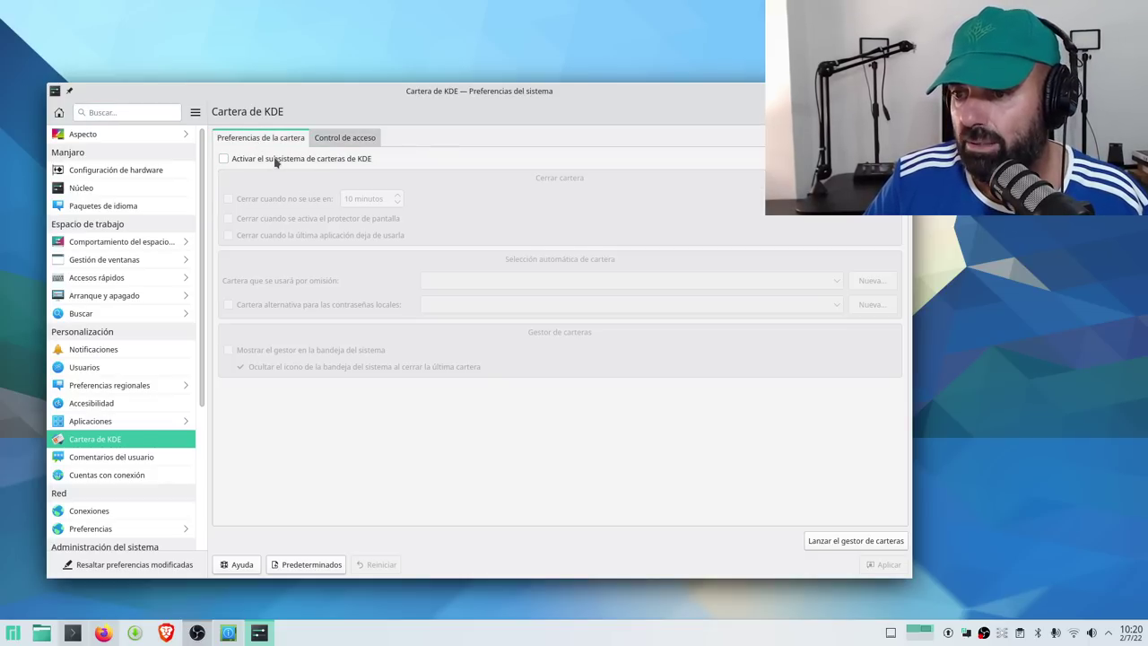
{"action": "left_click", "coordinate": [164, 458]}
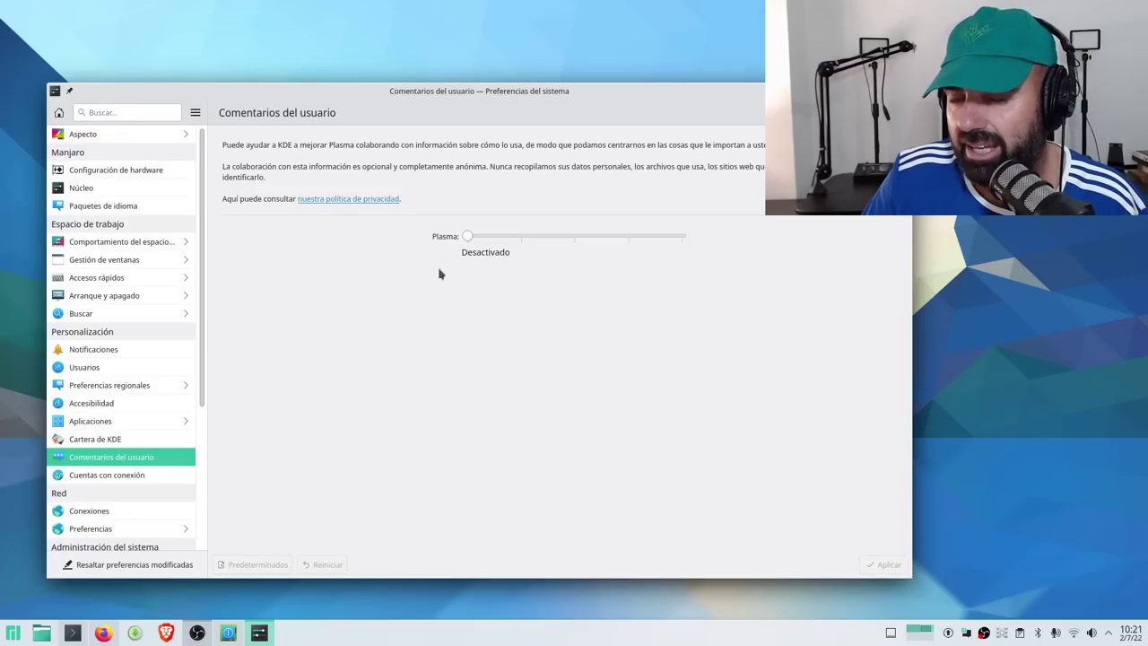
{"action": "scroll", "coordinate": [199, 386], "scroll_direction": "down", "scroll_amount": 3}
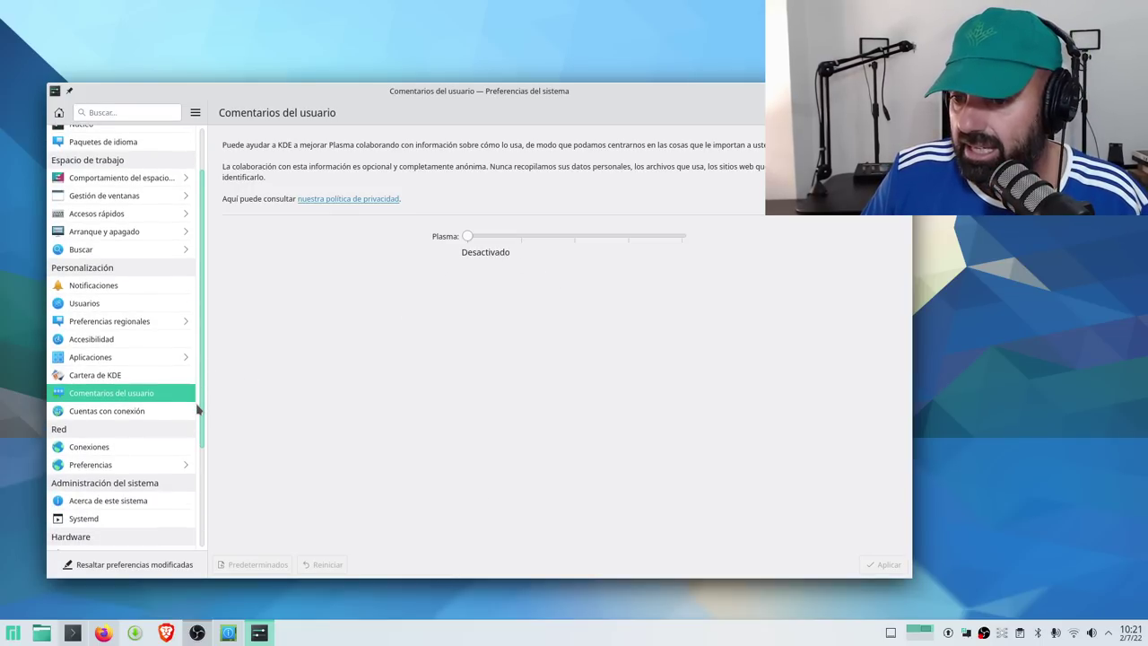
{"action": "left_click", "coordinate": [126, 411]}
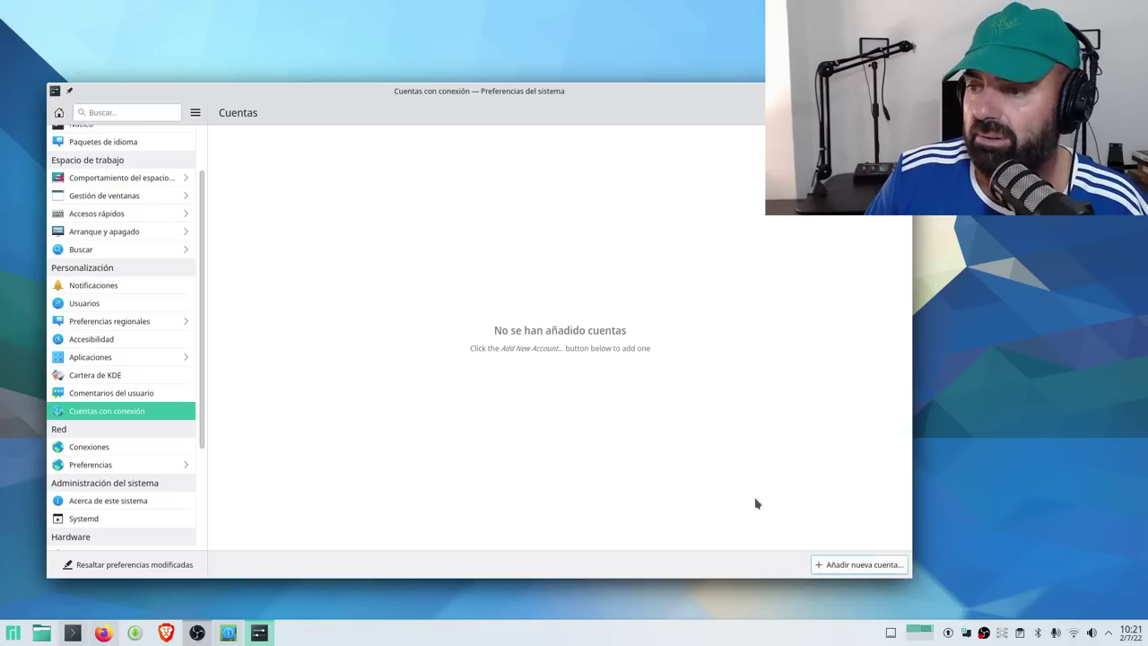
Review the Red settings for Conexiones and Proxy, and the Administración del sistema pages Acerca de este sistema and Systemd
{"action": "left_click", "coordinate": [117, 448]}
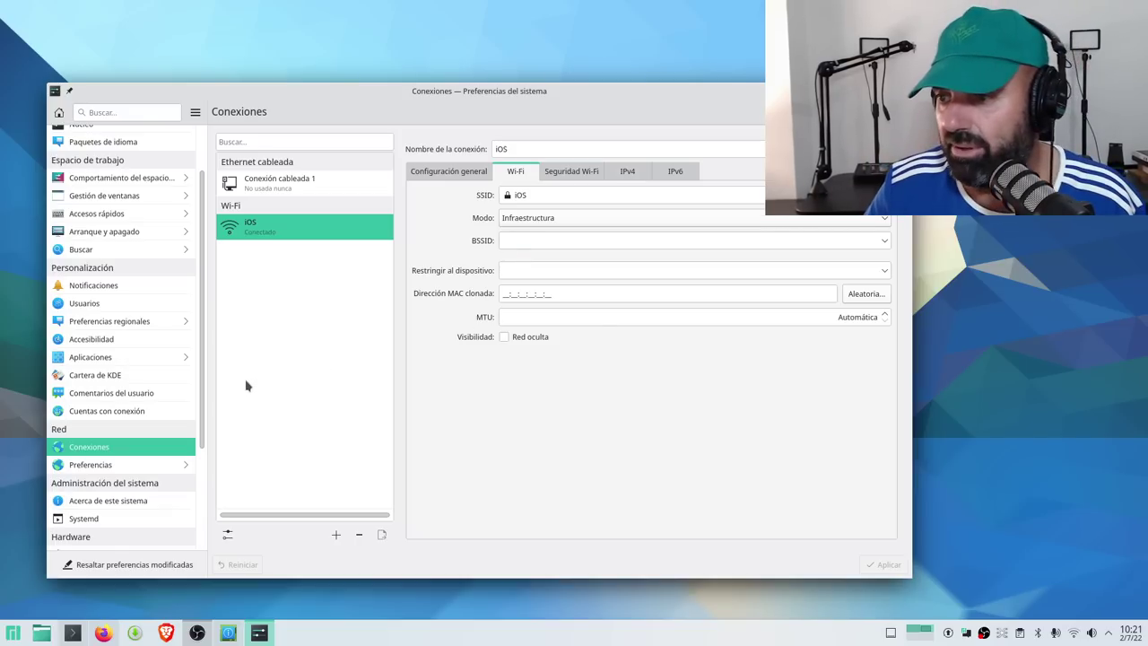
{"action": "left_click", "coordinate": [91, 467]}
{"action": "scroll", "coordinate": [199, 455], "scroll_direction": "down", "scroll_amount": 1}
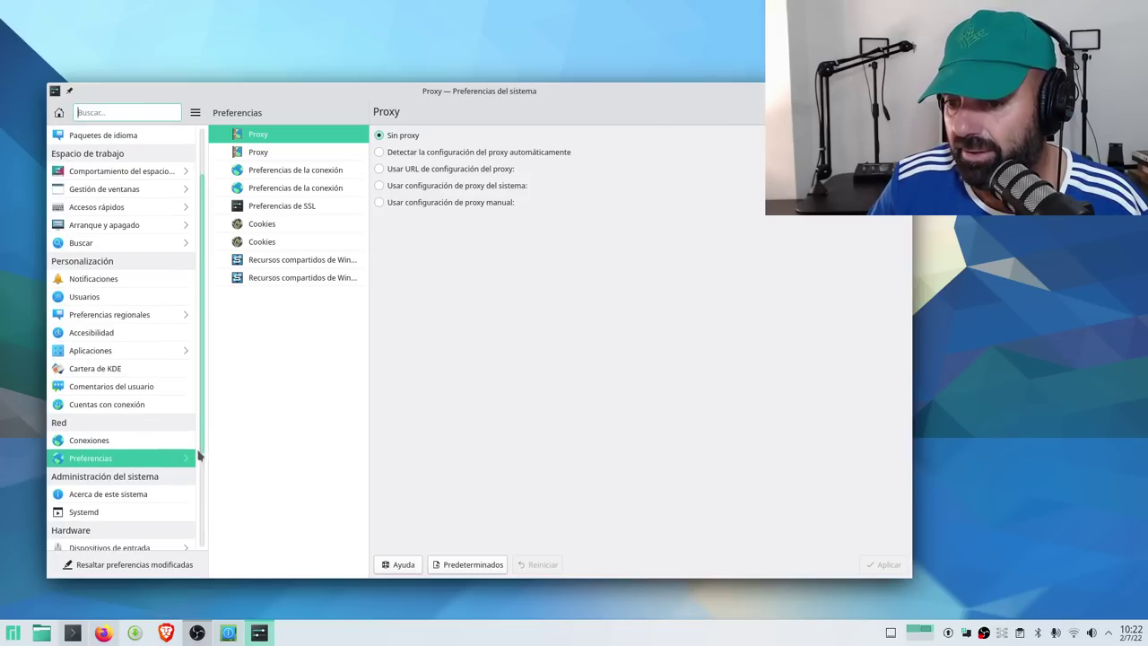
{"action": "left_click_drag", "start_coordinate": [199, 455], "coordinate": [195, 508]}
{"action": "left_click", "coordinate": [139, 403]}
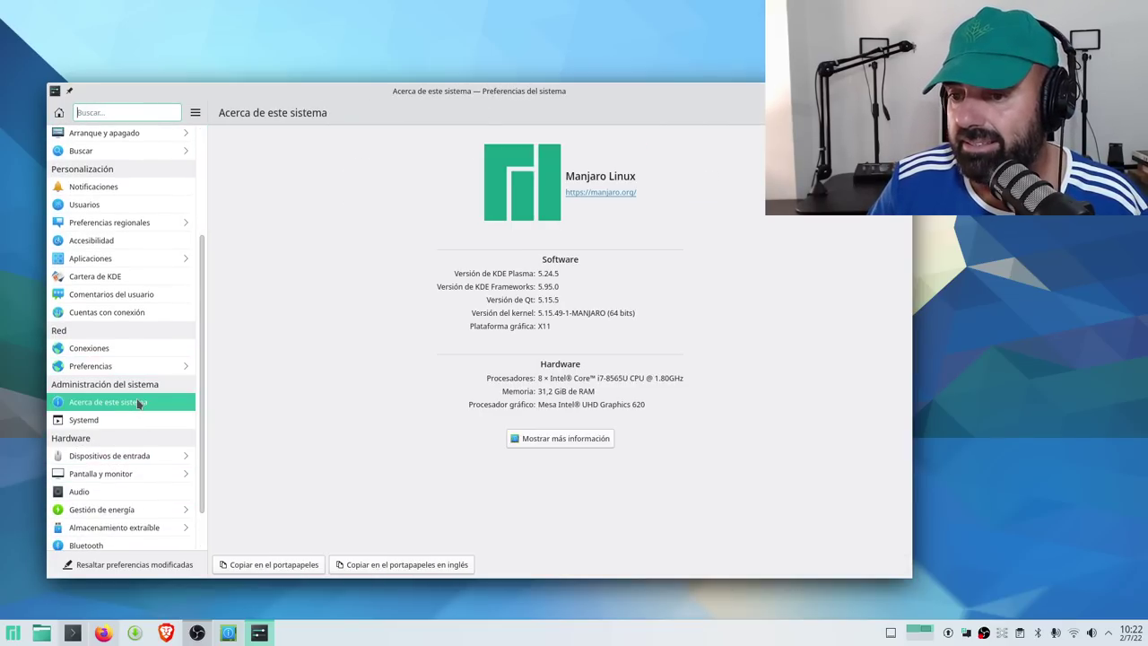
{"action": "key", "text": "ctrl+f"}
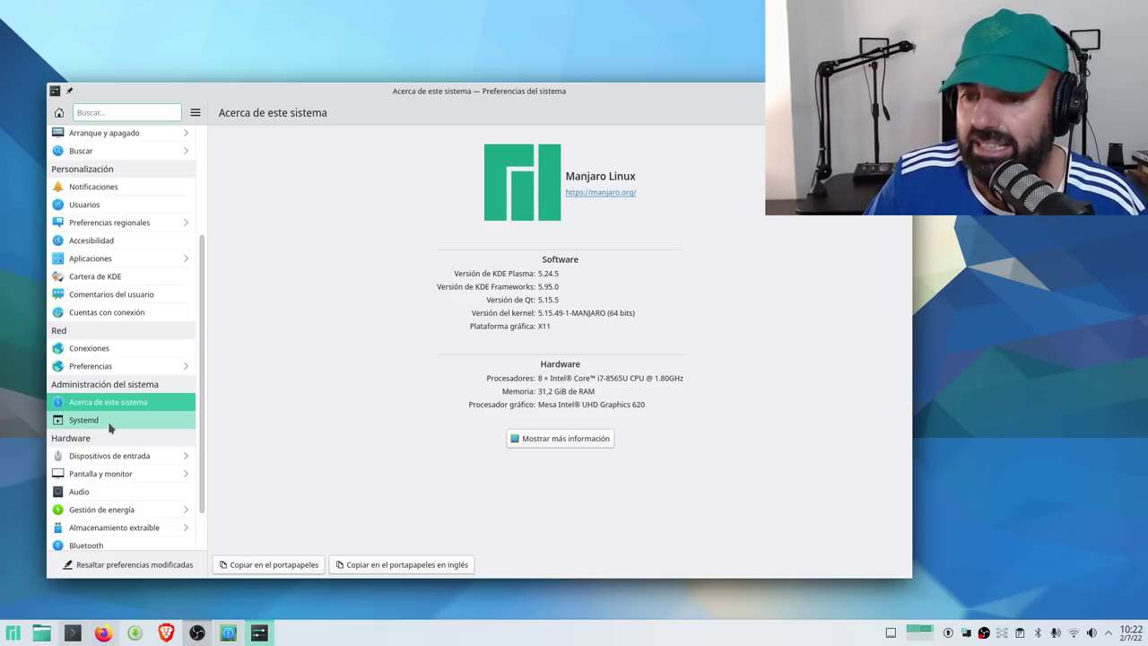
{"action": "left_click", "coordinate": [108, 421]}
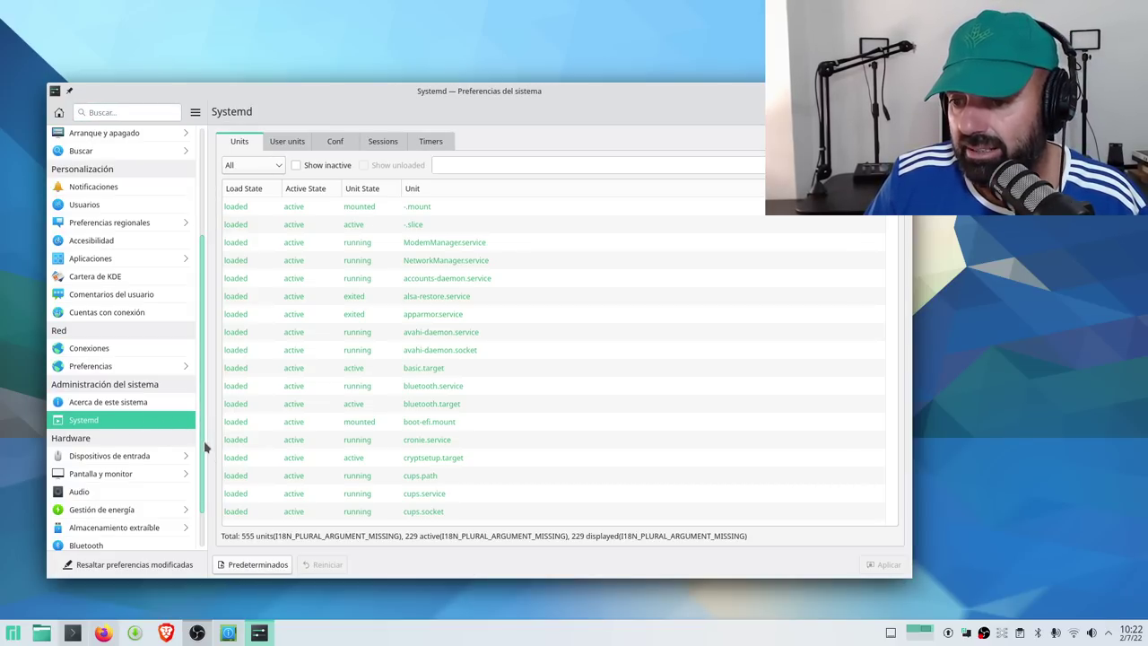
Review the Teclado settings under Dispositivos de entrada, covering Hardware, Distribuciones and Avanzado
{"action": "scroll", "coordinate": [205, 449], "scroll_direction": "down", "scroll_amount": 1}
{"action": "left_click", "coordinate": [118, 422]}
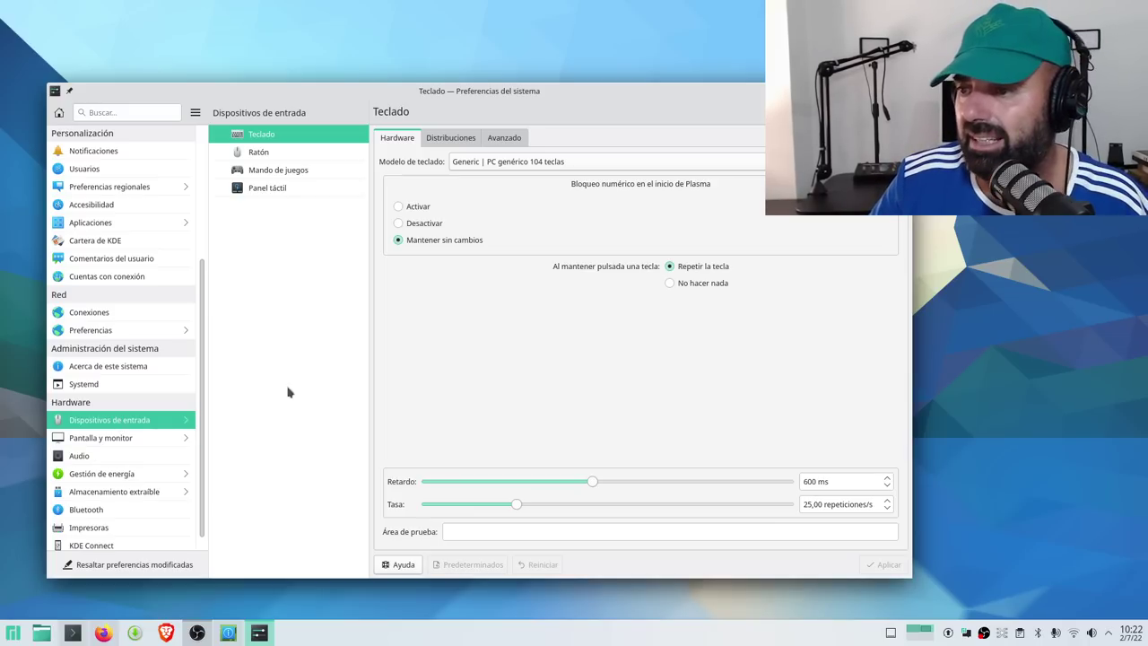
{"action": "left_click", "coordinate": [452, 139]}
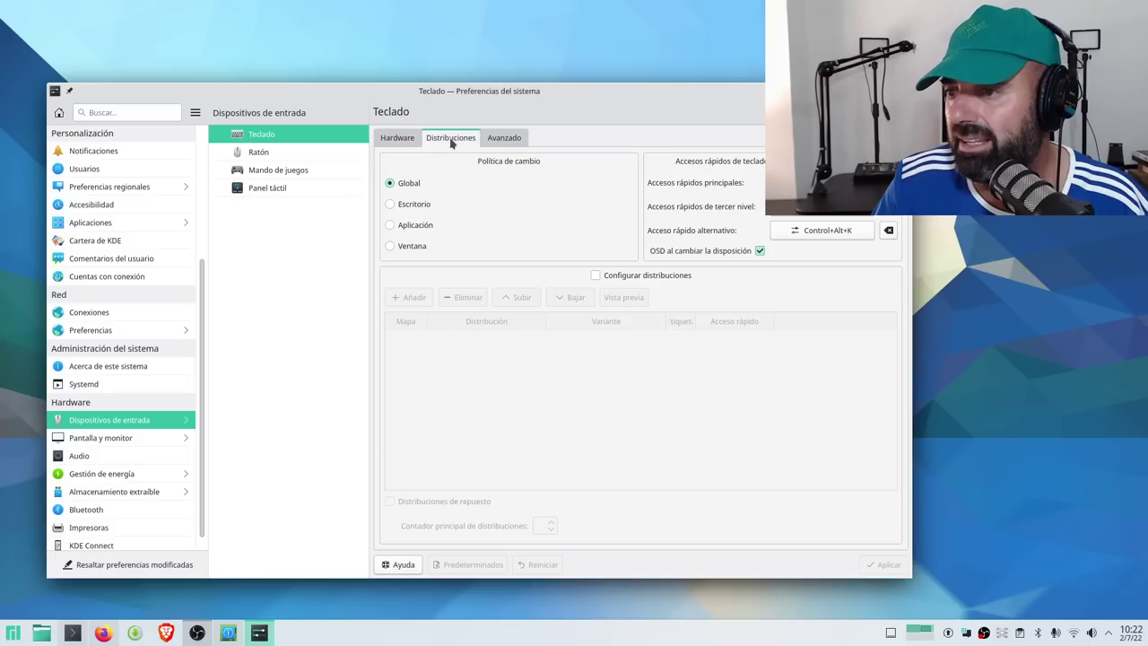
{"action": "left_click", "coordinate": [515, 139]}
Review the Configuración de la pantalla settings and available refresh rates for the Acer Technologies KG251Q and 2470W monitors
{"action": "left_click", "coordinate": [113, 443]}
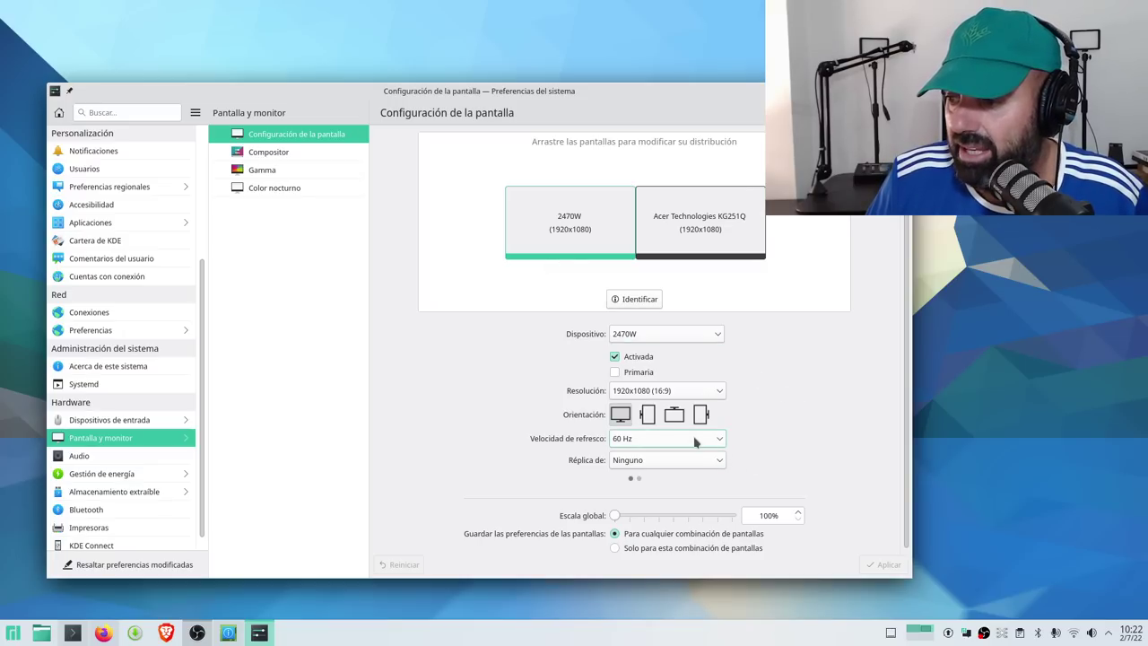
{"action": "left_click", "coordinate": [683, 223]}
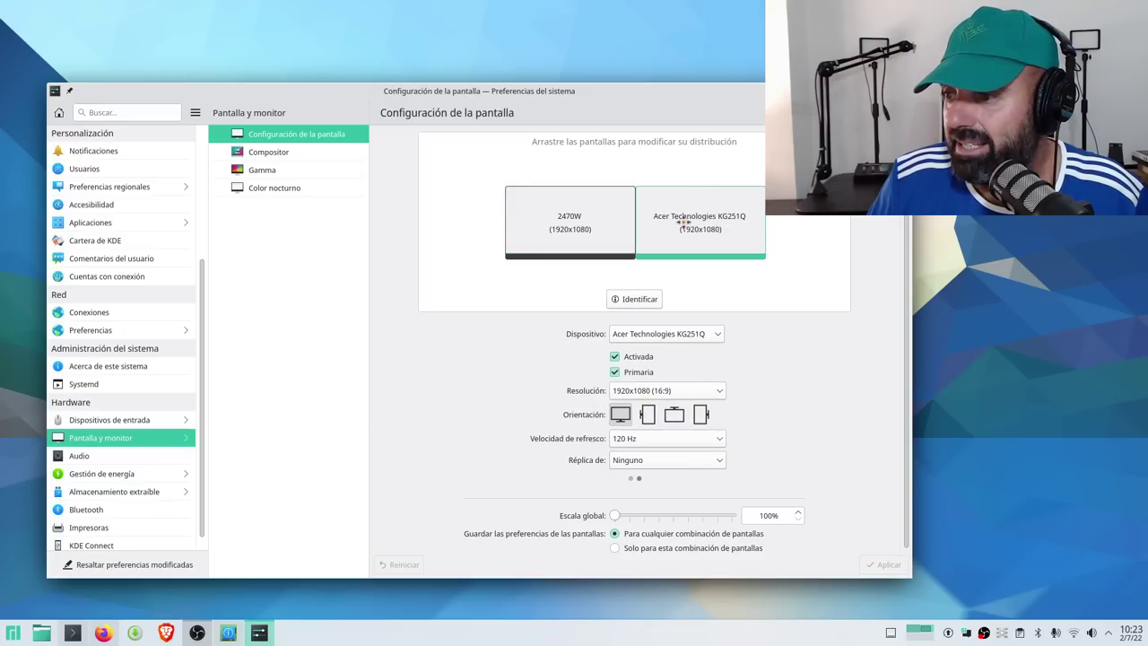
{"action": "left_click", "coordinate": [672, 439]}
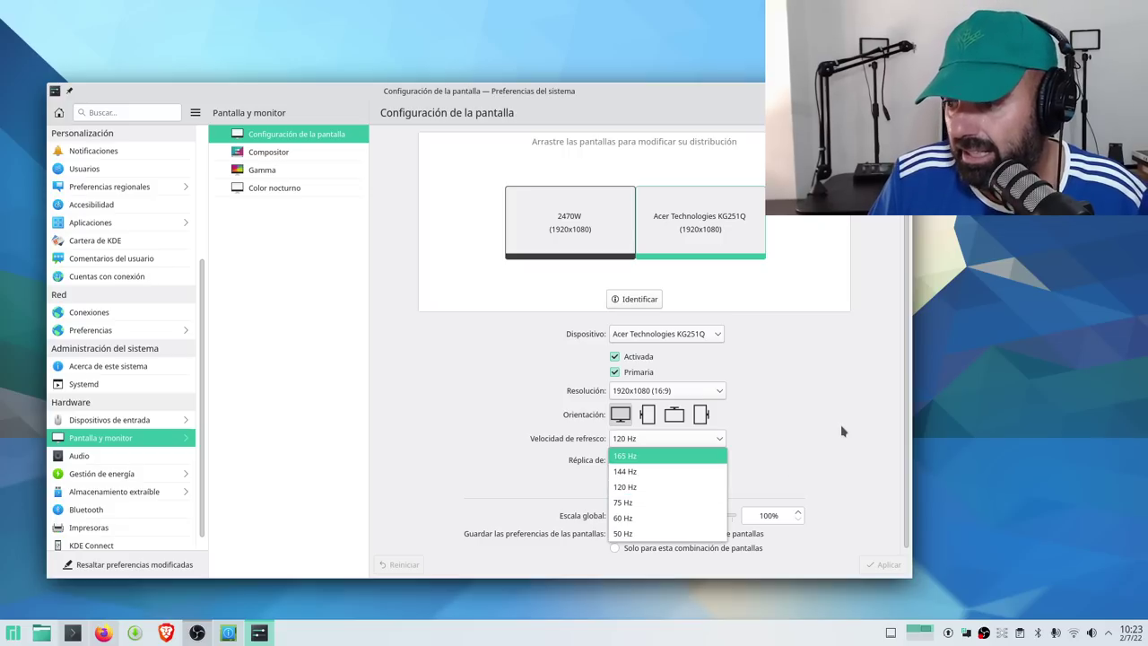
{"action": "key", "text": "Escape"}
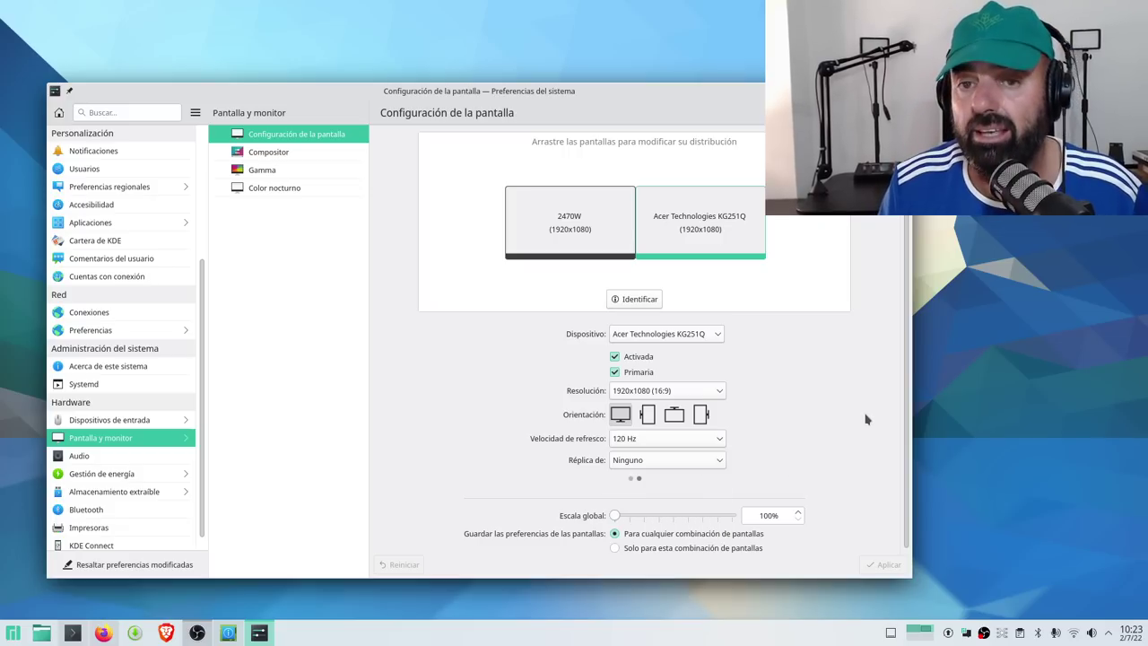
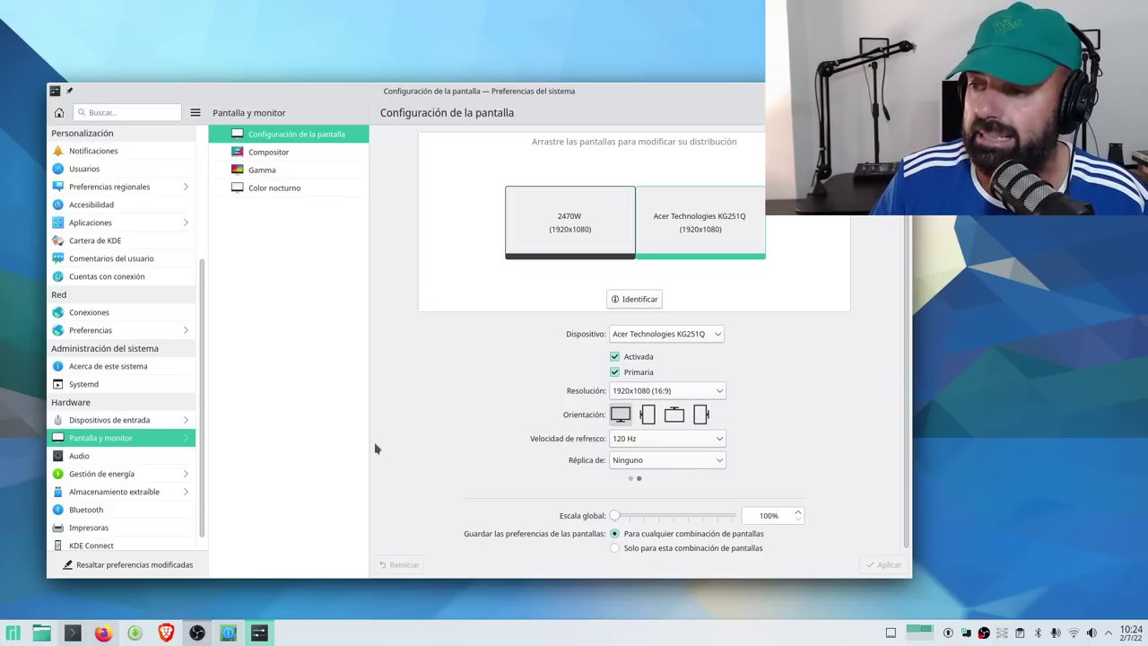
{"action": "left_click", "coordinate": [565, 229]}
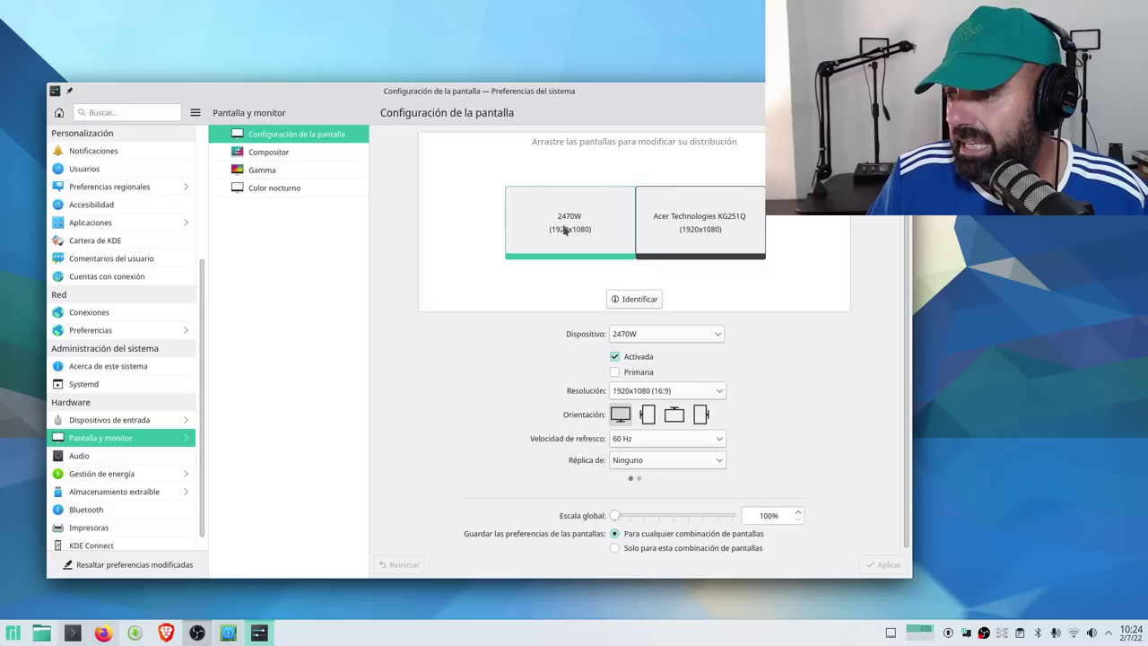
{"action": "left_click", "coordinate": [675, 443]}
{"action": "left_click", "coordinate": [849, 414]}
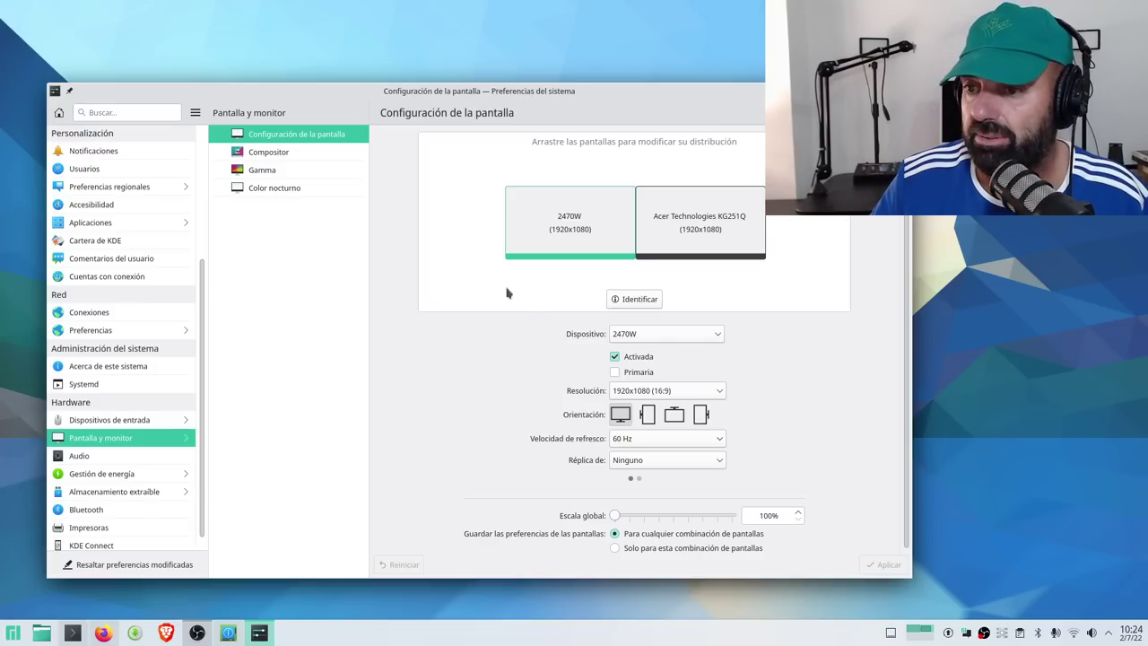
Examine the Compositor settings and the available vsync tearing prevention options
{"action": "left_click", "coordinate": [282, 155]}
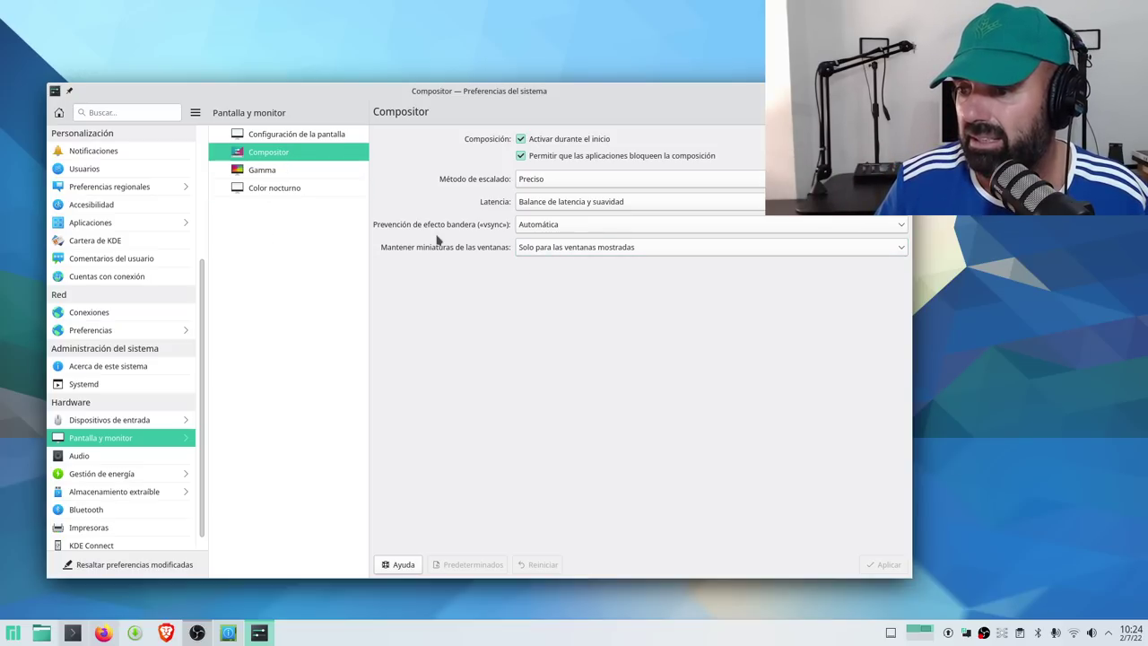
{"action": "left_click", "coordinate": [602, 228]}
{"action": "left_click", "coordinate": [597, 241]}
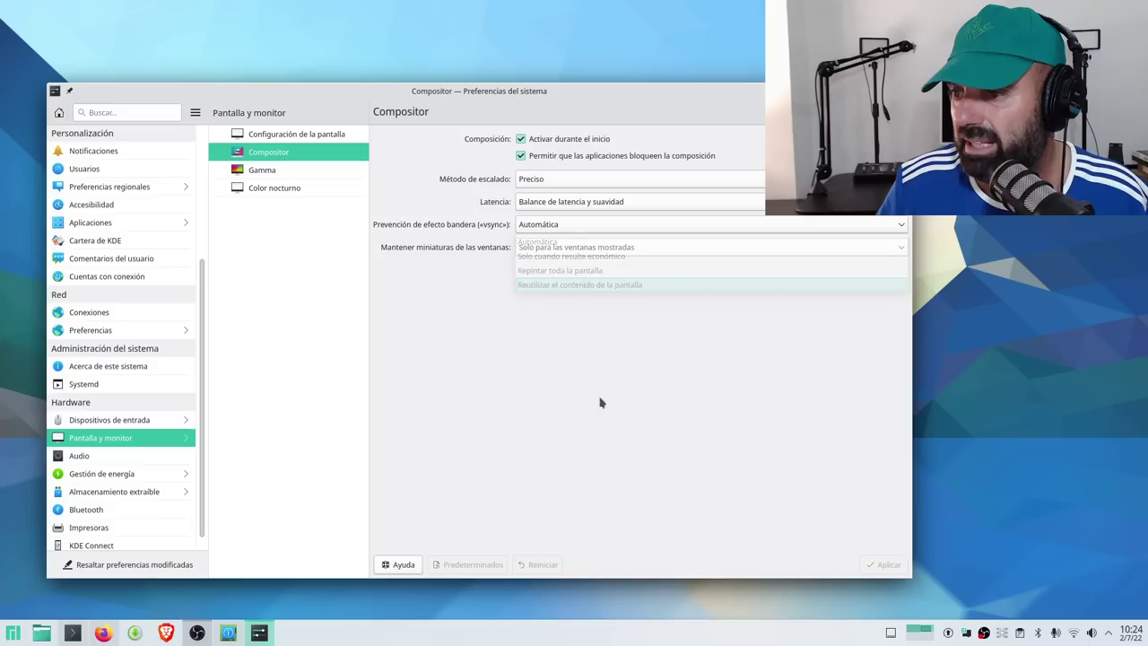
Examine the Compositor latency and scaling method options, and the Gamma and Color nocturno pages of Pantalla y monitor
{"action": "left_click", "coordinate": [584, 204]}
{"action": "left_click", "coordinate": [541, 199]}
{"action": "left_click", "coordinate": [544, 180]}
{"action": "left_click", "coordinate": [482, 396]}
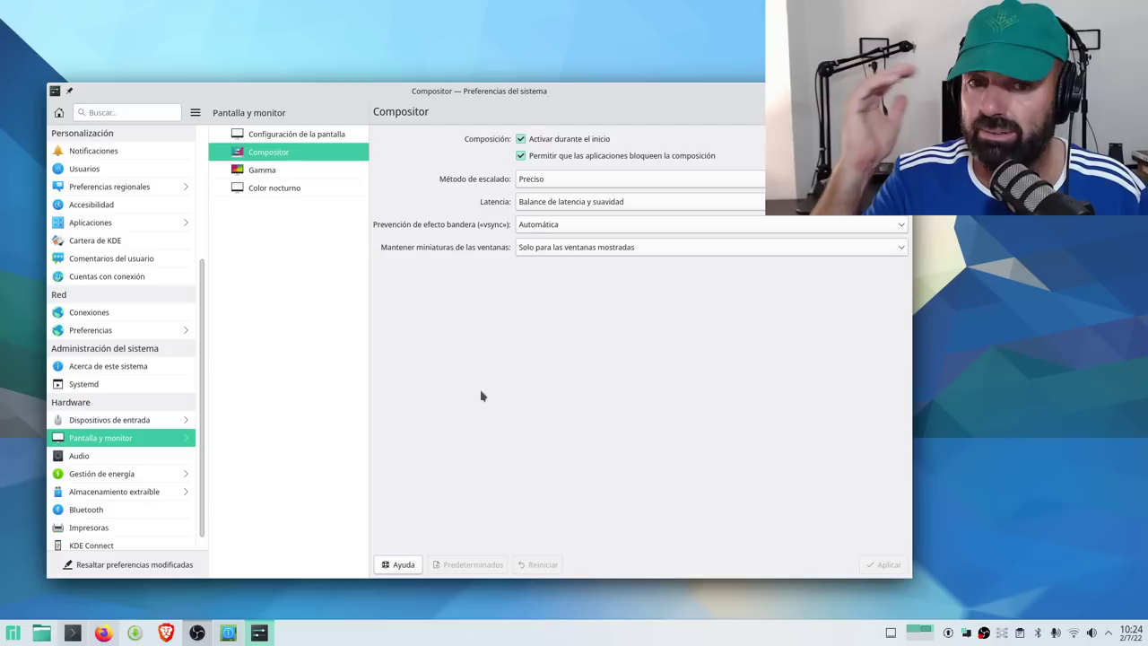
{"action": "left_click", "coordinate": [267, 173]}
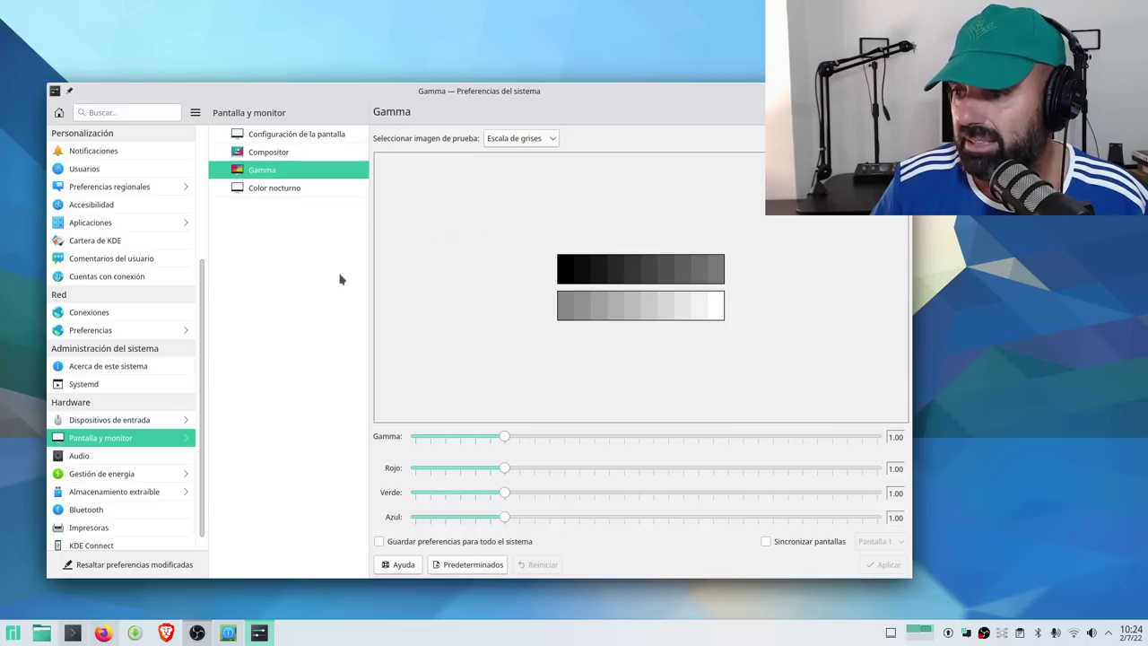
{"action": "left_click", "coordinate": [278, 190]}
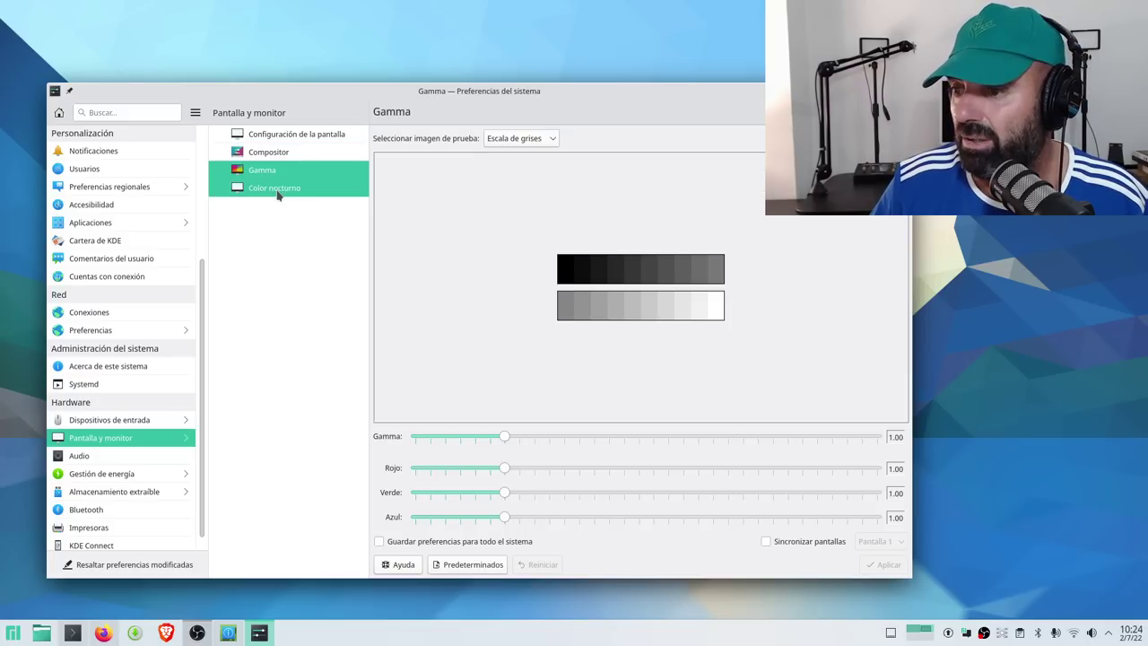
Open the Audio settings, and reposition and enlarge the window to view the playback and recording devices
{"action": "left_click", "coordinate": [104, 459]}
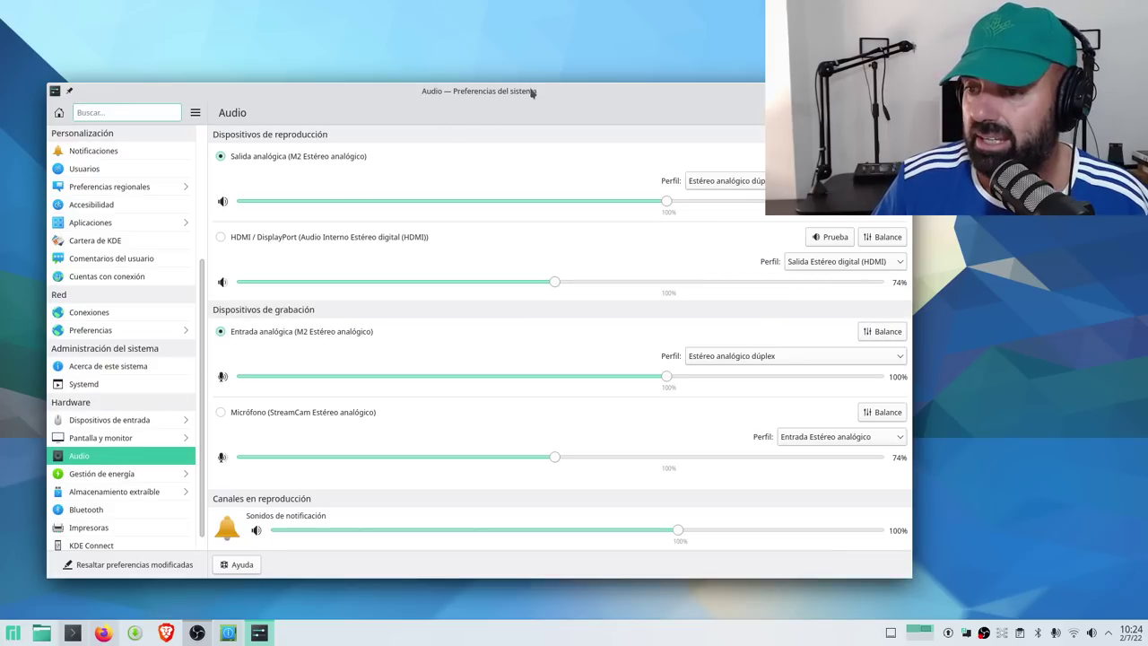
{"action": "left_click_drag", "start_coordinate": [556, 92], "coordinate": [566, 52]}
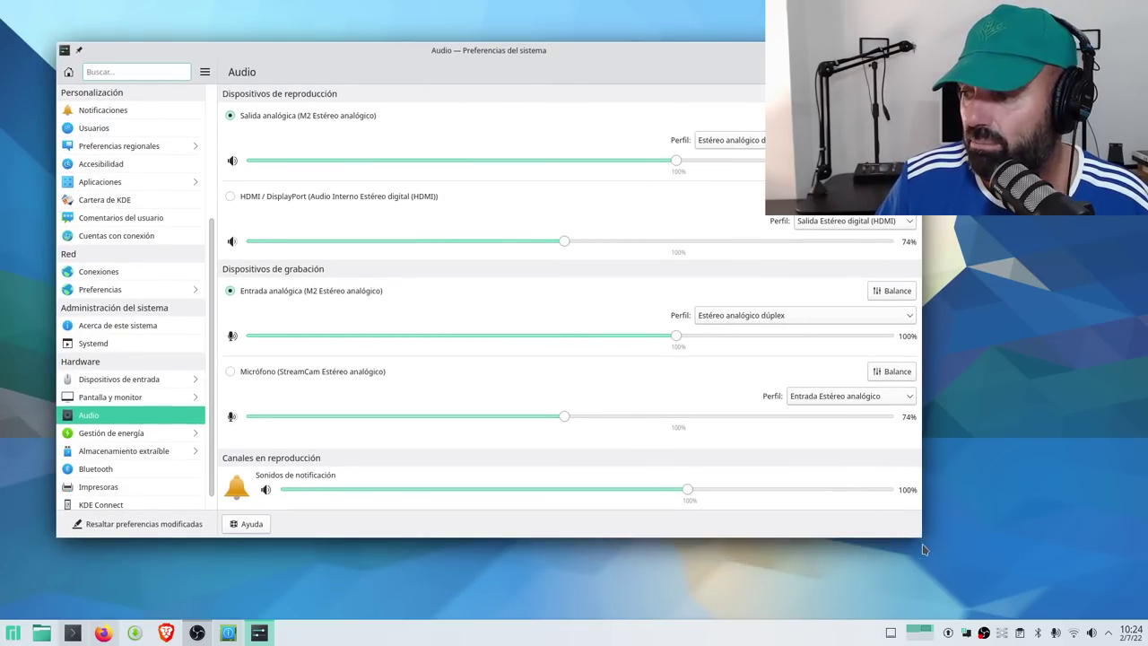
{"action": "left_click_drag", "start_coordinate": [922, 537], "coordinate": [942, 595]}
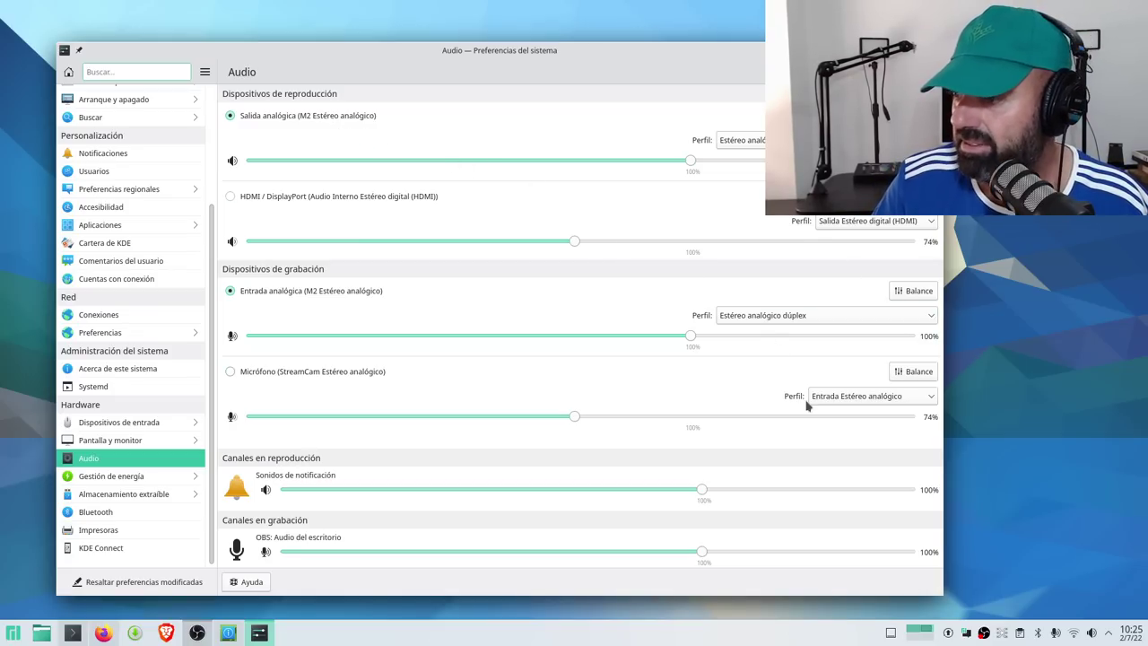
Review Gestión de energía, Almacenamiento extraíble, Bluetooth, Impresoras, KDE Connect and Arranque y apagado, and close Preferencias del sistema
{"action": "left_click", "coordinate": [120, 480]}
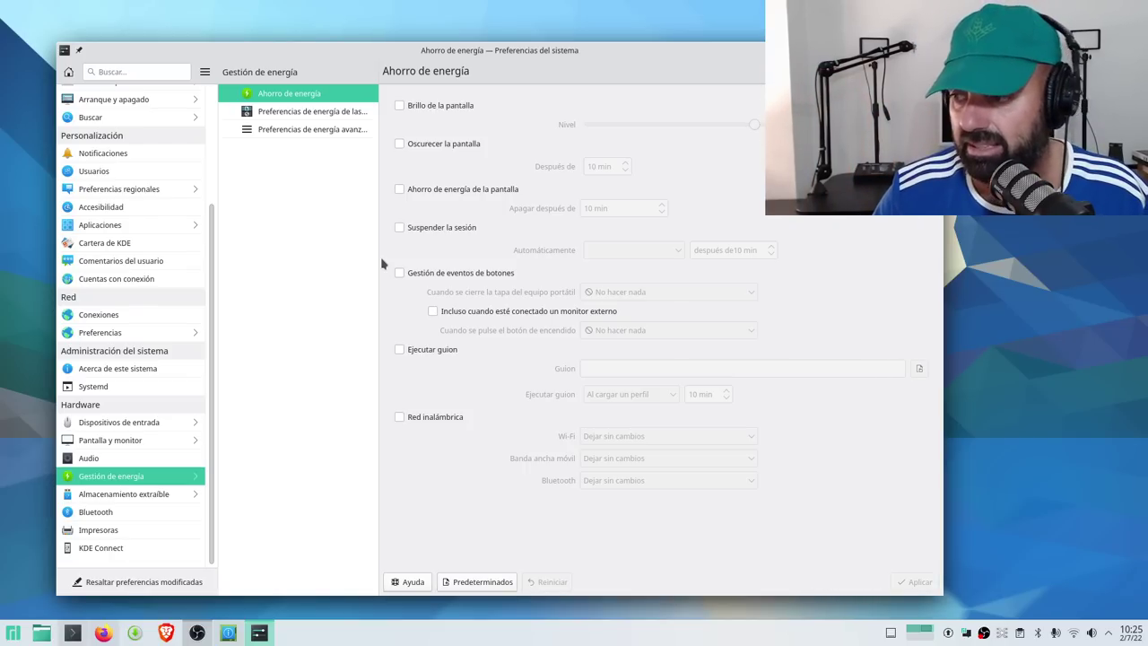
{"action": "left_click", "coordinate": [150, 495]}
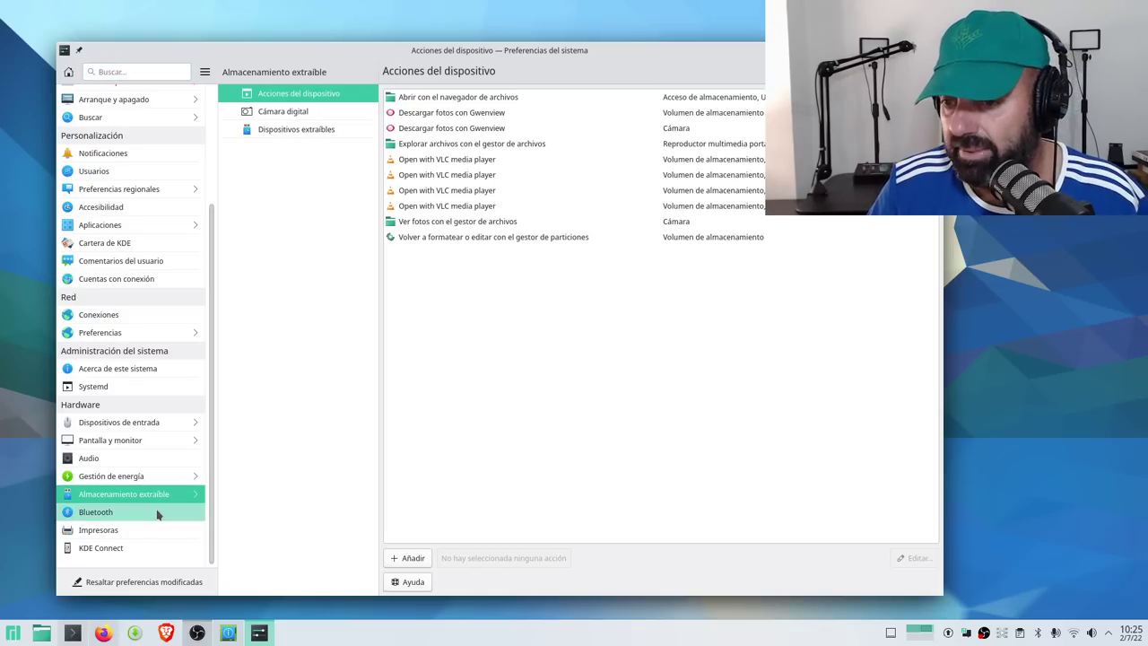
{"action": "left_click", "coordinate": [126, 513]}
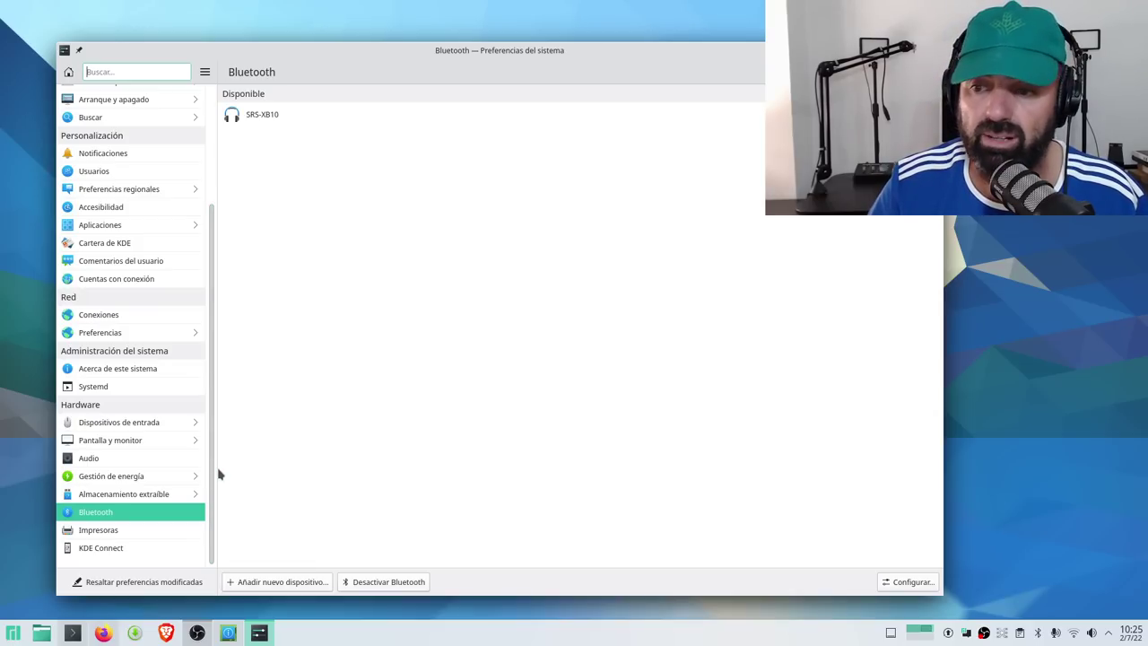
{"action": "left_click", "coordinate": [139, 537]}
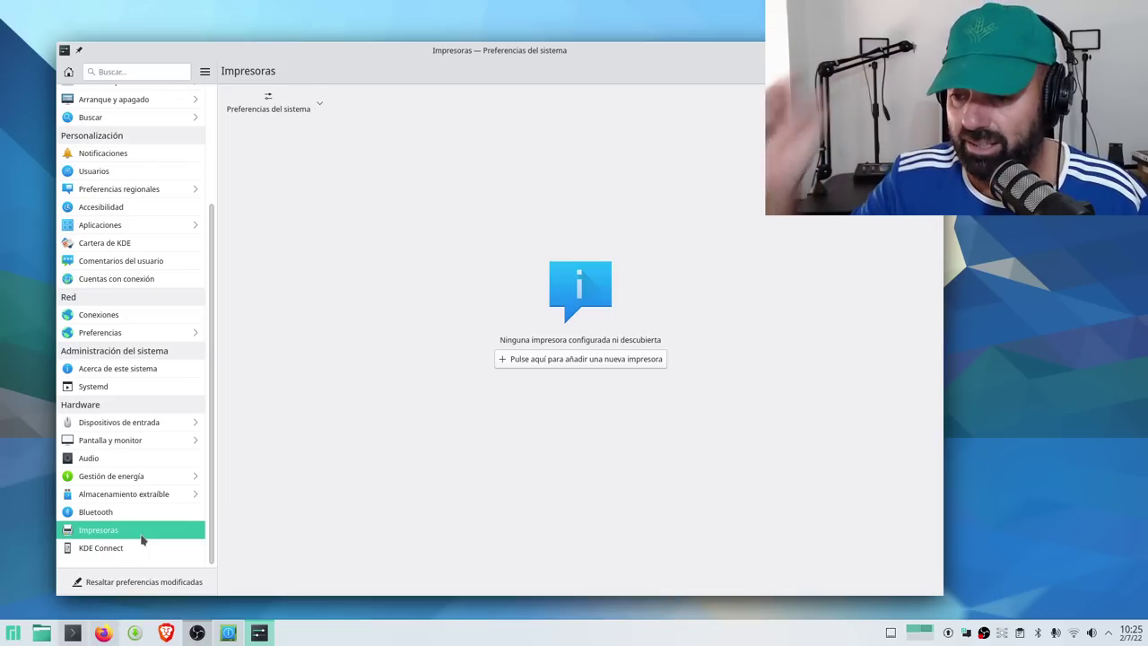
{"action": "left_click", "coordinate": [95, 549]}
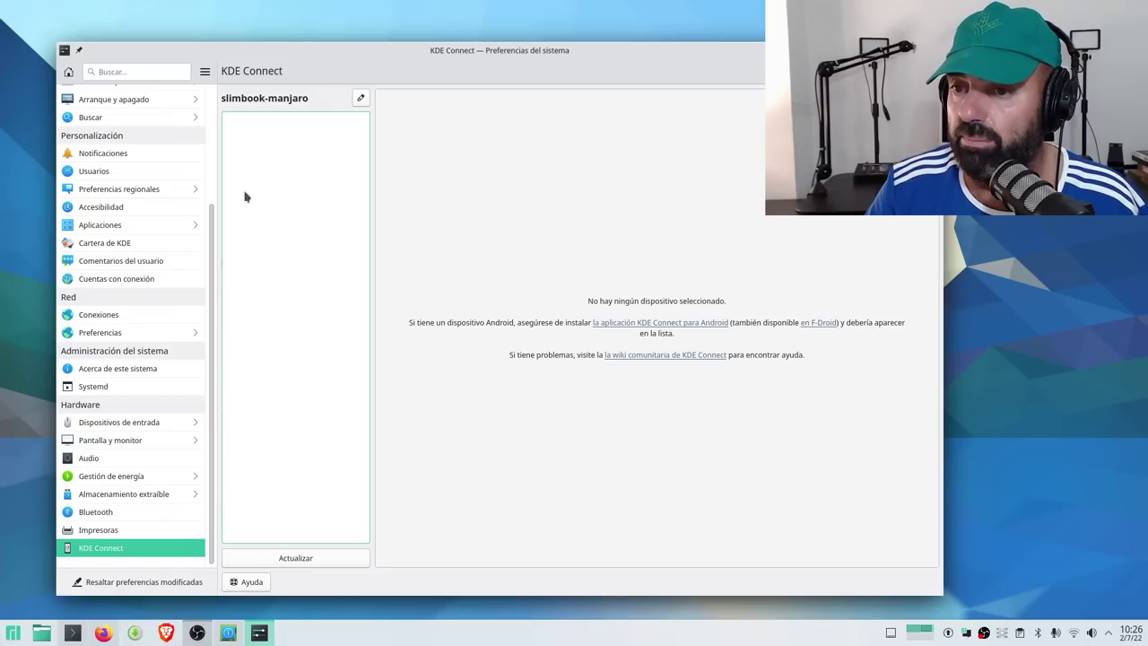
{"action": "left_click", "coordinate": [151, 101]}
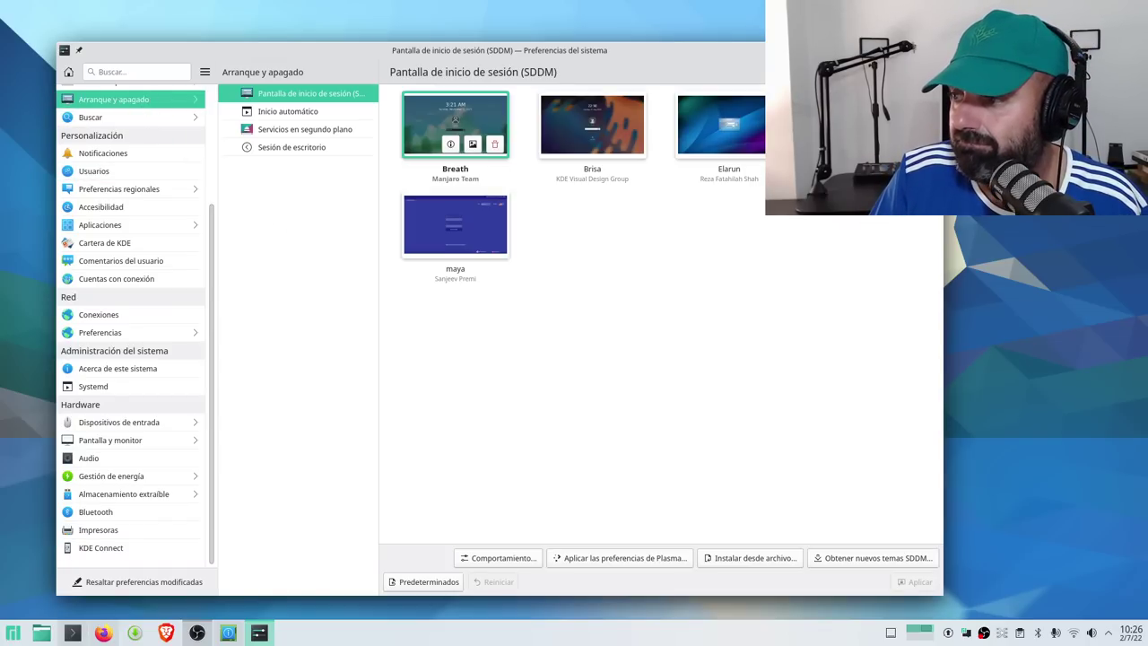
{"action": "key", "text": "ctrl+q"}
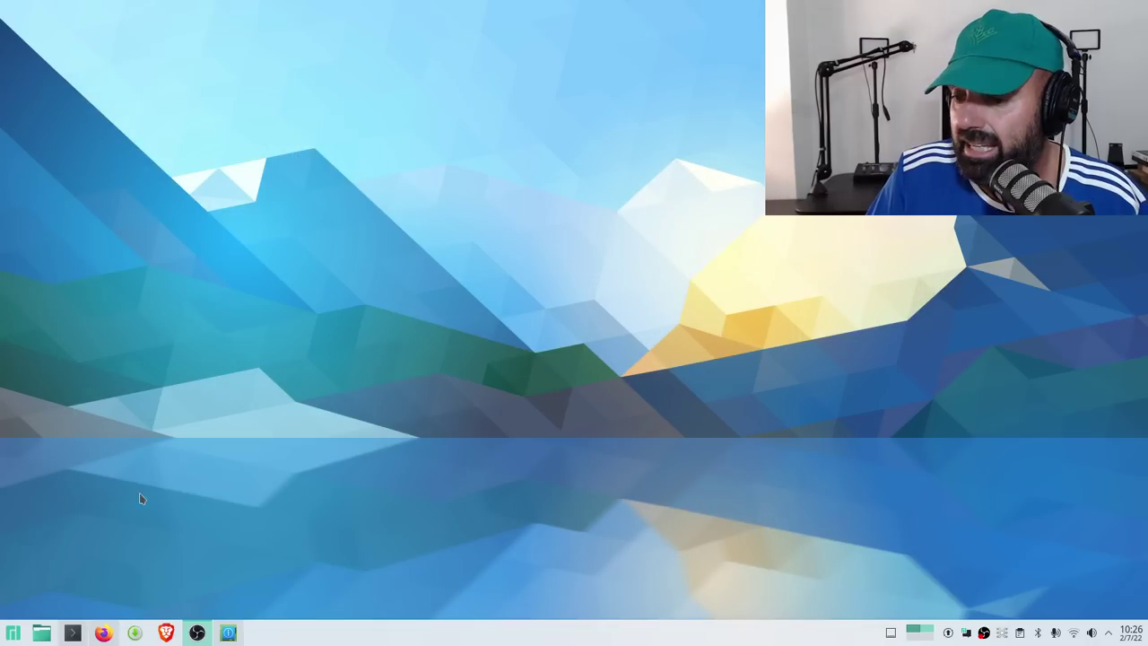
Switch to Info Center and reposition its window to show the full Acerca de este sistema page
{"action": "left_click", "coordinate": [228, 635]}
{"action": "left_click_drag", "start_coordinate": [666, 72], "coordinate": [518, 97]}
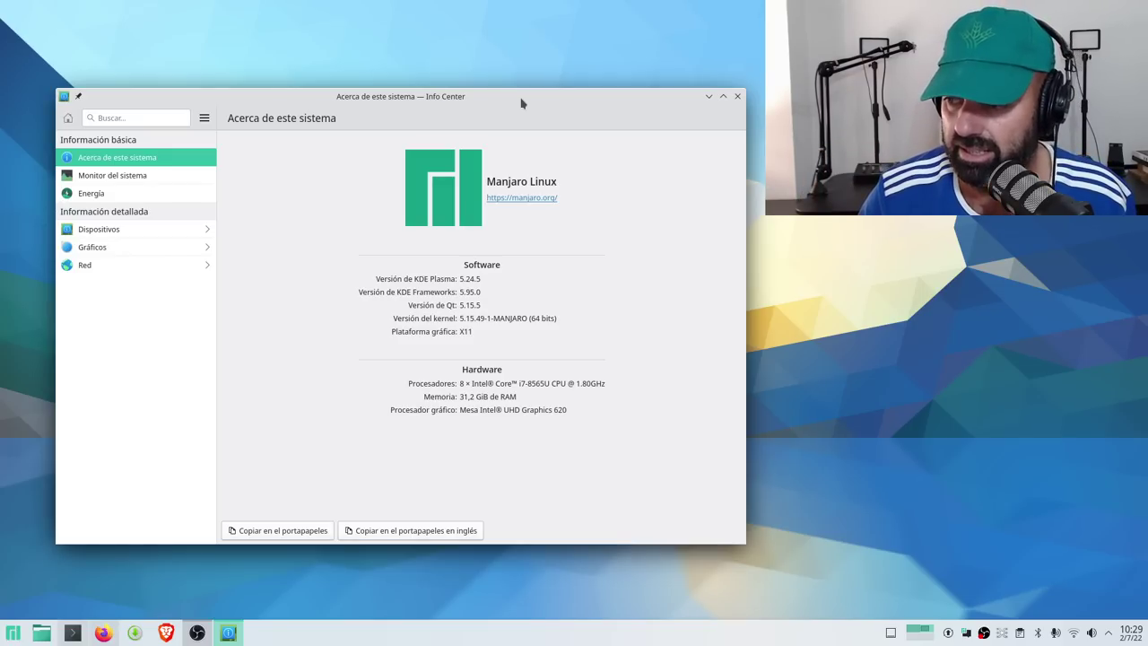
Search the application launcher for "am" and launch the Amberol music player
{"action": "left_click", "coordinate": [12, 634]}
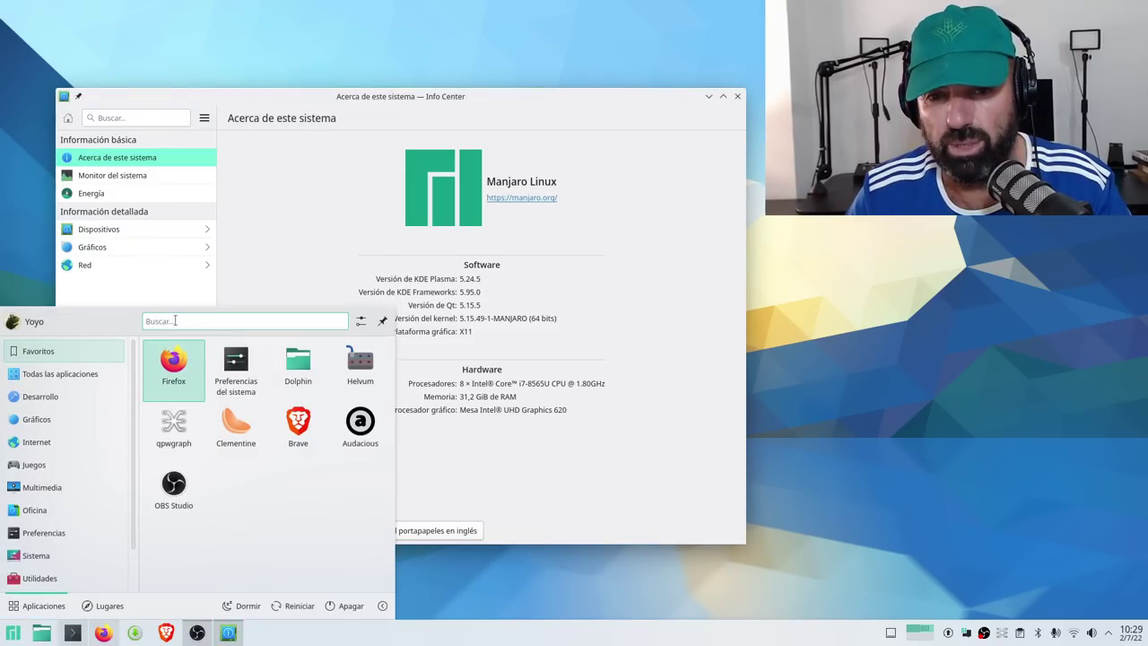
{"action": "type", "text": "a"}
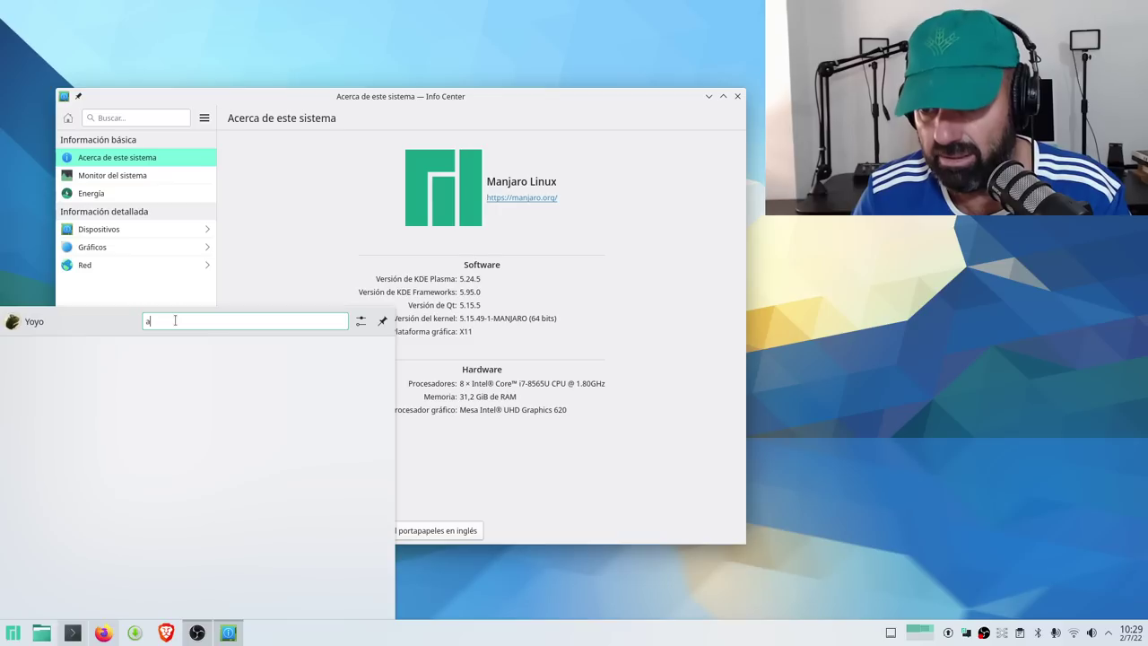
{"action": "type", "text": "m"}
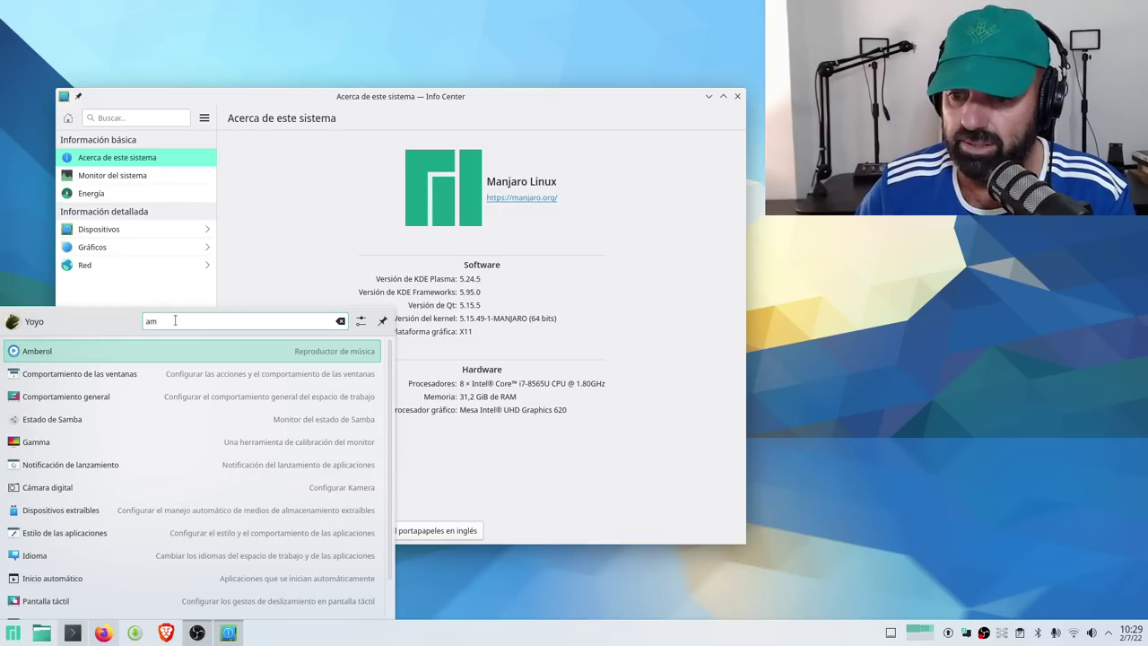
{"action": "left_click", "coordinate": [59, 352]}
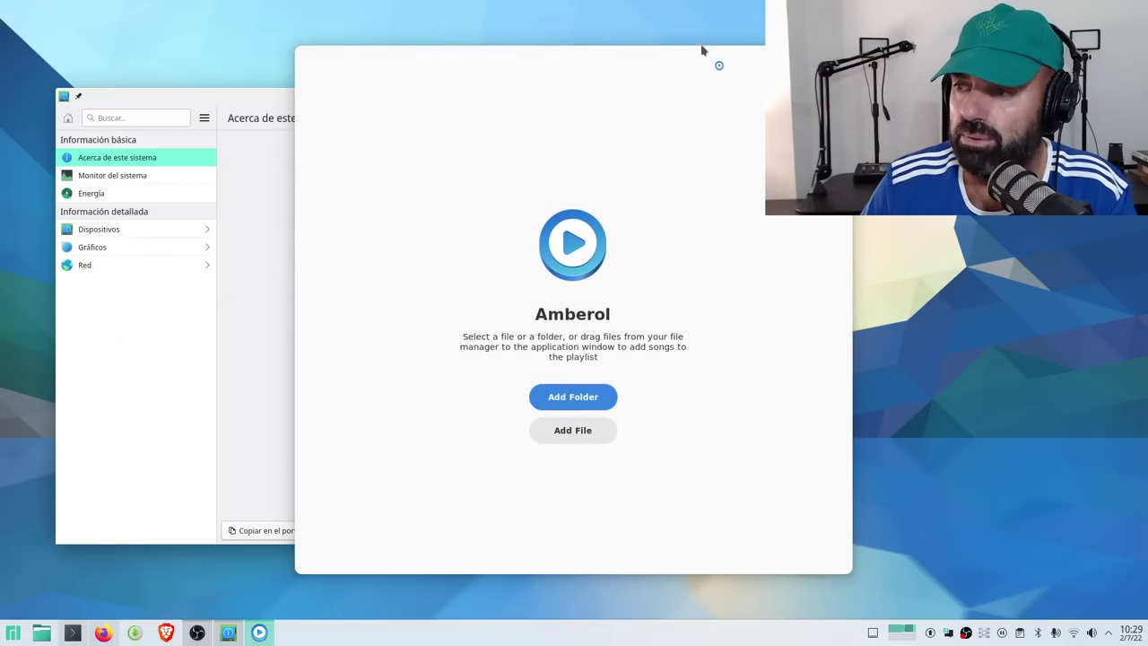
Move the Amberol window around over Info Center to compare their window styles, and close Amberol
{"action": "left_click_drag", "start_coordinate": [692, 56], "coordinate": [569, 62]}
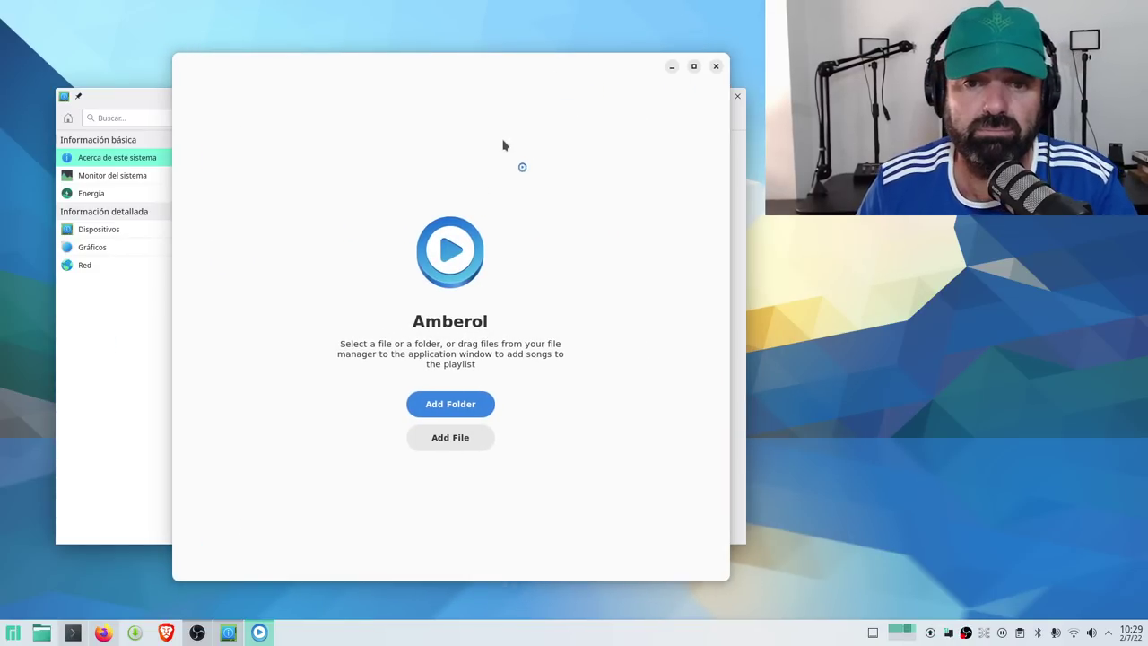
{"action": "left_click_drag", "start_coordinate": [476, 72], "coordinate": [488, 206]}
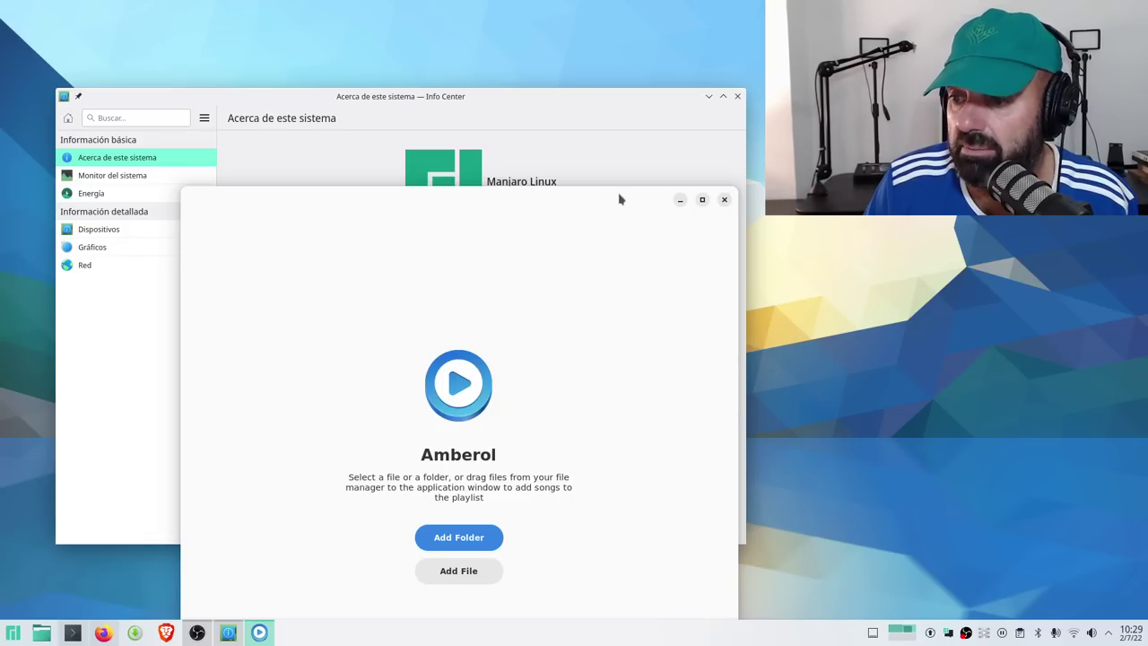
{"action": "left_click_drag", "start_coordinate": [628, 201], "coordinate": [596, 190]}
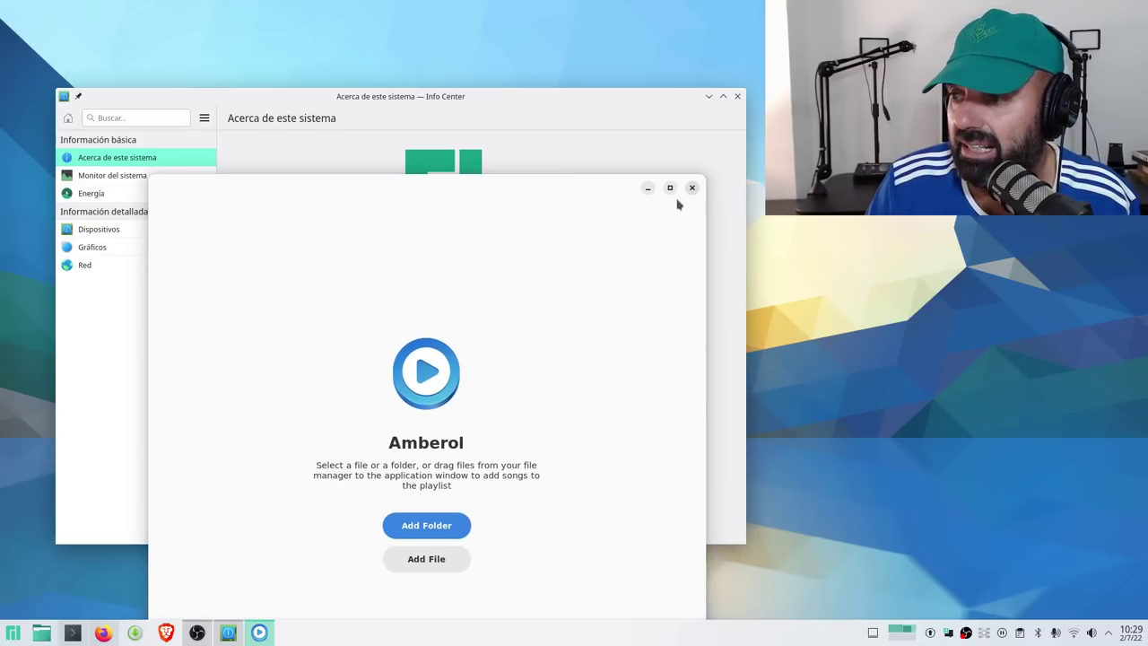
{"action": "left_click", "coordinate": [692, 188]}
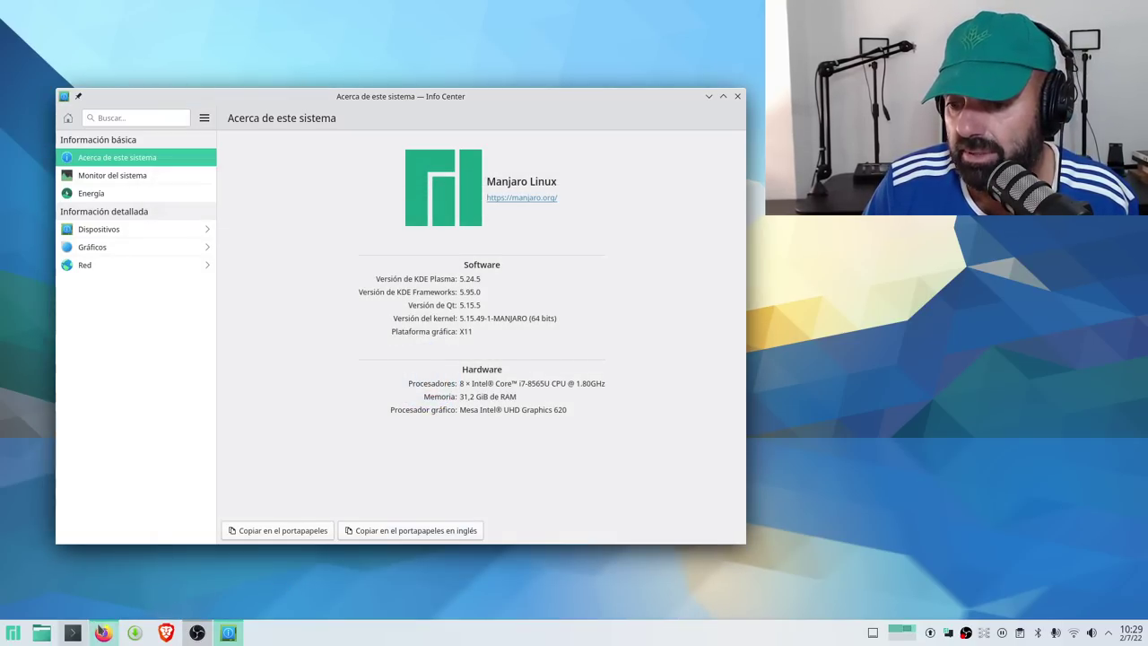
Switch to Firefox to show the Salmorejo Geek search results for slimbook, and return to Info Center
{"action": "left_click", "coordinate": [103, 632]}
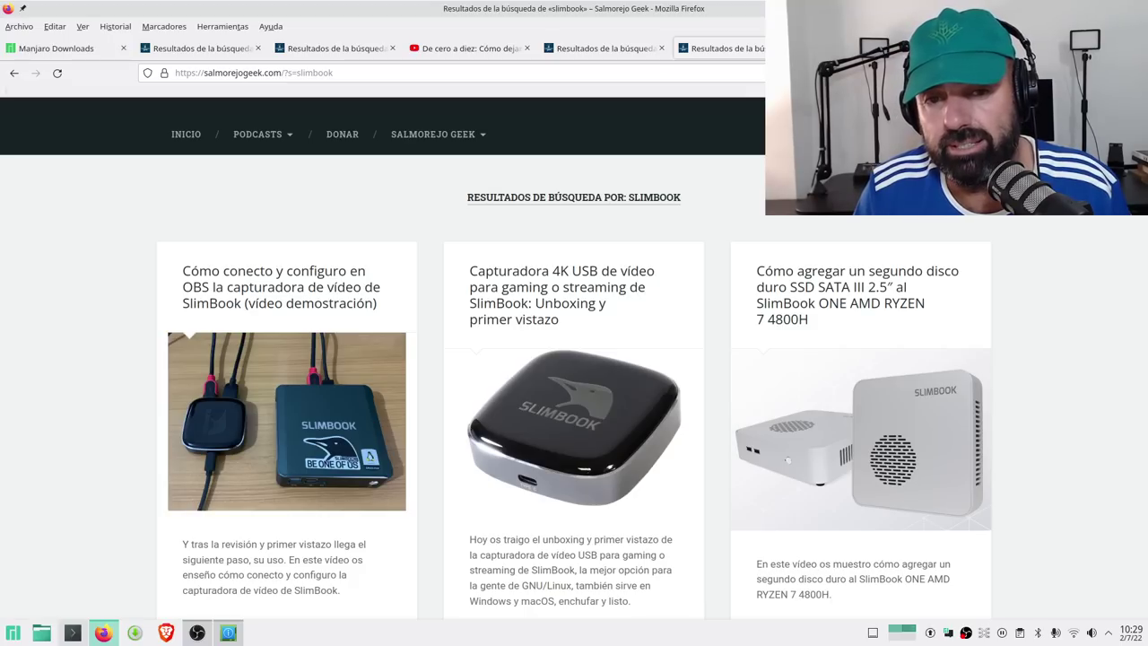
{"action": "key", "text": "alt+Tab"}
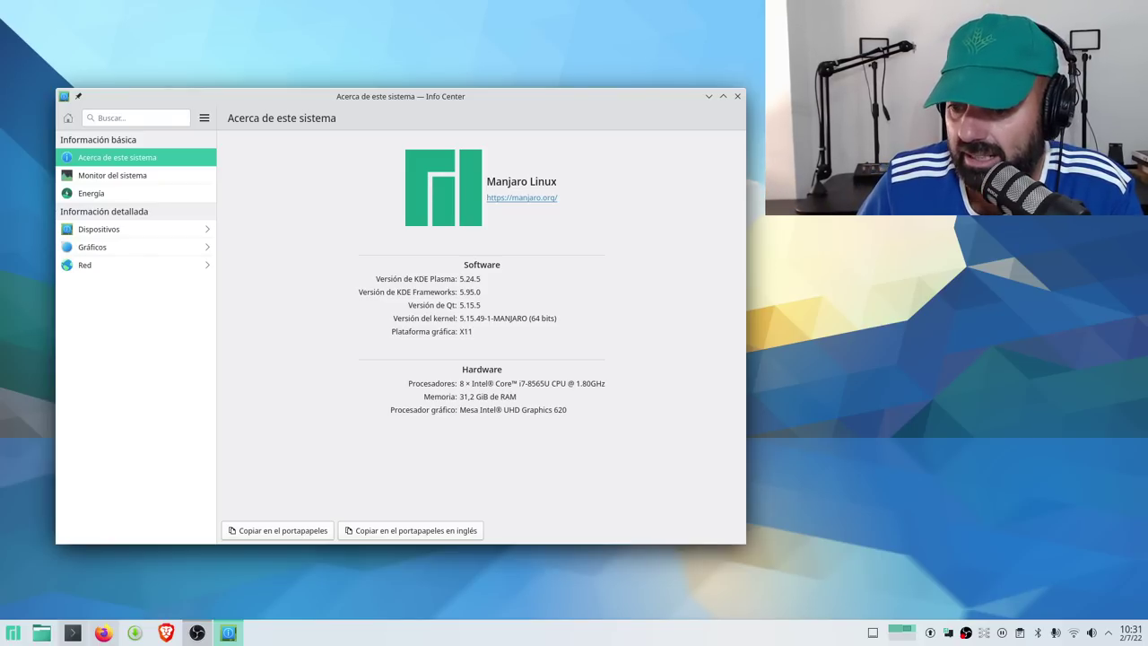
Open Preferencias del sistema from the launcher favourites and switch it to the icon view
{"action": "left_click", "coordinate": [13, 634]}
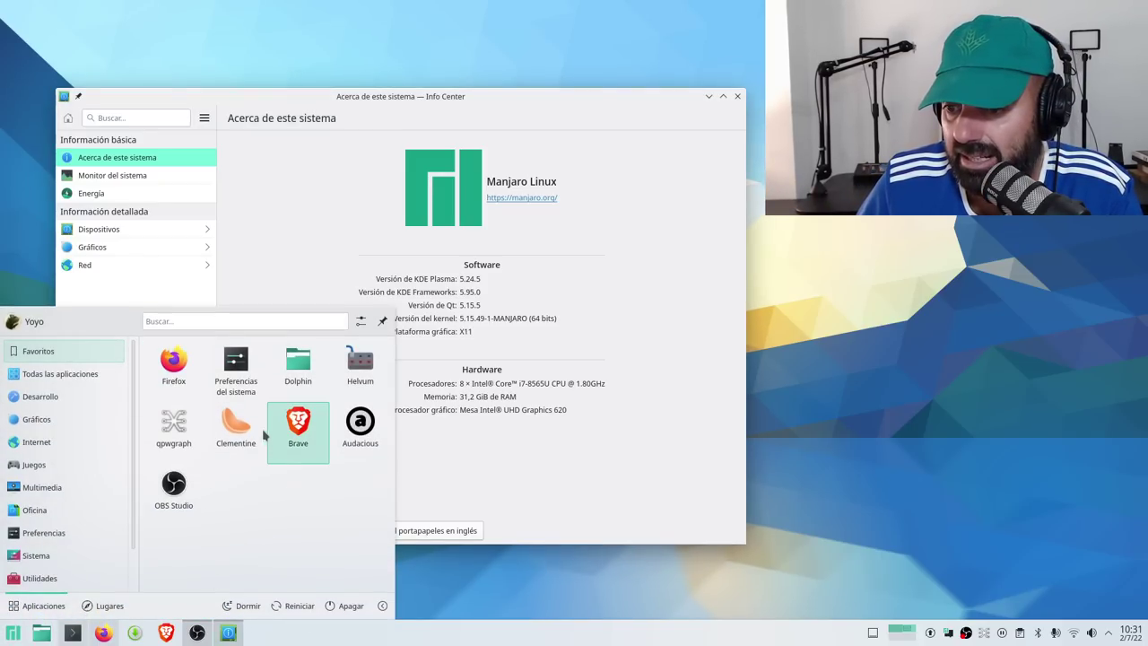
{"action": "left_click", "coordinate": [239, 378]}
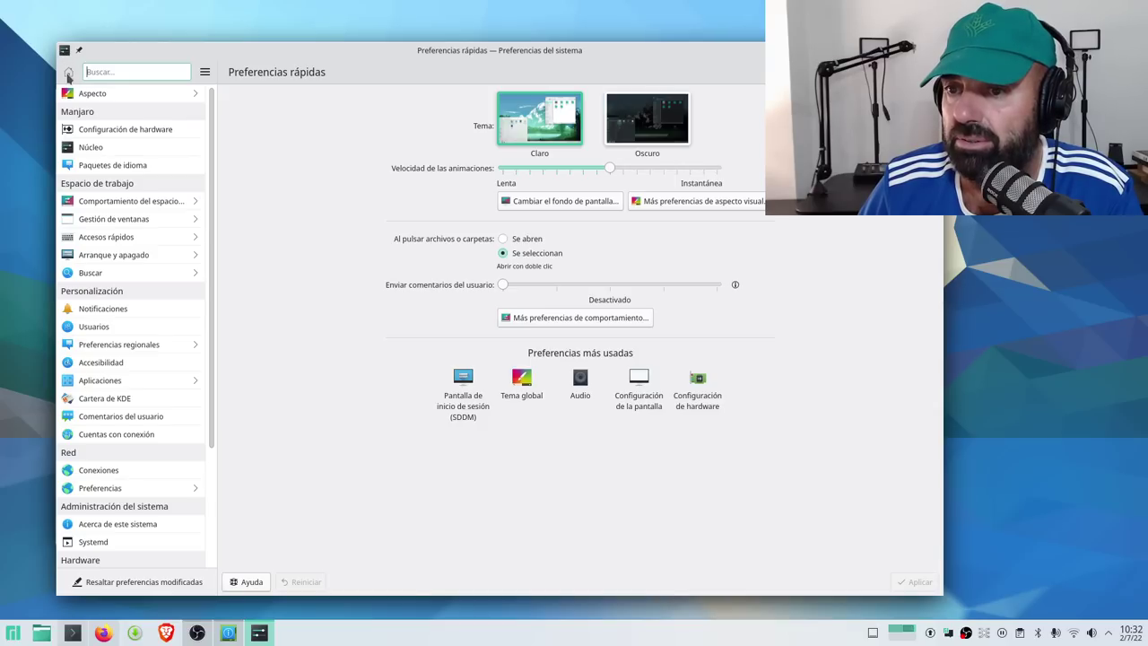
{"action": "left_click", "coordinate": [204, 71]}
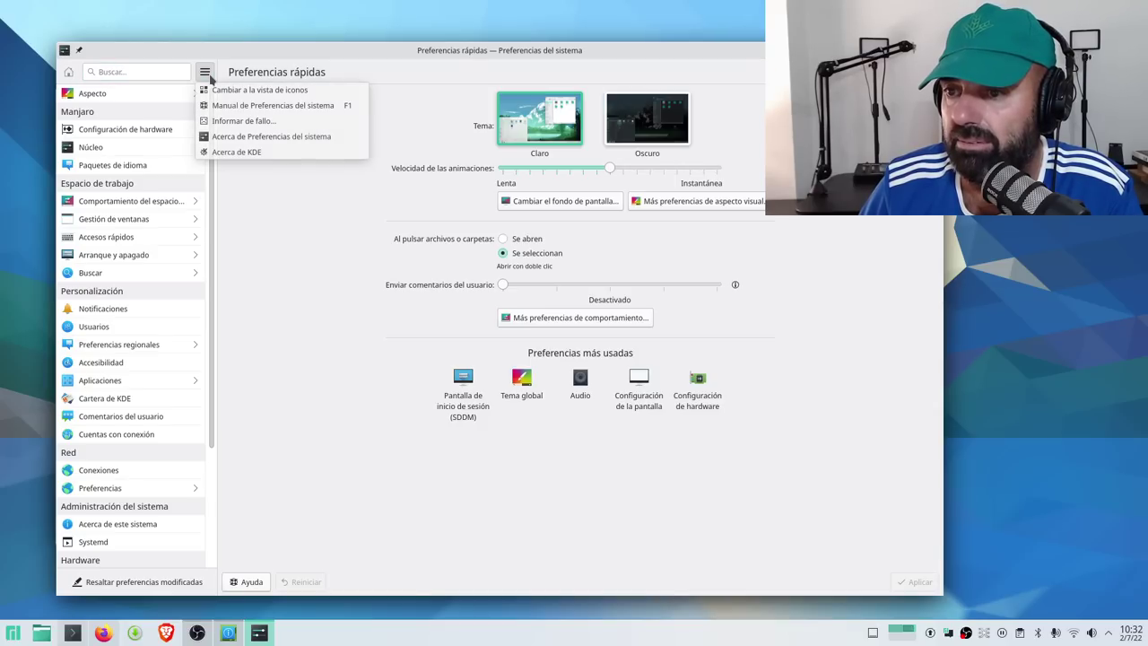
{"action": "left_click", "coordinate": [269, 90]}
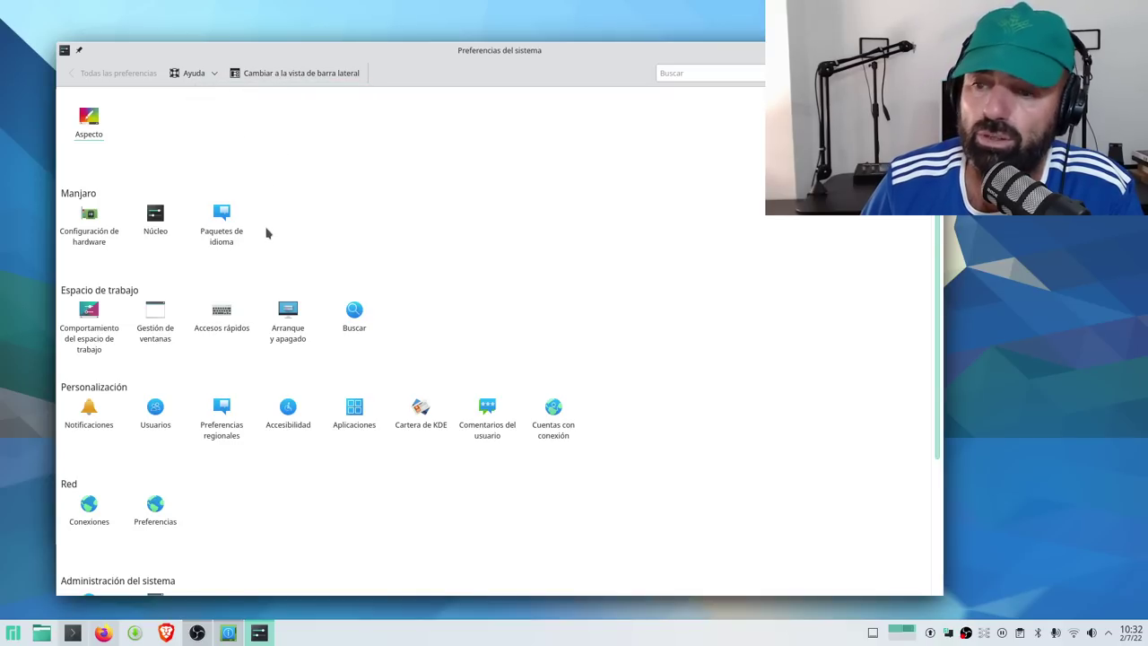
Browse all the preference categories in the icon view and return to the sidebar view
{"action": "scroll", "coordinate": [267, 235], "scroll_direction": "down", "scroll_amount": 3}
{"action": "scroll", "coordinate": [305, 341], "scroll_direction": "up", "scroll_amount": 1}
{"action": "scroll", "coordinate": [324, 366], "scroll_direction": "up", "scroll_amount": 1}
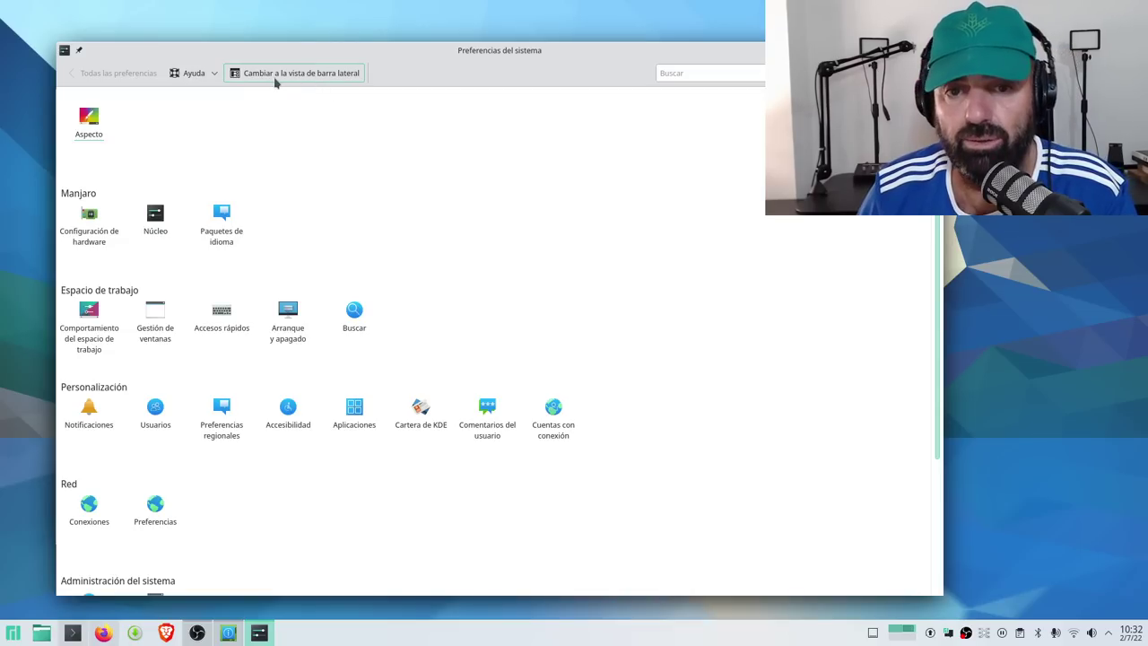
{"action": "scroll", "coordinate": [359, 304], "scroll_direction": "down", "scroll_amount": 2}
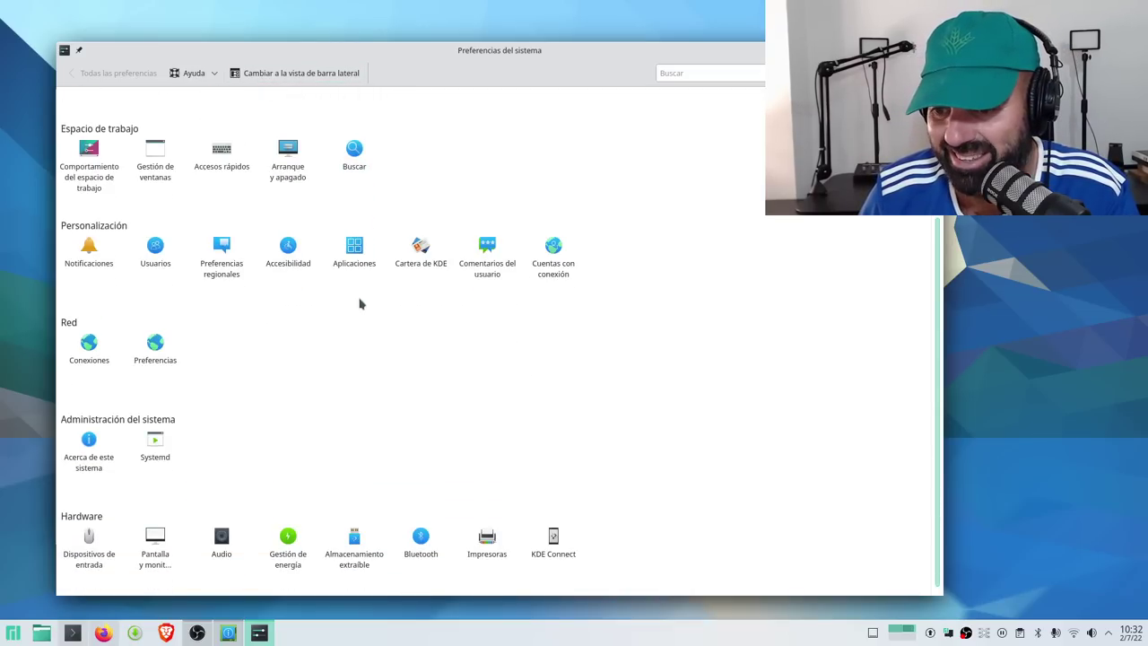
{"action": "scroll", "coordinate": [359, 301], "scroll_direction": "up", "scroll_amount": 2}
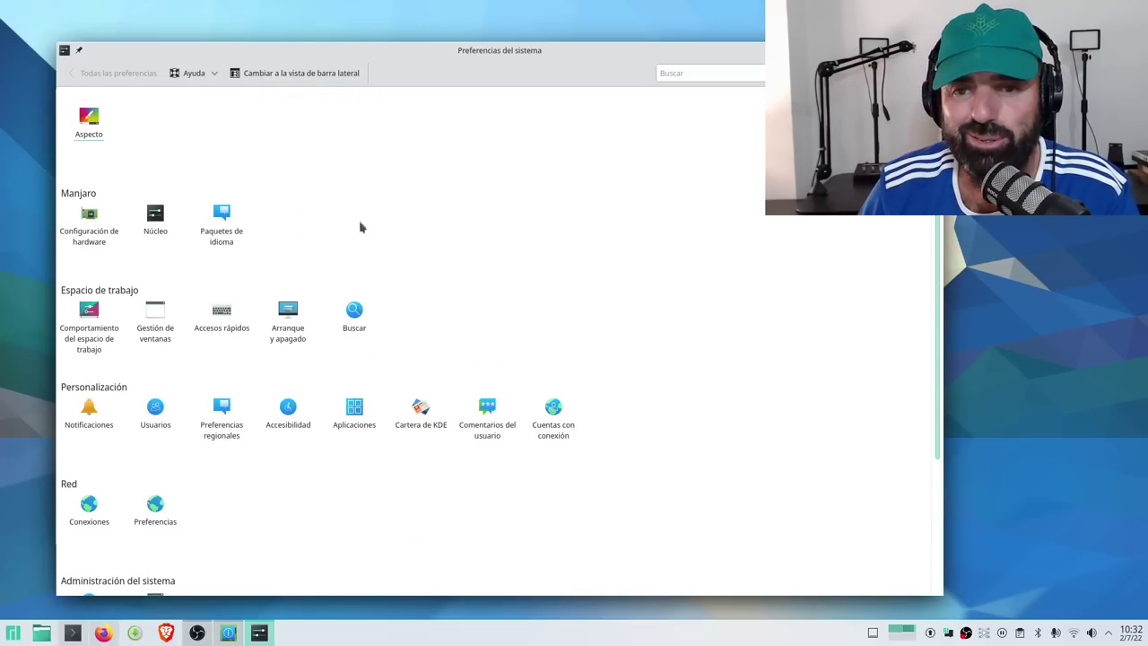
{"action": "left_click", "coordinate": [314, 74]}
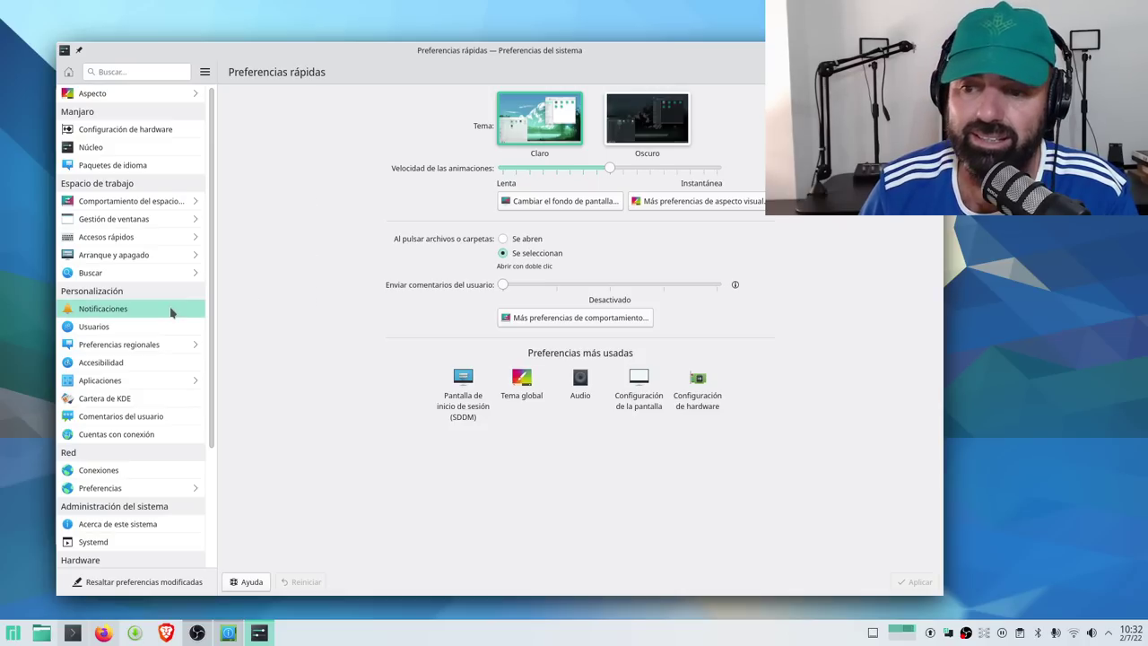
Move the Preferencias del sistema window lower on the desktop to uncover part of Info Center
{"action": "mouse_move", "coordinate": [154, 229]}
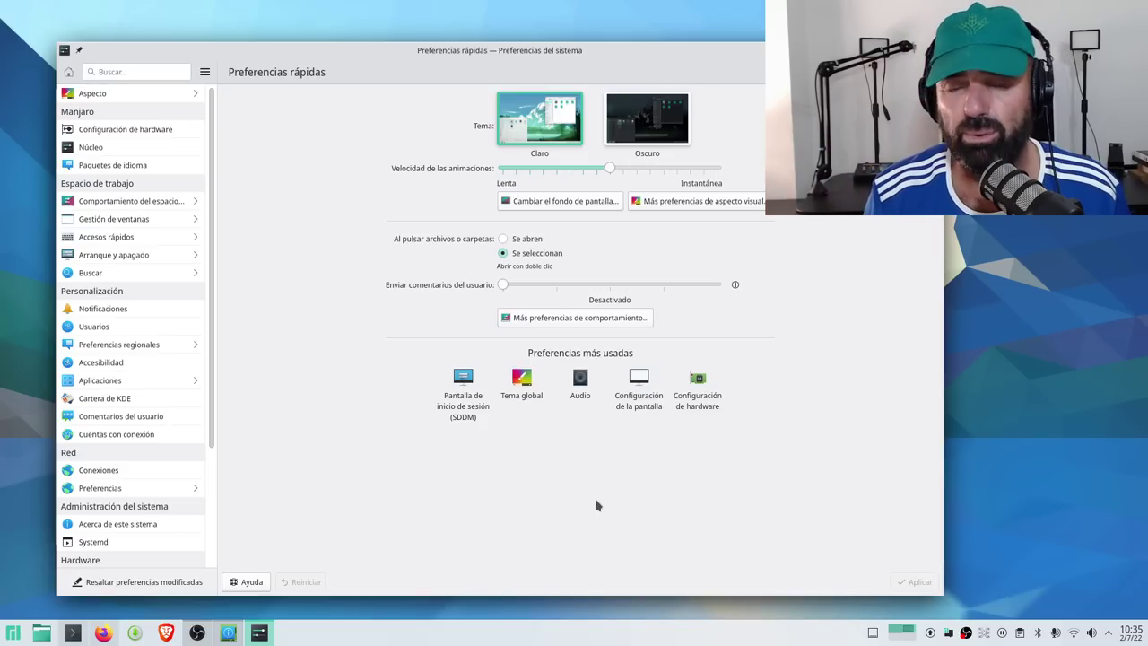
{"action": "left_click_drag", "start_coordinate": [518, 58], "coordinate": [426, 230]}
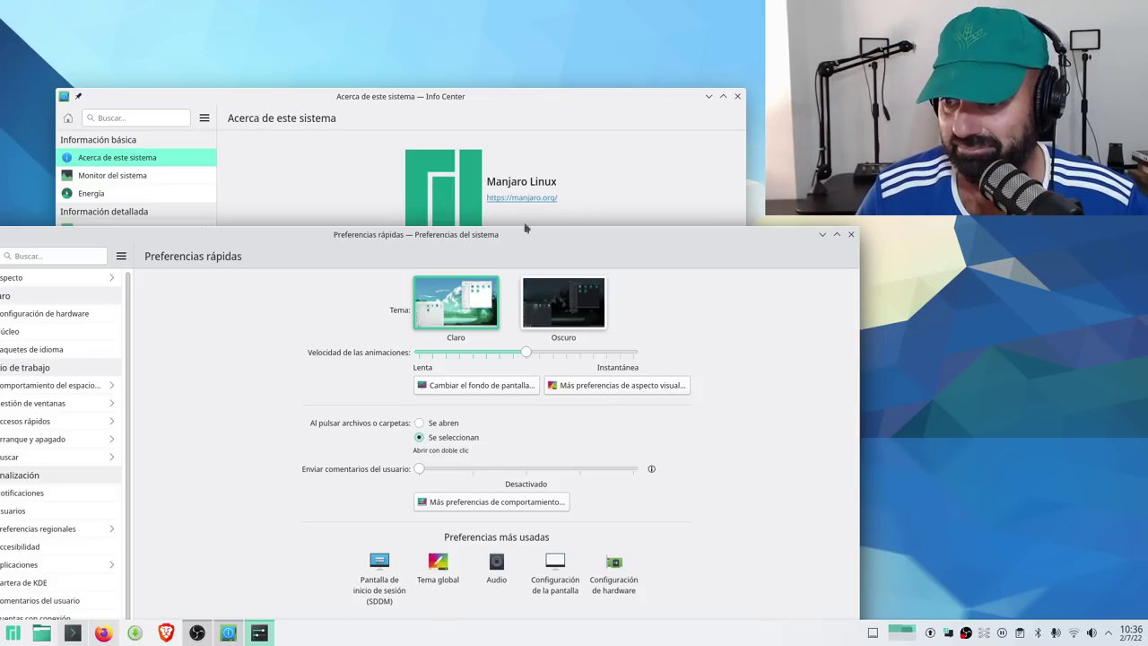
{"action": "left_click_drag", "start_coordinate": [443, 244], "coordinate": [636, 284]}
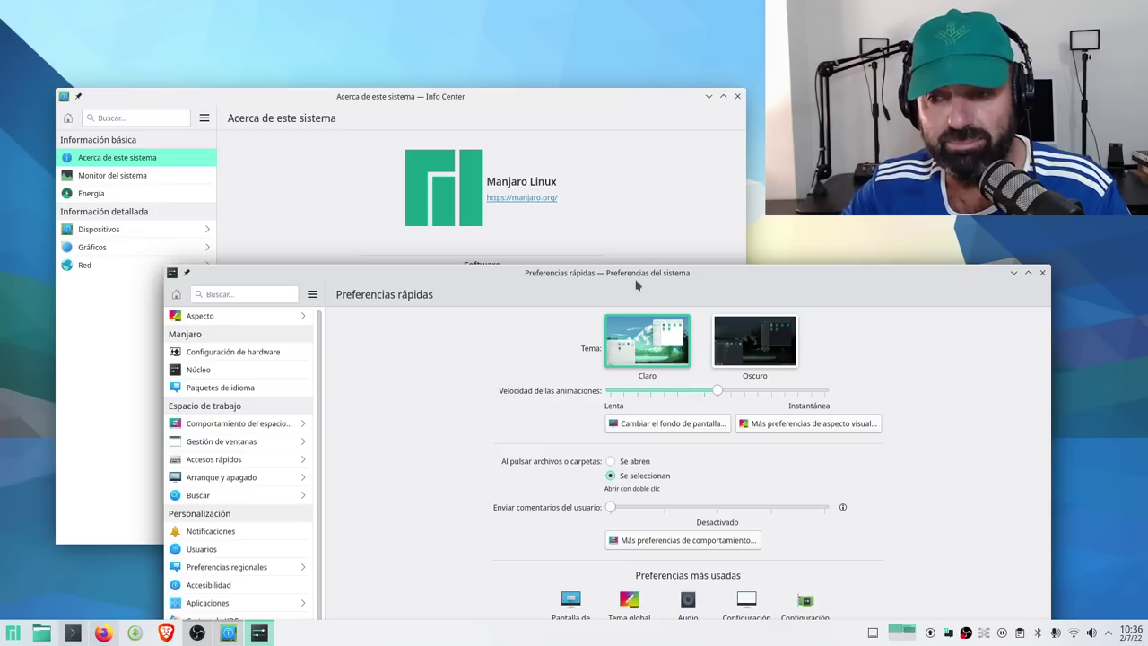
Switch to Firefox and open kdeblog.com in a new browser tab
{"action": "left_click", "coordinate": [103, 632]}
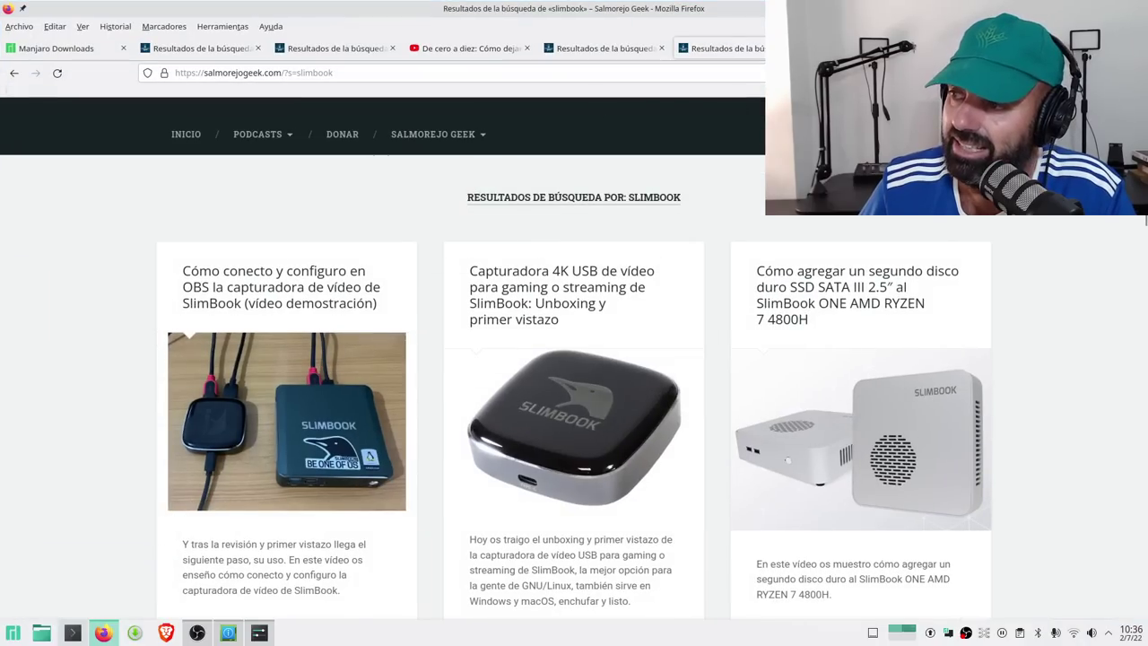
{"action": "key", "text": "ctrl+t"}
{"action": "left_click", "coordinate": [459, 71]}
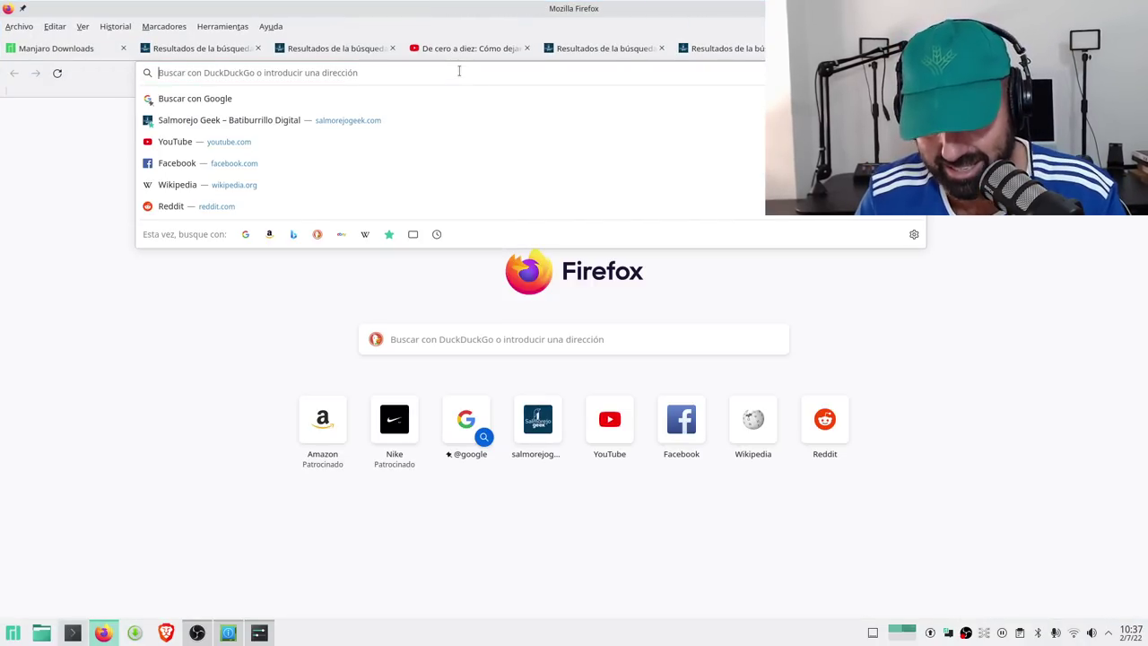
{"action": "type", "text": "kdeblog"}
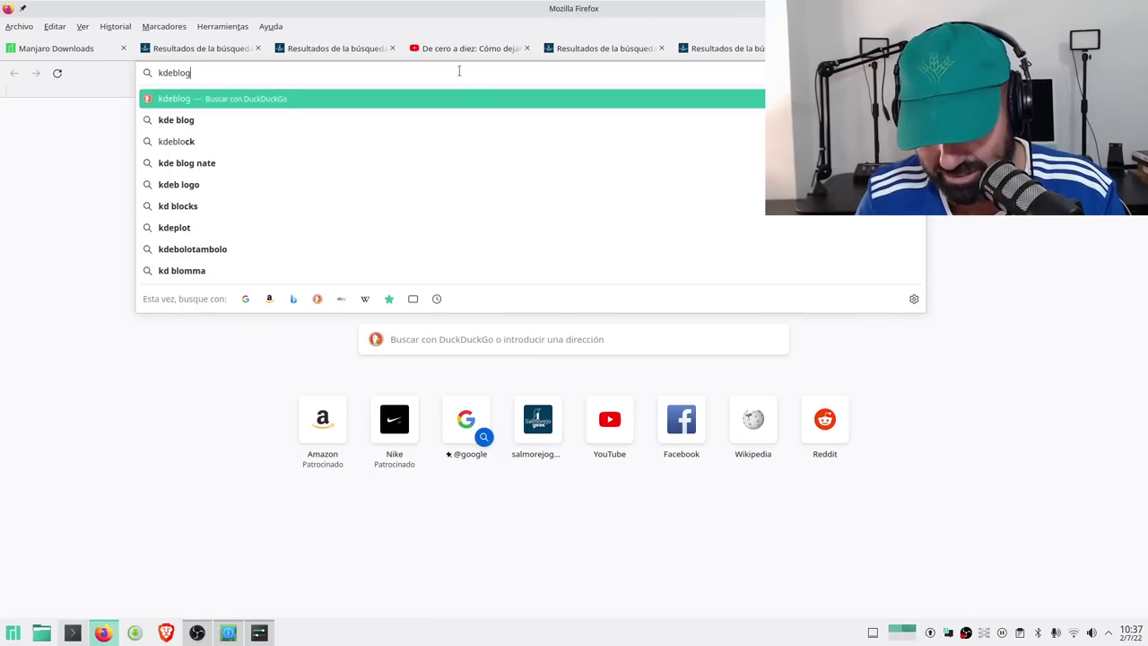
{"action": "type", "text": ".com"}
{"action": "key", "text": "Return"}
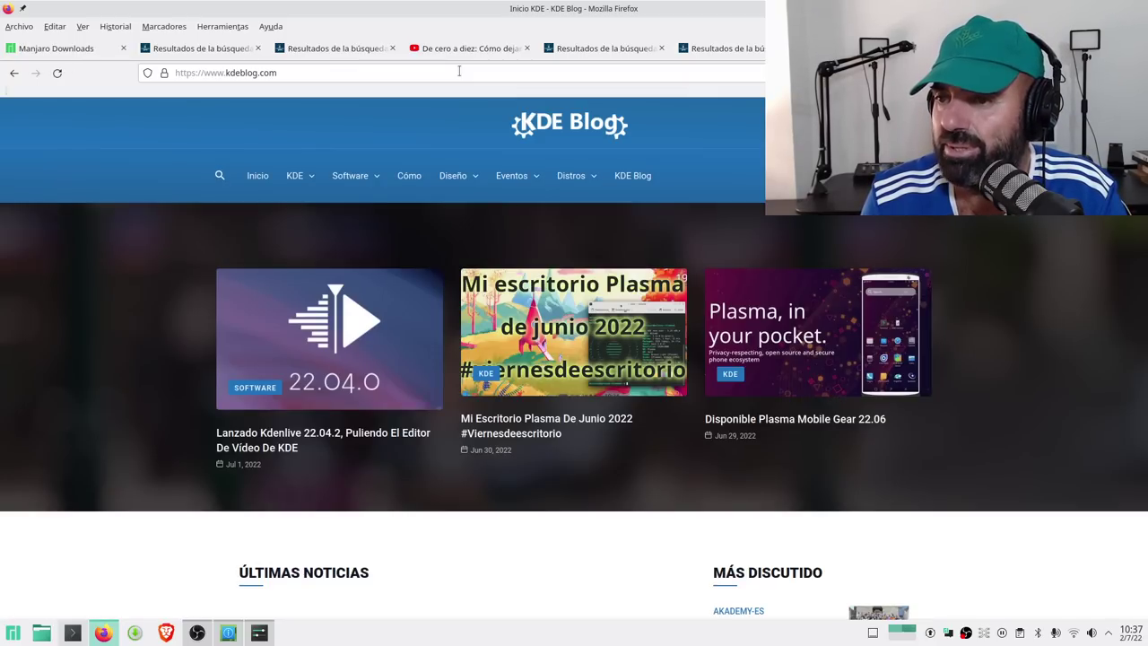
Look through the KDE Blog home page, including its latest news and most discussed entries
{"action": "scroll", "coordinate": [380, 259], "scroll_direction": "down", "scroll_amount": 5}
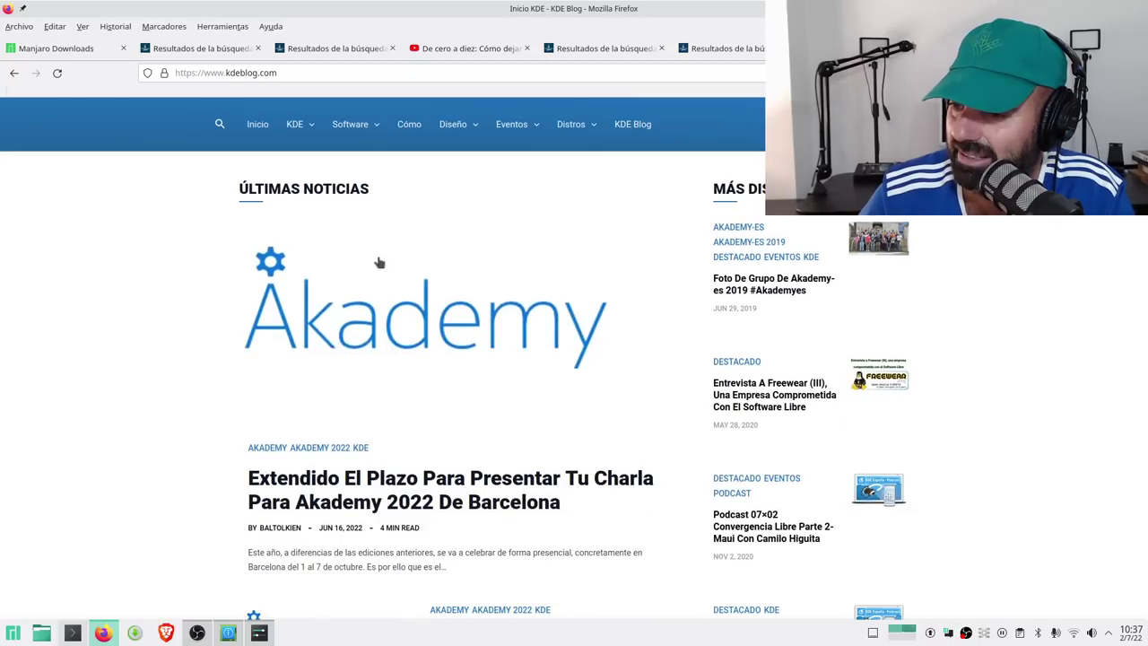
{"action": "scroll", "coordinate": [130, 368], "scroll_direction": "down", "scroll_amount": 8}
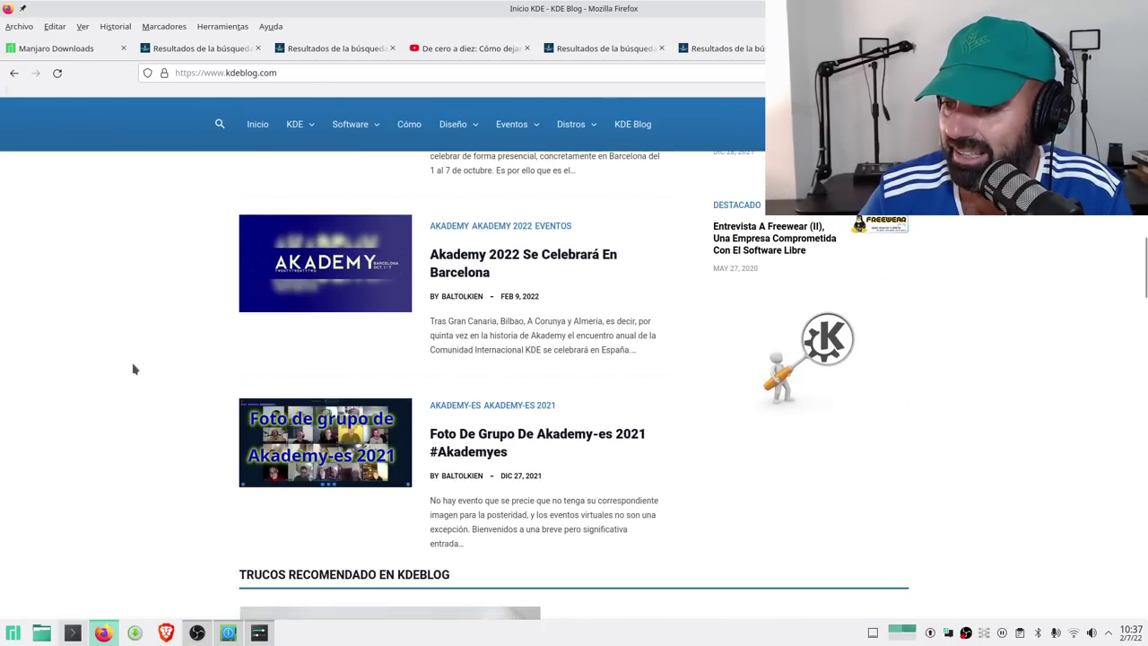
{"action": "scroll", "coordinate": [103, 370], "scroll_direction": "up", "scroll_amount": 12}
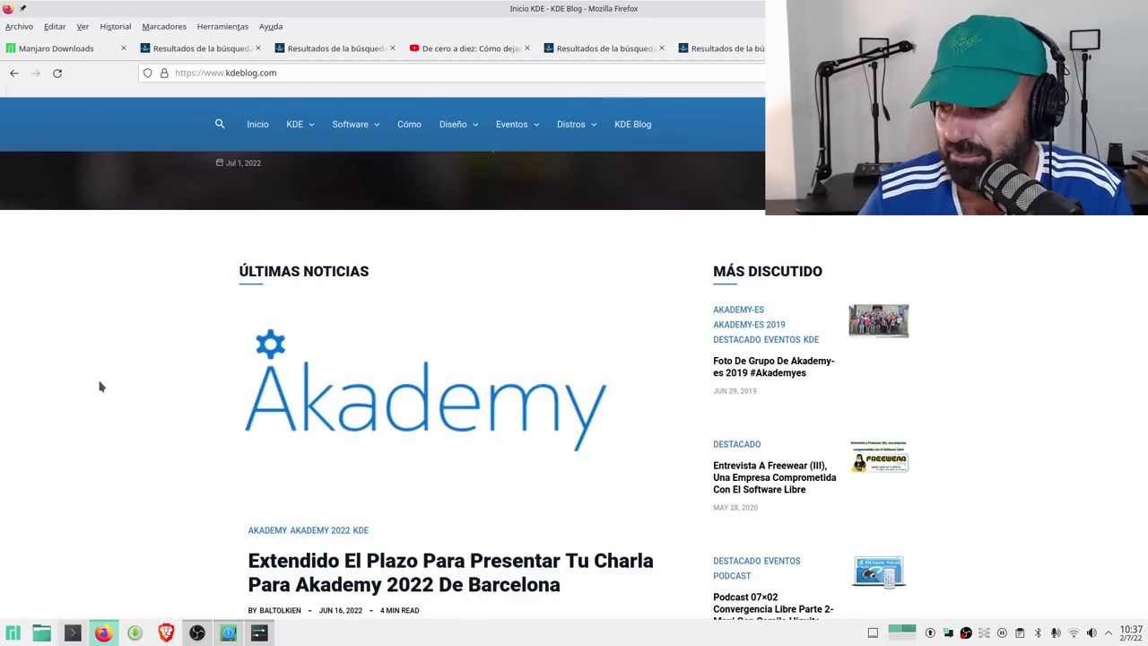
{"action": "scroll", "coordinate": [102, 385], "scroll_direction": "down", "scroll_amount": 3}
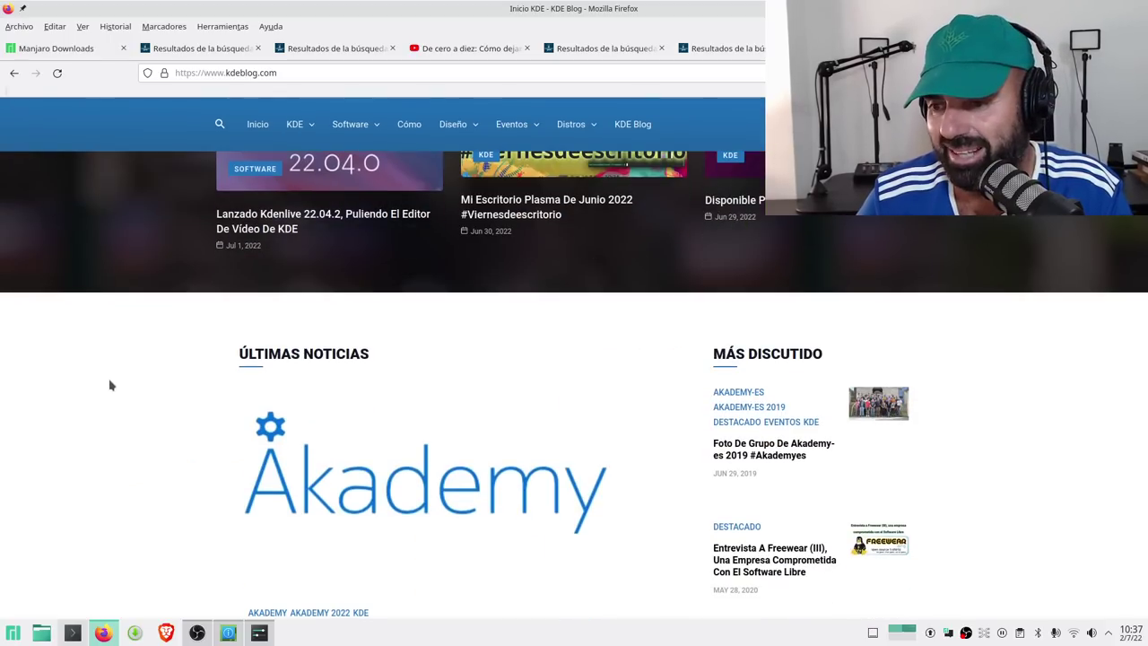
{"action": "scroll", "coordinate": [126, 385], "scroll_direction": "down", "scroll_amount": 3}
{"action": "scroll", "coordinate": [137, 381], "scroll_direction": "down", "scroll_amount": 3}
{"action": "scroll", "coordinate": [148, 361], "scroll_direction": "up", "scroll_amount": 5}
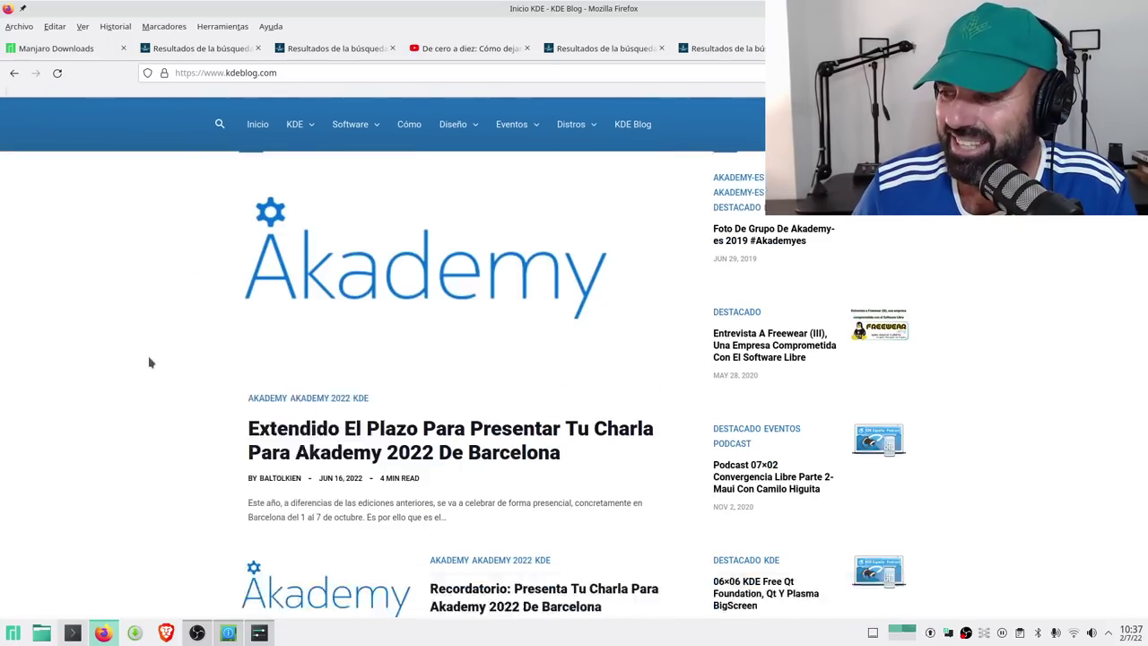
{"action": "scroll", "coordinate": [102, 372], "scroll_direction": "down", "scroll_amount": 3}
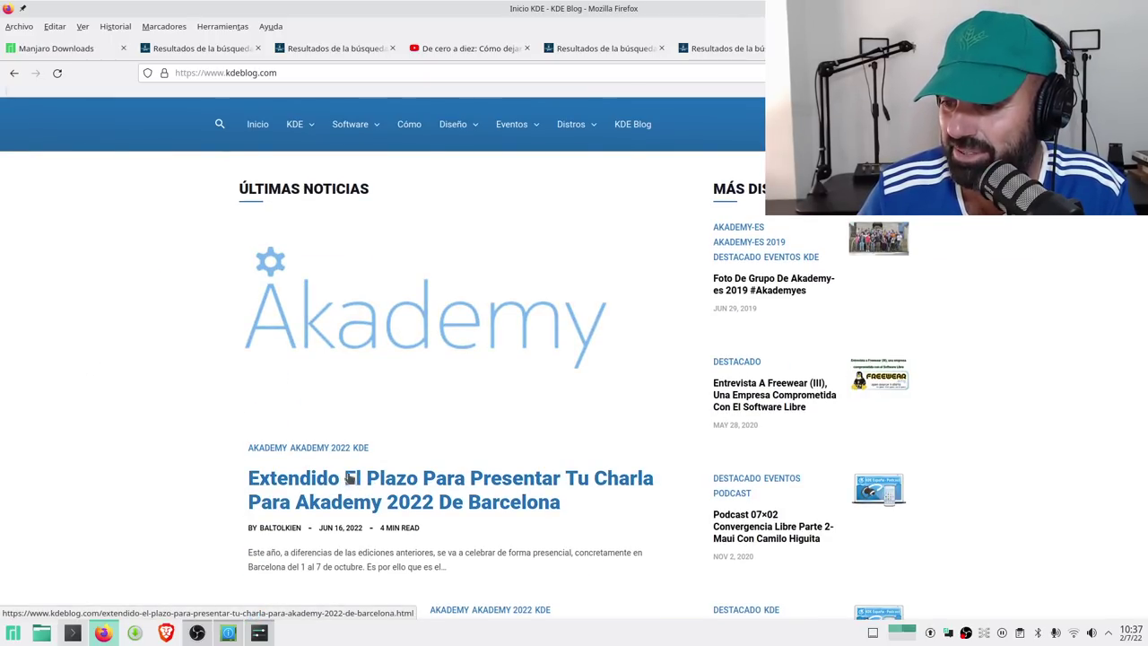
Open the article on the extended deadline for Akademy 2022 talks in Barcelona and read it through to the comment form
{"action": "left_click", "coordinate": [357, 480]}
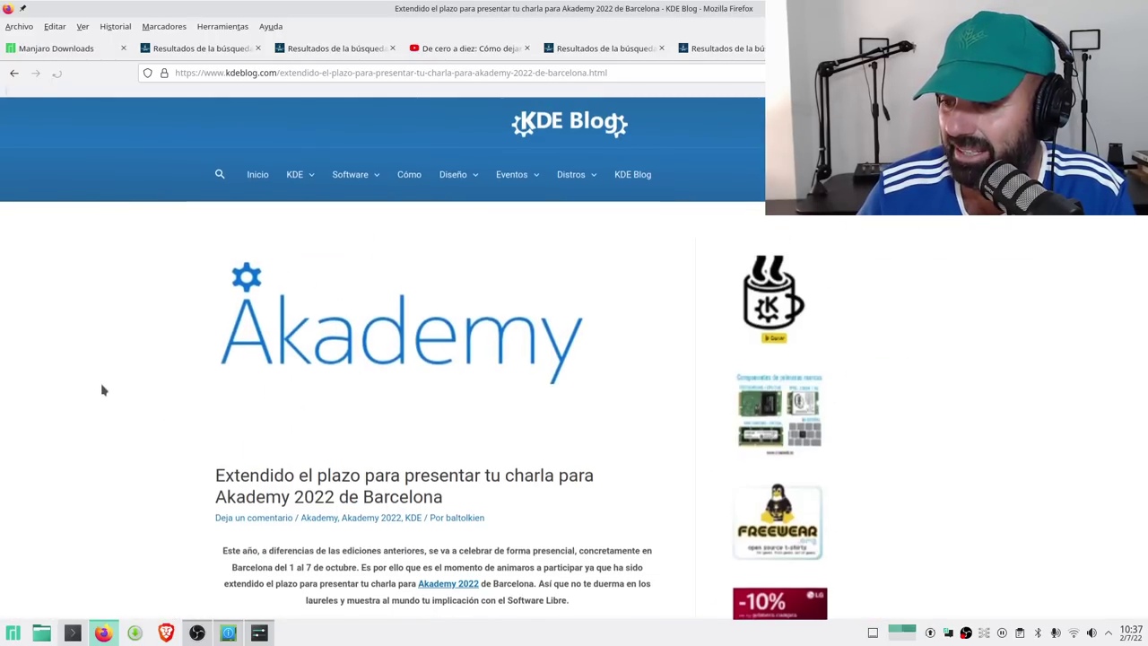
{"action": "scroll", "coordinate": [102, 390], "scroll_direction": "down", "scroll_amount": 3}
{"action": "scroll", "coordinate": [103, 390], "scroll_direction": "down", "scroll_amount": 7}
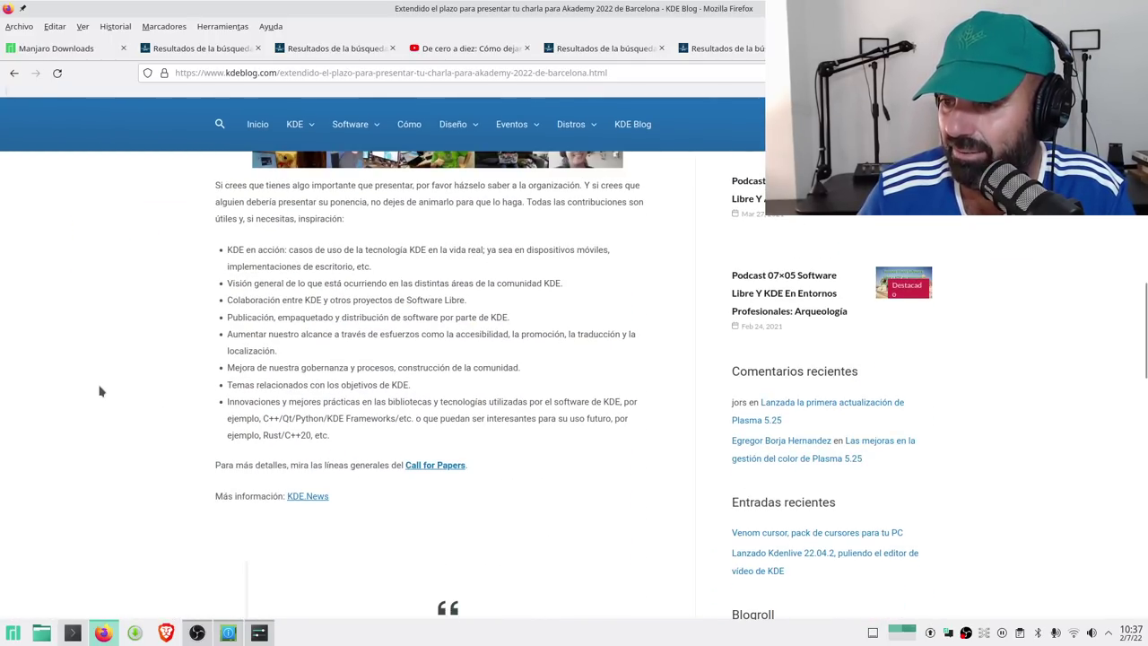
{"action": "scroll", "coordinate": [103, 390], "scroll_direction": "up", "scroll_amount": 3}
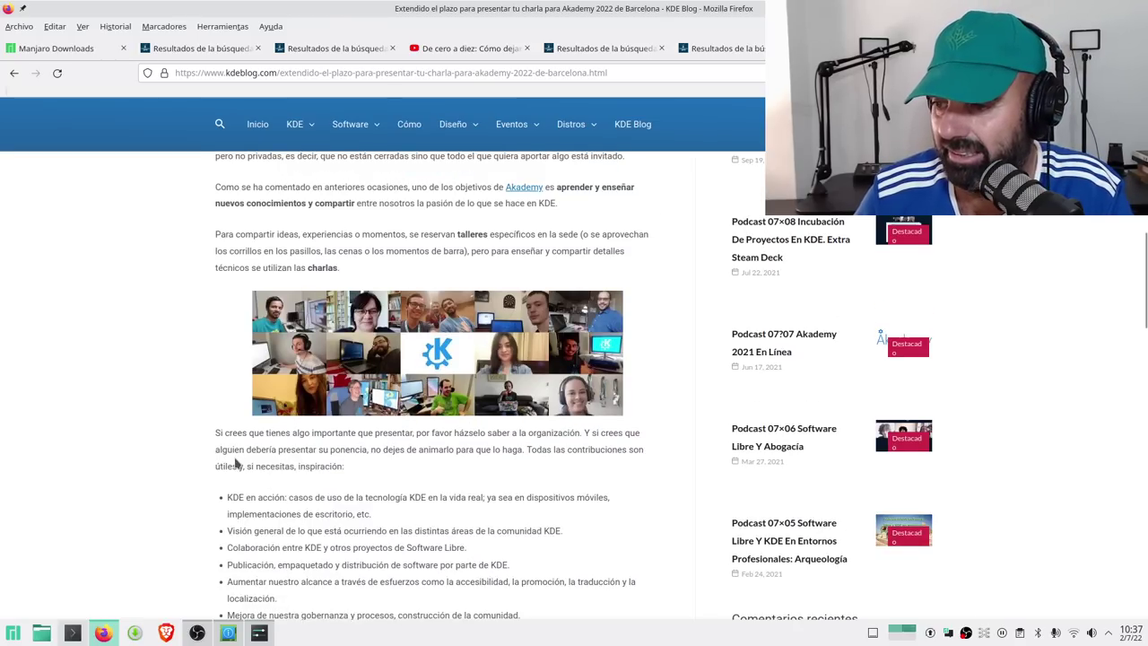
{"action": "scroll", "coordinate": [235, 463], "scroll_direction": "down", "scroll_amount": 4}
{"action": "scroll", "coordinate": [236, 465], "scroll_direction": "down", "scroll_amount": 2}
{"action": "scroll", "coordinate": [310, 420], "scroll_direction": "down", "scroll_amount": 8}
{"action": "scroll", "coordinate": [302, 331], "scroll_direction": "down", "scroll_amount": 2}
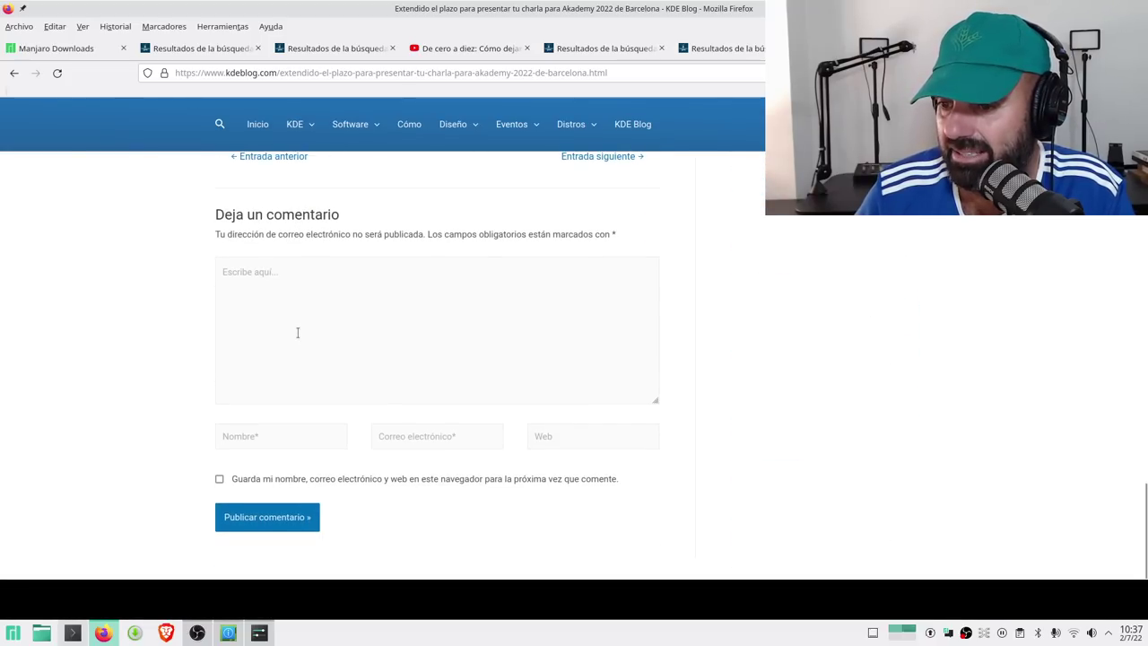
{"action": "scroll", "coordinate": [302, 331], "scroll_direction": "up", "scroll_amount": 7}
{"action": "scroll", "coordinate": [278, 381], "scroll_direction": "up", "scroll_amount": 15}
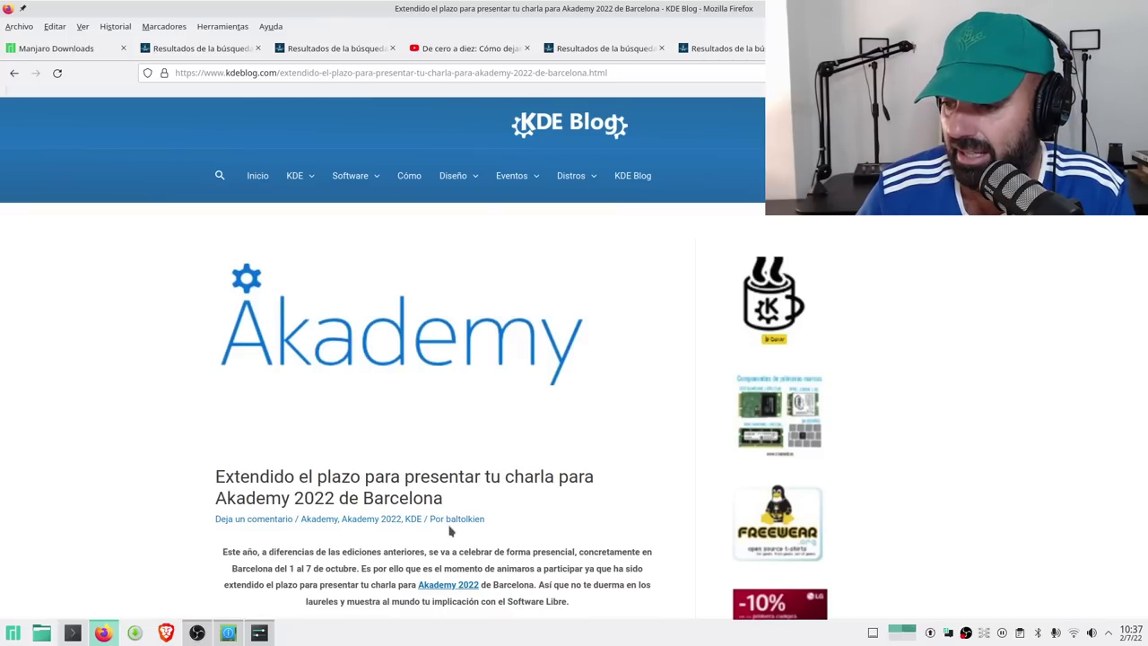
{"action": "scroll", "coordinate": [413, 407], "scroll_direction": "down", "scroll_amount": 12}
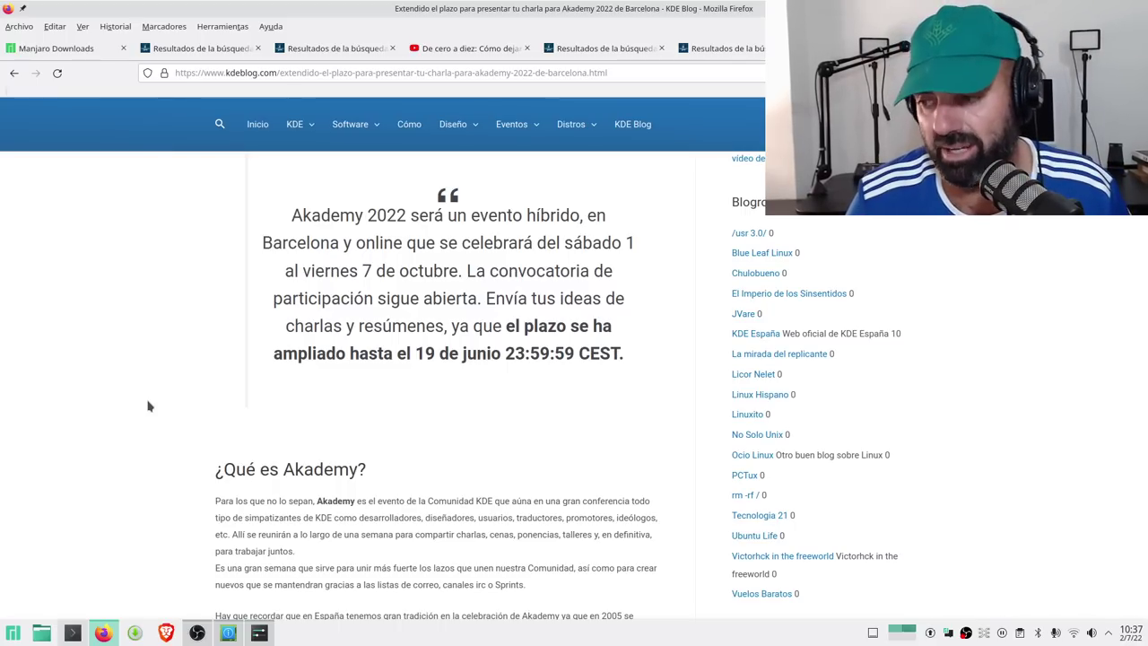
{"action": "scroll", "coordinate": [193, 395], "scroll_direction": "up", "scroll_amount": 15}
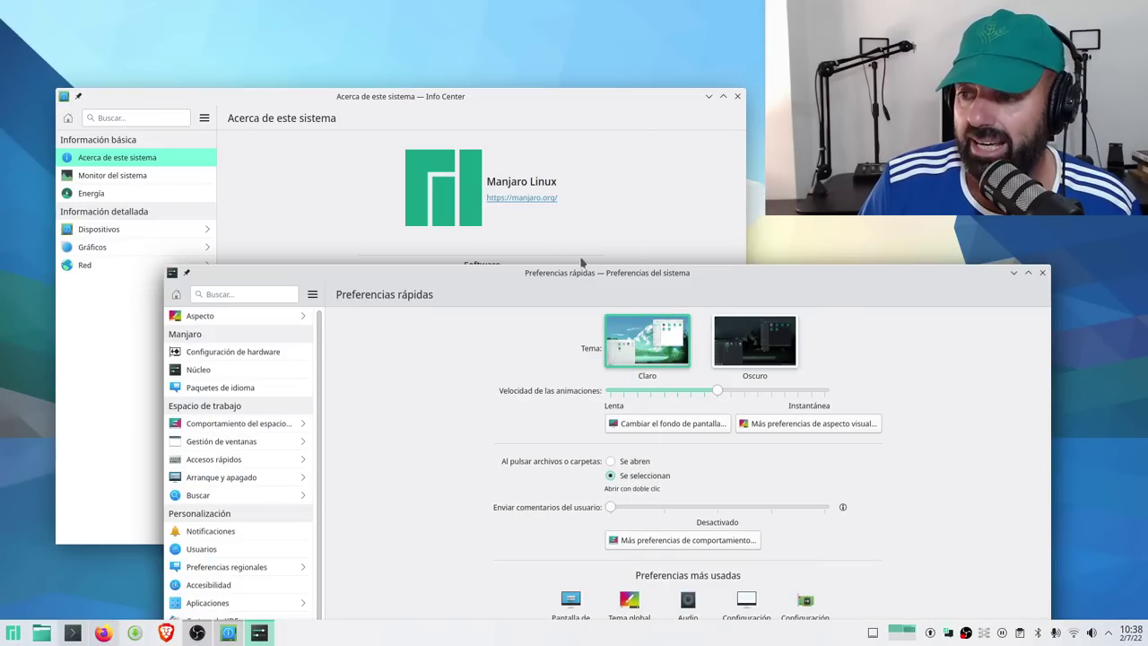
Minimize the Preferencias del sistema window and move Info Center slightly up and to the left on the desktop
{"action": "left_click_drag", "start_coordinate": [646, 268], "coordinate": [620, 330]}
{"action": "left_click", "coordinate": [986, 325]}
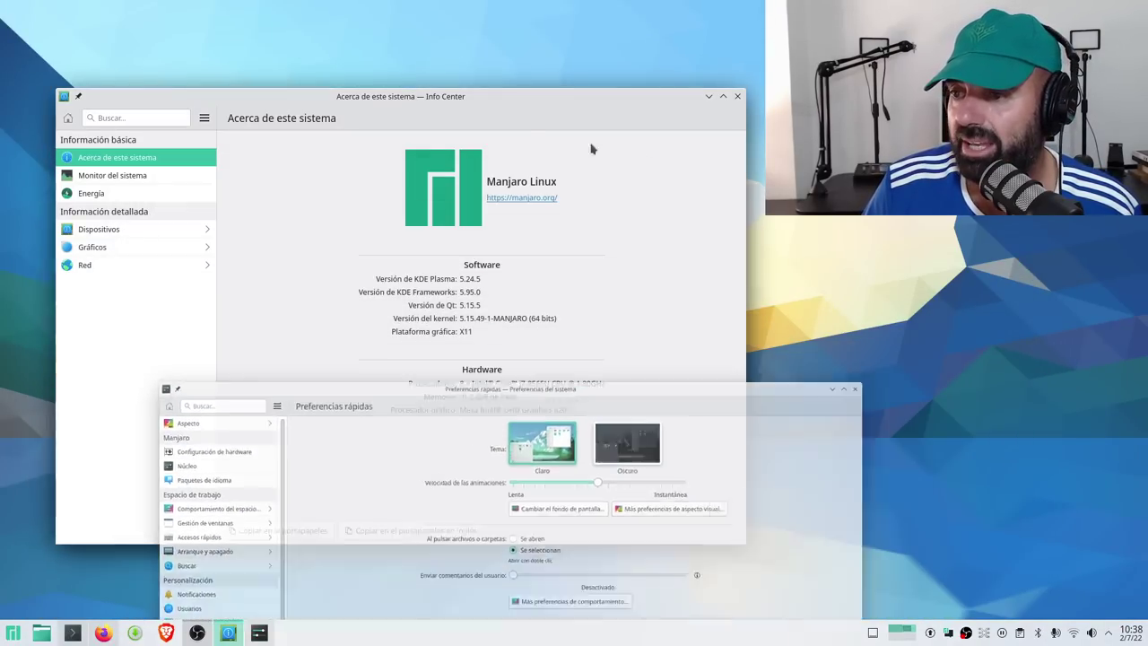
{"action": "left_click_drag", "start_coordinate": [496, 98], "coordinate": [483, 83]}
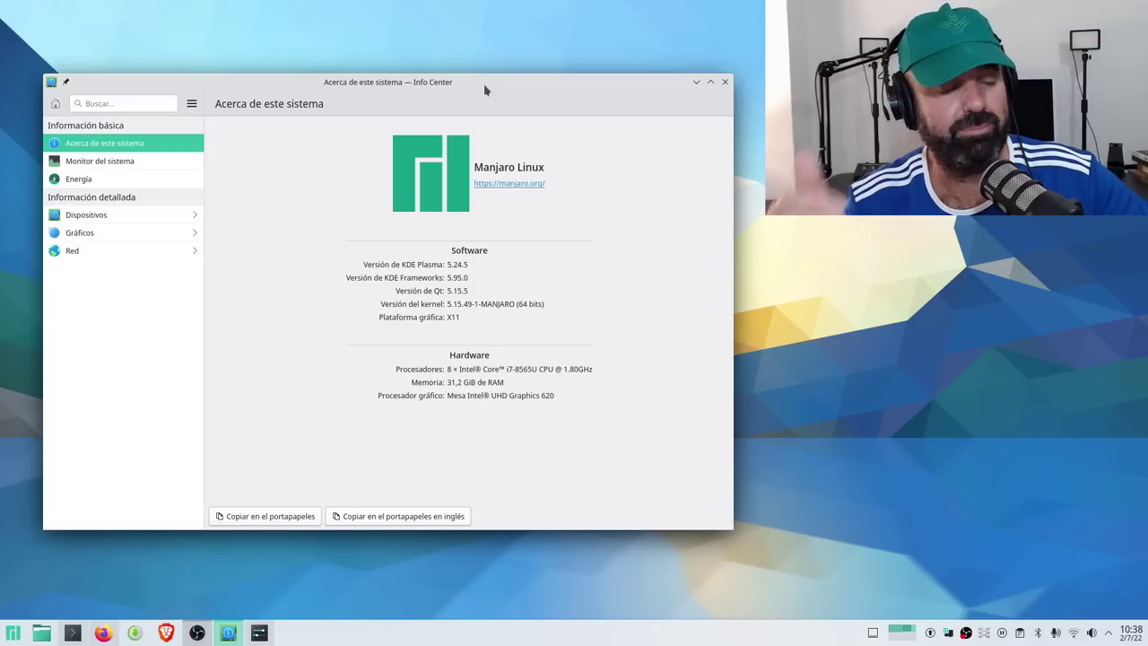